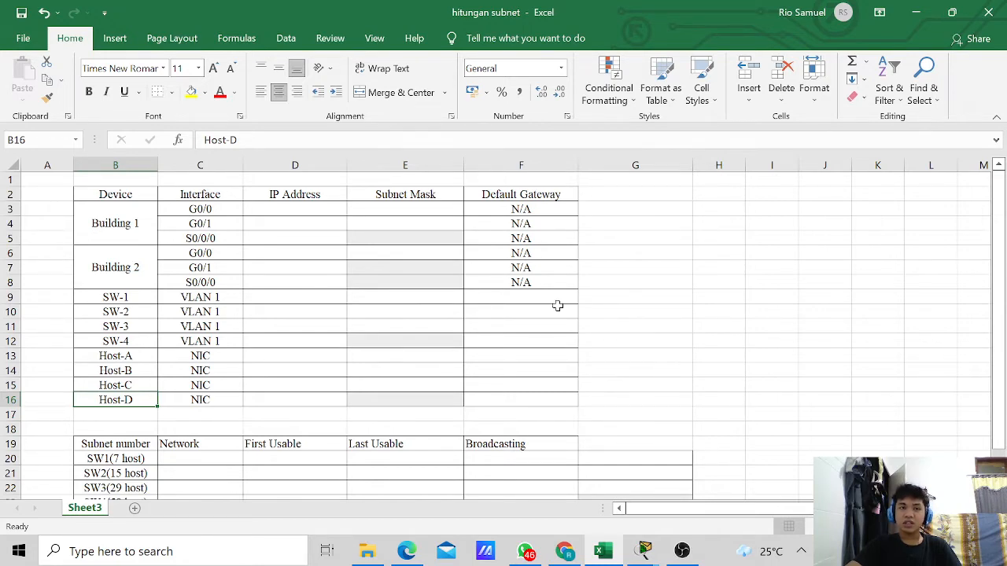
Step: Review the blank addressing and subnet tables in Excel and the netmask reference table in Chrome
{"action": "scroll", "coordinate": [467, 243], "scroll_direction": "down", "scroll_amount": 1}
{"action": "scroll", "coordinate": [461, 236], "scroll_direction": "up", "scroll_amount": 1}
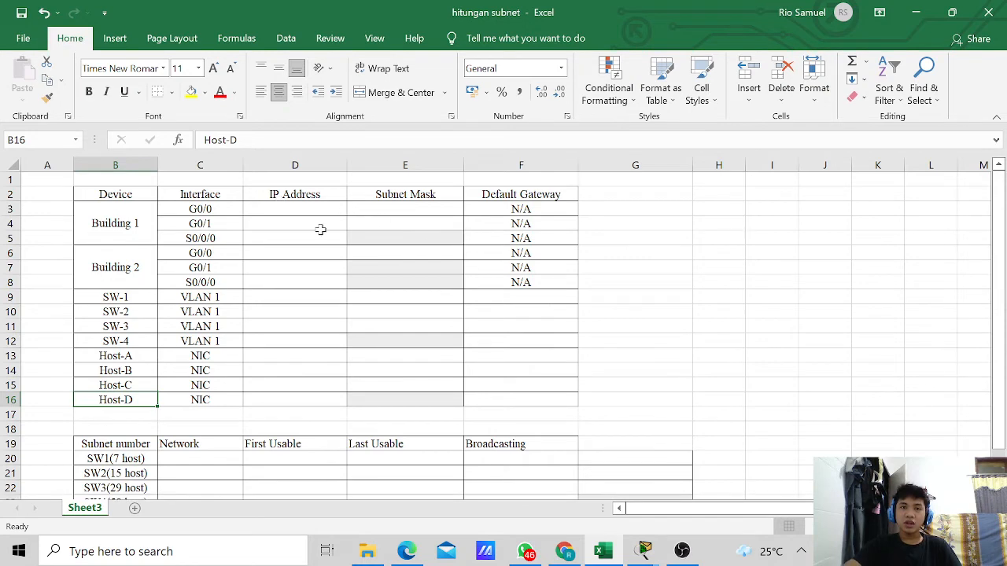
{"action": "scroll", "coordinate": [357, 279], "scroll_direction": "down", "scroll_amount": 2}
{"action": "scroll", "coordinate": [383, 301], "scroll_direction": "up", "scroll_amount": 2}
{"action": "left_click", "coordinate": [568, 551]}
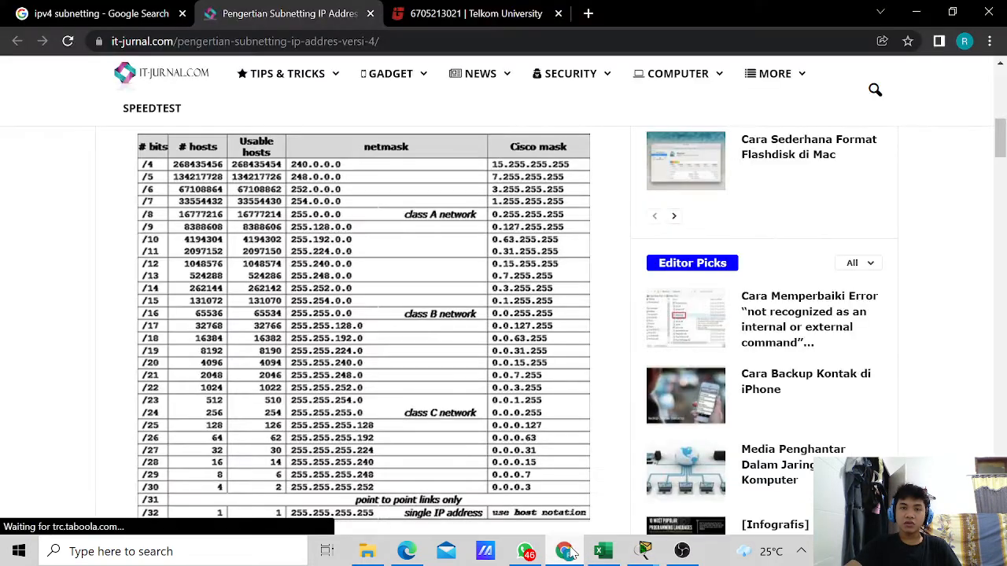
{"action": "scroll", "coordinate": [385, 173], "scroll_direction": "down", "scroll_amount": 1}
{"action": "scroll", "coordinate": [386, 173], "scroll_direction": "up", "scroll_amount": 1}
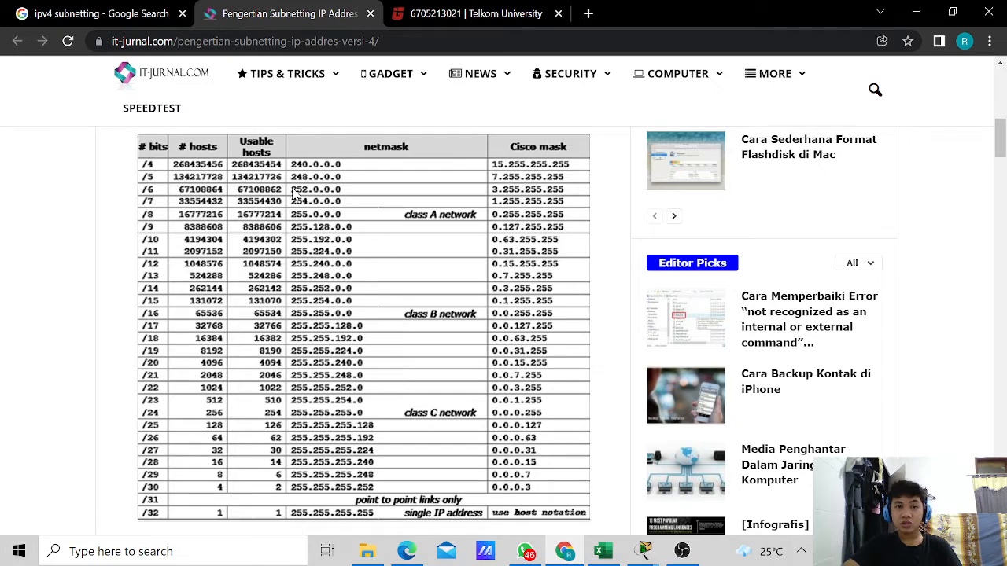
{"action": "left_click", "coordinate": [917, 14]}
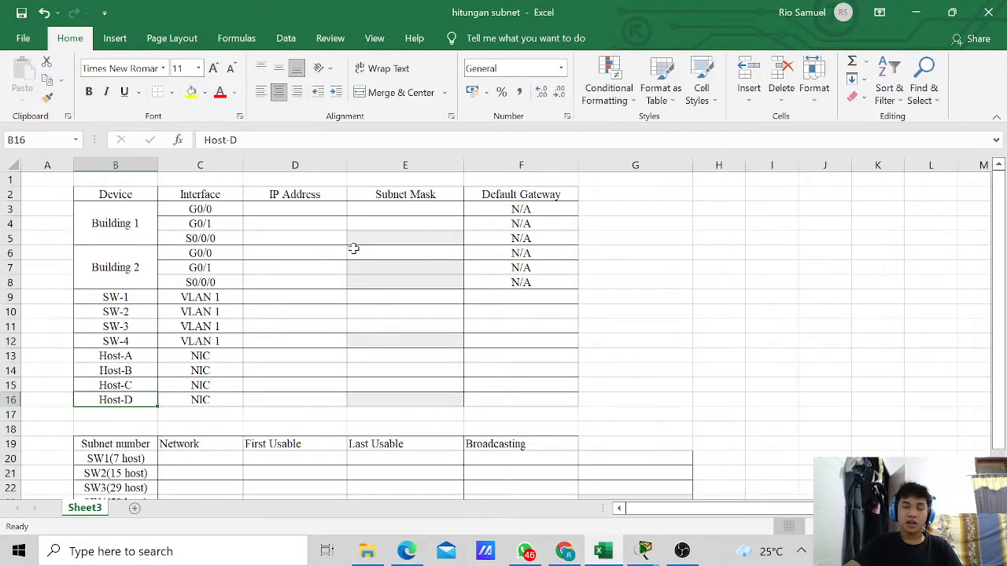
{"action": "scroll", "coordinate": [353, 249], "scroll_direction": "down", "scroll_amount": 2}
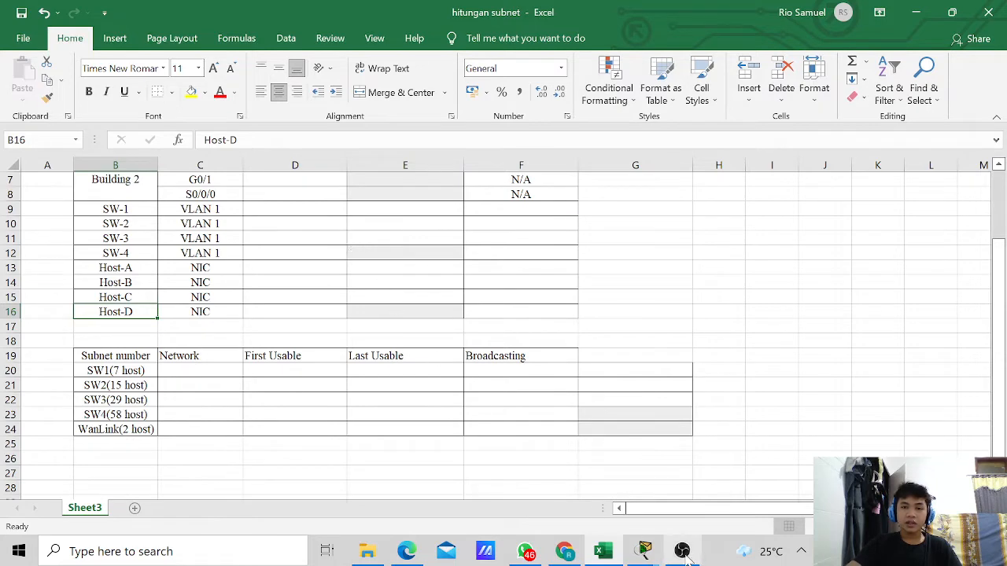
Step: Switch to Packet Tracer and examine the topology and the PT Activity instructions on the network requirements and subnet masks
{"action": "mouse_move", "coordinate": [649, 554]}
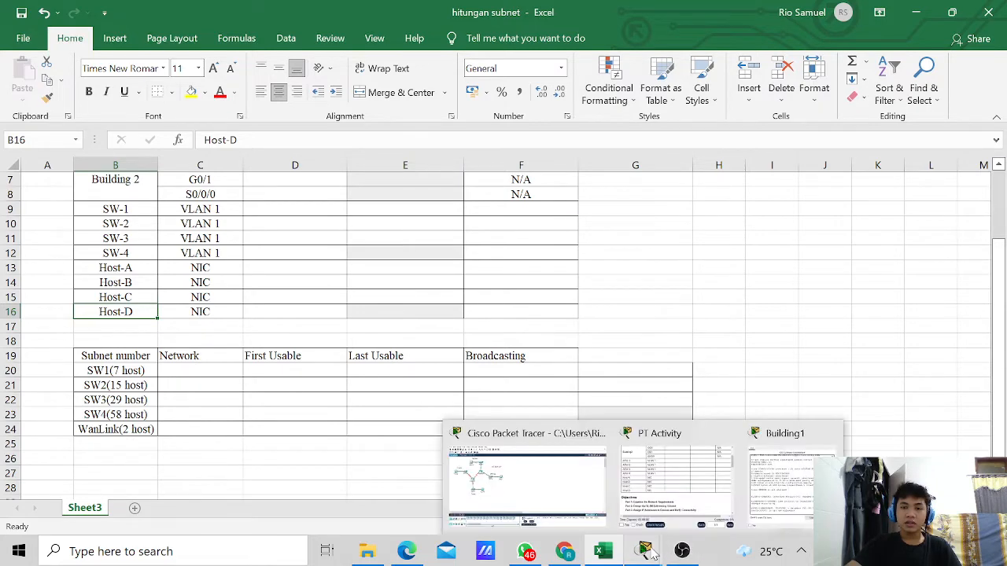
{"action": "left_click", "coordinate": [550, 487]}
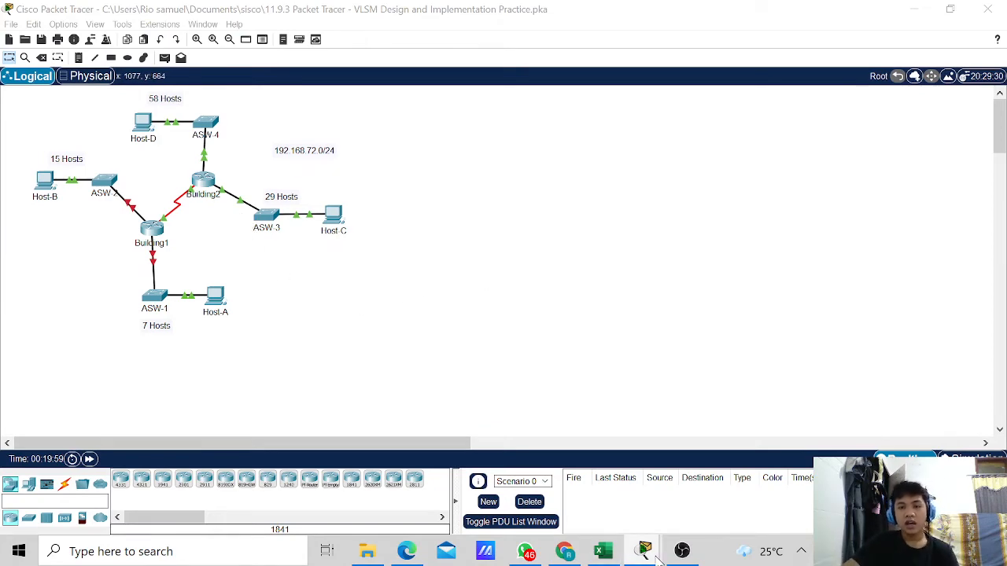
{"action": "mouse_move", "coordinate": [644, 552]}
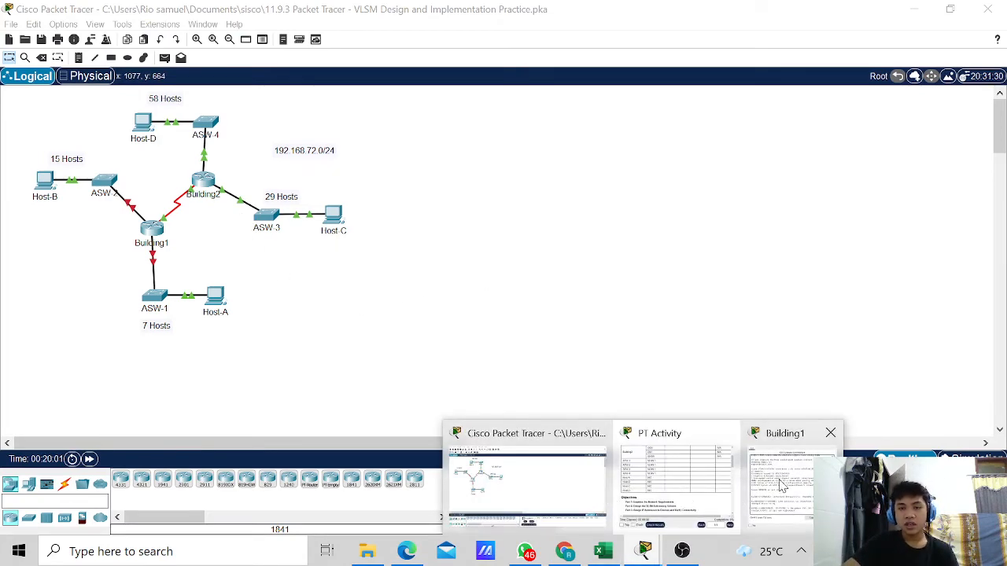
{"action": "mouse_move", "coordinate": [781, 487]}
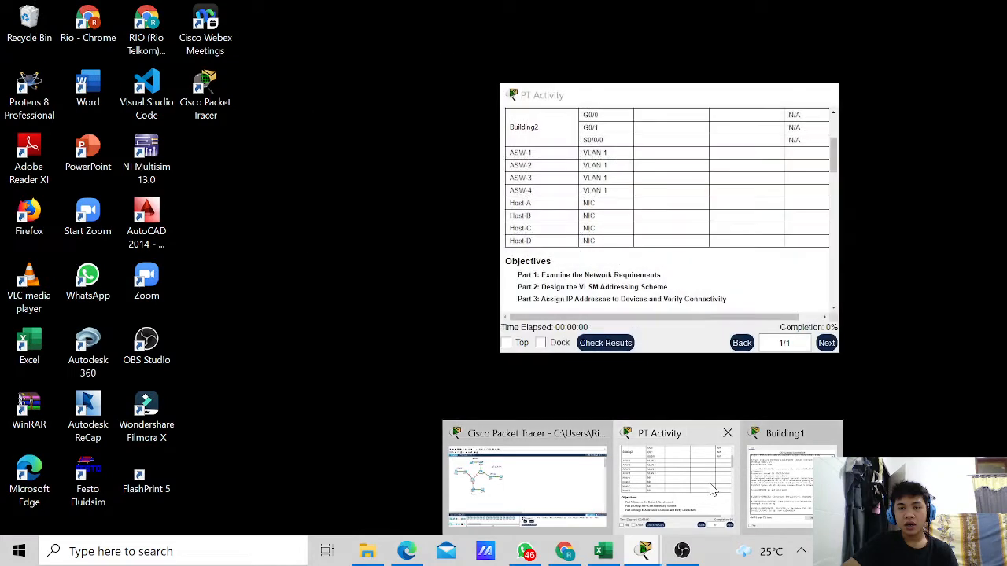
{"action": "left_click", "coordinate": [712, 486]}
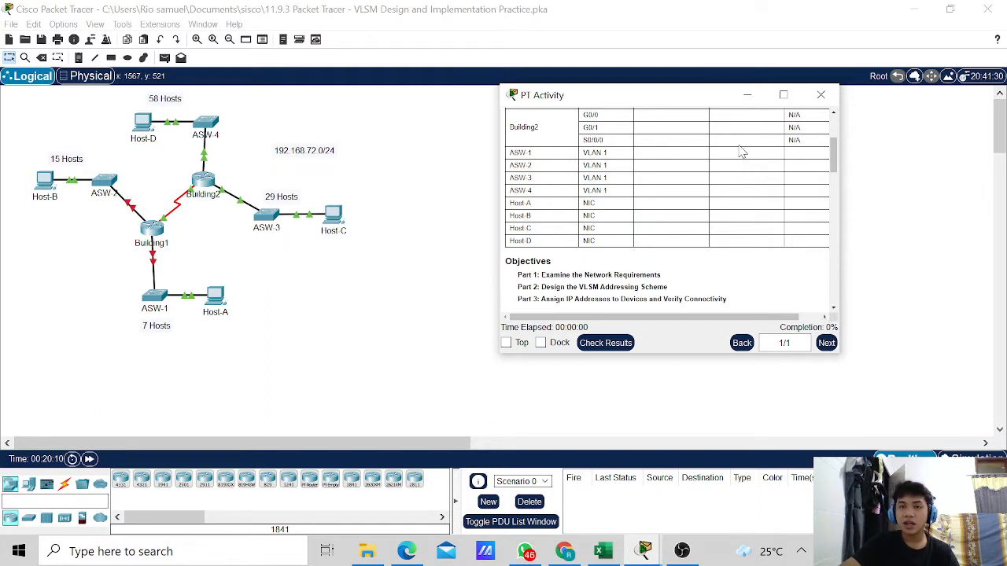
{"action": "scroll", "coordinate": [641, 190], "scroll_direction": "down", "scroll_amount": 6}
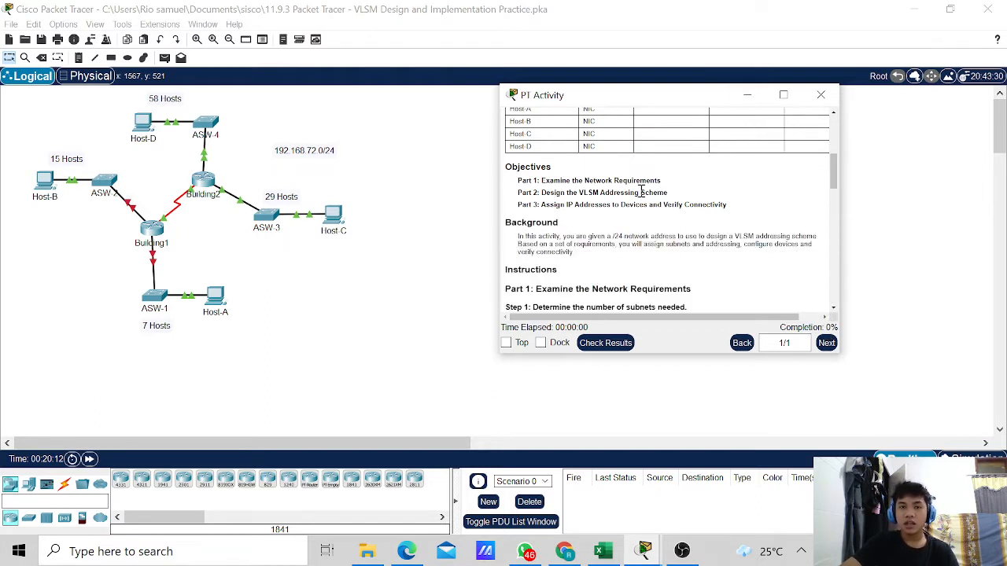
{"action": "scroll", "coordinate": [640, 191], "scroll_direction": "down", "scroll_amount": 2}
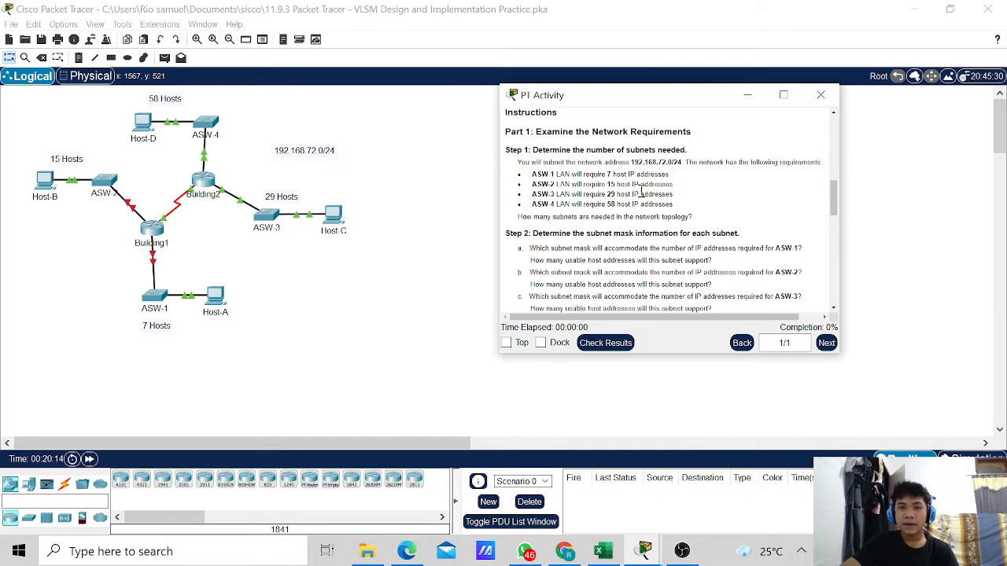
{"action": "scroll", "coordinate": [641, 190], "scroll_direction": "down", "scroll_amount": 6}
{"action": "scroll", "coordinate": [641, 191], "scroll_direction": "up", "scroll_amount": 5}
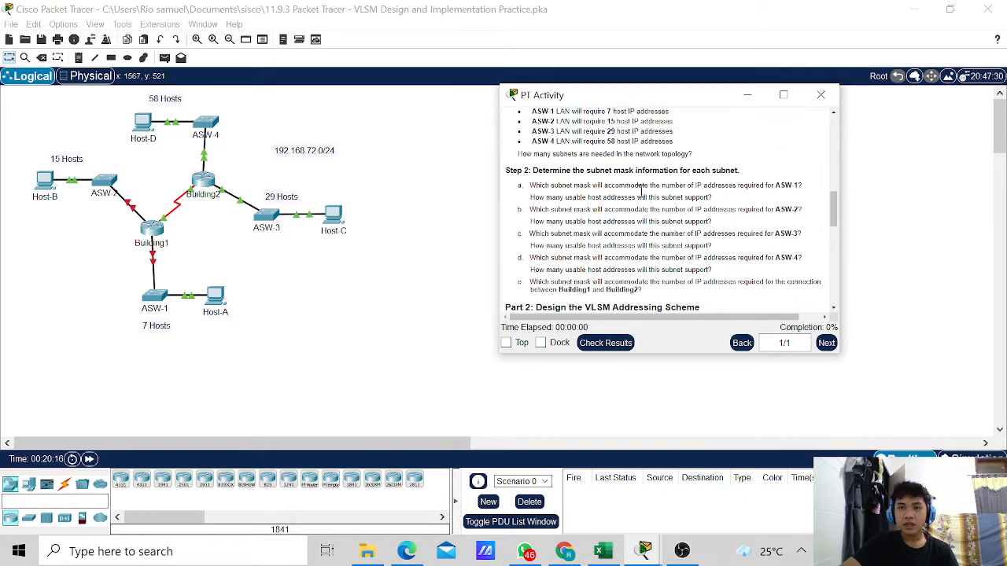
{"action": "left_click", "coordinate": [747, 94]}
Step: Check the base network in the Packet Tracer topology and enter 192.168.72.0 as the SW4 (58 host) network in Excel cell C23
{"action": "left_click", "coordinate": [602, 552]}
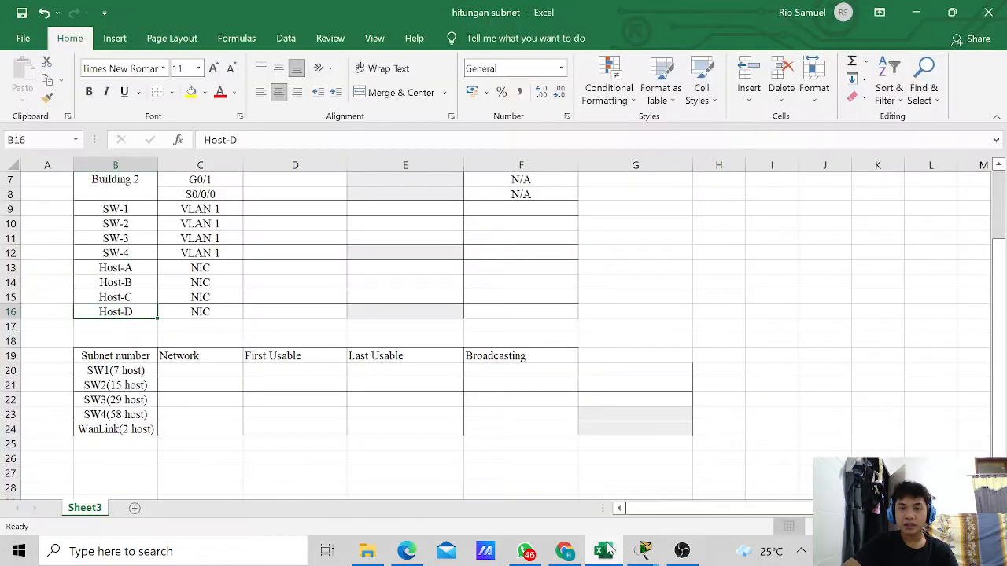
{"action": "mouse_move", "coordinate": [643, 551]}
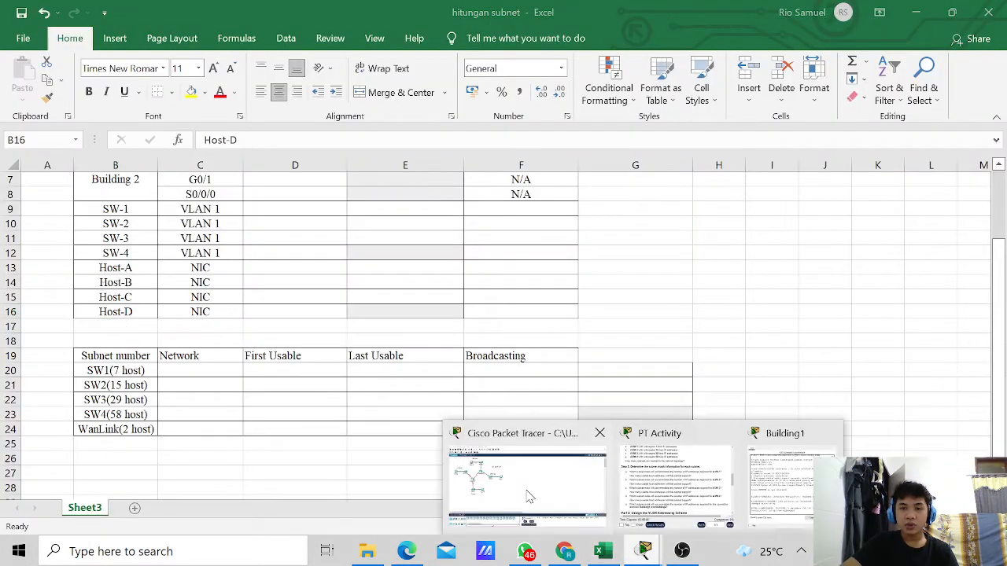
{"action": "left_click", "coordinate": [586, 440]}
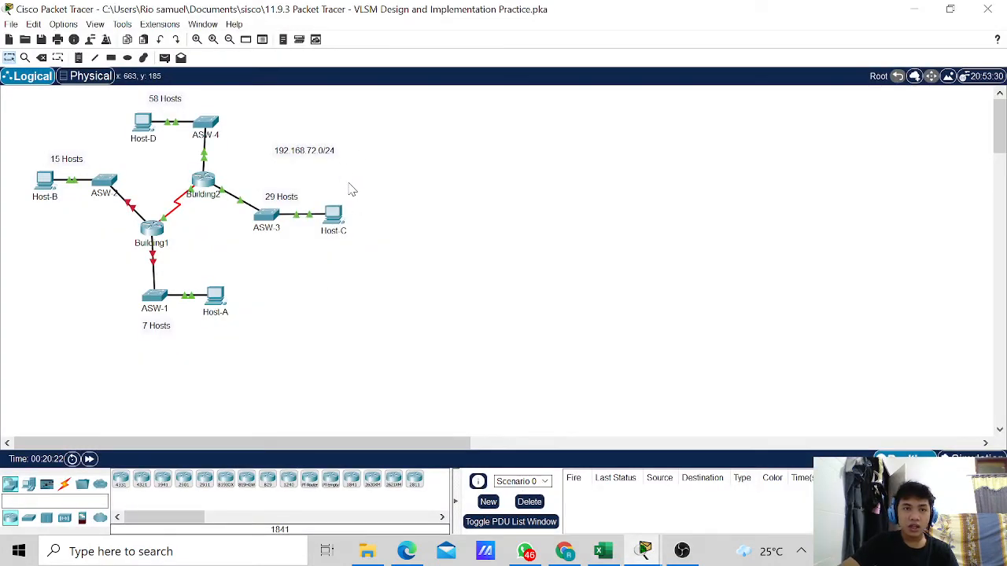
{"action": "mouse_move", "coordinate": [602, 555]}
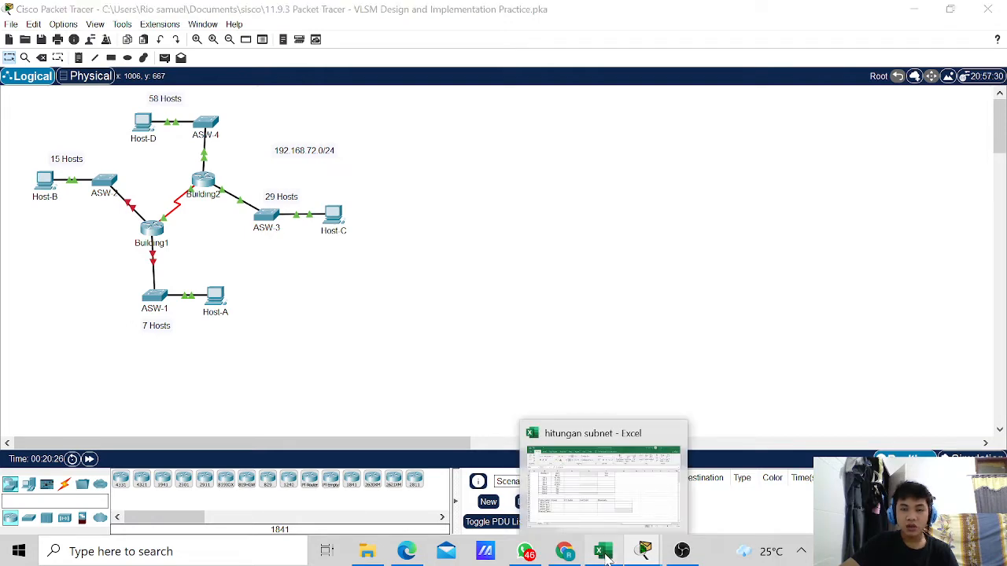
{"action": "left_click", "coordinate": [604, 555]}
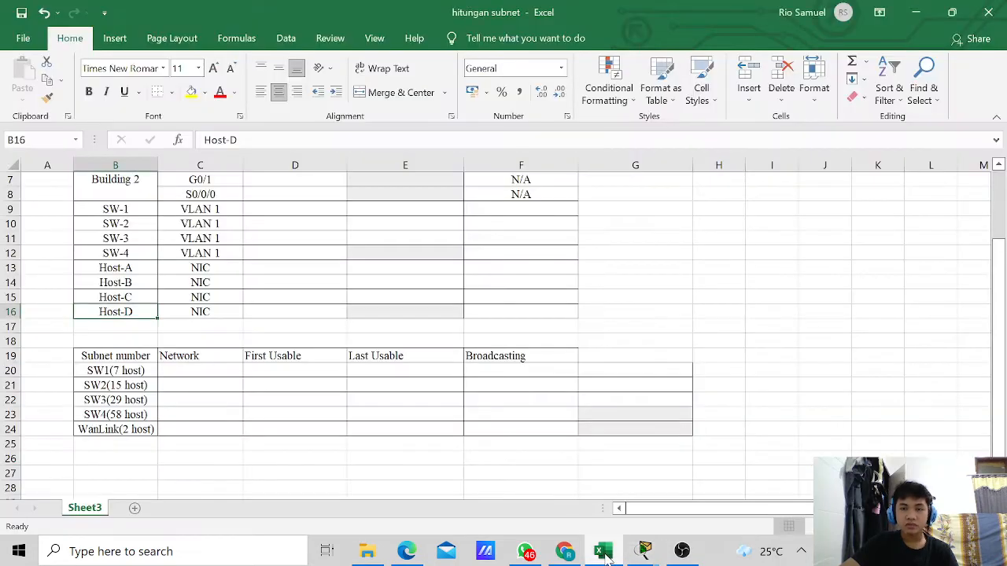
{"action": "left_click", "coordinate": [196, 415]}
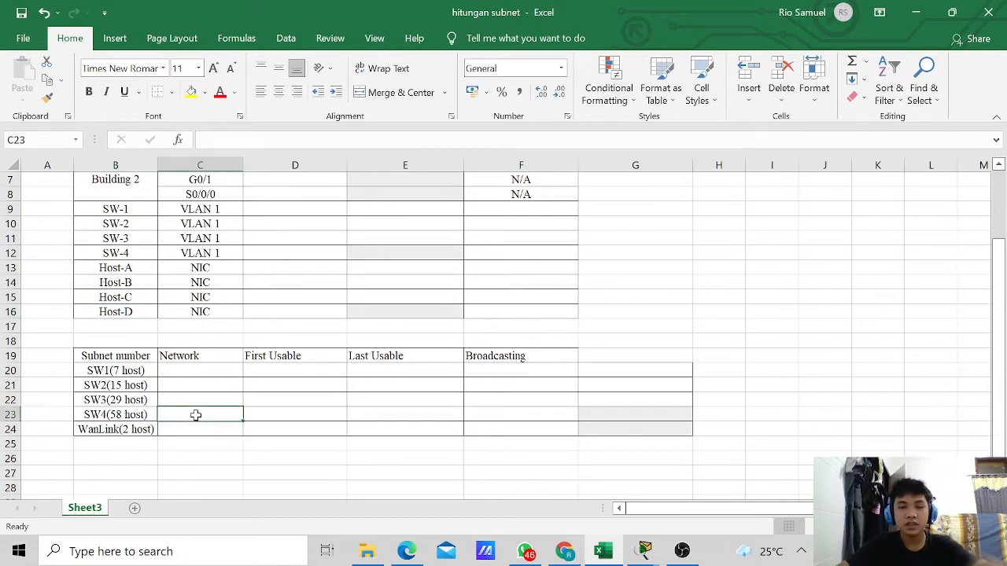
{"action": "type", "text": "192."}
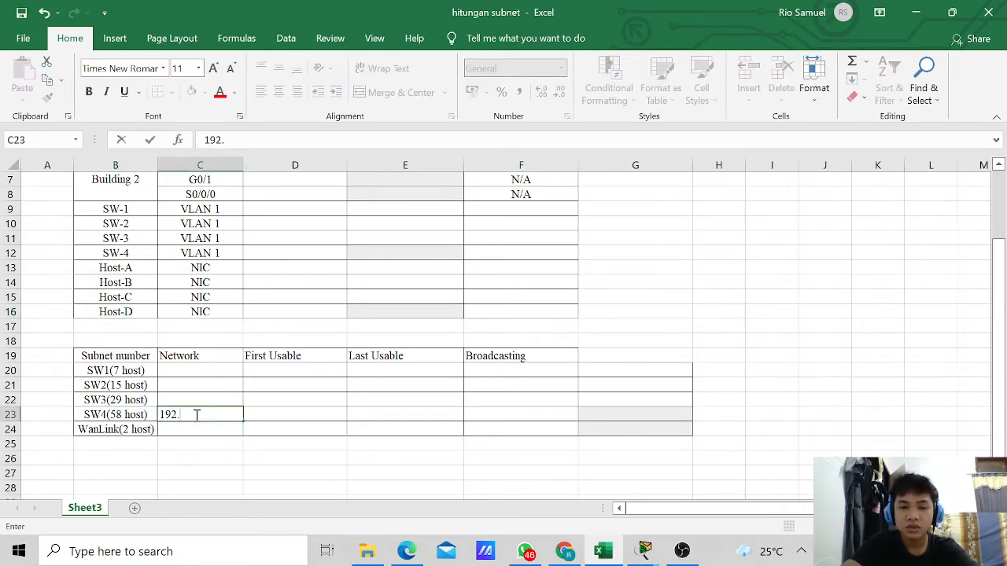
{"action": "type", "text": "168"}
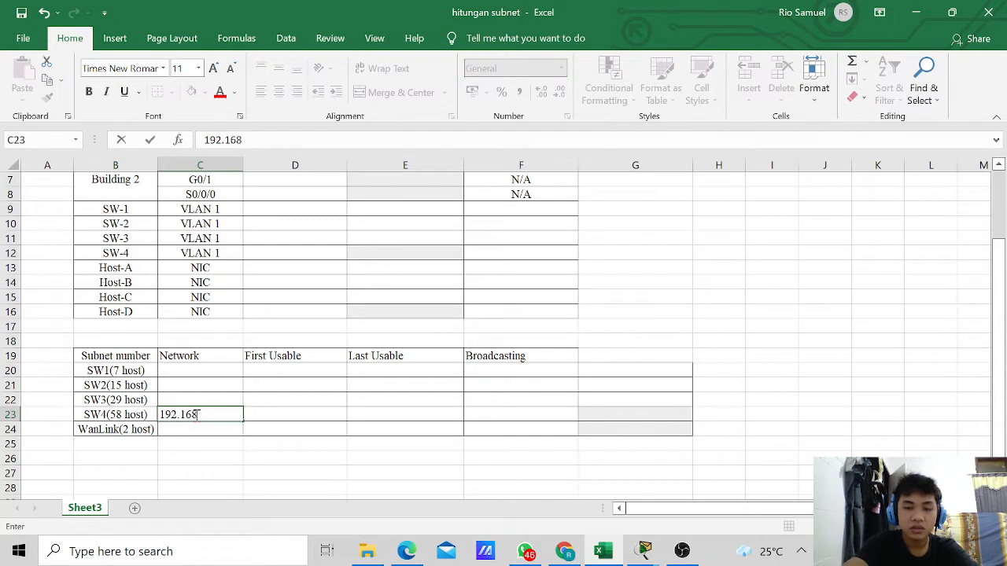
{"action": "type", "text": ".72.0"}
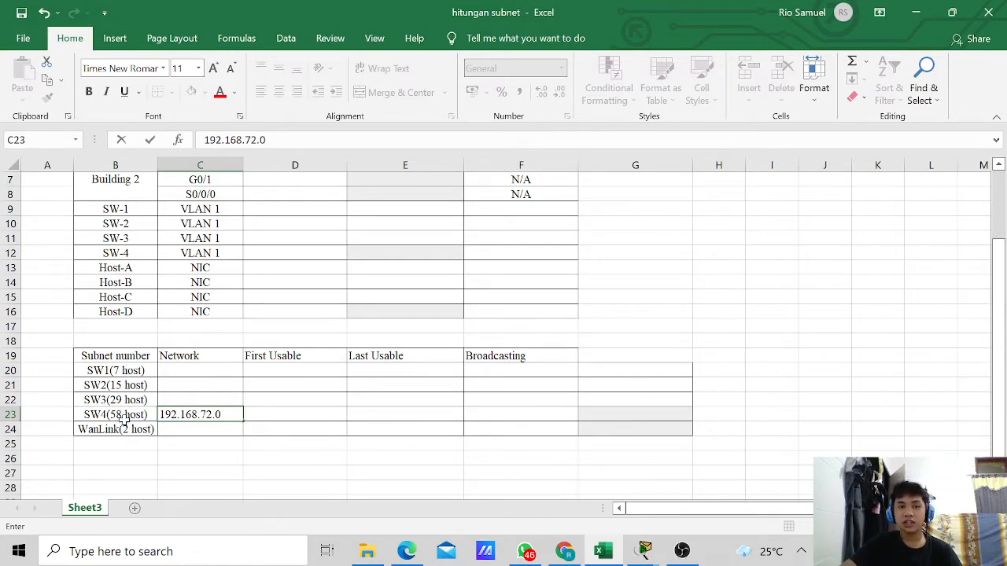
Step: Consult the netmask table in Chrome and enter the prefix /26 beside the SW4 (58 host) row in Excel cell H23
{"action": "left_click", "coordinate": [561, 554]}
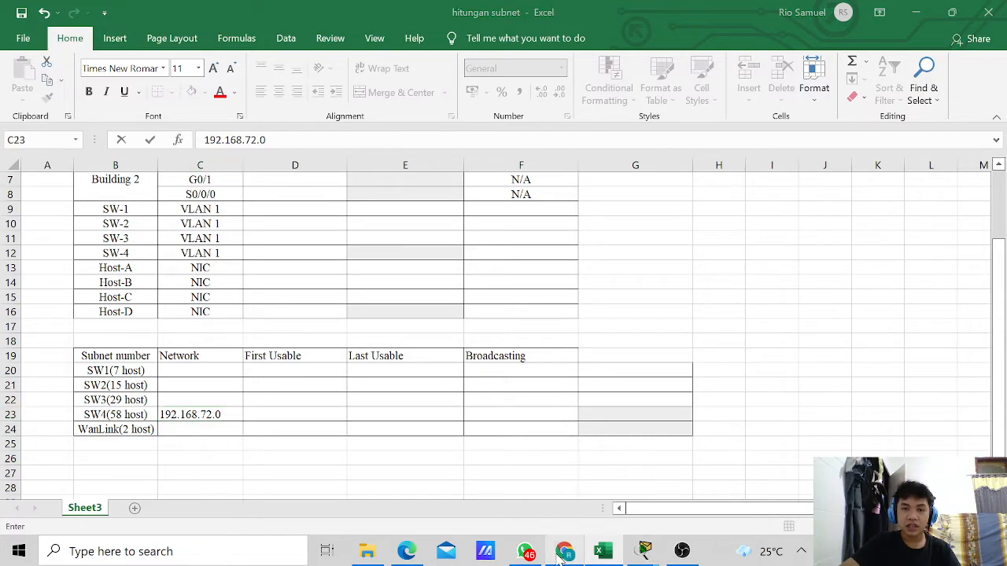
{"action": "scroll", "coordinate": [293, 362], "scroll_direction": "down", "scroll_amount": 3}
{"action": "scroll", "coordinate": [292, 362], "scroll_direction": "up", "scroll_amount": 3}
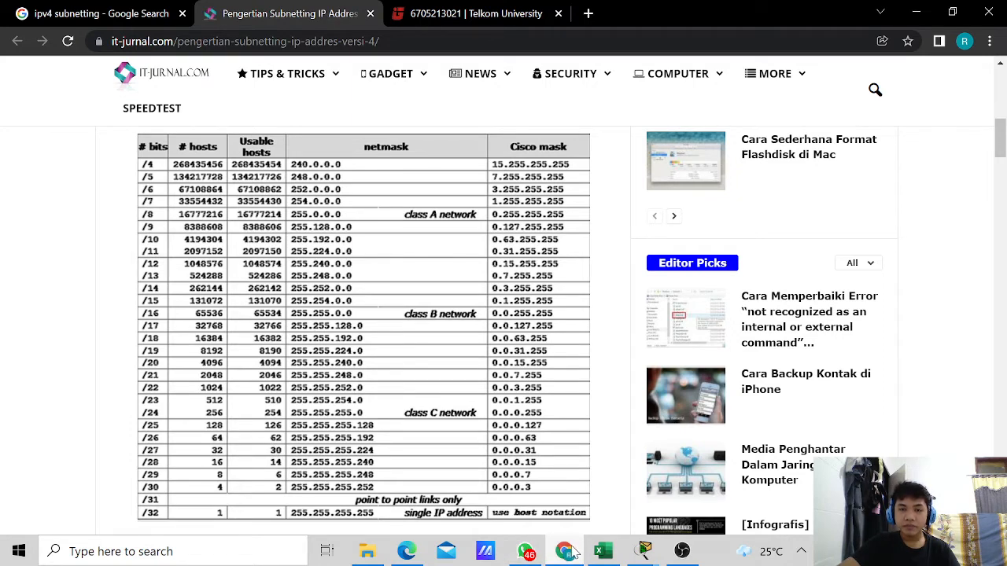
{"action": "left_click", "coordinate": [624, 488]}
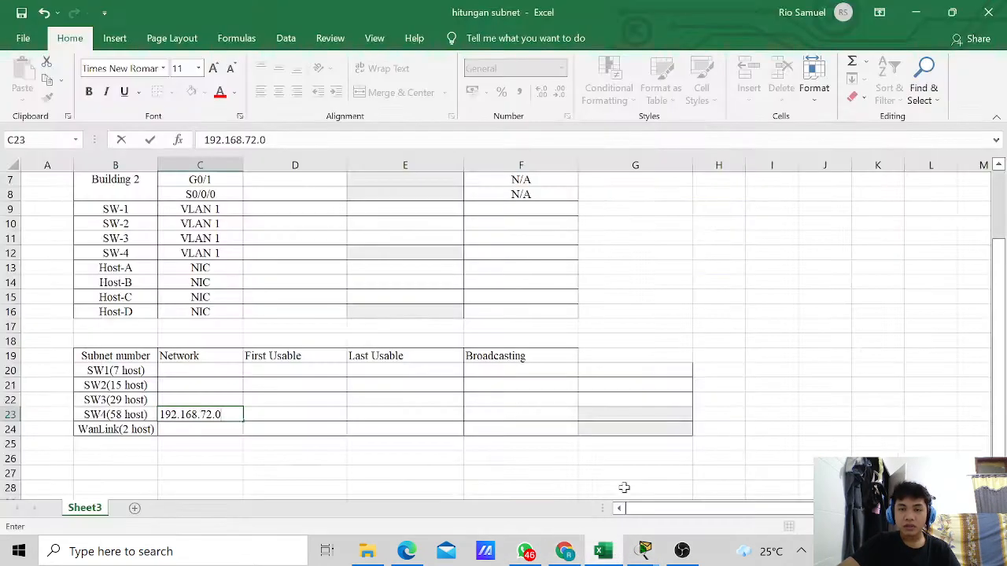
{"action": "left_click", "coordinate": [719, 415]}
{"action": "type", "text": "/2"}
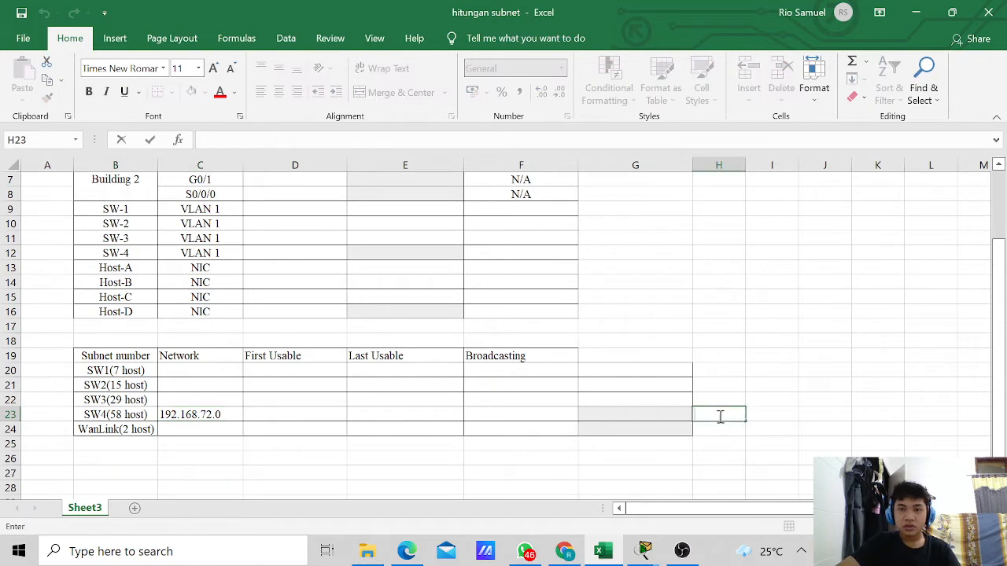
{"action": "type", "text": "6"}
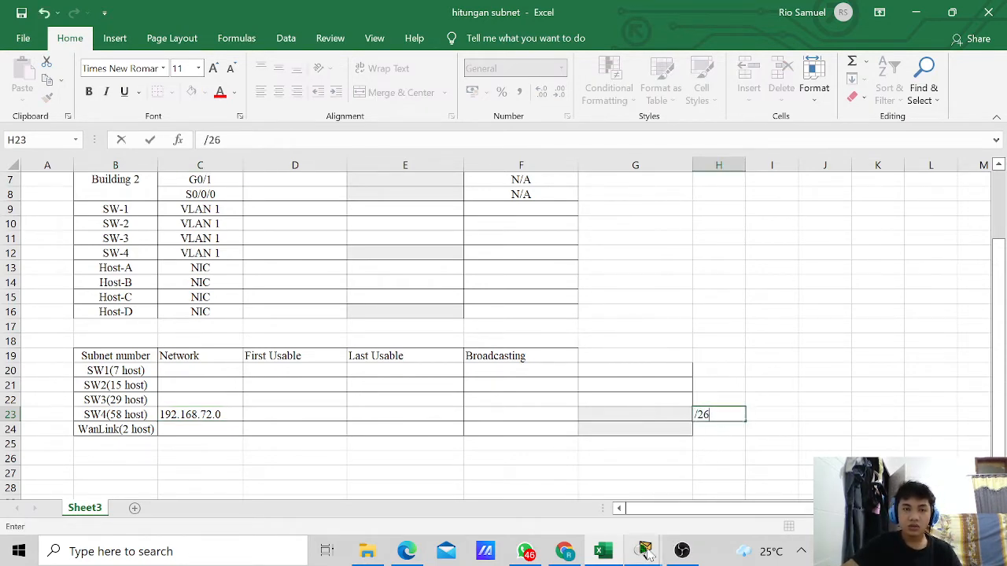
Step: Check the netmask table in Chrome and enter the prefix /27 for SW3 (29 host) in H22 and SW2 (15 host) in H21
{"action": "mouse_move", "coordinate": [645, 553]}
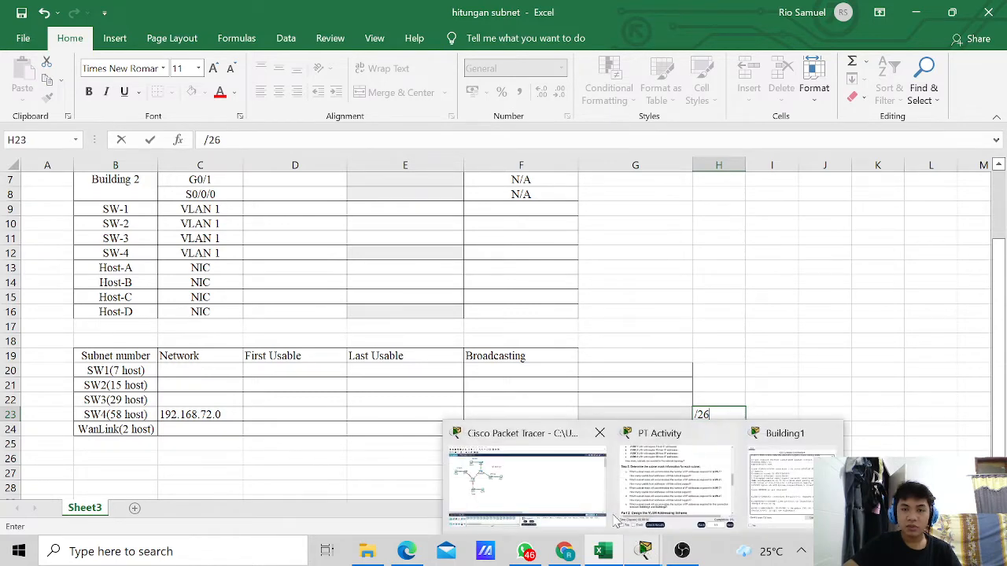
{"action": "left_click", "coordinate": [564, 551]}
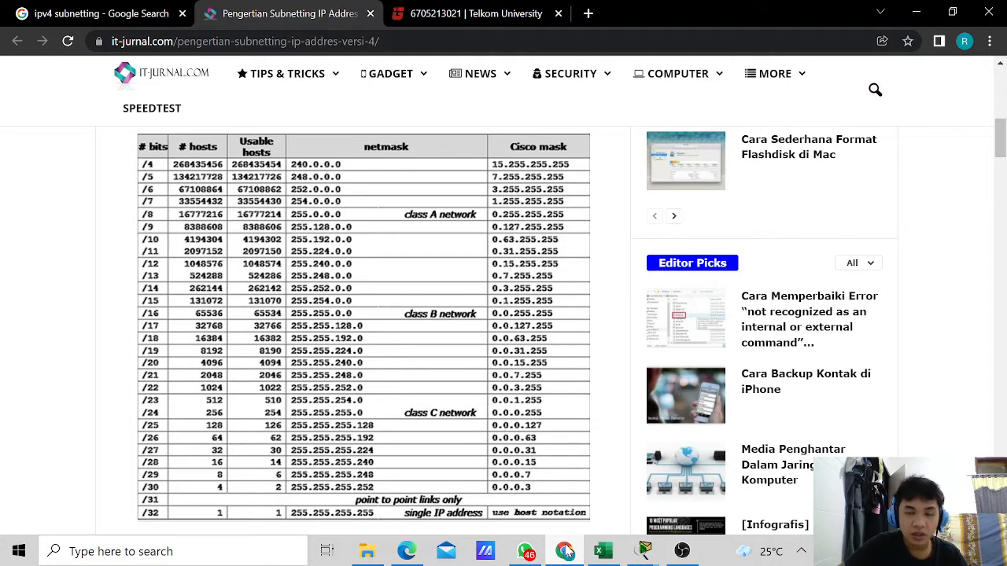
{"action": "left_click", "coordinate": [604, 552]}
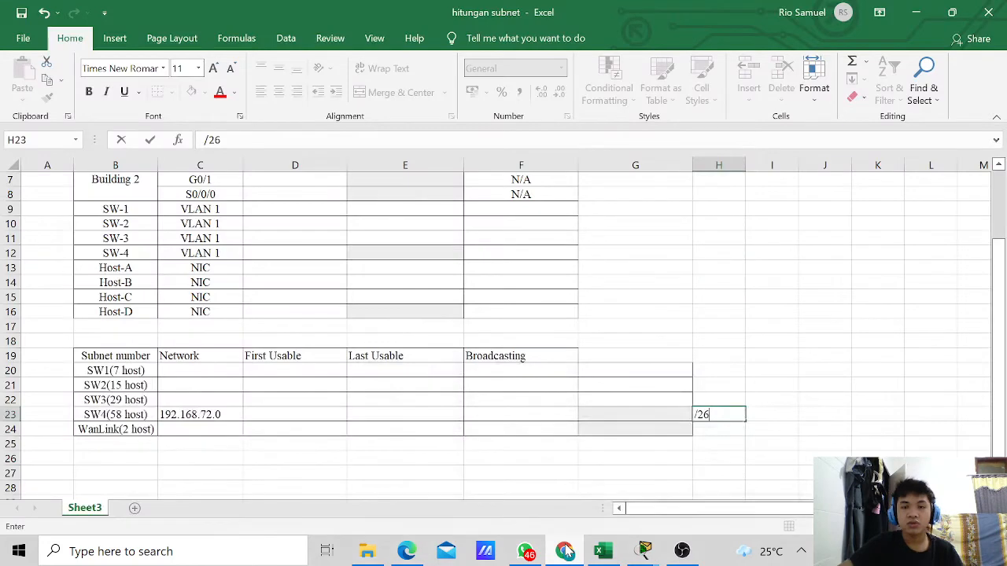
{"action": "left_click", "coordinate": [715, 399]}
{"action": "type", "text": "/27"}
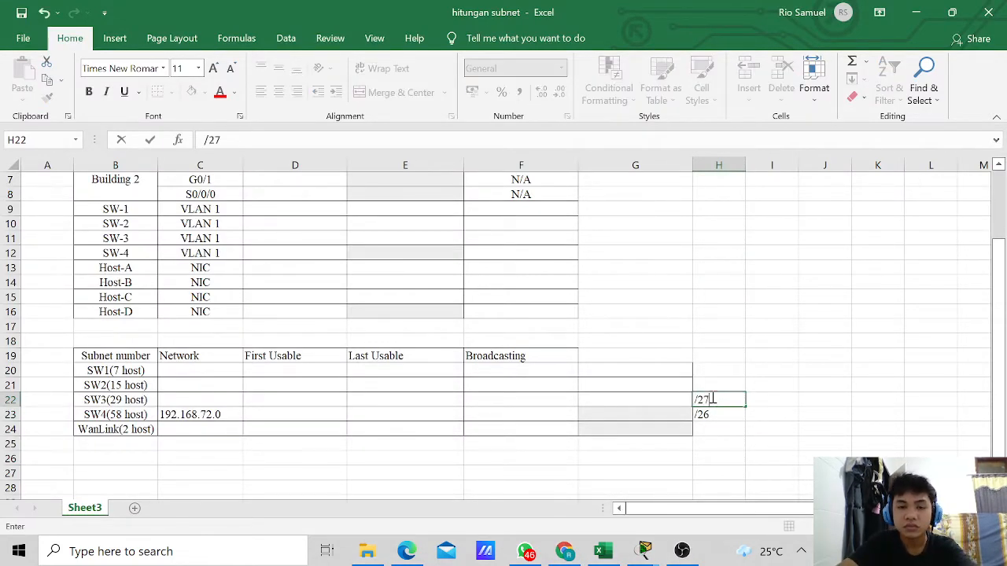
{"action": "left_click", "coordinate": [711, 374]}
{"action": "left_click", "coordinate": [704, 388]}
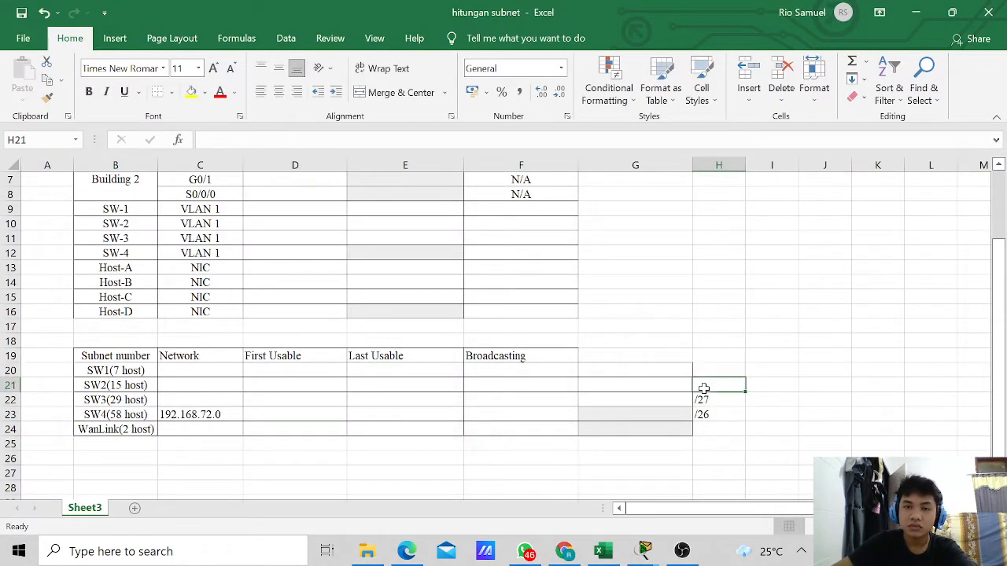
{"action": "type", "text": "/27"}
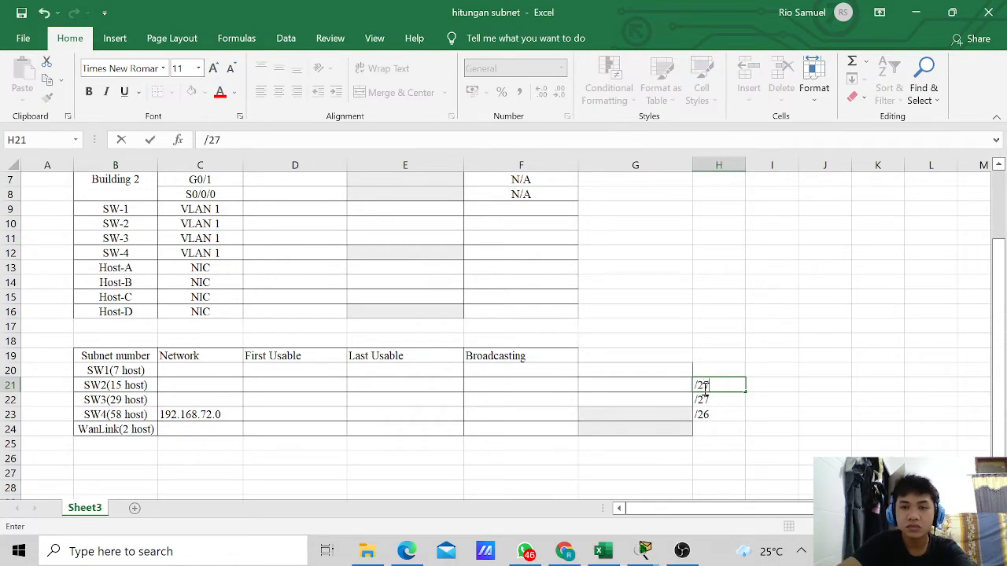
Step: Consult the netmask table in Chrome and the host requirements in the Packet Tracer topology for the SW1 subnet
{"action": "left_click", "coordinate": [645, 553]}
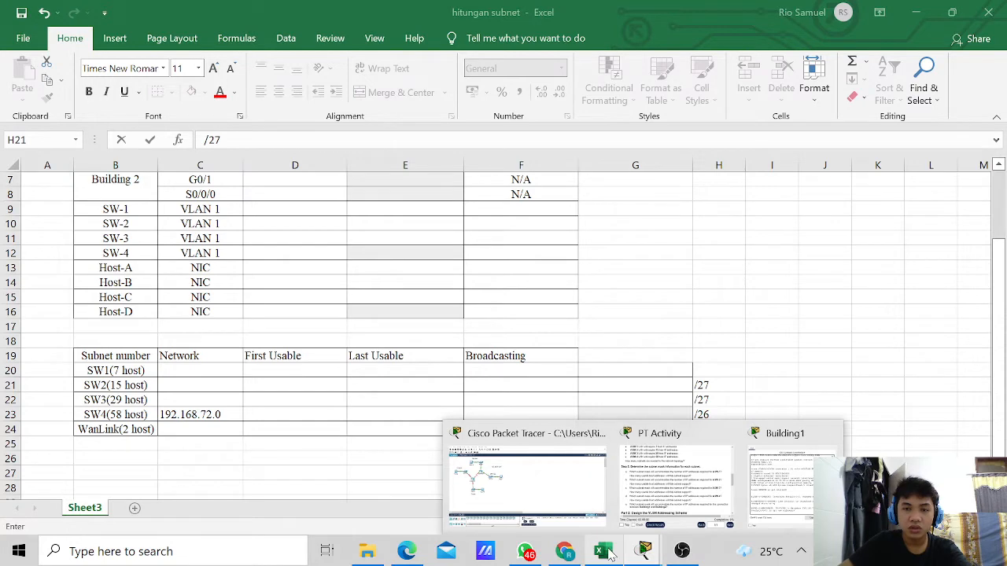
{"action": "left_click", "coordinate": [564, 551]}
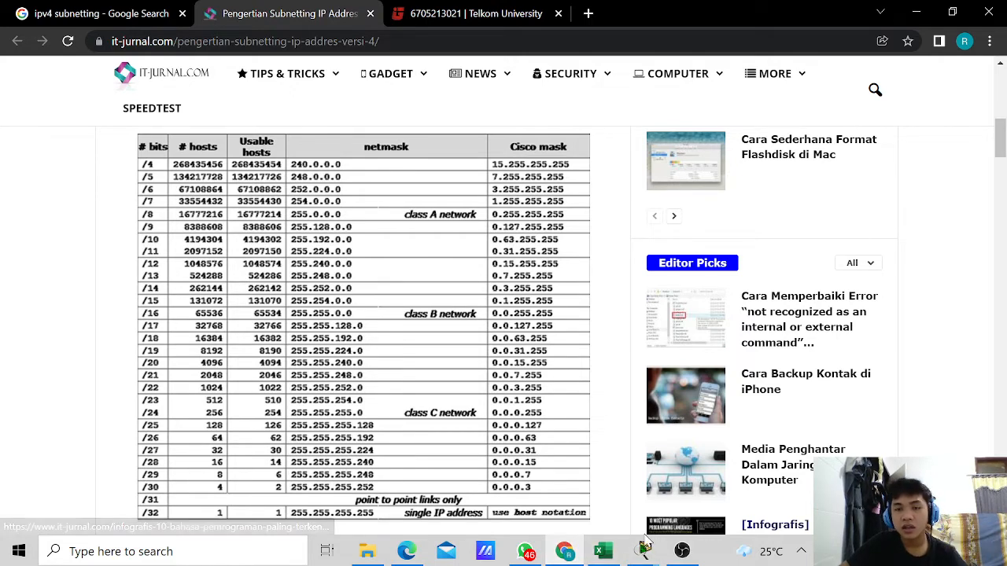
{"action": "mouse_move", "coordinate": [641, 551]}
{"action": "left_click", "coordinate": [486, 498]}
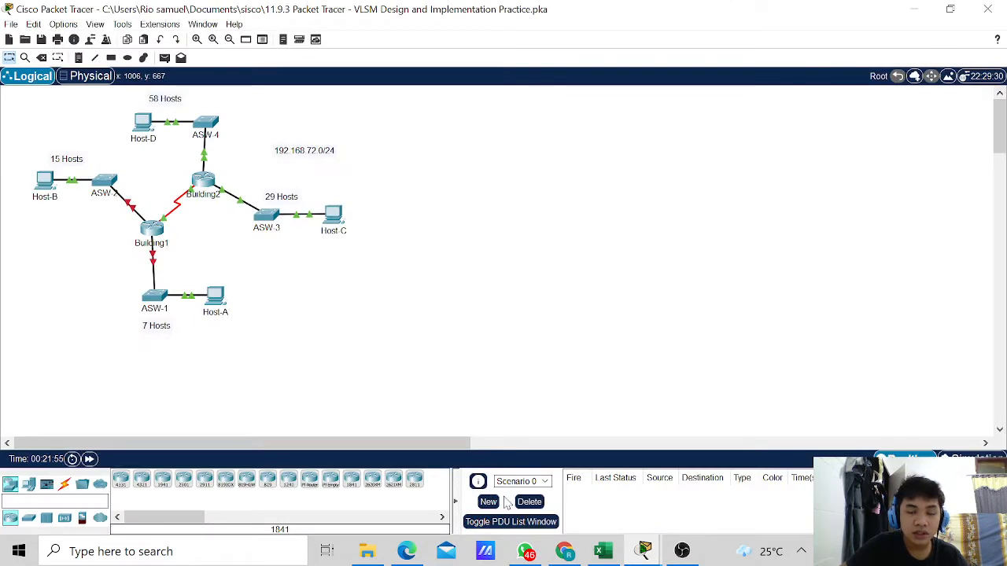
{"action": "mouse_move", "coordinate": [642, 550]}
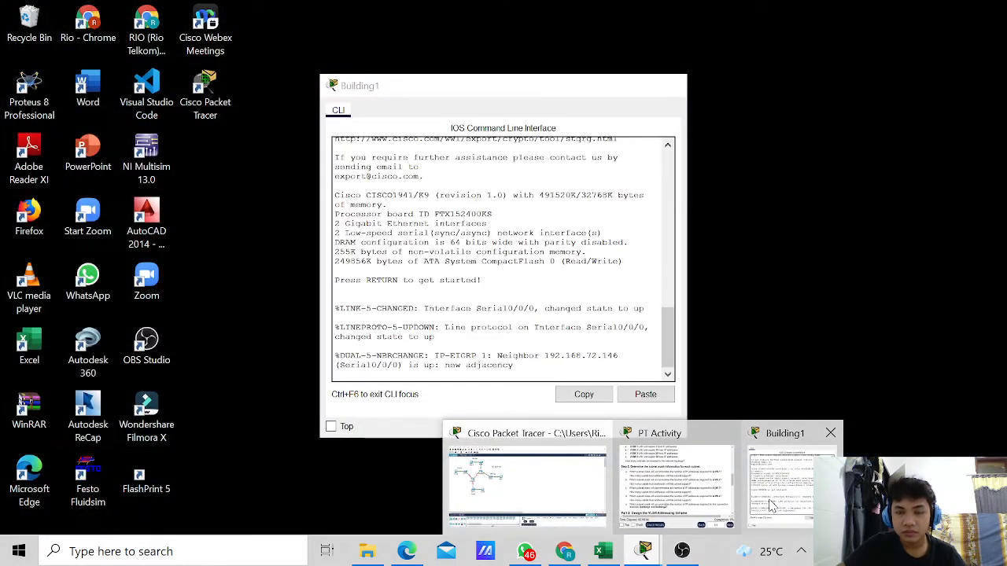
{"action": "mouse_move", "coordinate": [691, 511]}
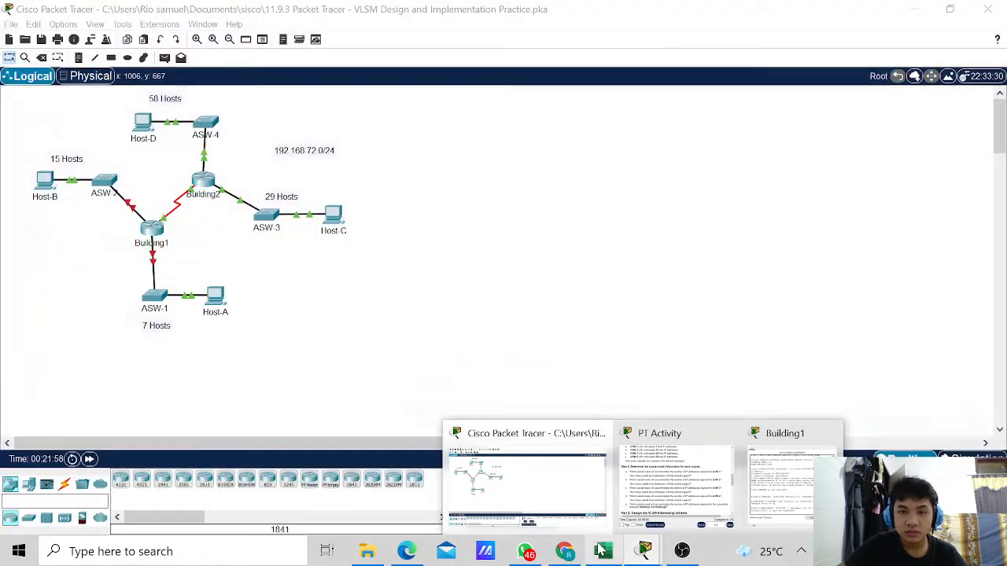
Step: Switch to Excel, enter the prefix /29 beside the SW1 (7 host) row in H20, and recheck the Packet Tracer topology
{"action": "left_click", "coordinate": [602, 551]}
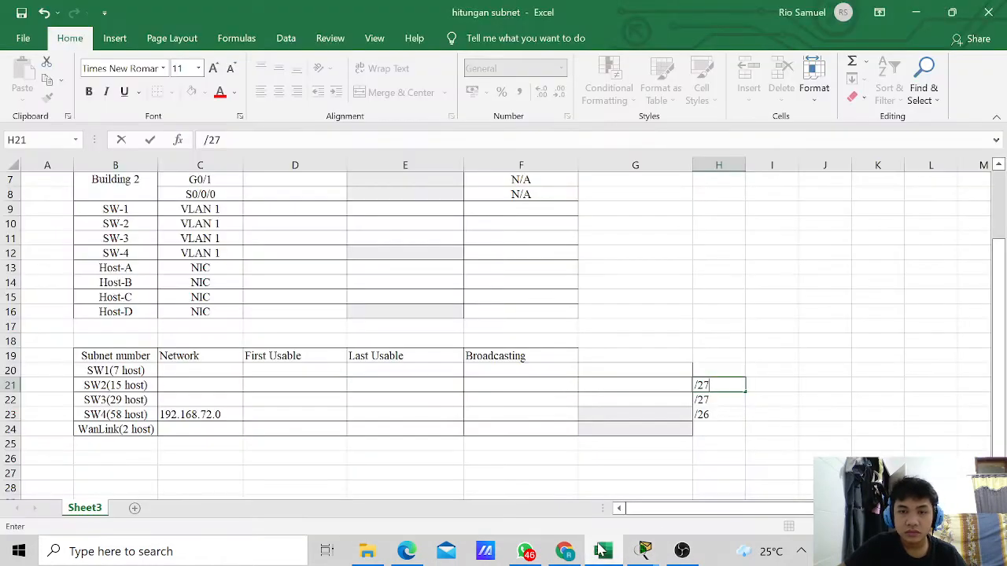
{"action": "left_click", "coordinate": [710, 367]}
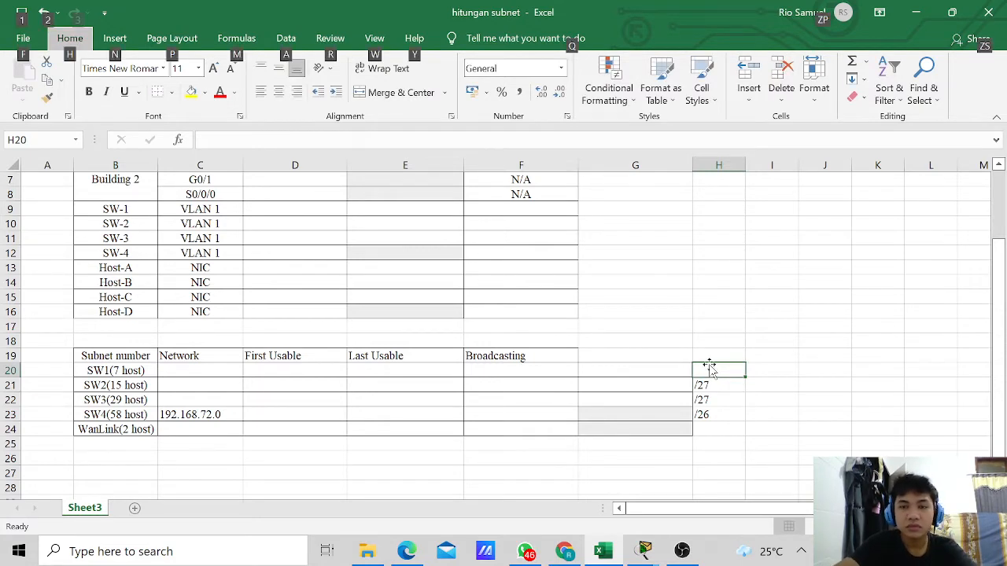
{"action": "key", "text": "ctrl+Up"}
{"action": "scroll", "coordinate": [710, 368], "scroll_direction": "down", "scroll_amount": 1}
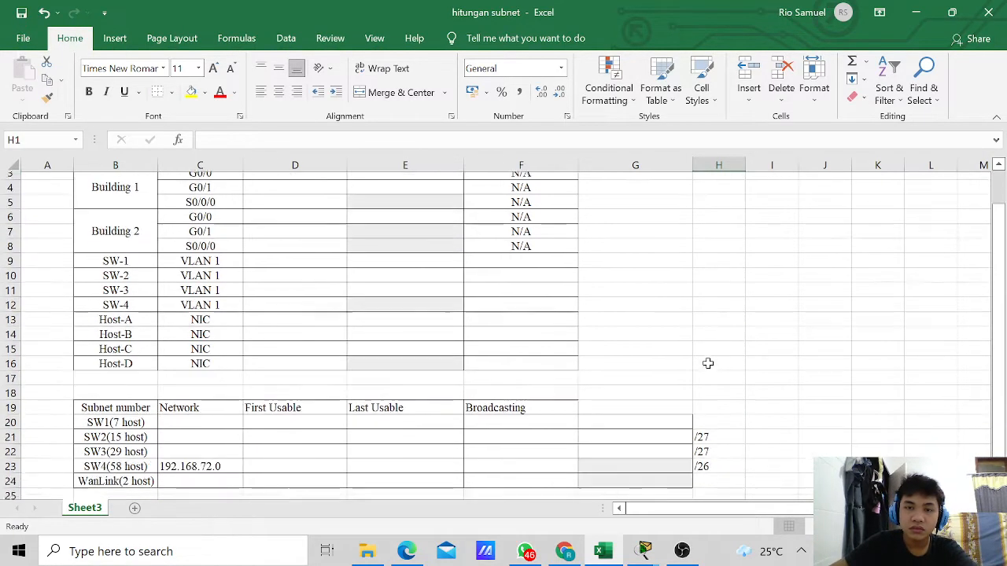
{"action": "double_click", "coordinate": [709, 419]}
{"action": "type", "text": "/29"}
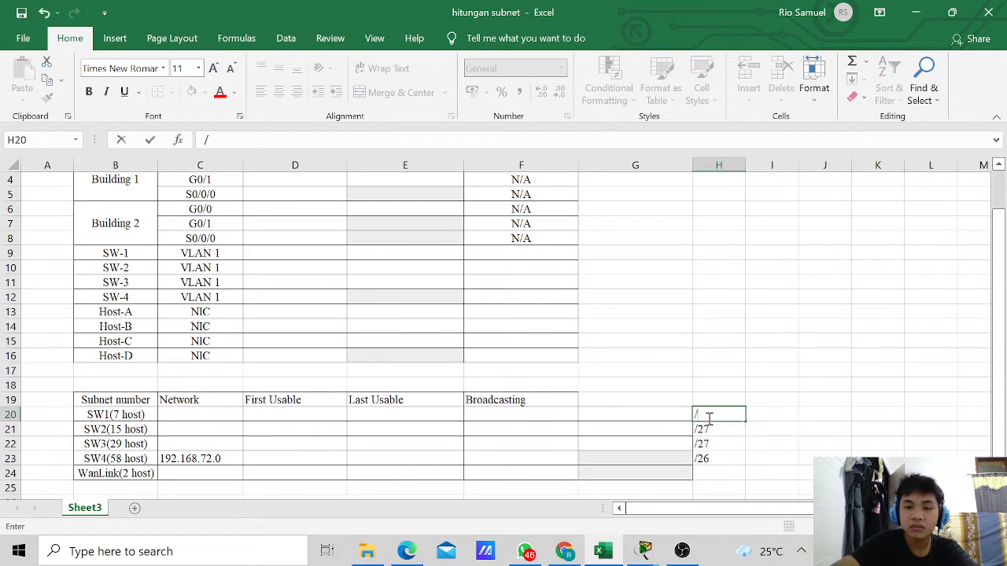
{"action": "left_click", "coordinate": [617, 550]}
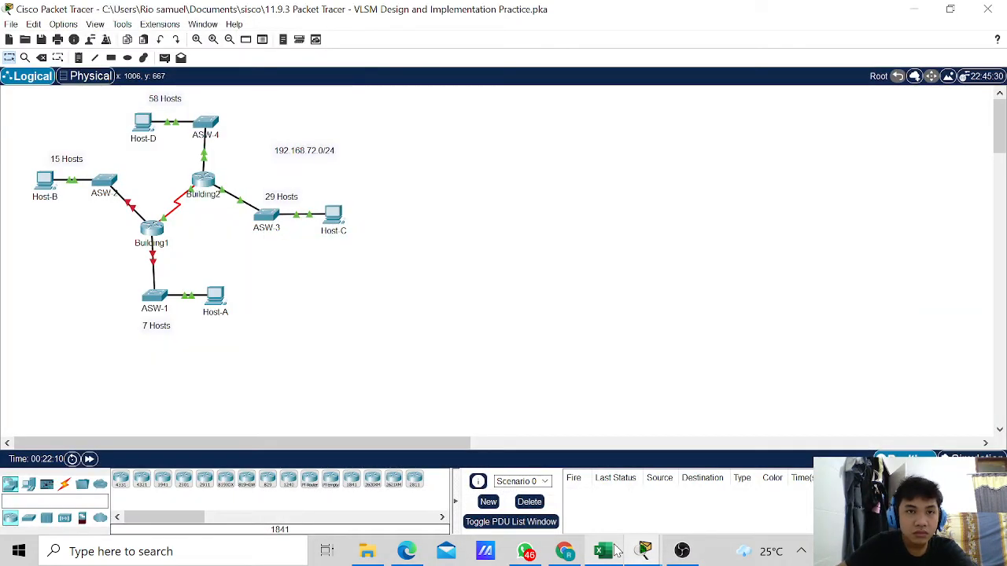
{"action": "left_click", "coordinate": [617, 550]}
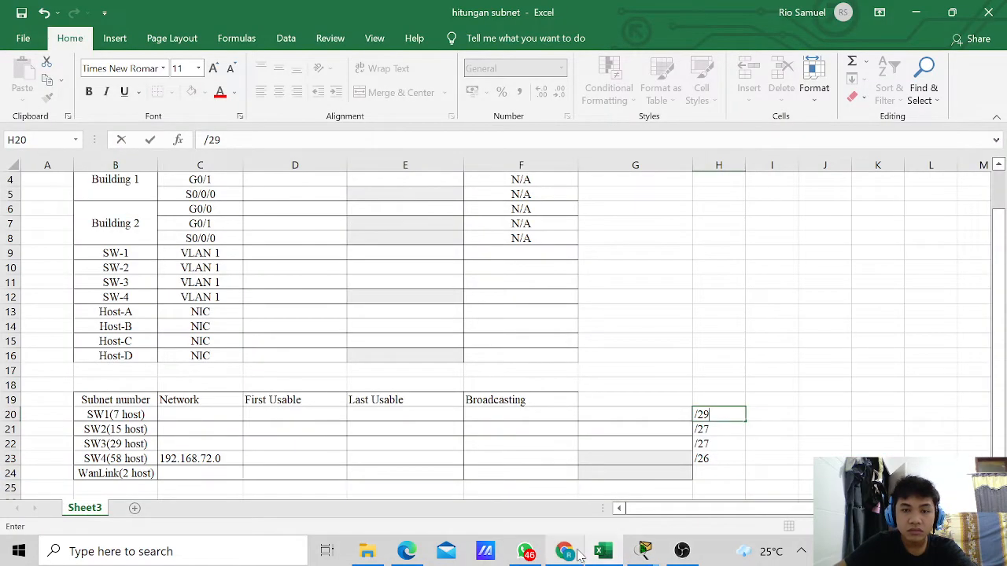
{"action": "mouse_move", "coordinate": [577, 553]}
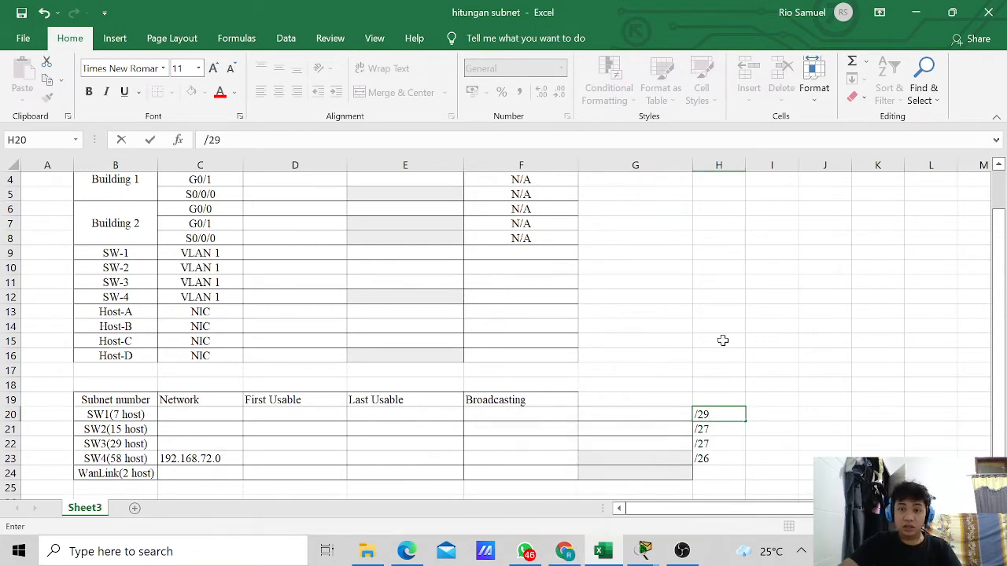
Step: Enter 192.168.72.1 as the first usable address of SW4 (58 host) in cell D23
{"action": "scroll", "coordinate": [721, 341], "scroll_direction": "down", "scroll_amount": 2}
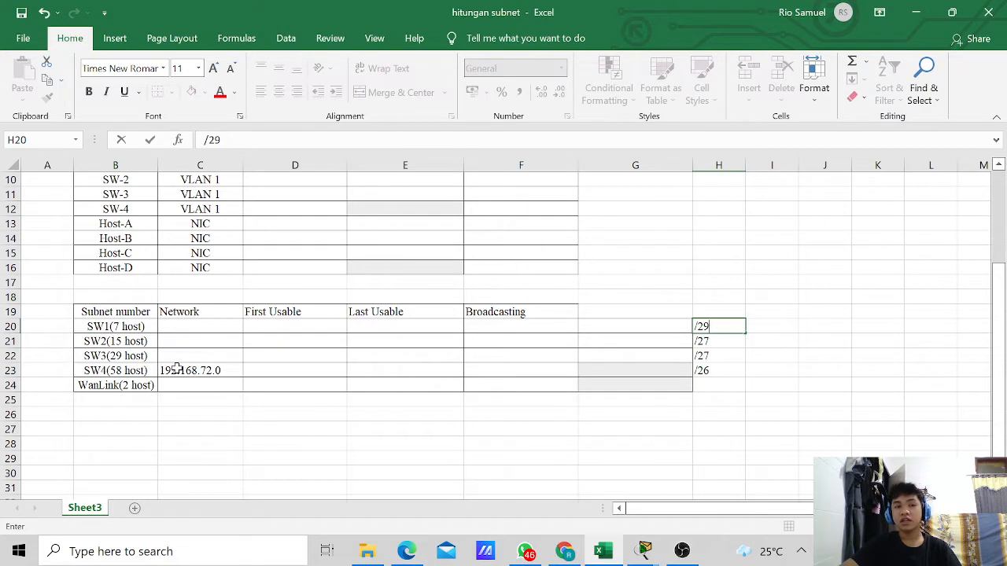
{"action": "left_click", "coordinate": [268, 370]}
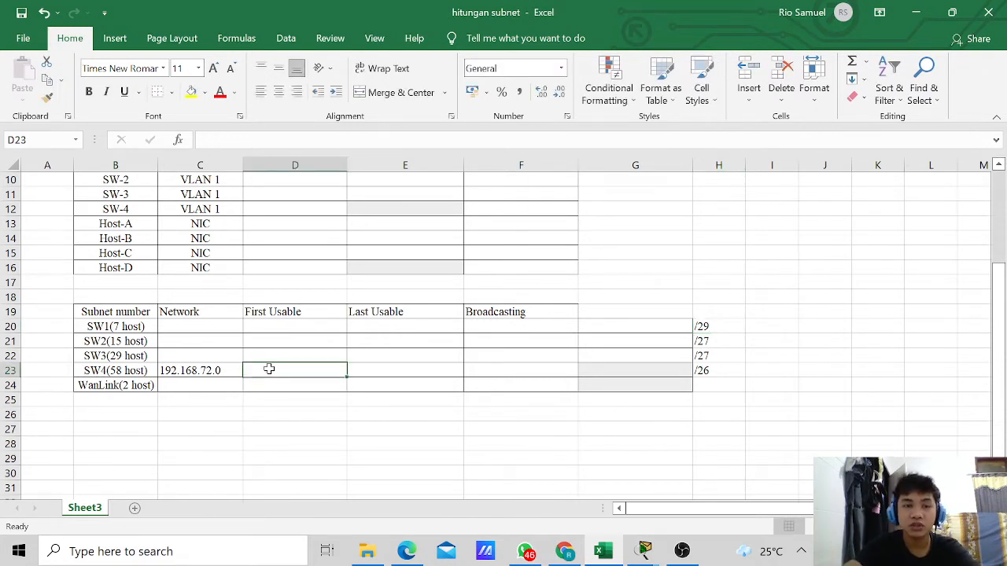
{"action": "type", "text": "19"}
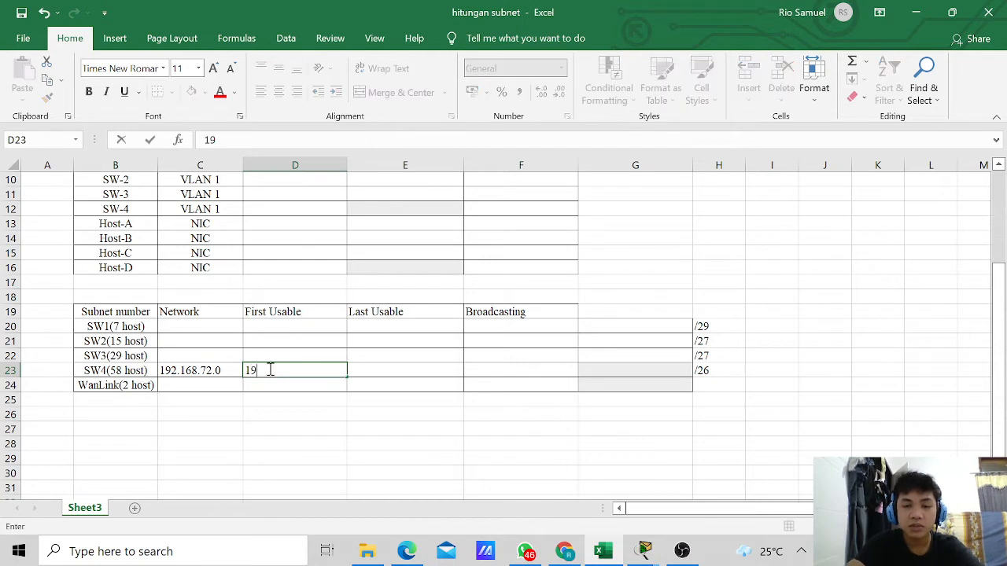
{"action": "type", "text": "2.1678"}
{"action": "key", "text": "BackSpace"}
{"action": "key", "text": "BackSpace"}
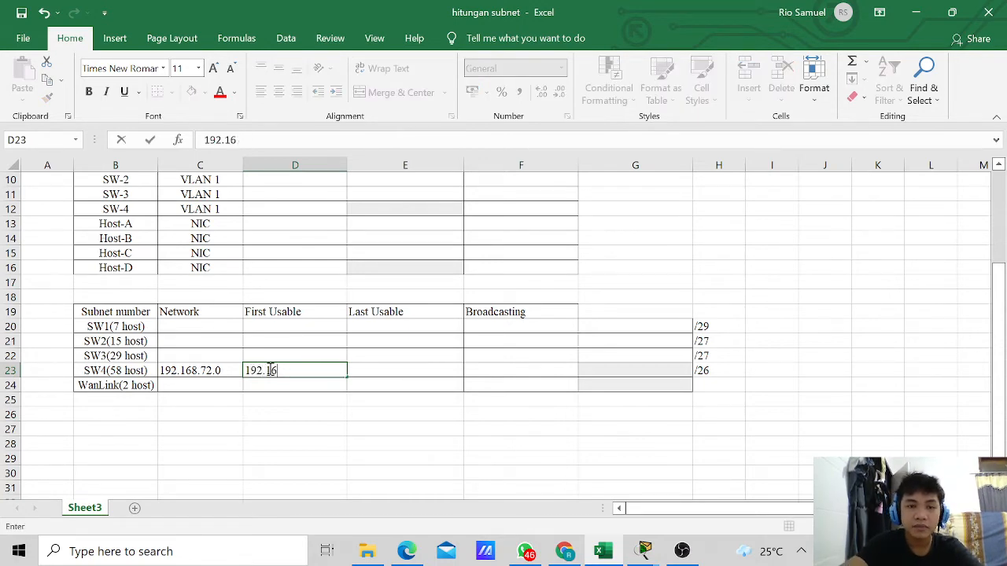
{"action": "type", "text": "8."}
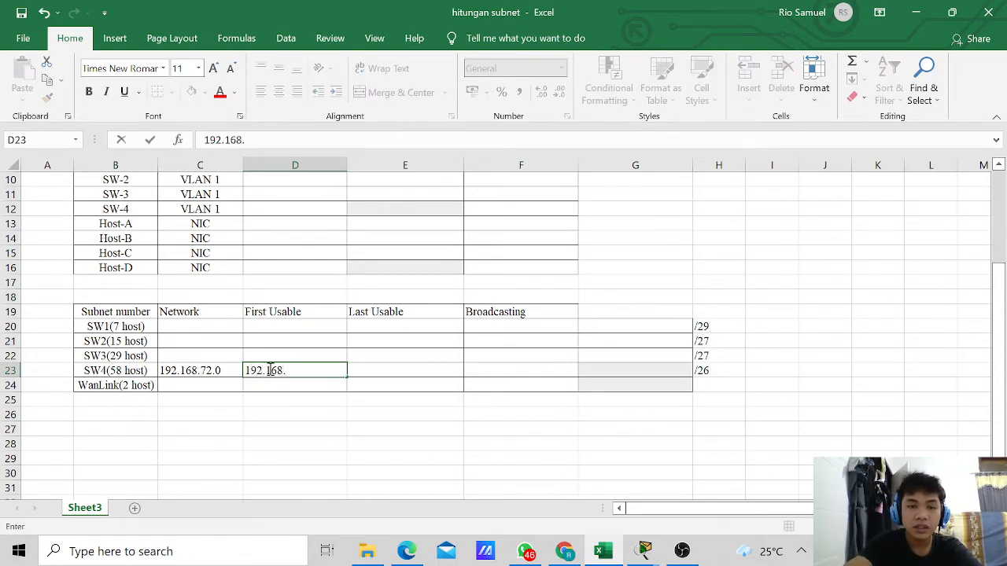
{"action": "type", "text": "72.1"}
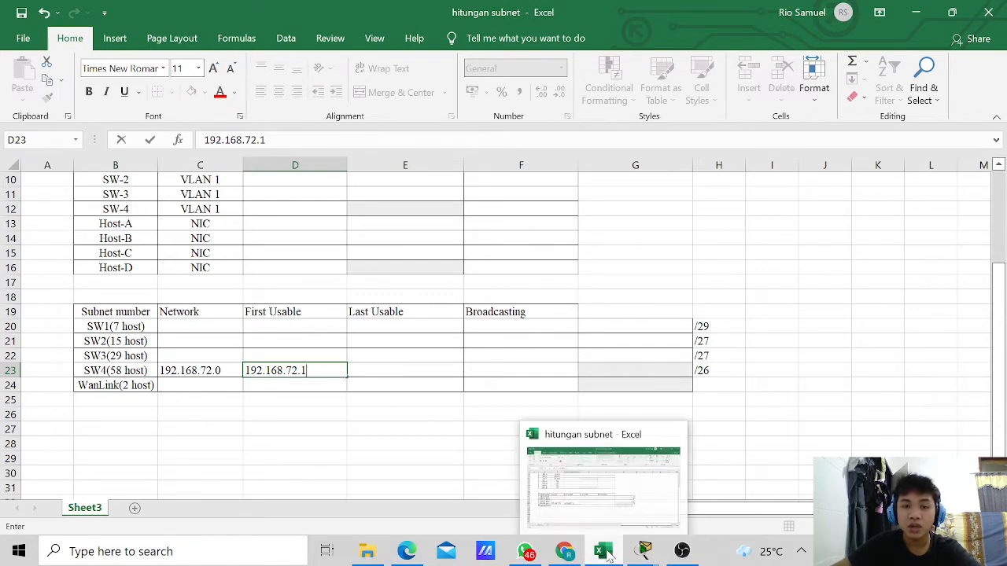
Step: Check the netmask table in Chrome and enter 192.168.72.62 as the SW4 (58 host) last usable address in Excel cell E23
{"action": "left_click", "coordinate": [557, 554]}
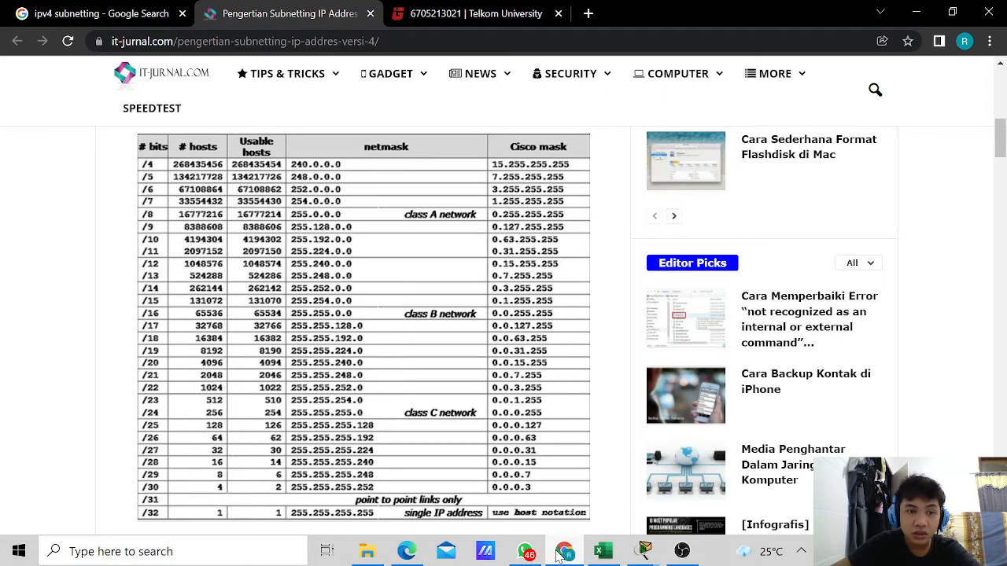
{"action": "left_click", "coordinate": [560, 554]}
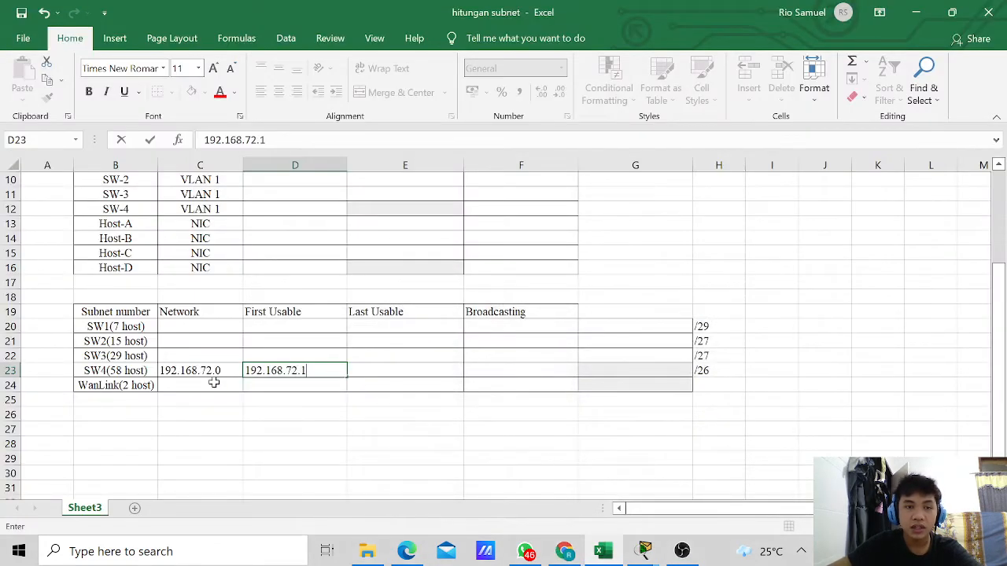
{"action": "left_click", "coordinate": [366, 368]}
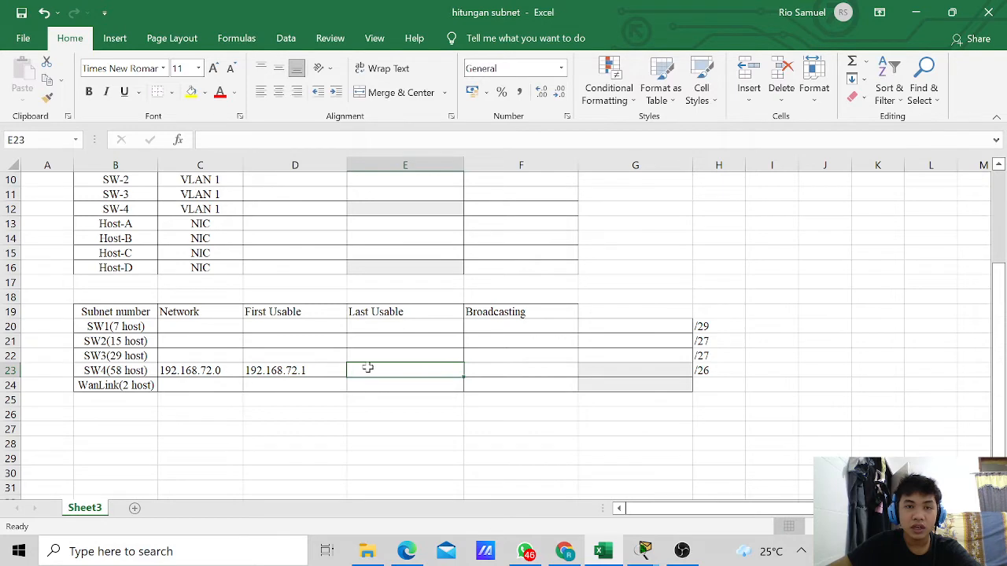
{"action": "type", "text": "19"}
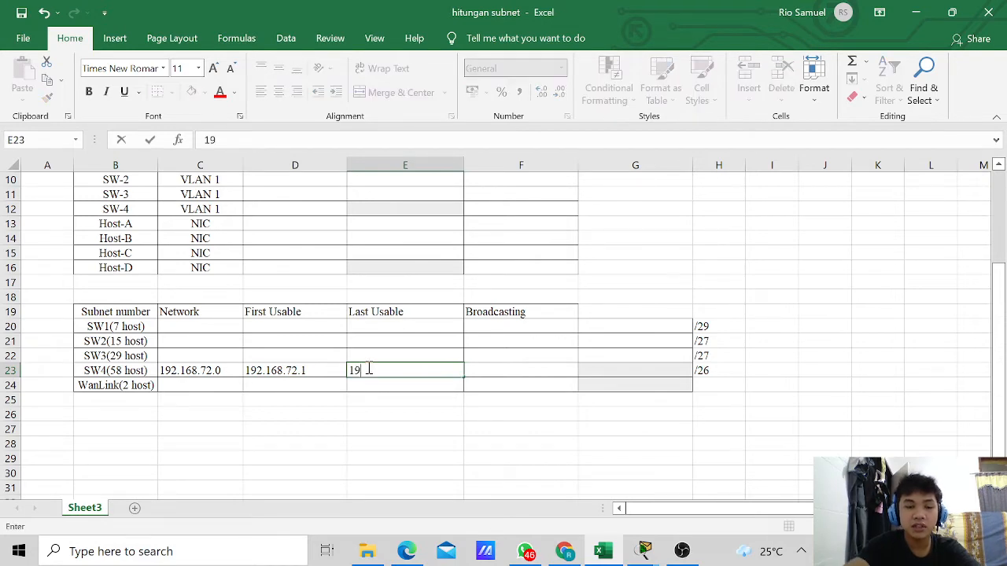
{"action": "type", "text": "2.1"}
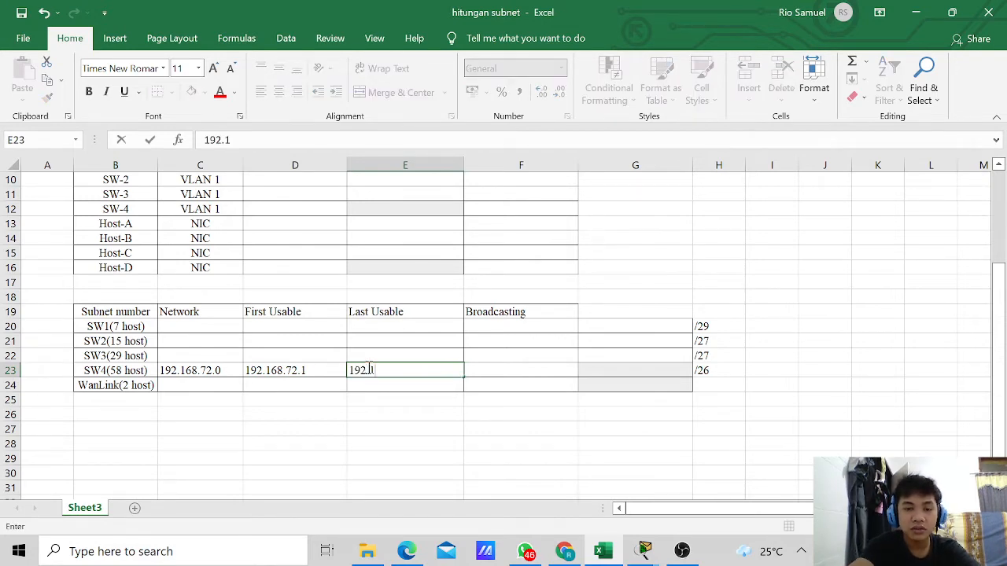
{"action": "type", "text": "68.72."}
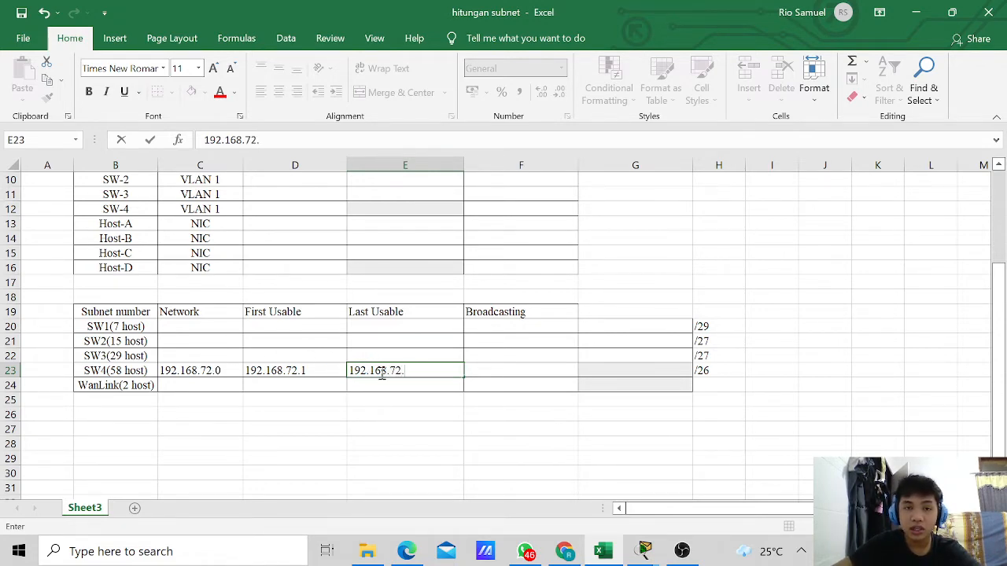
{"action": "type", "text": "62"}
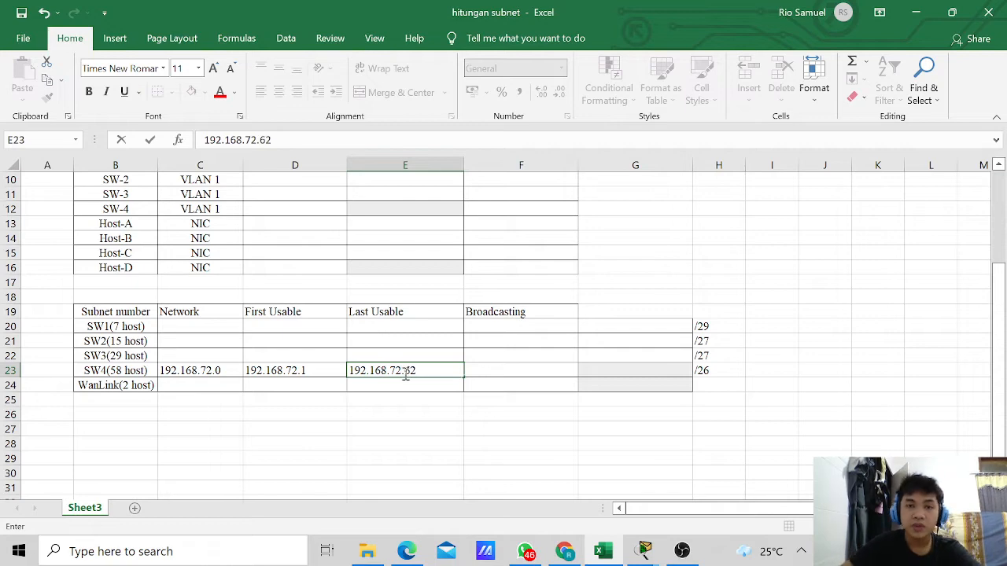
Step: Enter 192.168.72.63 as the broadcast address of SW4 (58 host) in cell F23
{"action": "left_click", "coordinate": [504, 375]}
{"action": "type", "text": "192.168"}
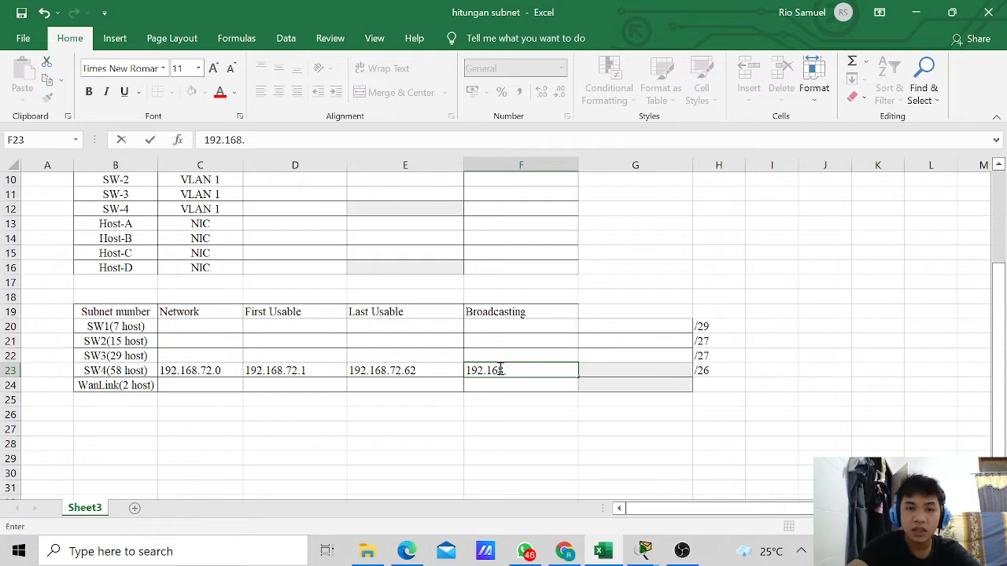
{"action": "type", "text": ".72"}
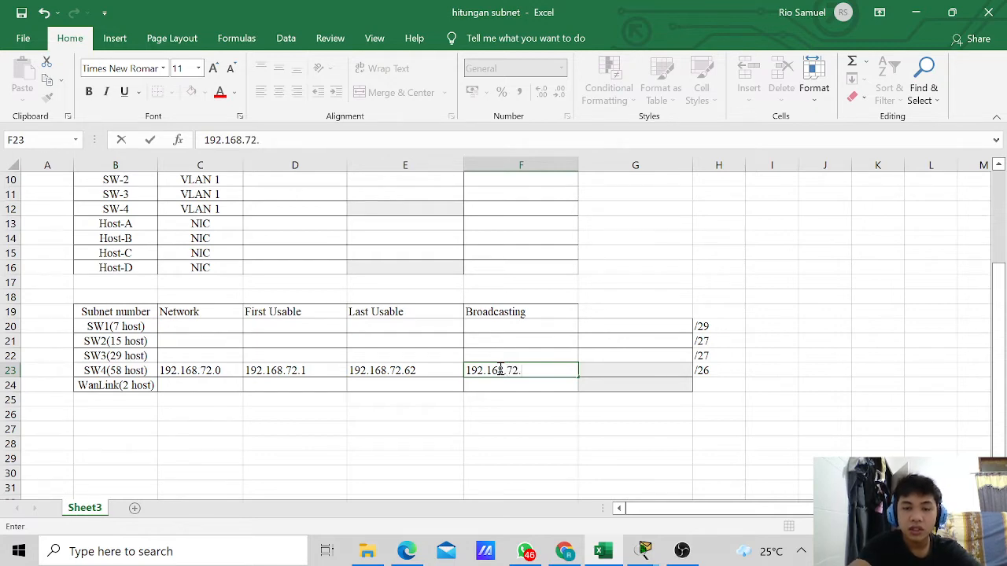
{"action": "type", "text": ".63"}
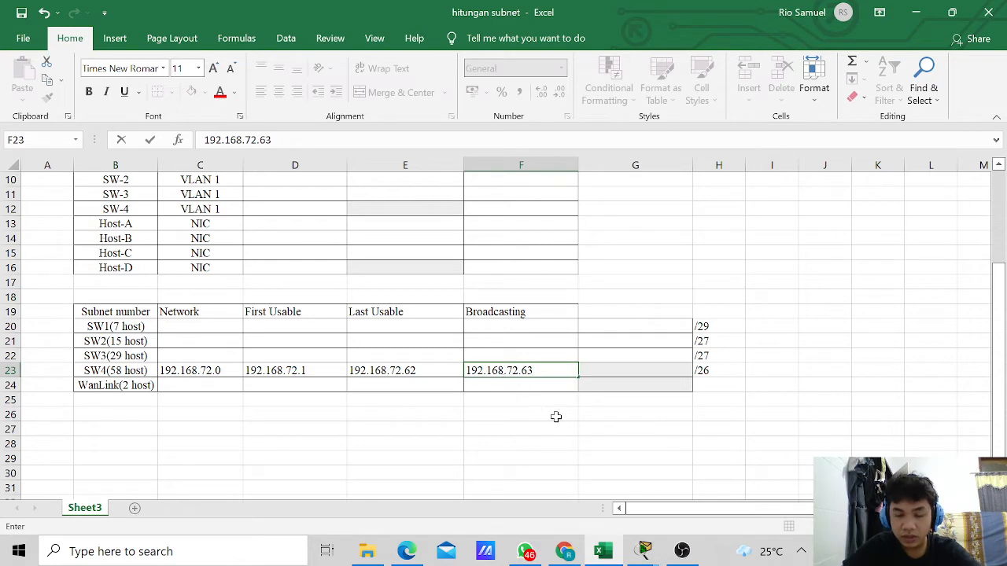
Step: Enter 192.168.72.64 as the network address of SW3 (29 host) in cell C22
{"action": "left_click", "coordinate": [206, 356]}
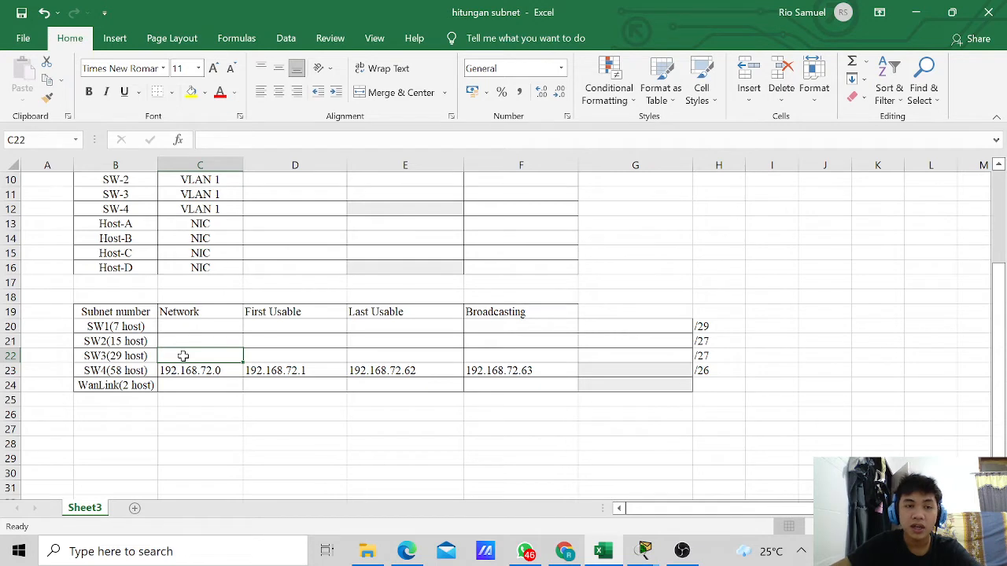
{"action": "type", "text": "192.168"}
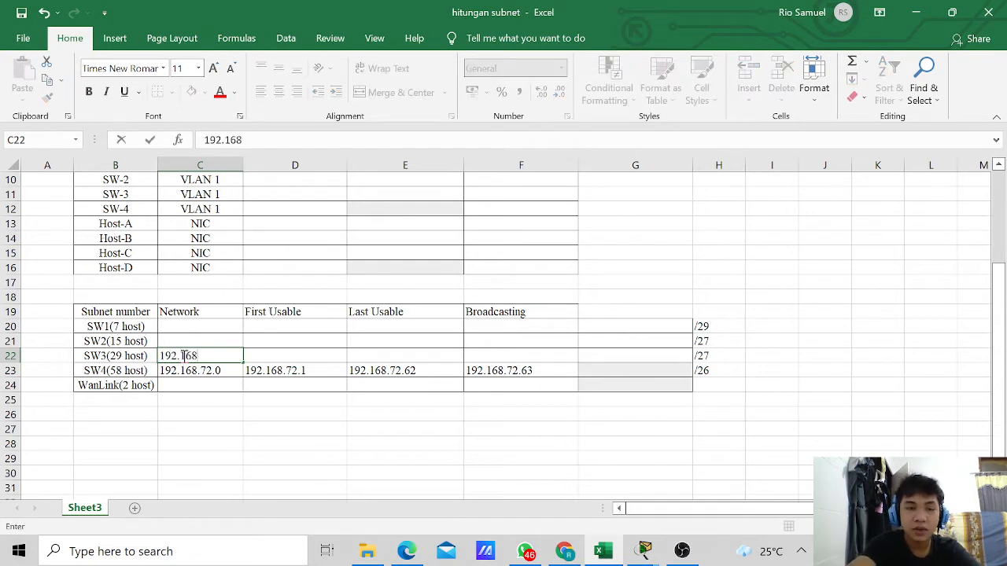
{"action": "type", "text": ".72"}
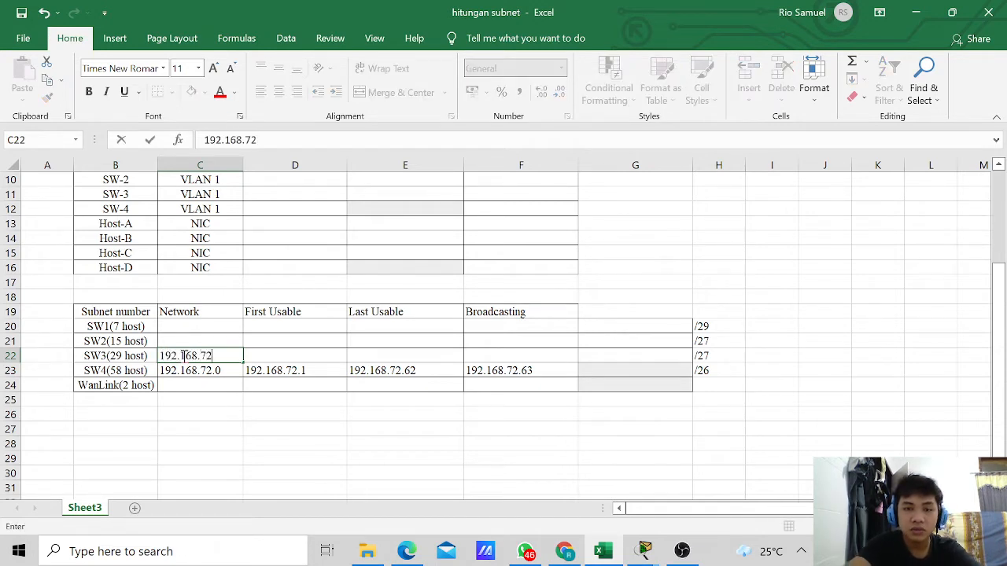
{"action": "type", "text": ".64"}
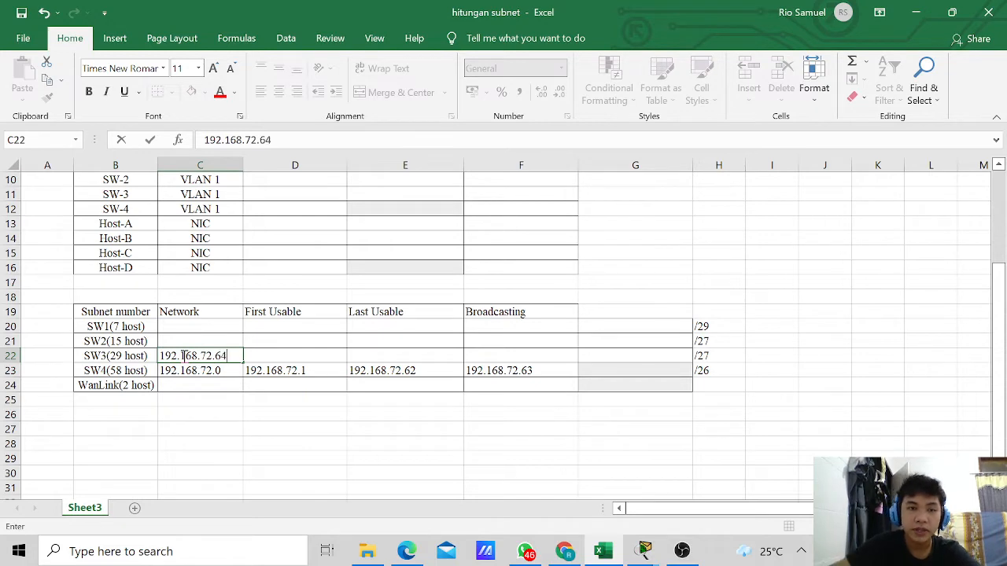
Step: Enter 192.168.72.65 as the first usable address of SW3 (29 host) in cell D22
{"action": "left_click", "coordinate": [287, 355]}
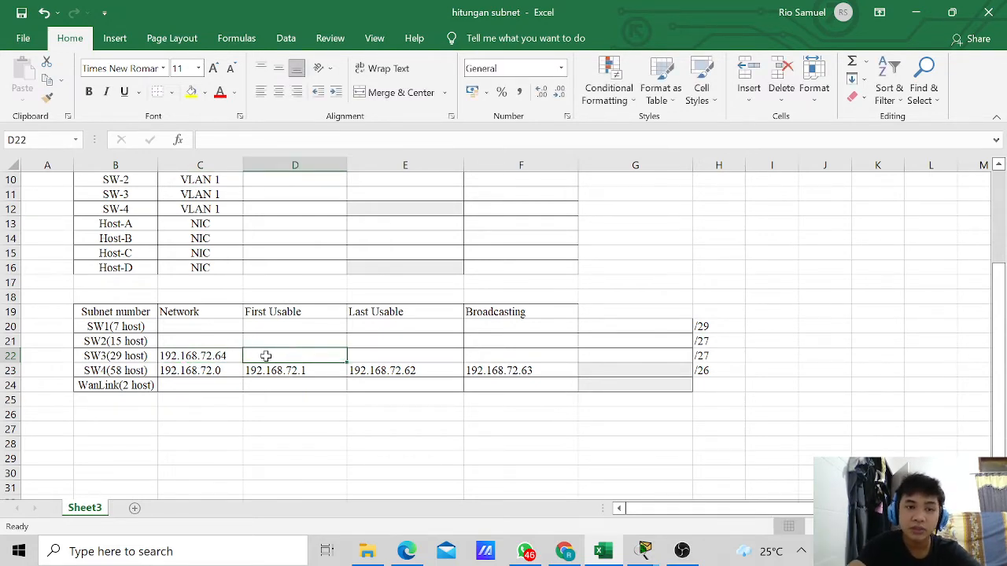
{"action": "type", "text": "192.168"}
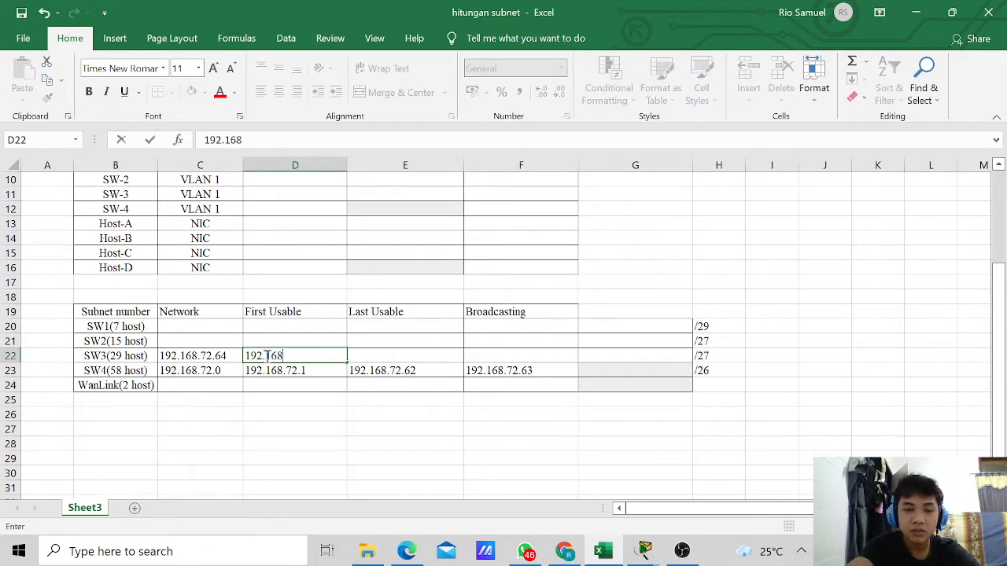
{"action": "type", "text": ".72"}
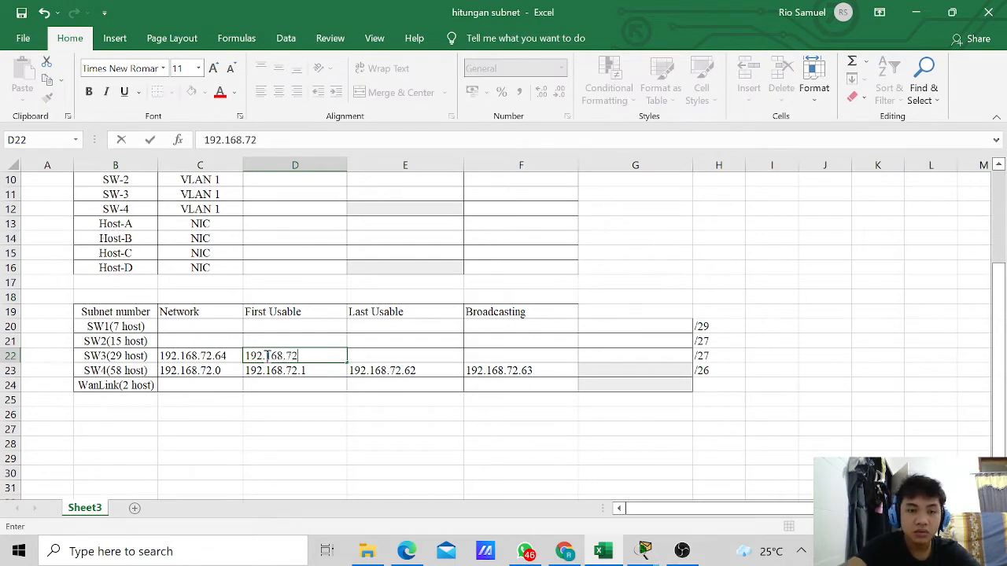
{"action": "type", "text": ".65"}
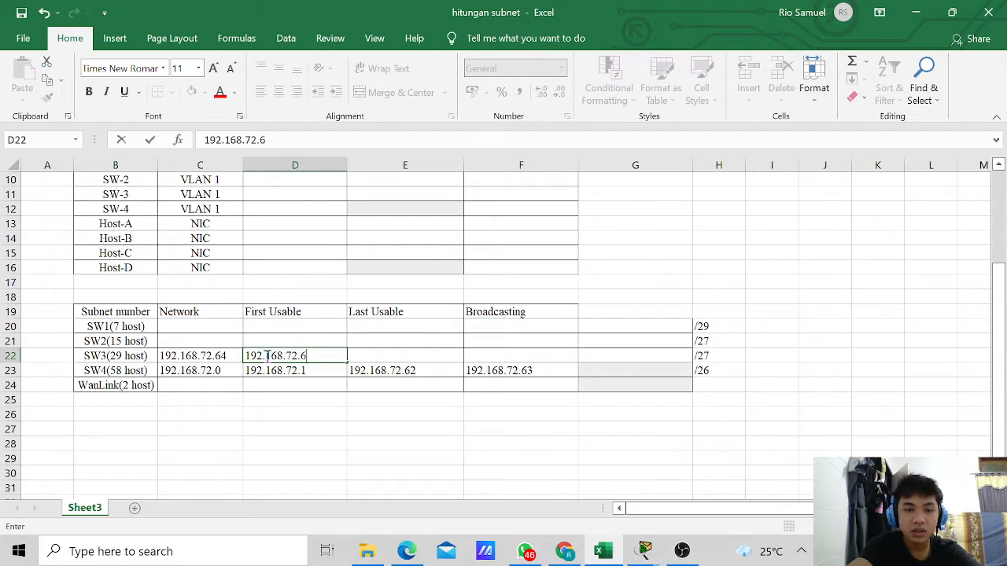
Step: Check the netmask table in Chrome and enter 192.168.72.94 as the SW3 (29 host) last usable address in Excel cell E22
{"action": "left_click", "coordinate": [391, 356]}
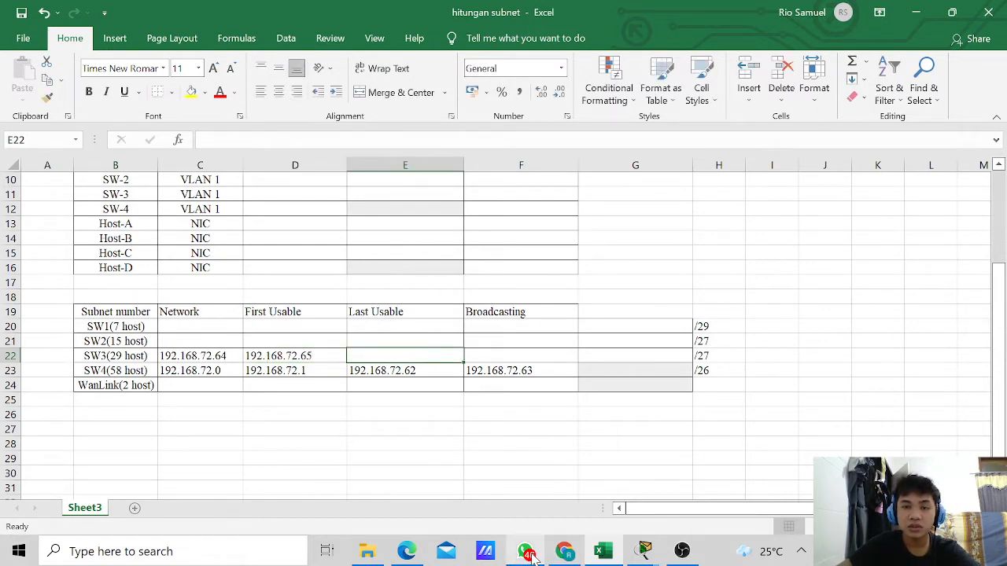
{"action": "left_click", "coordinate": [562, 555]}
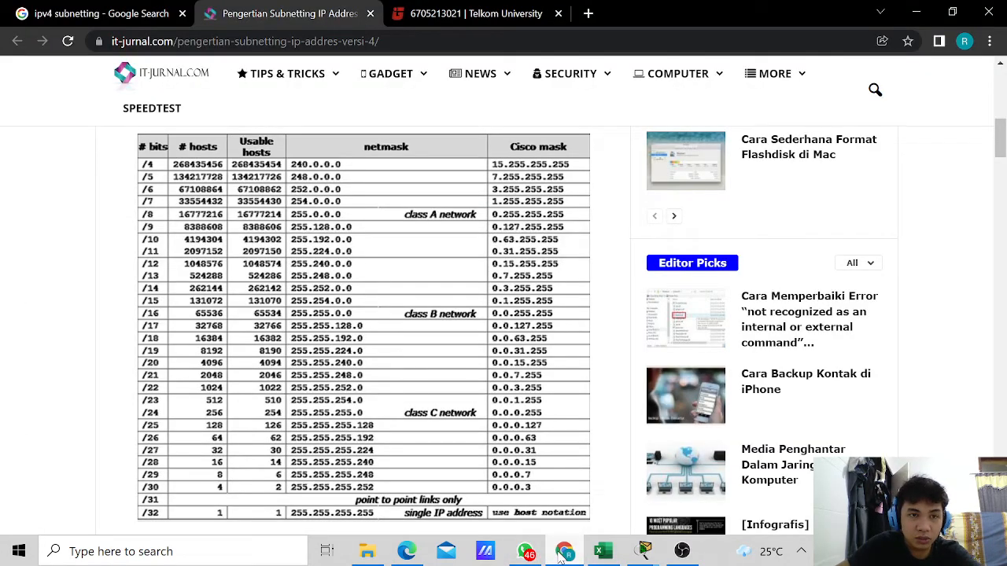
{"action": "left_click", "coordinate": [561, 555]}
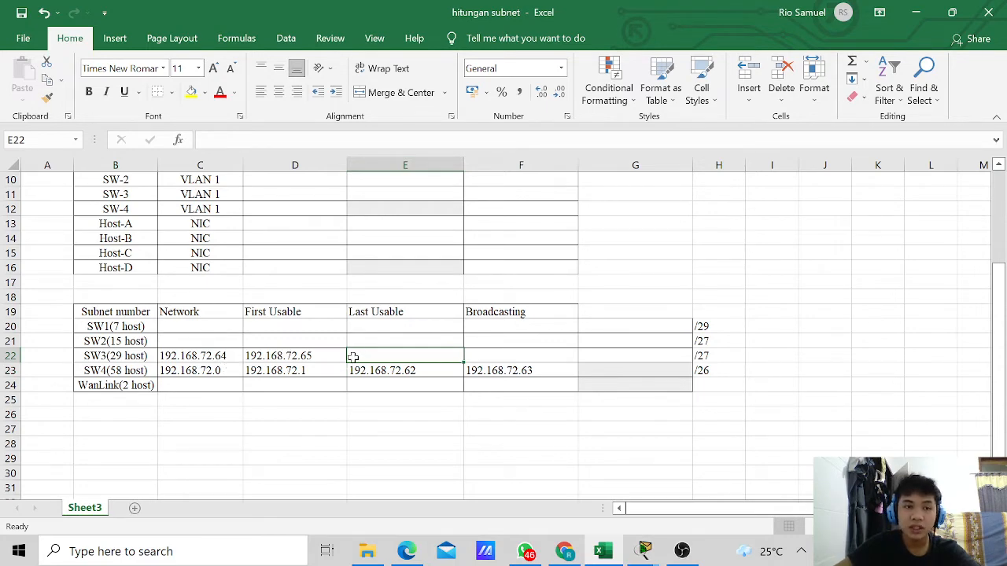
{"action": "type", "text": "192."}
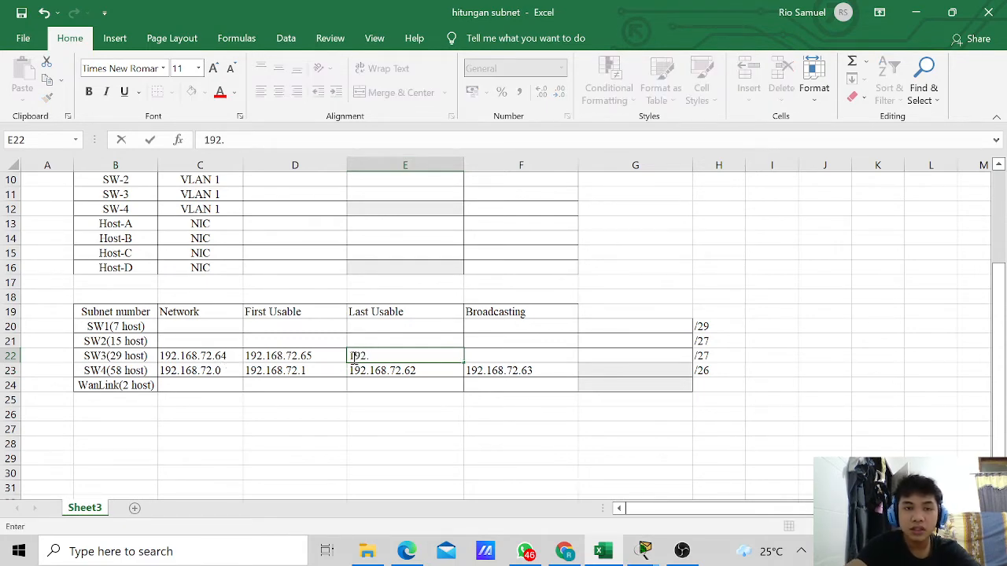
{"action": "type", "text": "168"}
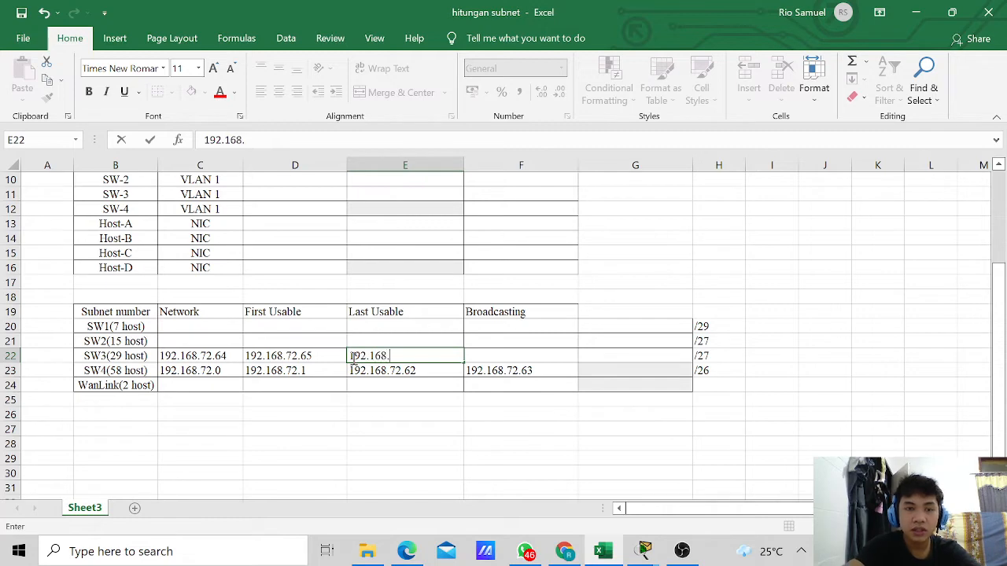
{"action": "type", "text": ".72.9"}
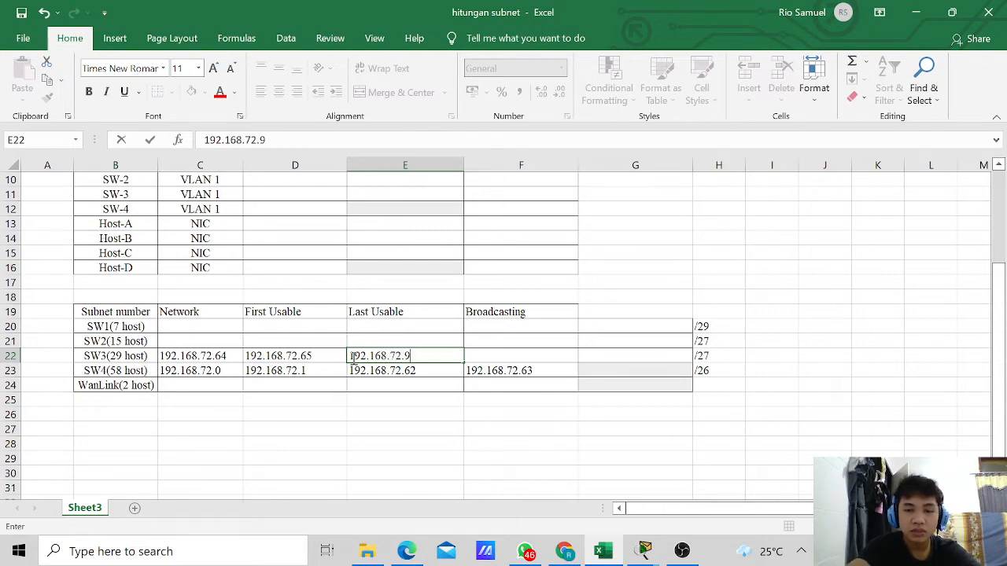
{"action": "type", "text": "4"}
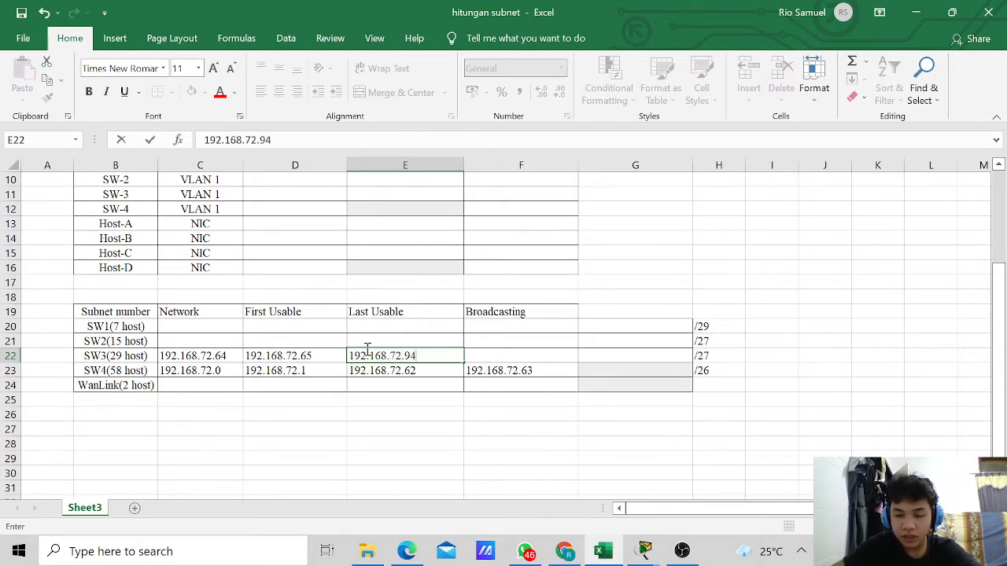
Step: Enter 192.168.72.95 as the broadcast address of SW3 (29 host) in cell F22
{"action": "left_click", "coordinate": [475, 355]}
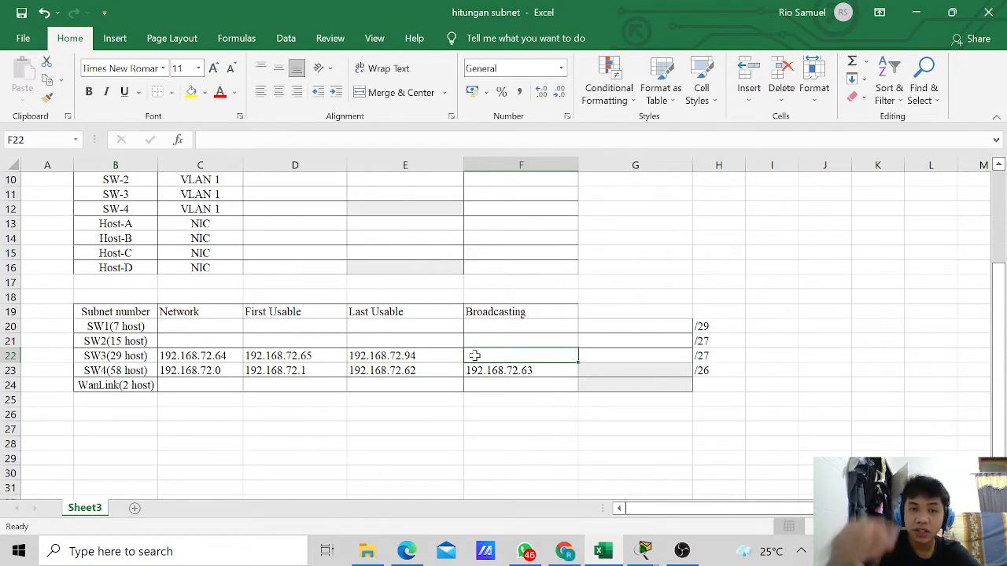
{"action": "type", "text": "1"}
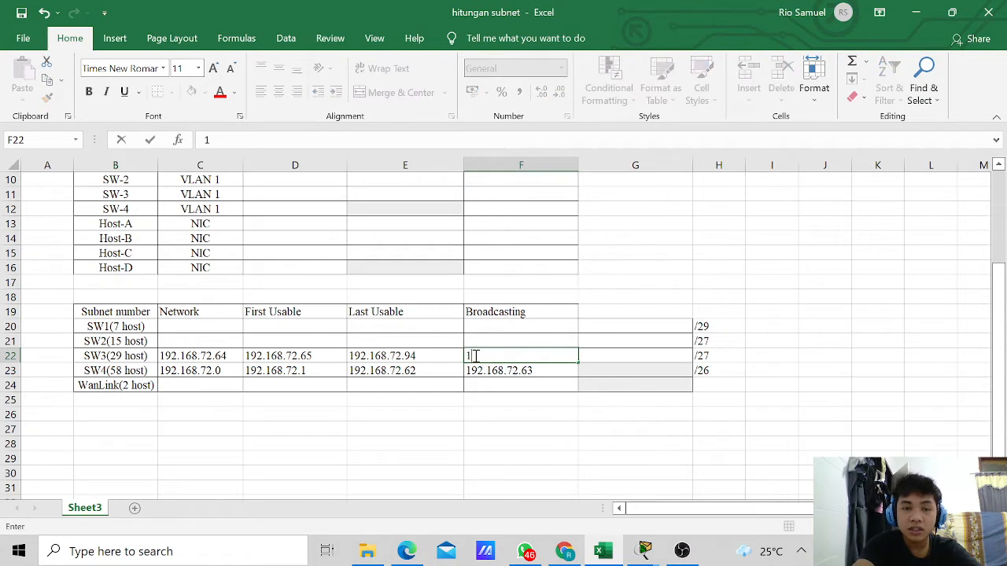
{"action": "type", "text": "92.168"}
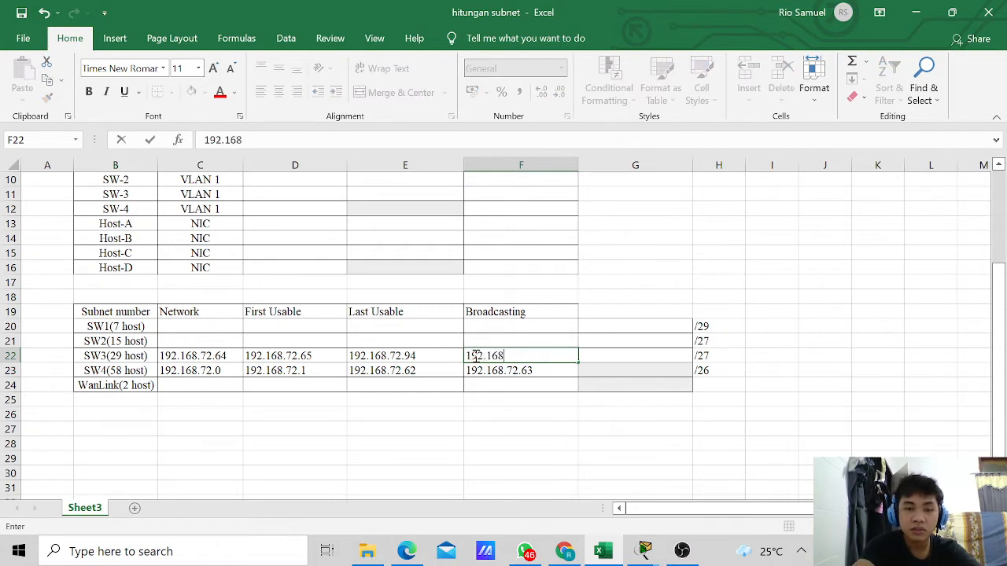
{"action": "type", "text": ".72"}
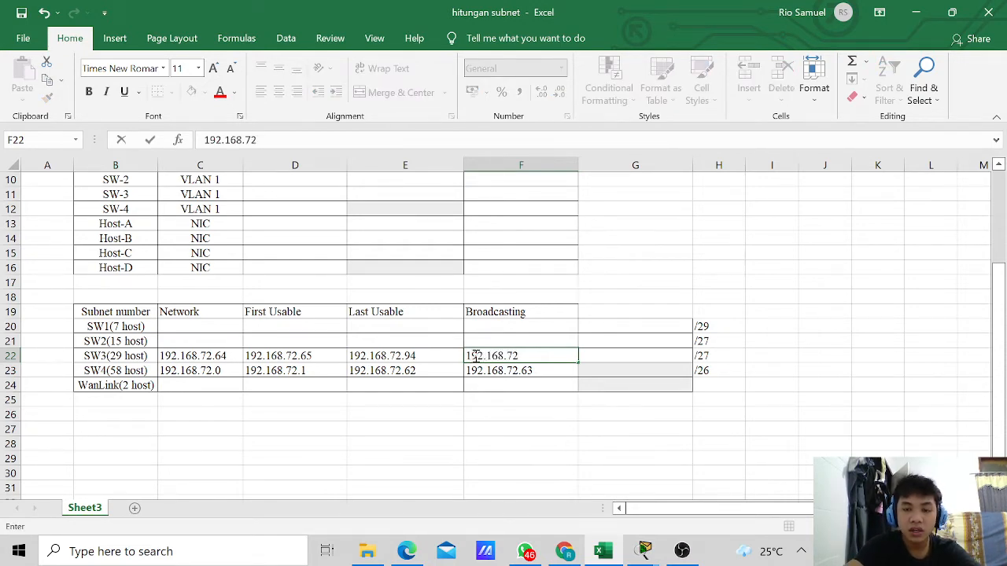
{"action": "type", "text": ".95"}
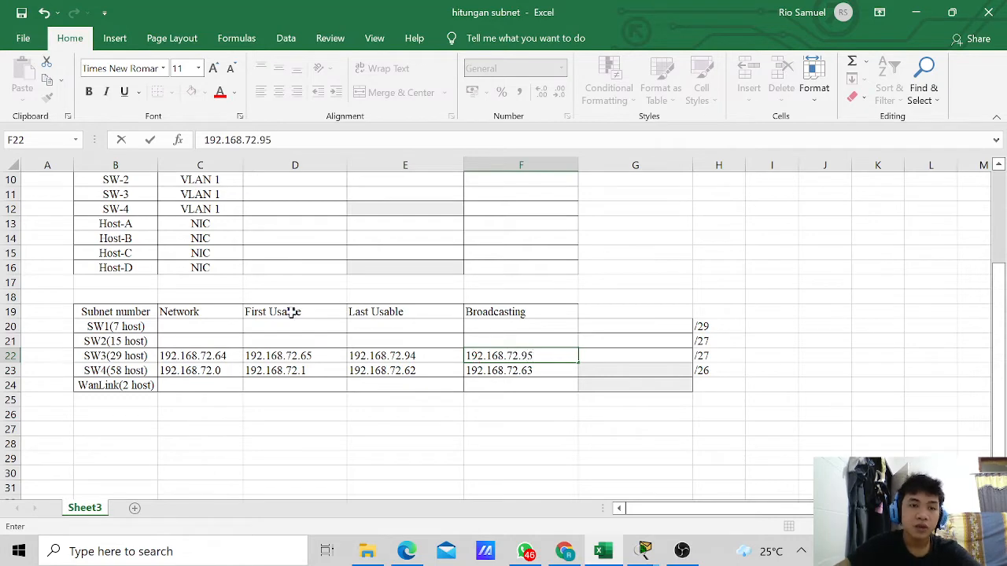
Step: Enter 192.168.72.96 as the network address of SW2 (15 host) in cell C21
{"action": "left_click", "coordinate": [225, 340]}
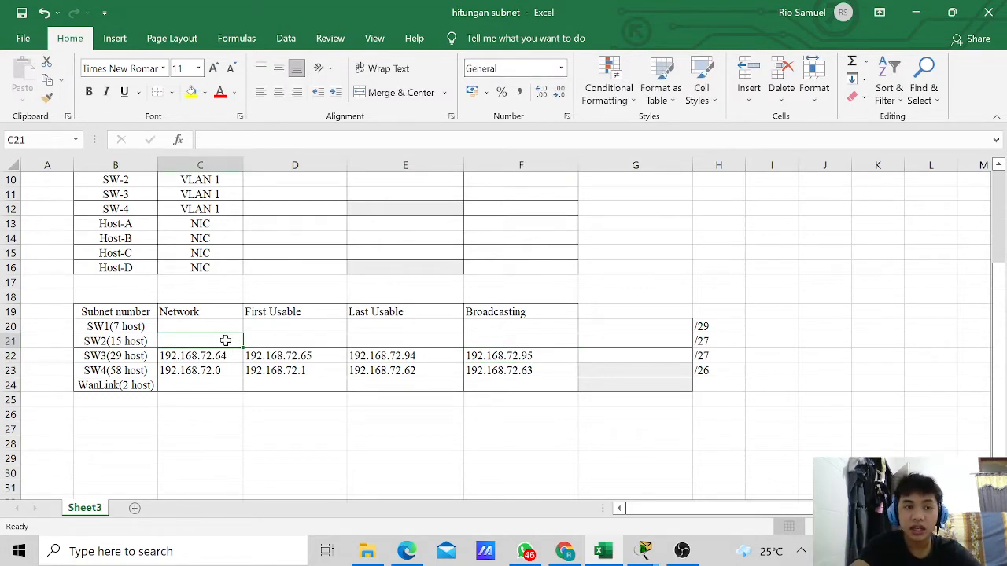
{"action": "type", "text": "19"}
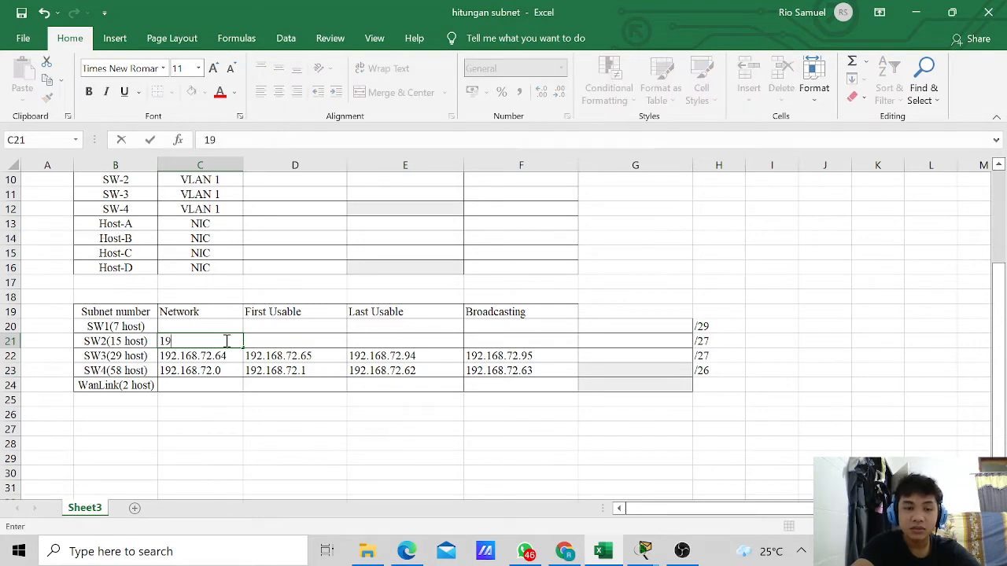
{"action": "type", "text": "2.1687"}
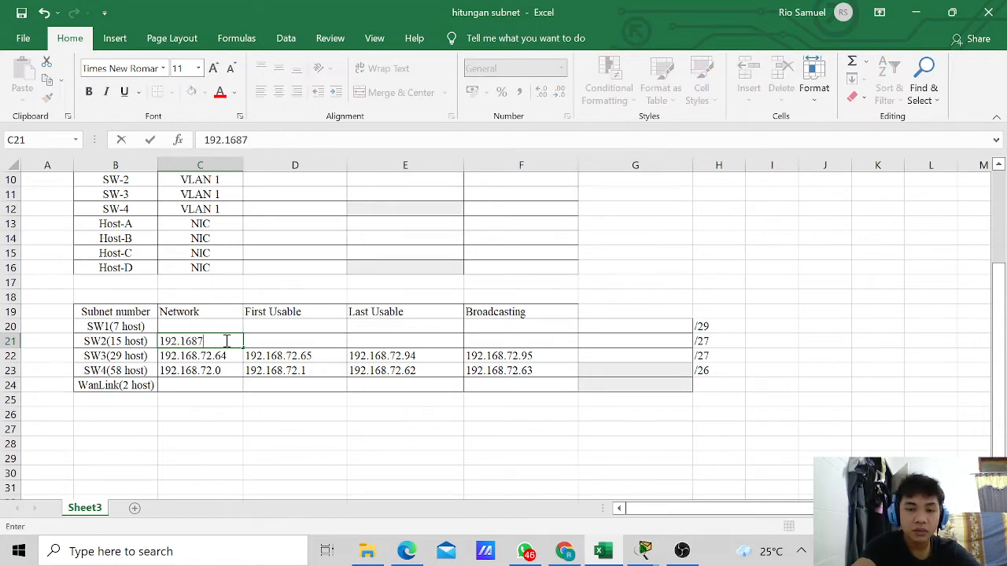
{"action": "key", "text": "BackSpace"}
{"action": "key", "text": "BackSpace"}
{"action": "type", "text": "8"}
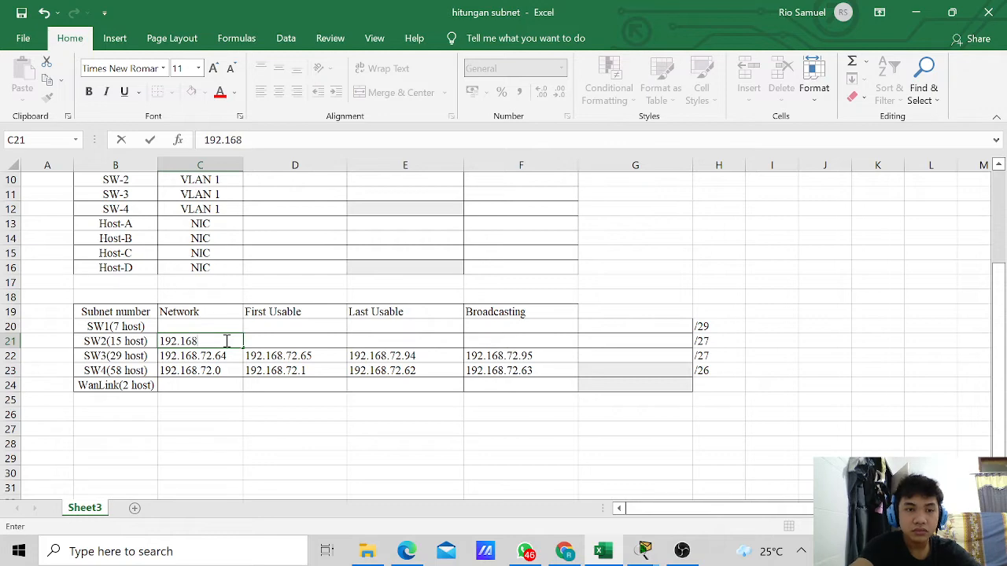
{"action": "type", "text": ".72"}
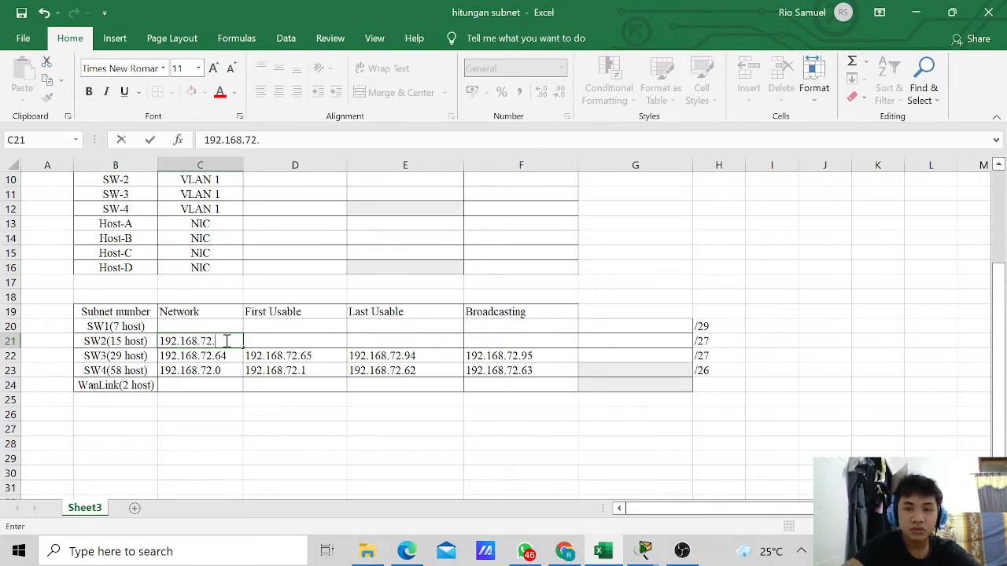
{"action": "type", "text": ".96"}
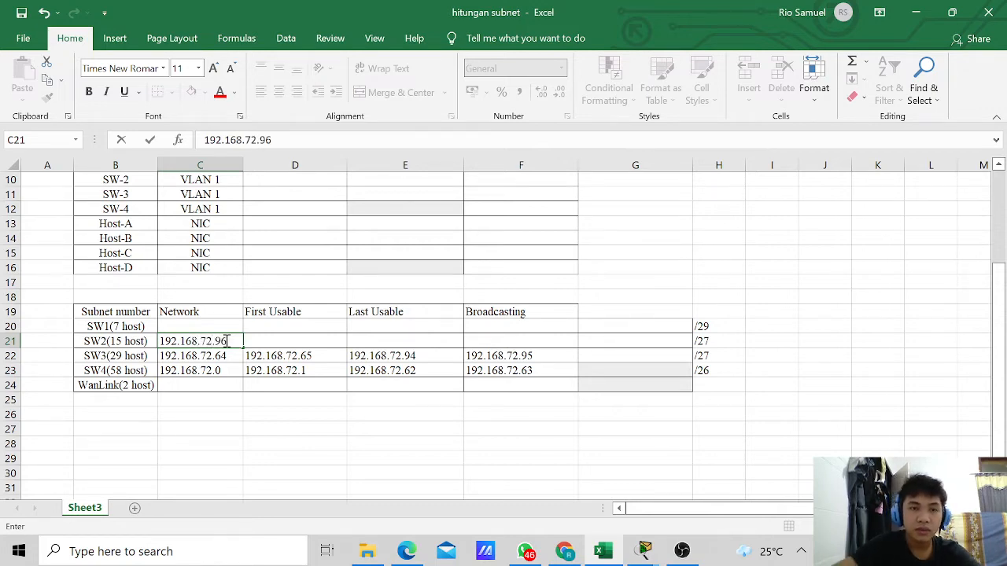
Step: Enter 192.168.172.97 as the first usable address of SW2 (15 host) in cell D21
{"action": "left_click", "coordinate": [263, 340]}
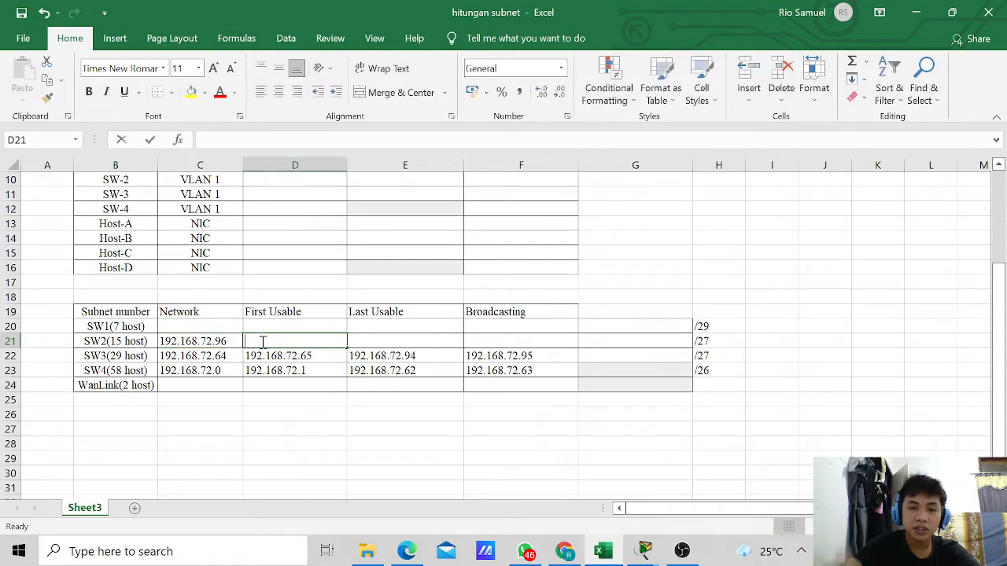
{"action": "type", "text": "192.1678"}
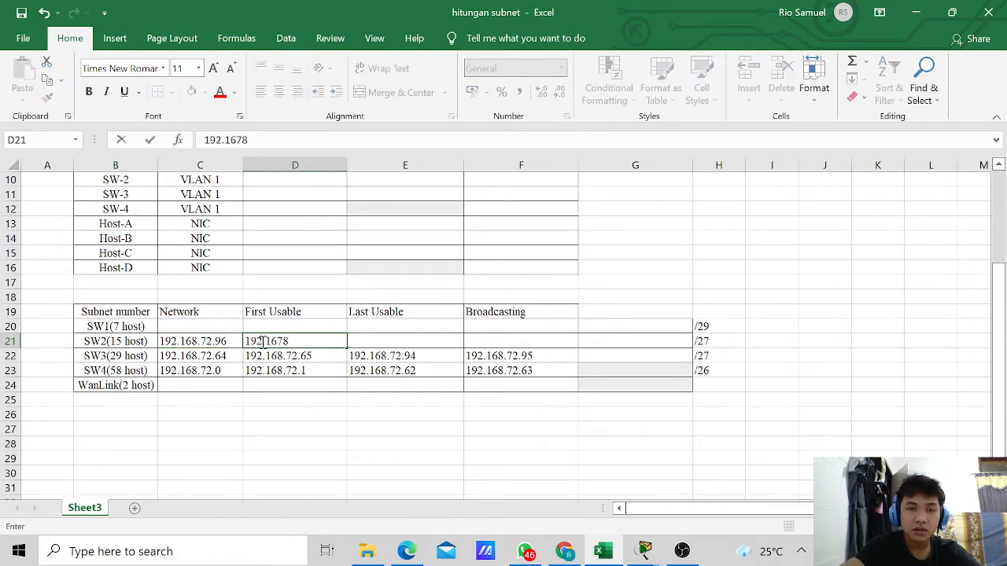
{"action": "key", "text": "BackSpace"}
{"action": "key", "text": "BackSpace"}
{"action": "type", "text": "8.1"}
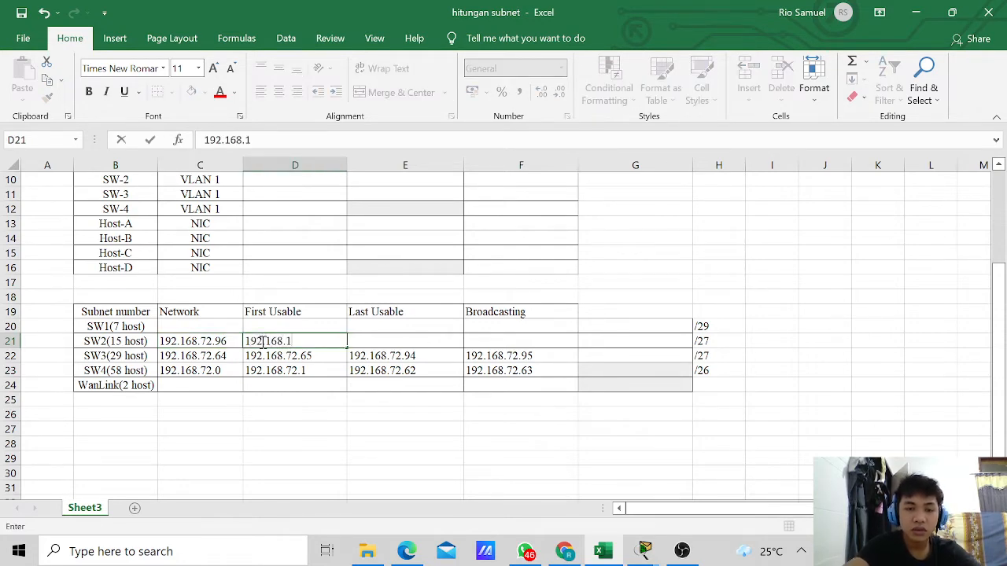
{"action": "type", "text": "72"}
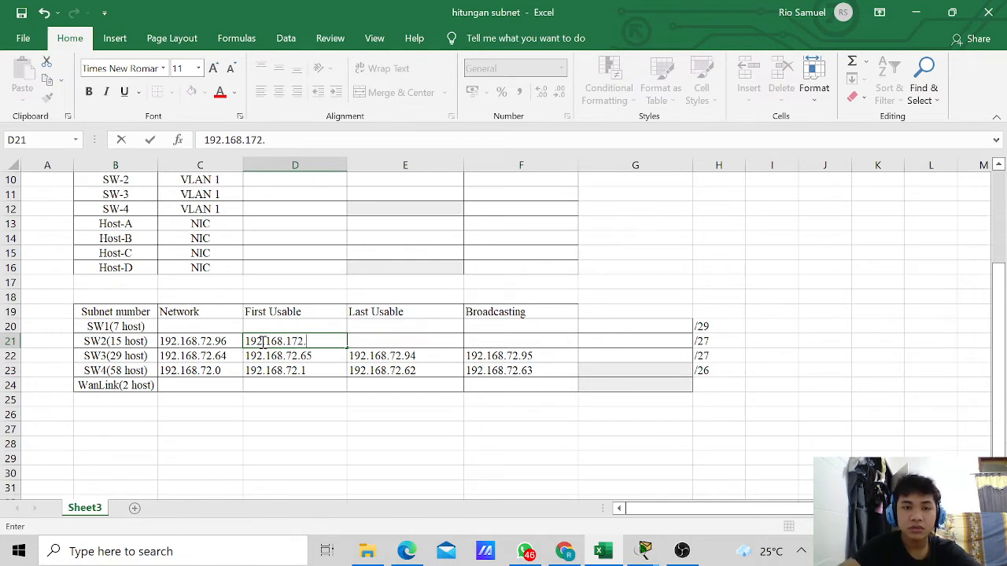
{"action": "type", "text": "."}
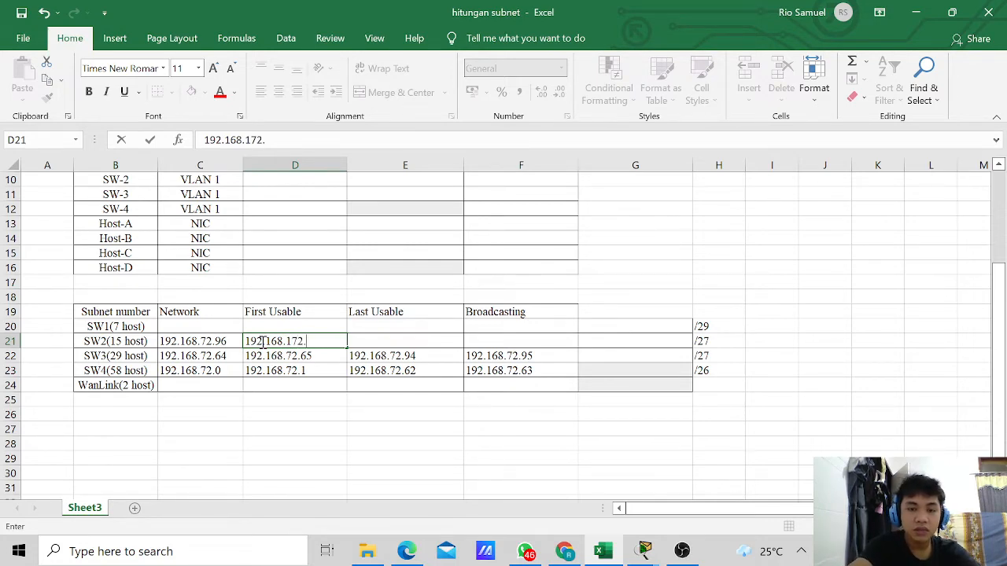
{"action": "type", "text": "97"}
Step: Enter 192.168.72.126 as the last usable address of SW2 (15 host) in cell E21
{"action": "left_click", "coordinate": [366, 342]}
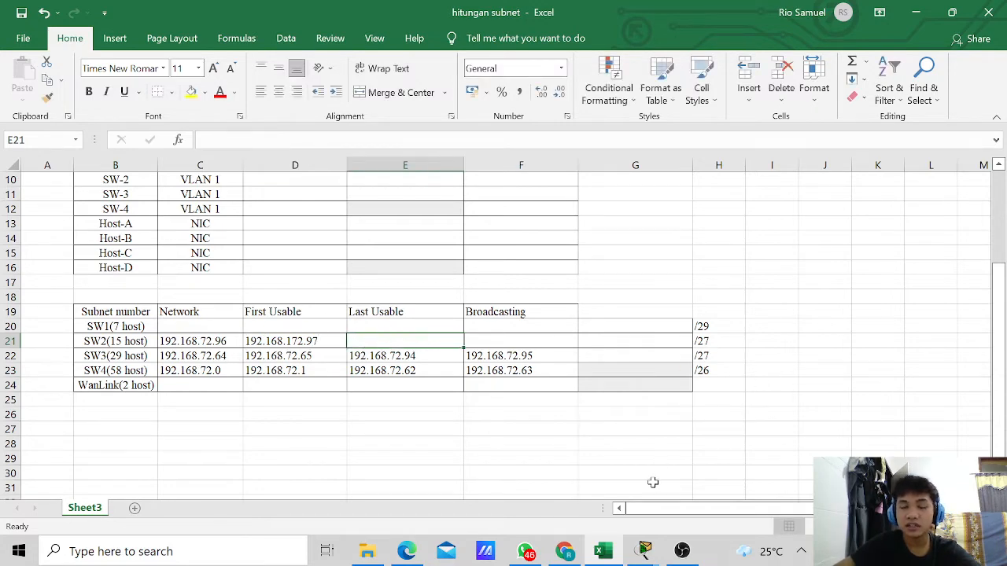
{"action": "mouse_move", "coordinate": [598, 553]}
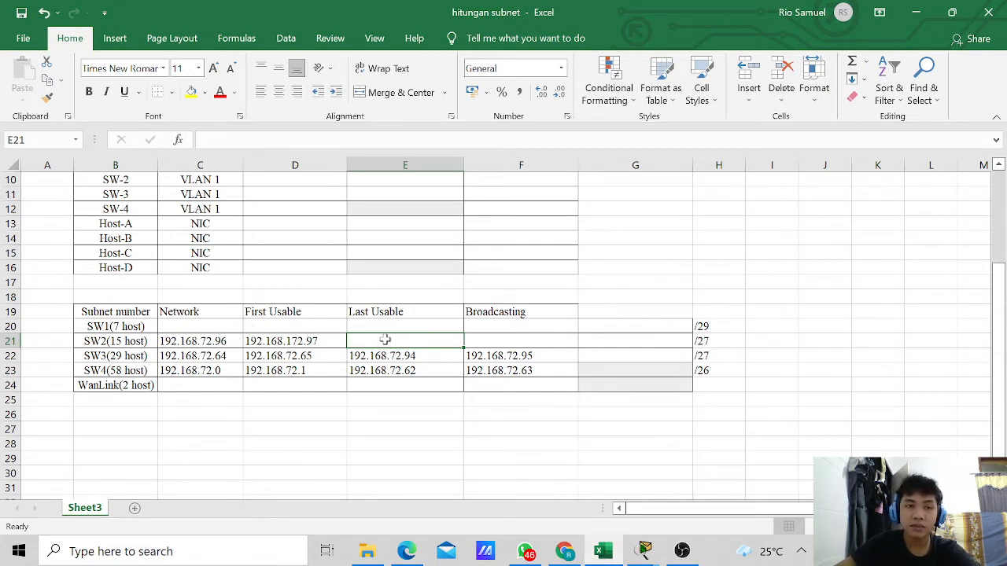
{"action": "type", "text": "192.1"}
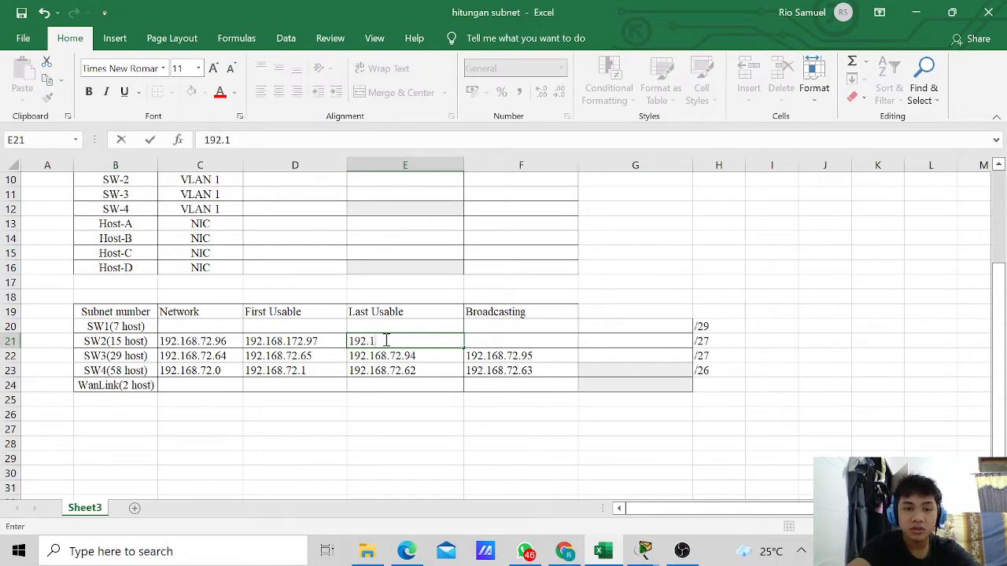
{"action": "type", "text": "68.72.126"}
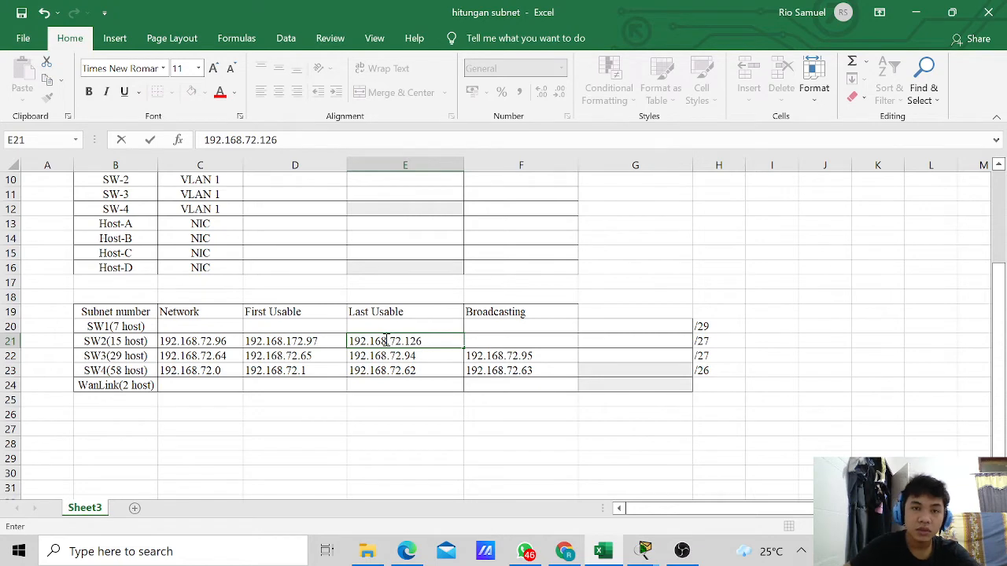
Step: Enter 192.168.72.127 as the broadcast address of SW2 (15 host) in cell F21
{"action": "left_click", "coordinate": [488, 343]}
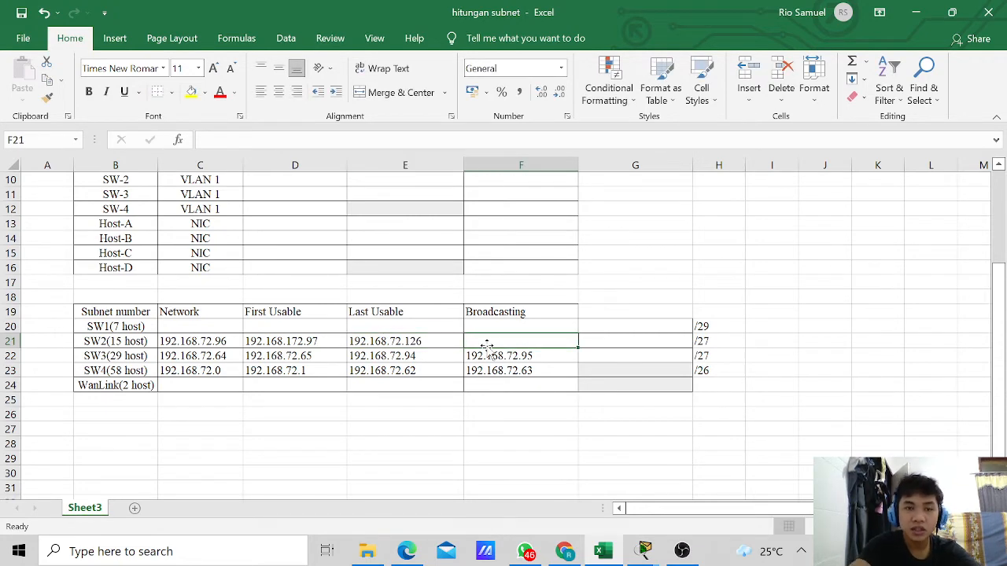
{"action": "type", "text": "192."}
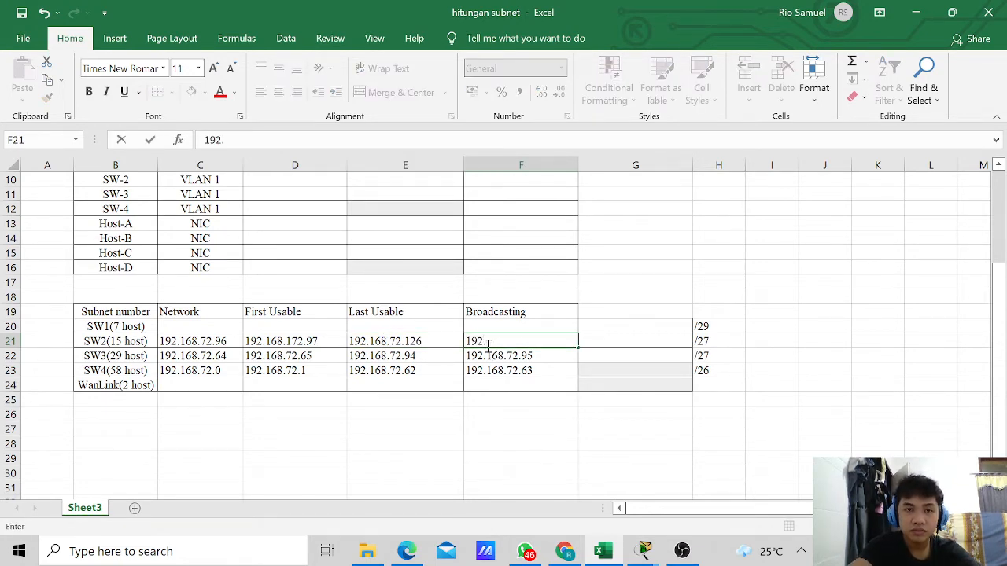
{"action": "type", "text": "168"}
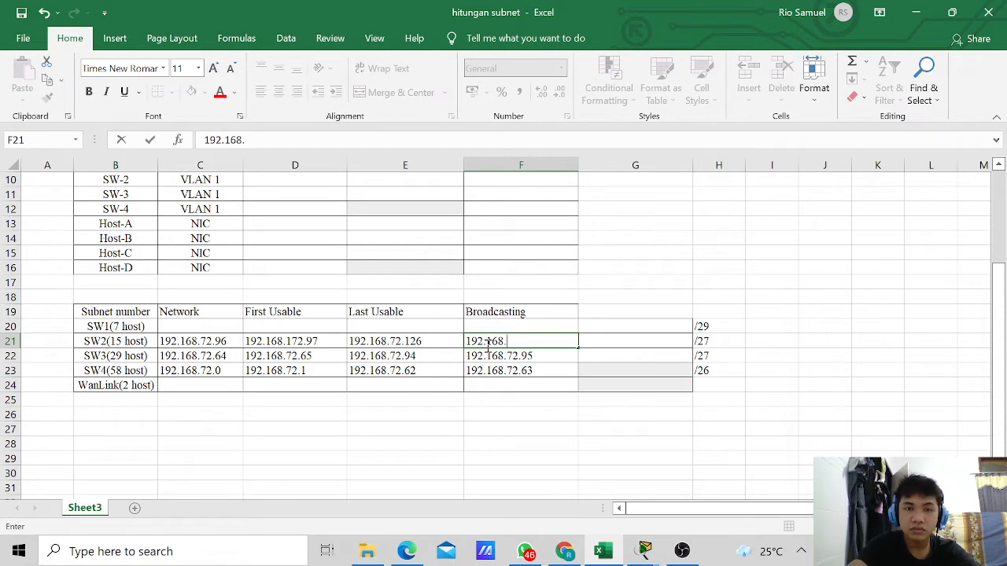
{"action": "type", "text": ".72.127"}
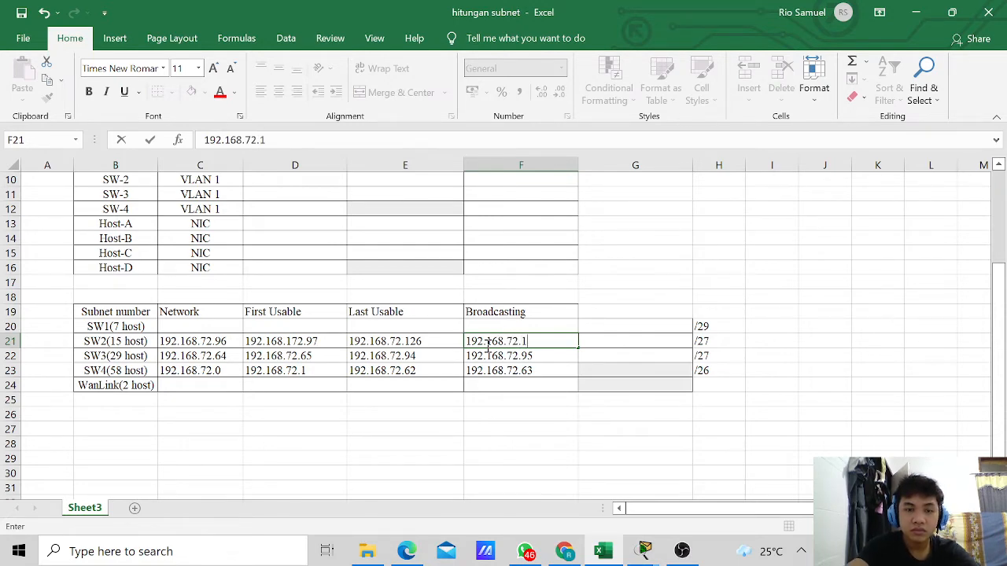
Step: Enter 192.168.72.128 as the network address of SW1 (7 host) in cell C20
{"action": "left_click", "coordinate": [206, 324]}
{"action": "type", "text": "192"}
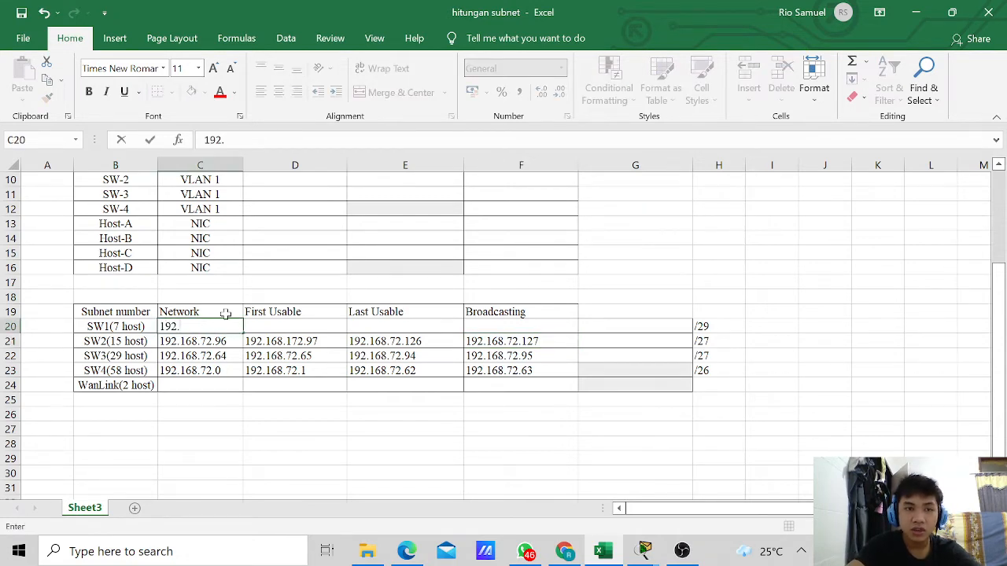
{"action": "type", "text": "."}
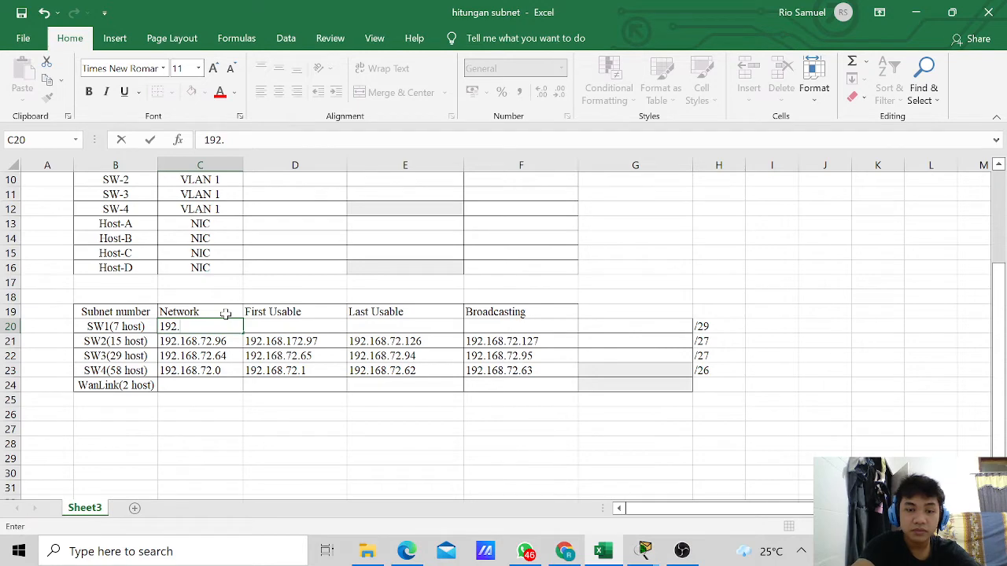
{"action": "type", "text": "168.72"}
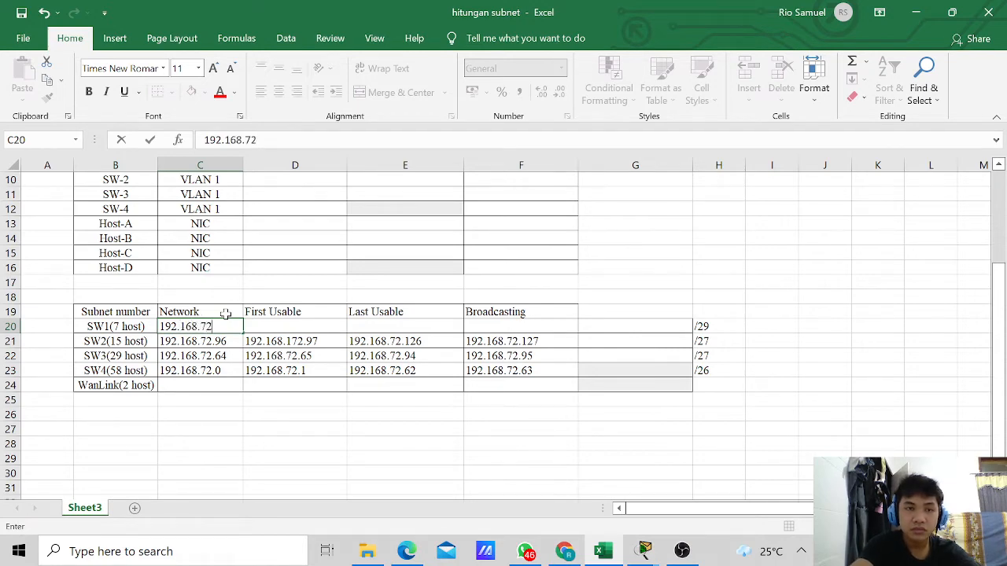
{"action": "type", "text": ".1"}
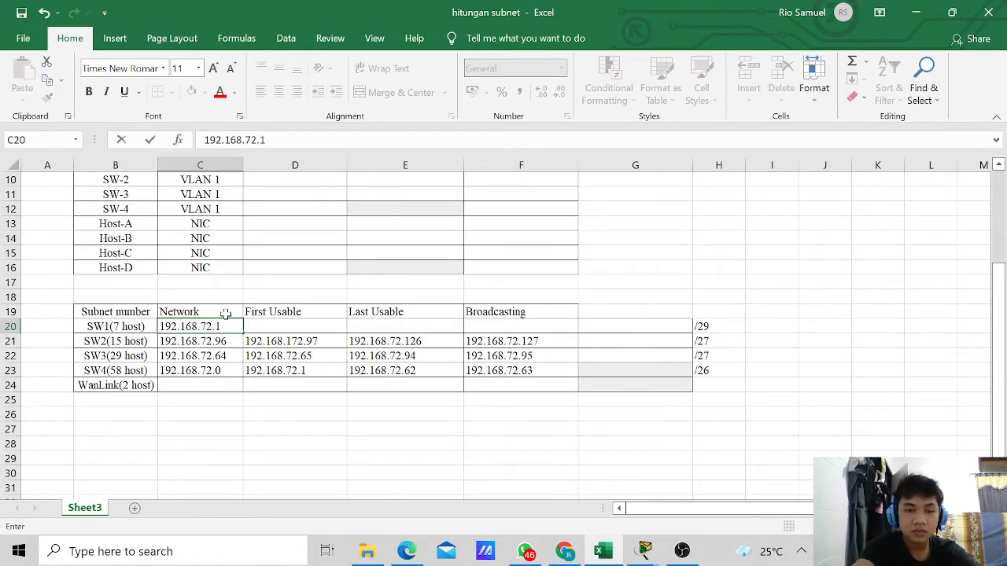
{"action": "type", "text": "28"}
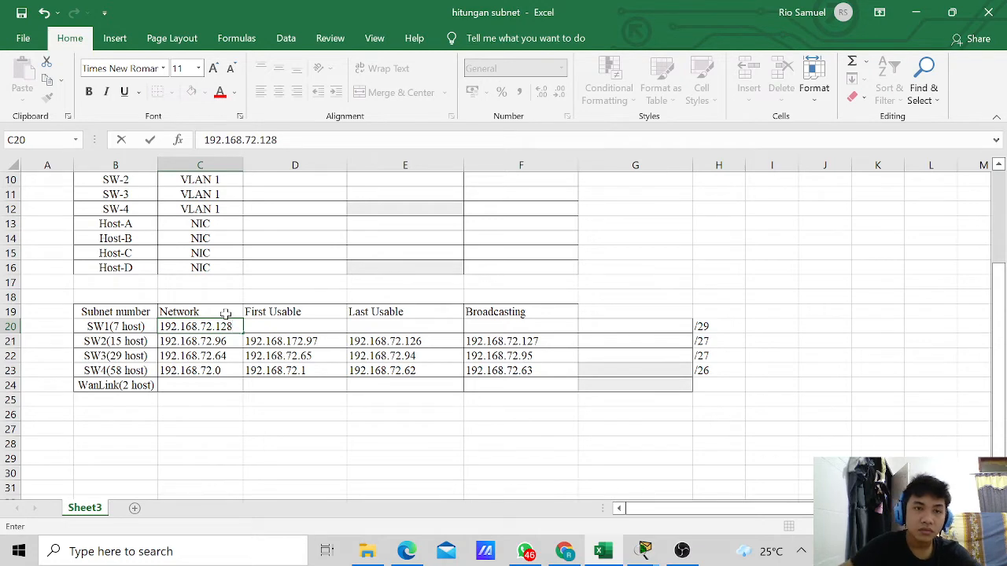
Step: Enter 192.168.72.129 as the first usable address of SW1 (7 host) in cell D20
{"action": "left_click", "coordinate": [288, 326]}
{"action": "type", "text": "192"}
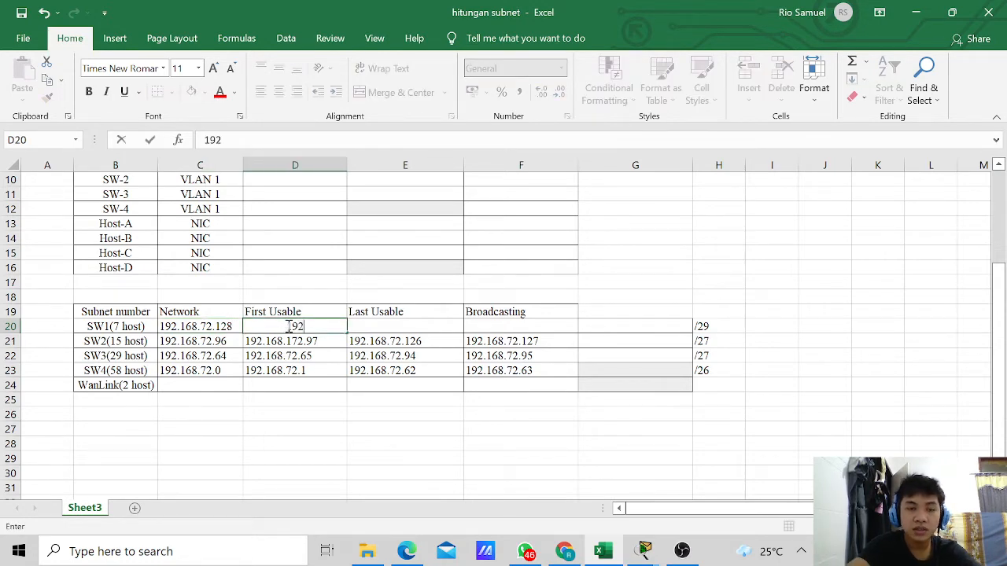
{"action": "type", "text": ".168"}
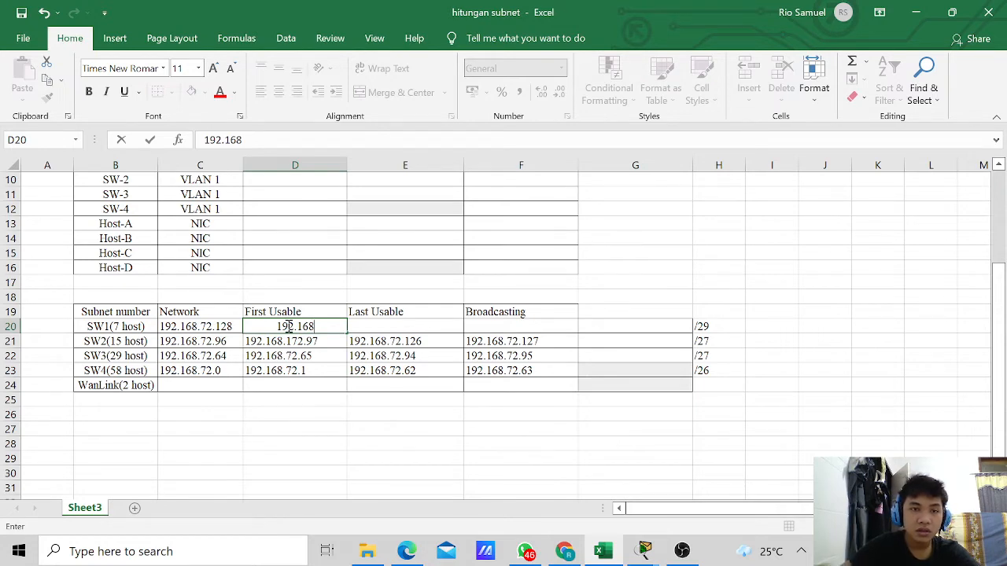
{"action": "type", "text": ".72"}
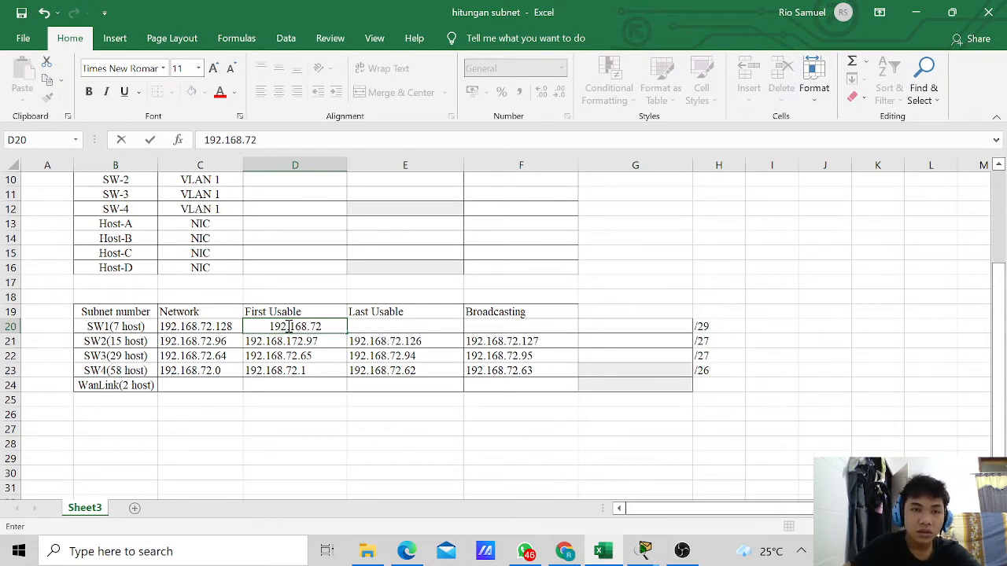
{"action": "type", "text": ".12"}
{"action": "type", "text": "6"}
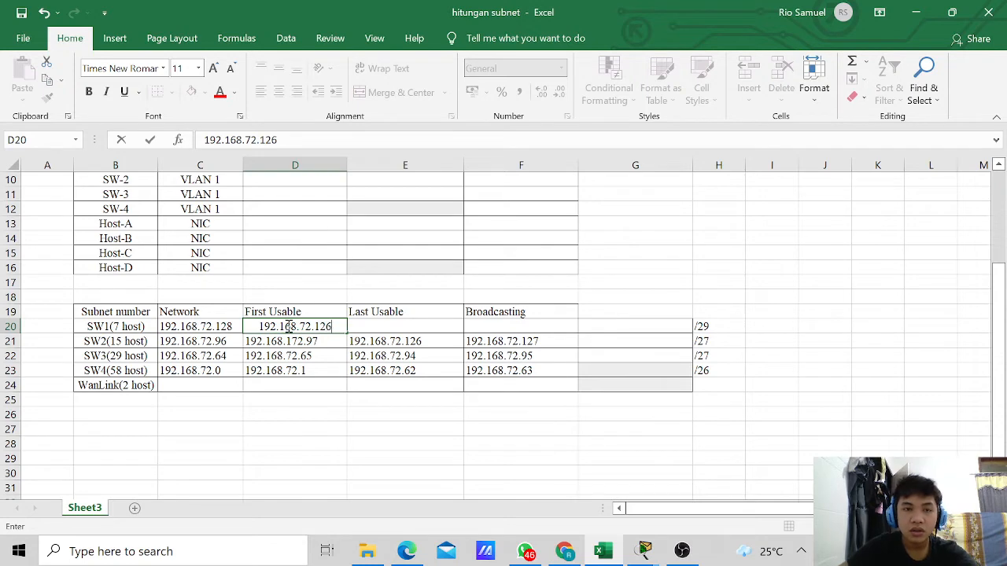
{"action": "key", "text": "BackSpace"}
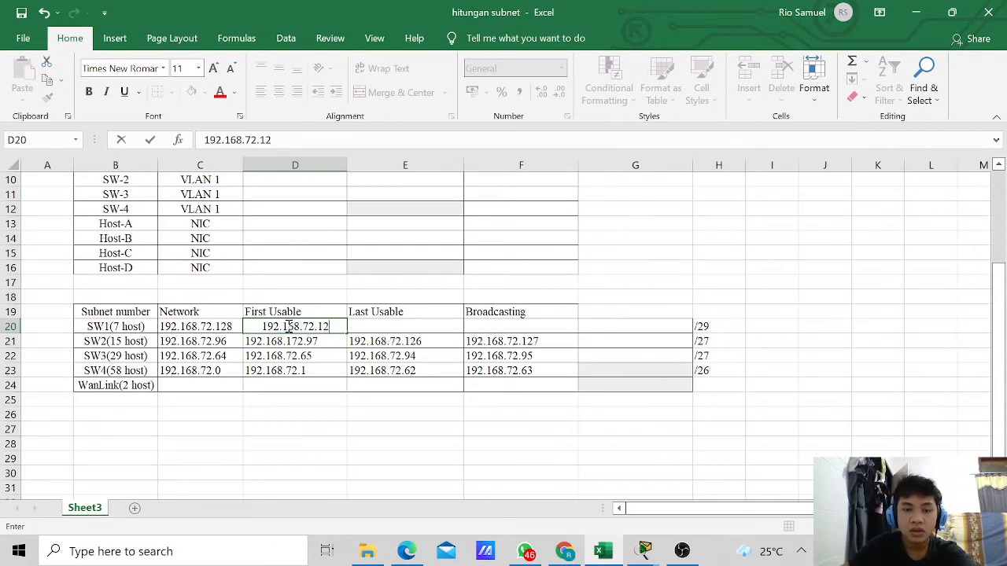
{"action": "type", "text": "9"}
Step: Left-align the SW1 first usable address in cell D20
{"action": "left_click", "coordinate": [259, 326]}
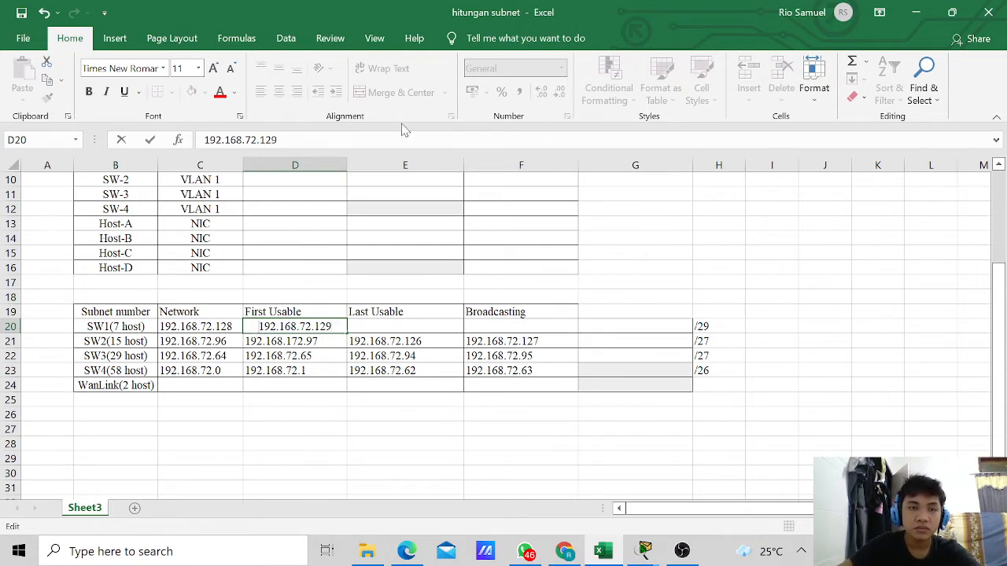
{"action": "left_click", "coordinate": [389, 326]}
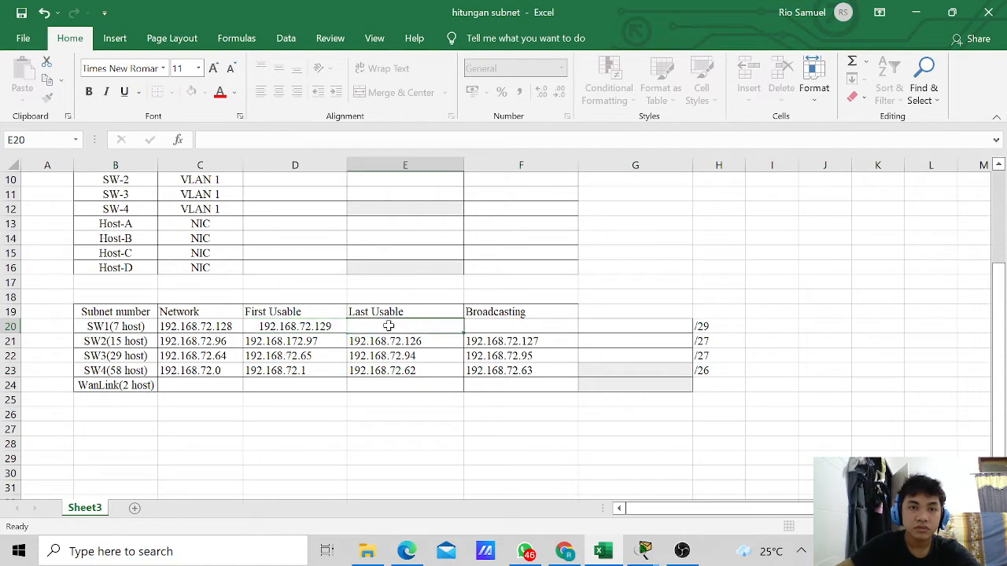
{"action": "double_click", "coordinate": [291, 326]}
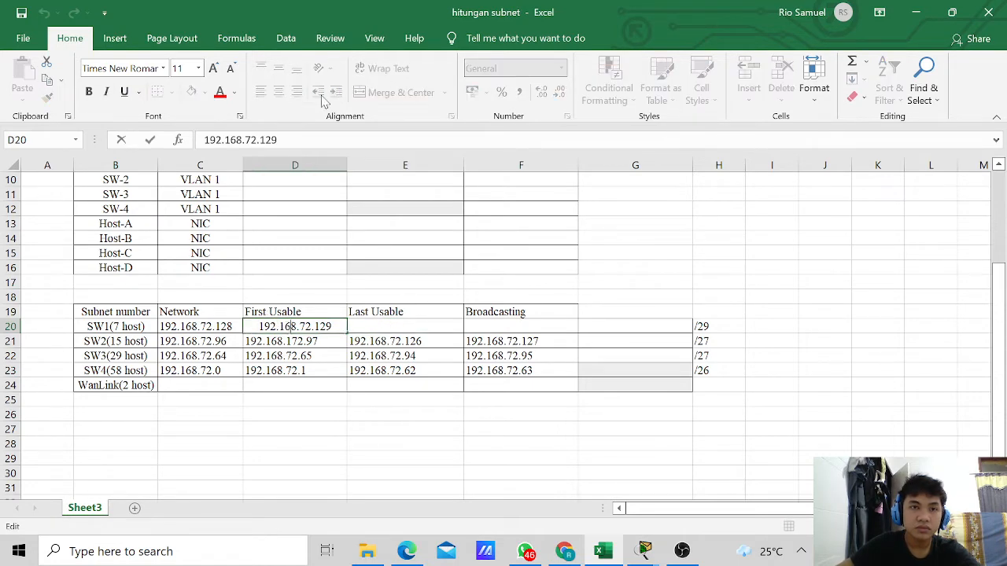
{"action": "key", "text": "Escape"}
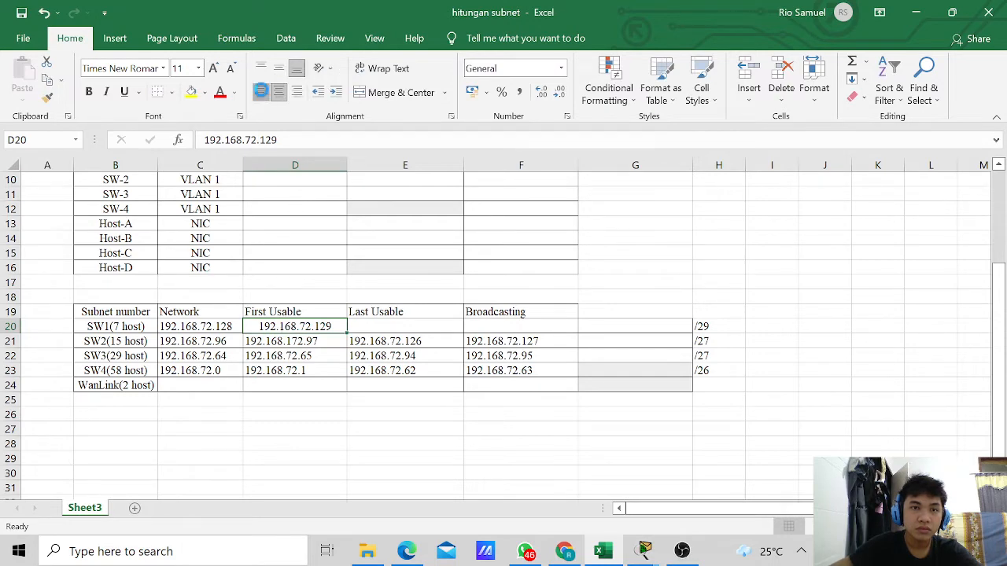
{"action": "left_click", "coordinate": [261, 91]}
Step: Consult the subnet mask table in Chrome and enter 192.168.72.134 as the last usable address of SW1 in cell E20 of the Excel sheet
{"action": "left_click", "coordinate": [359, 325]}
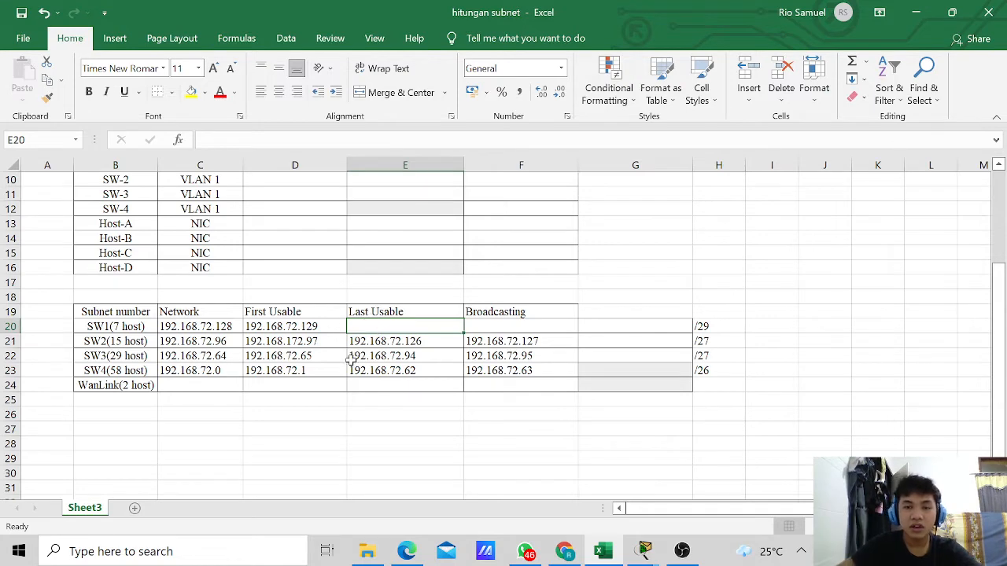
{"action": "left_click", "coordinate": [566, 552]}
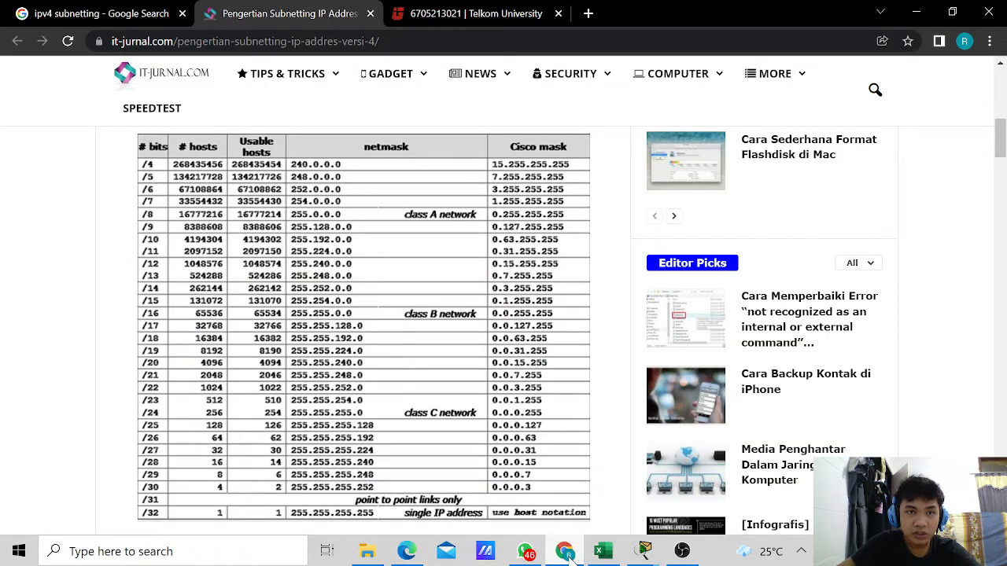
{"action": "left_click", "coordinate": [570, 555]}
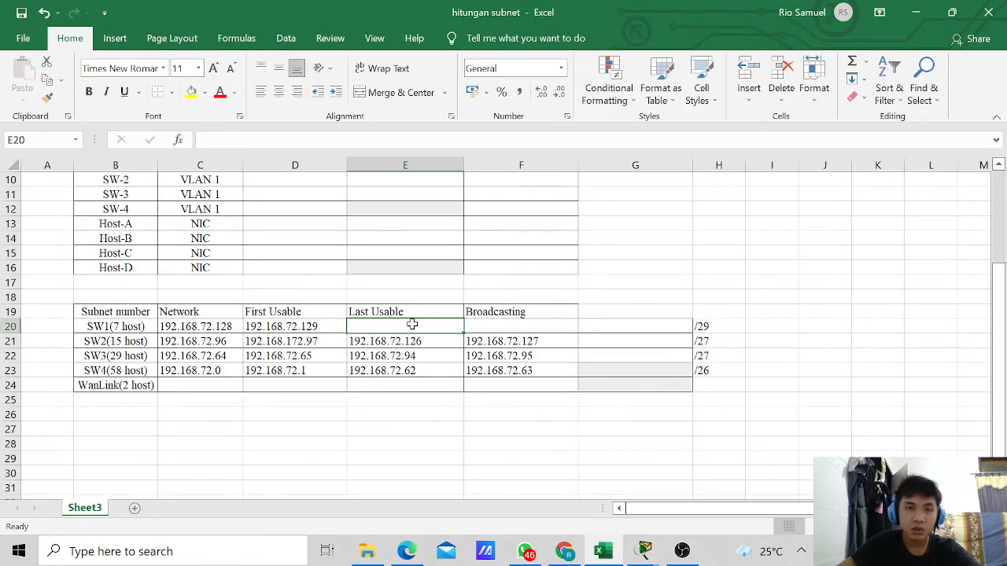
{"action": "type", "text": "19"}
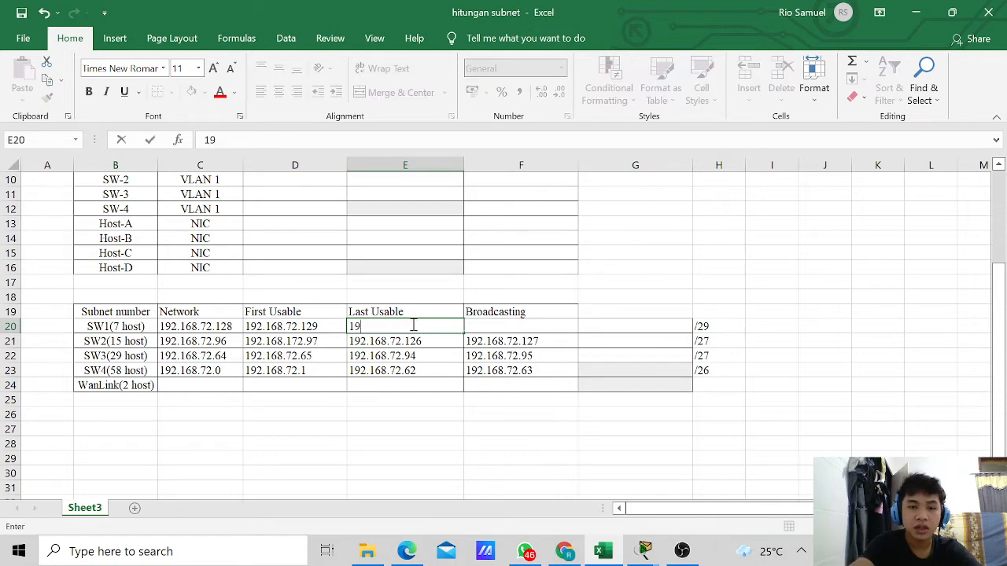
{"action": "type", "text": "2.16"}
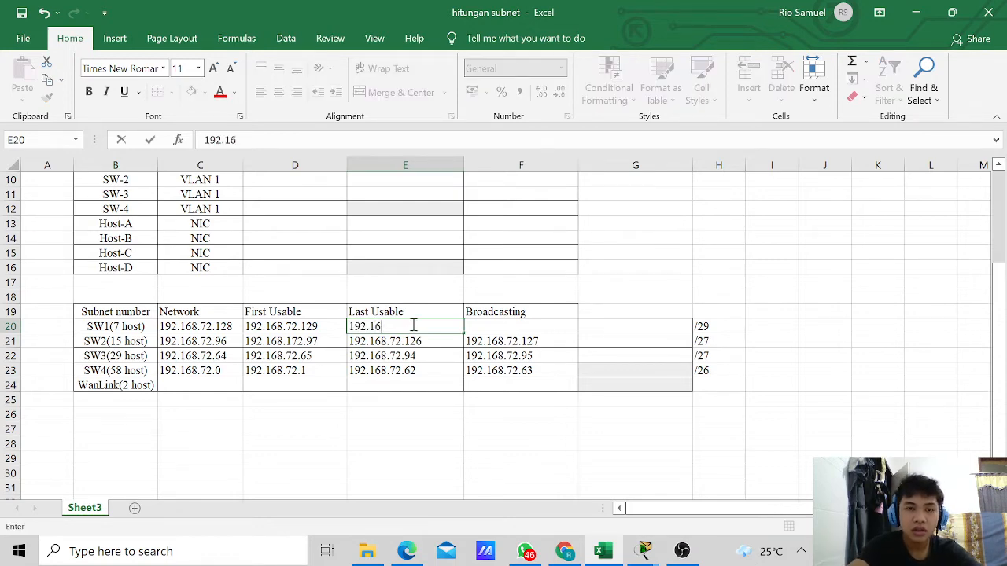
{"action": "type", "text": "8.72."}
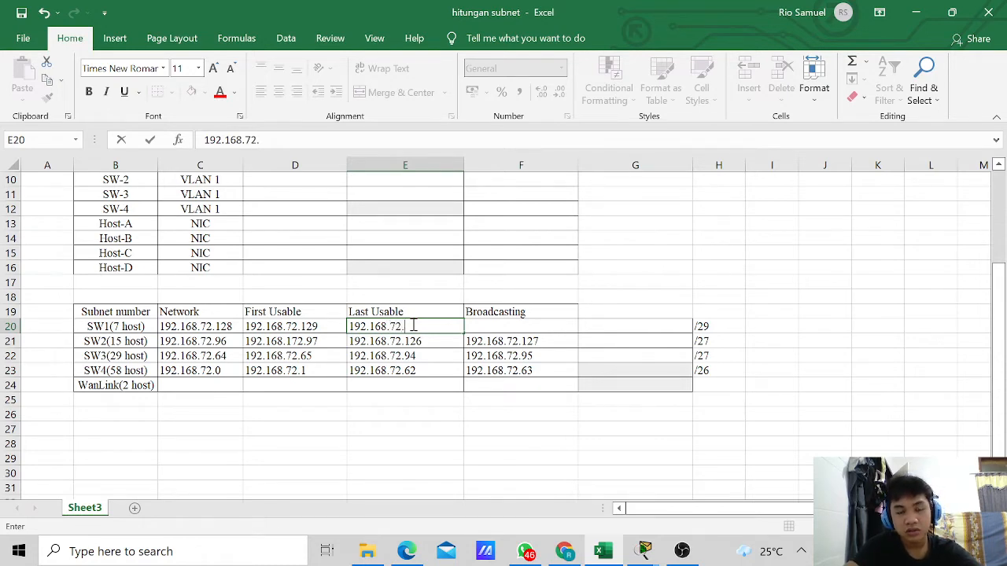
{"action": "type", "text": "134"}
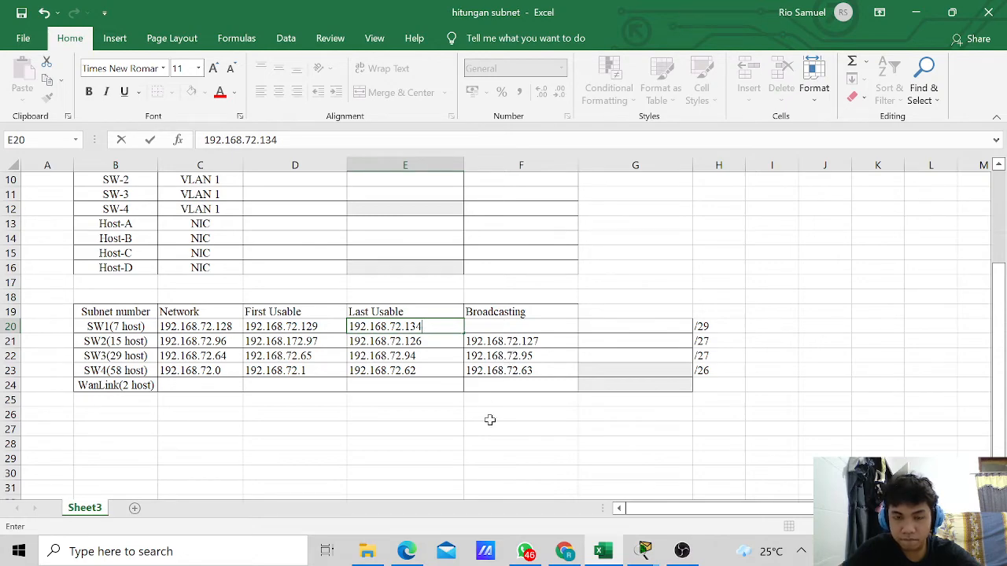
Step: Recheck the subnet mask table in Chrome and change the SW1 prefix in cell H20 of the Excel sheet to /28
{"action": "left_click", "coordinate": [563, 553]}
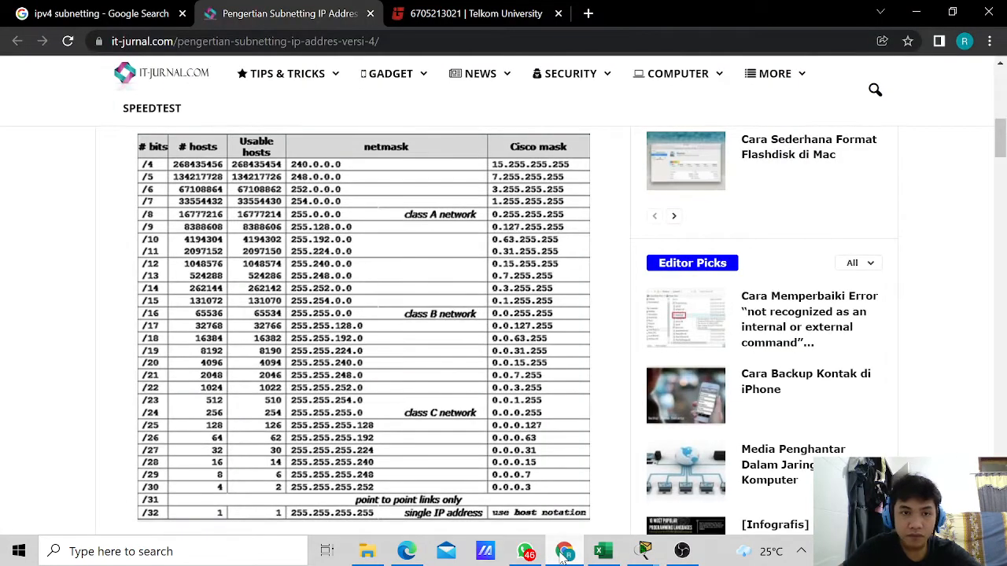
{"action": "left_click", "coordinate": [562, 553]}
{"action": "left_click", "coordinate": [562, 553]}
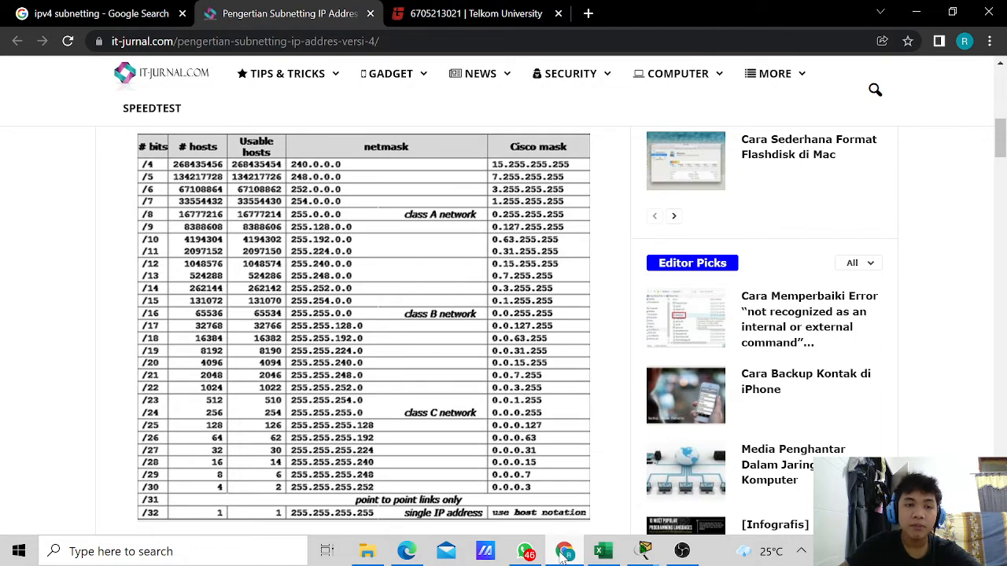
{"action": "left_click", "coordinate": [562, 553]}
{"action": "left_click", "coordinate": [705, 329]}
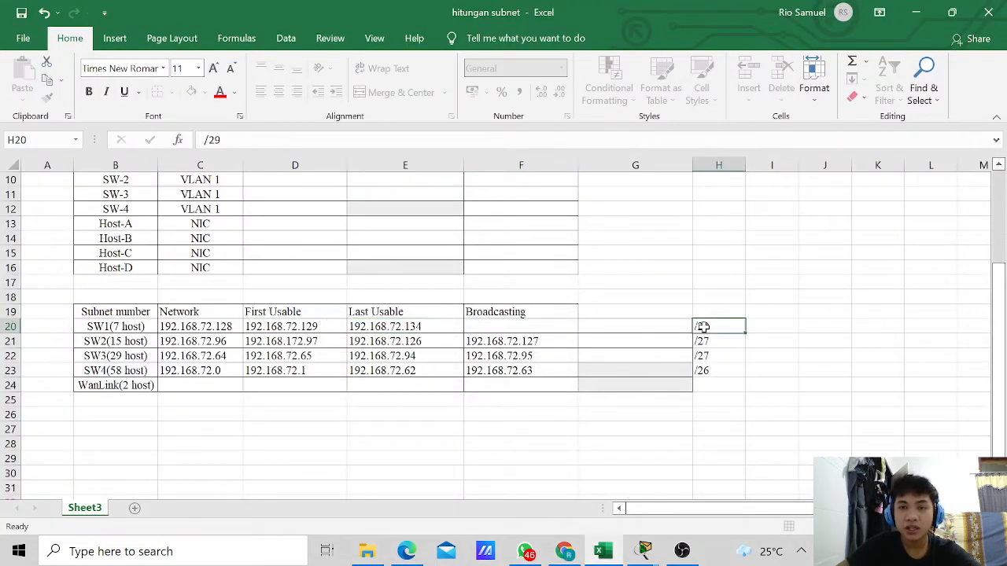
{"action": "double_click", "coordinate": [718, 326]}
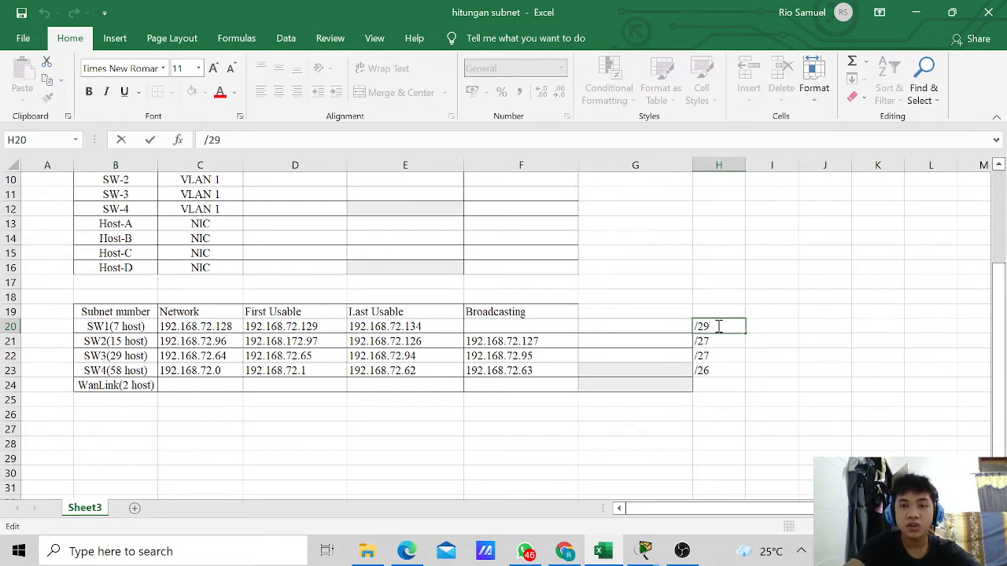
{"action": "key", "text": "BackSpace"}
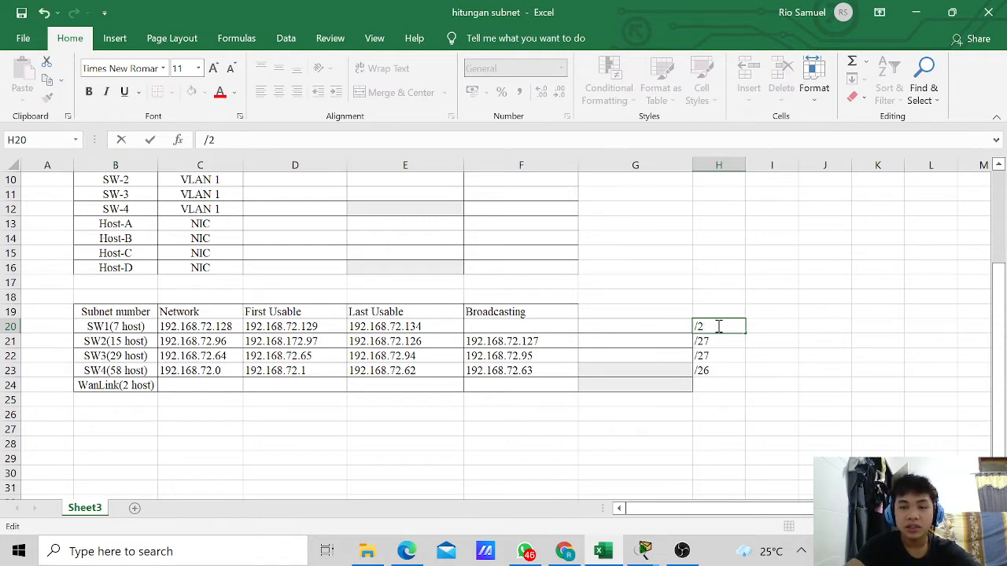
{"action": "type", "text": "8"}
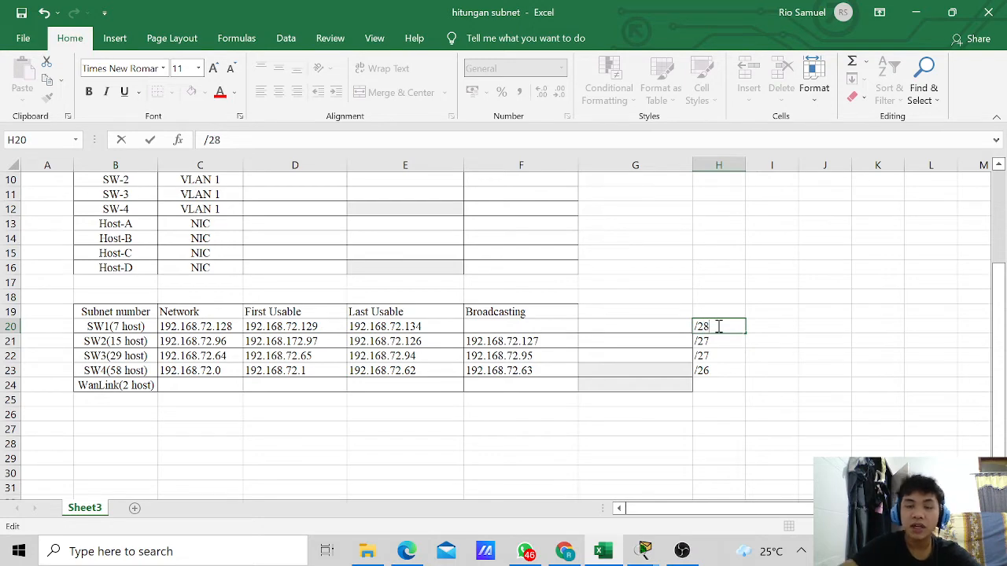
Step: Check the subnet mask table in Chrome again and change SW1's last usable address in Excel cell E20 to 192.168.72.142
{"action": "left_click", "coordinate": [565, 550]}
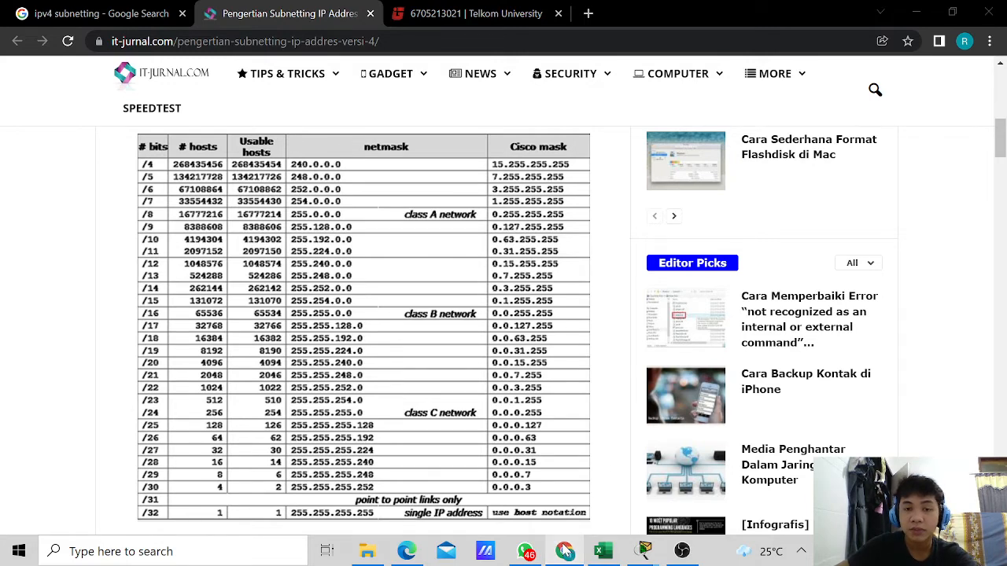
{"action": "left_click", "coordinate": [603, 551]}
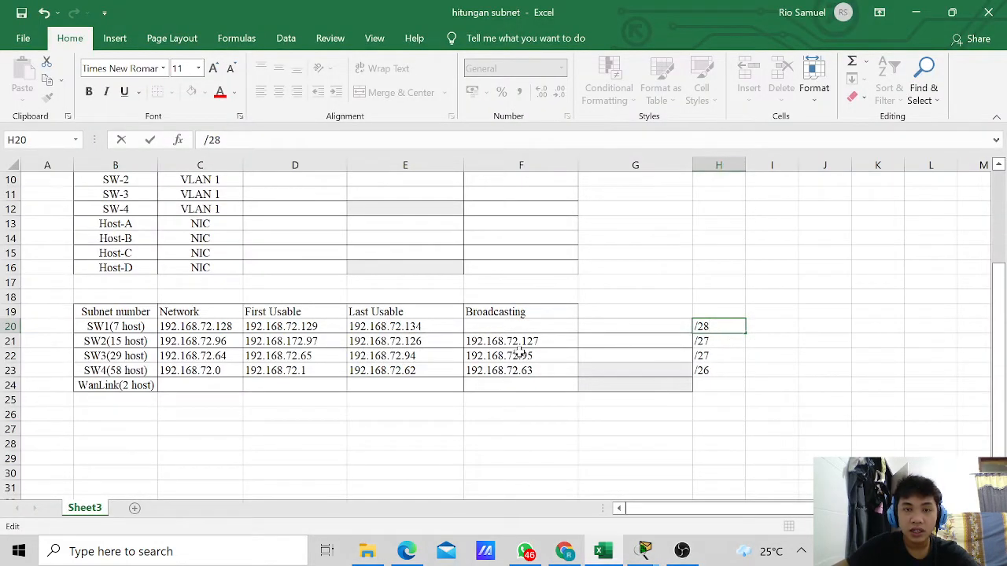
{"action": "left_click", "coordinate": [438, 327]}
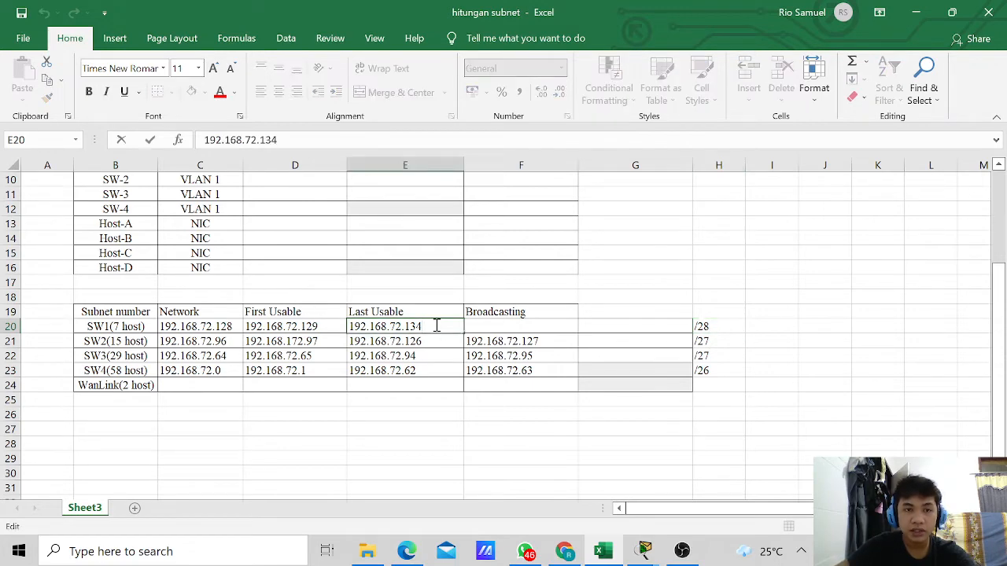
{"action": "key", "text": "BackSpace"}
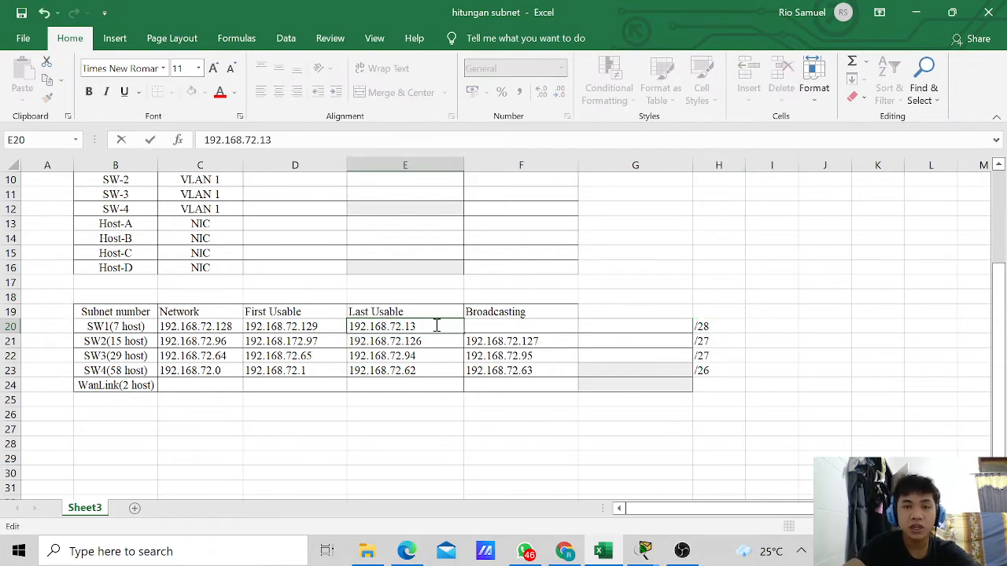
{"action": "key", "text": "BackSpace"}
{"action": "type", "text": "42"}
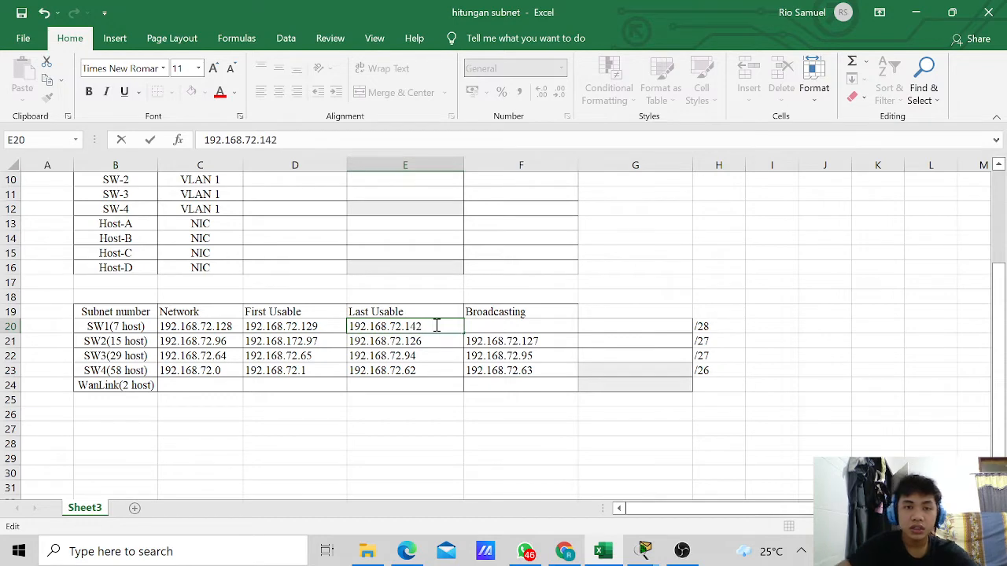
Step: Enter 192.168.72.143 as the broadcast address of SW1 in cell F20
{"action": "double_click", "coordinate": [490, 330]}
{"action": "left_click", "coordinate": [489, 327]}
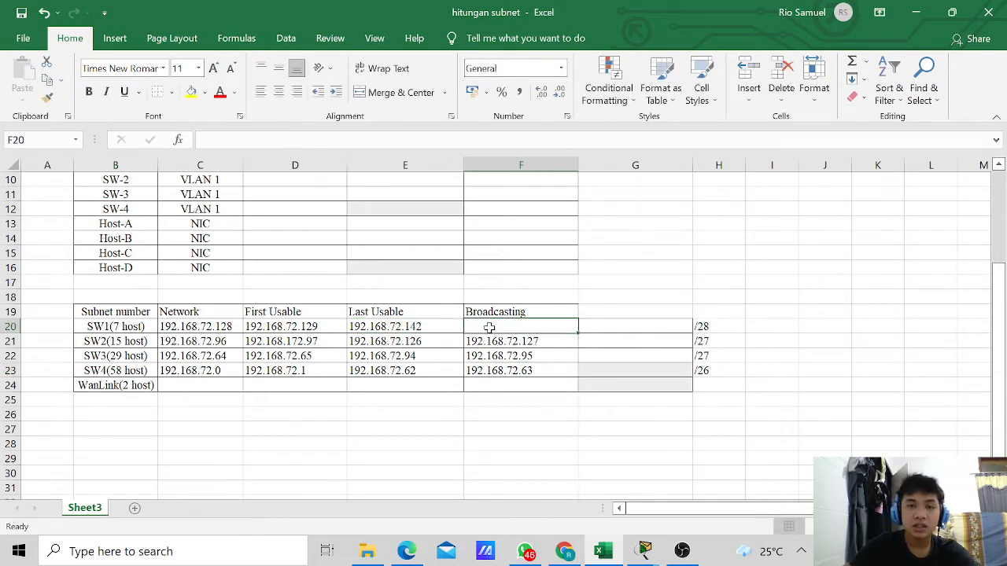
{"action": "type", "text": "192"}
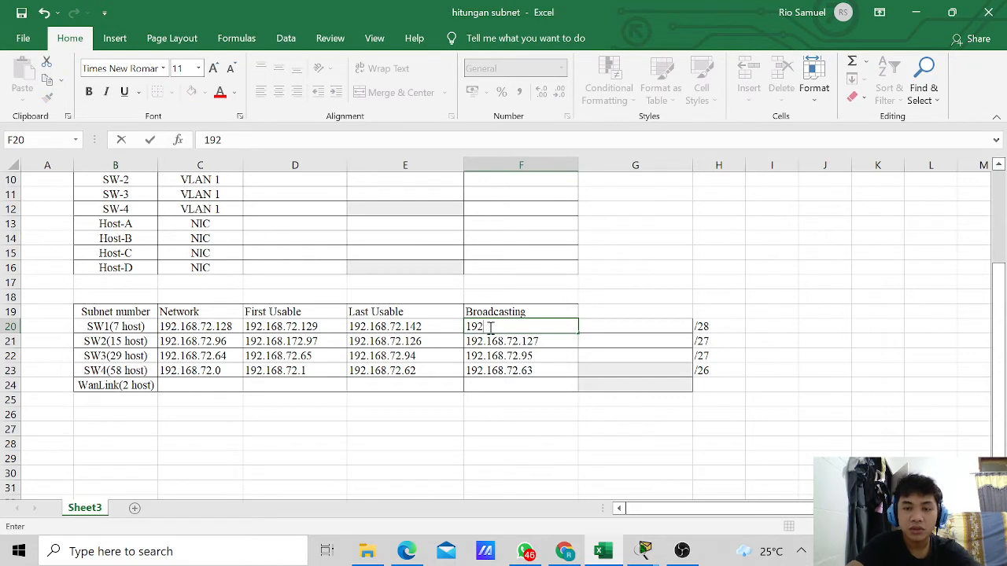
{"action": "type", "text": "."}
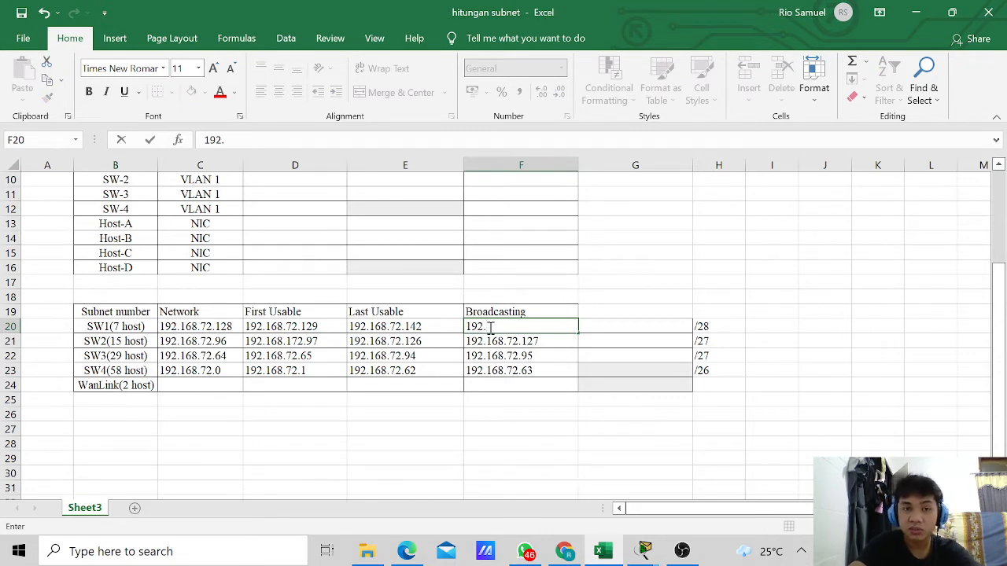
{"action": "type", "text": "168."}
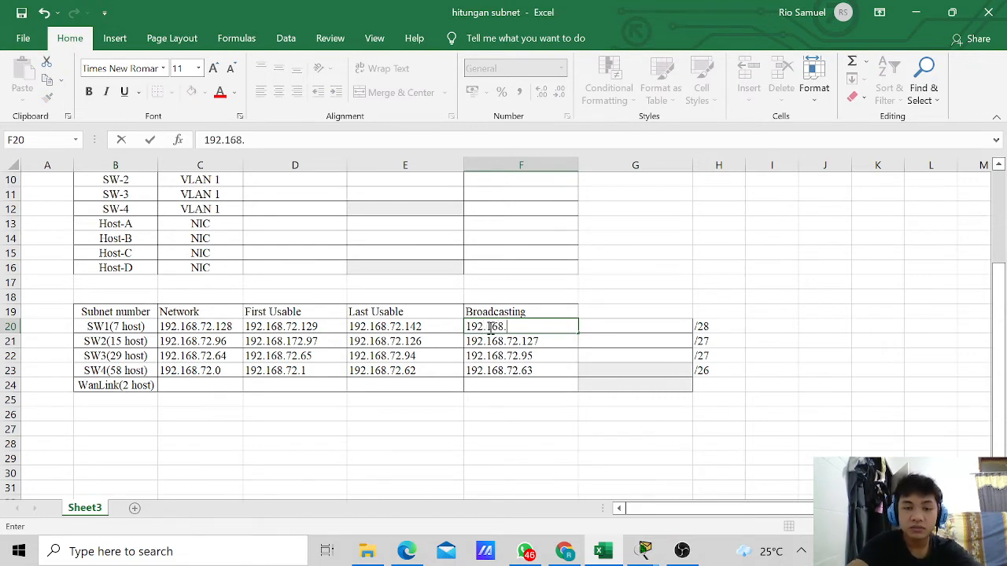
{"action": "type", "text": "72."}
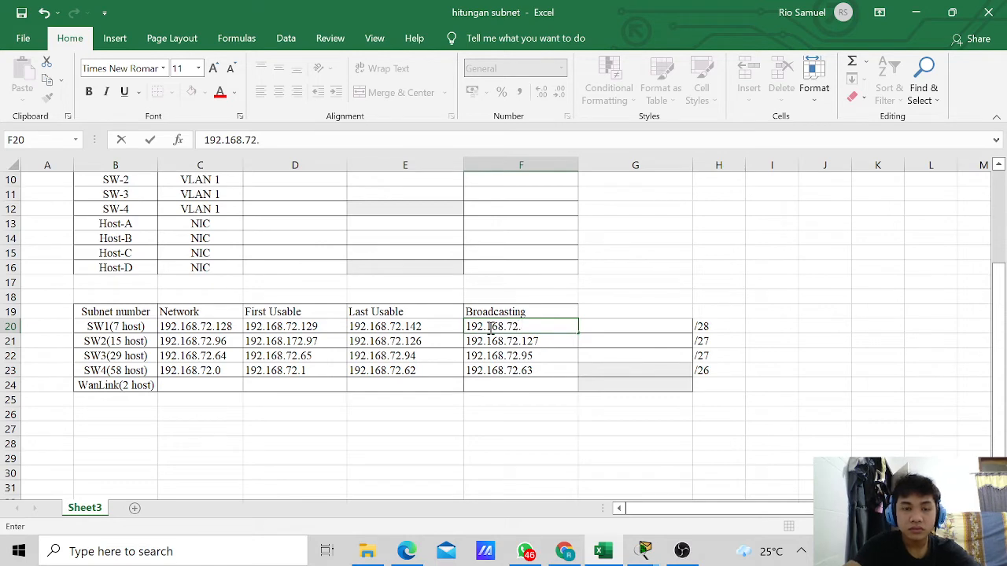
{"action": "type", "text": "143"}
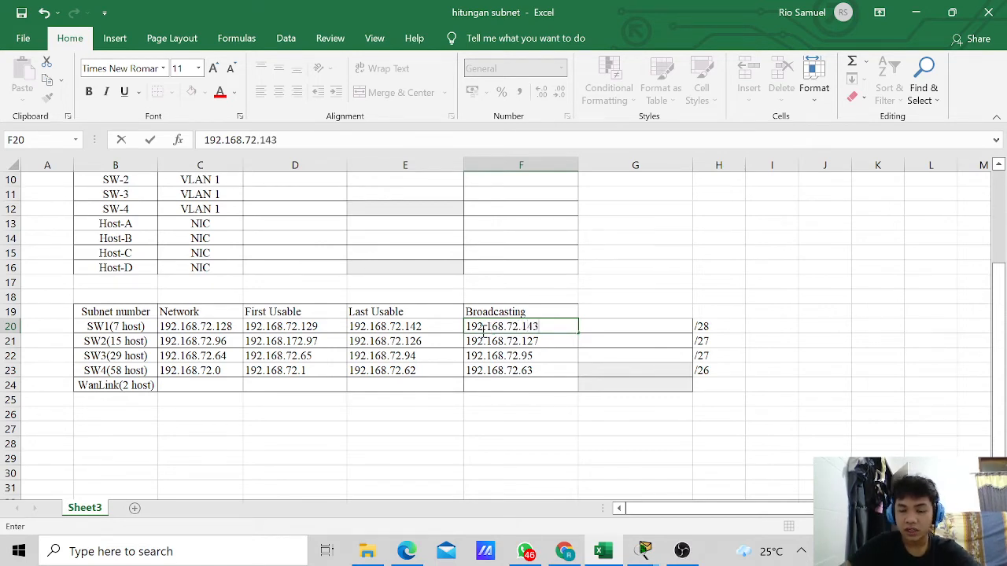
Step: Enter 192.168.72.144 as the network address of the WanLink subnet in cell C24
{"action": "left_click", "coordinate": [185, 385]}
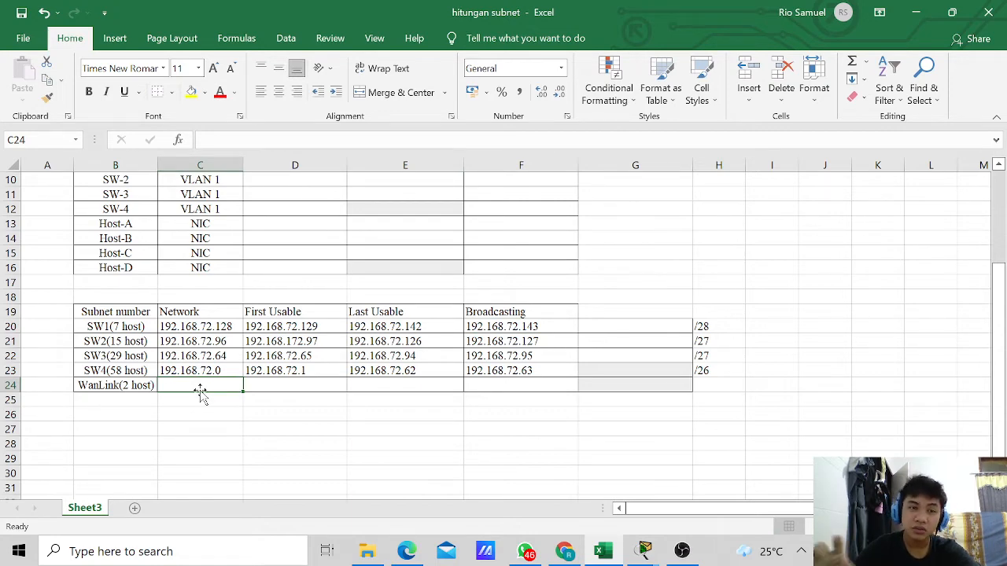
{"action": "type", "text": "192.16"}
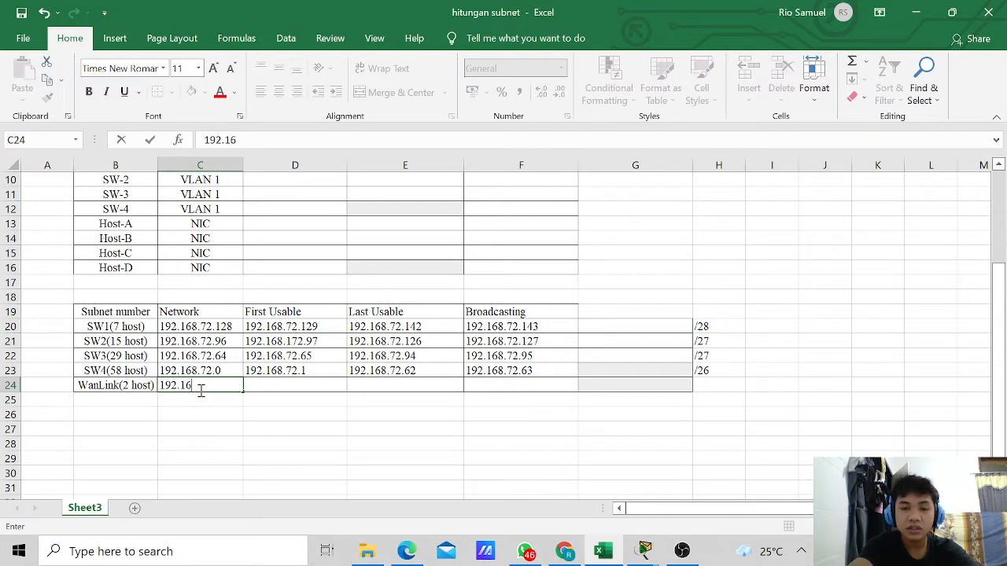
{"action": "type", "text": "8.72"}
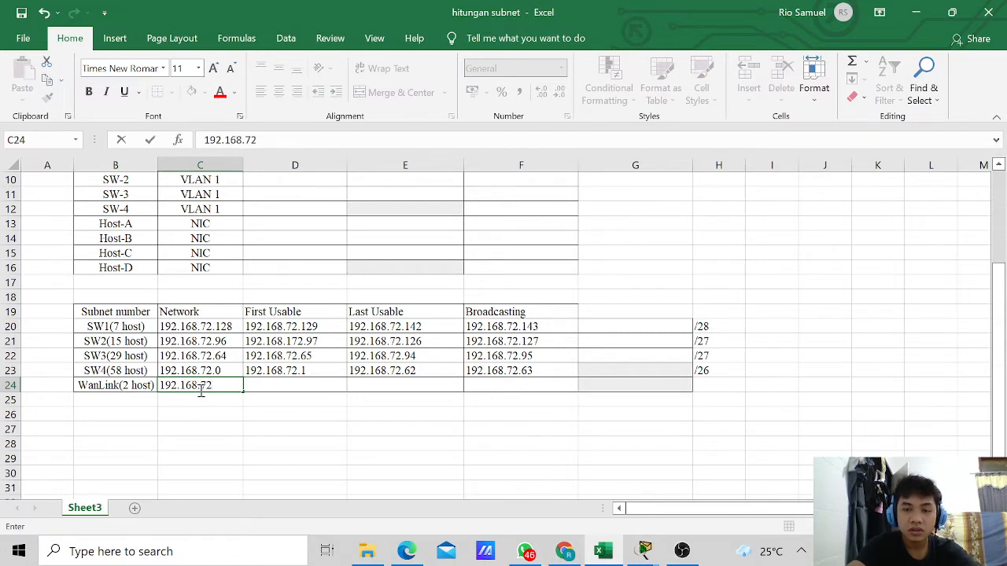
{"action": "type", "text": ".144"}
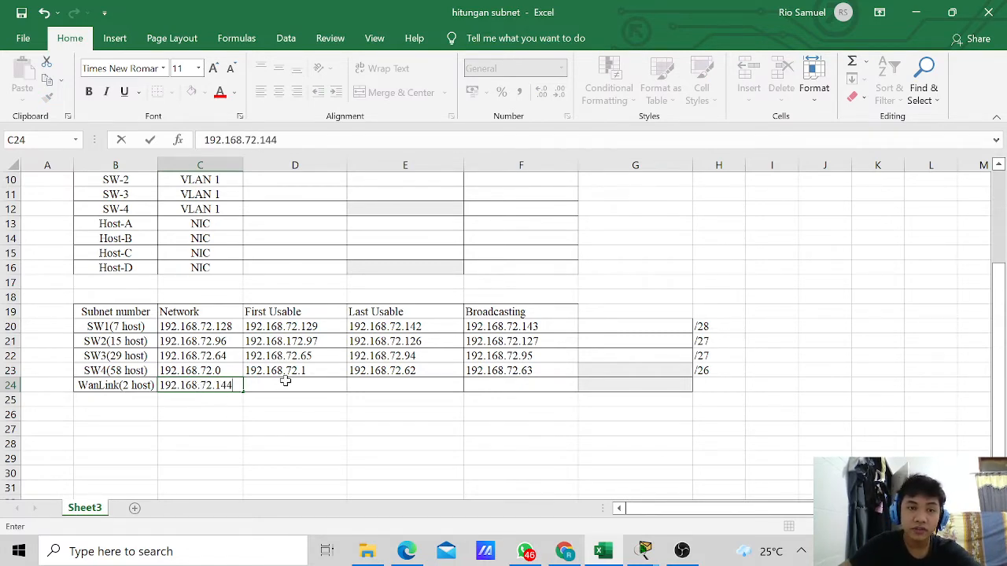
Step: Enter 192.168.72.145 as the first usable address of the WanLink subnet in cell D24
{"action": "left_click", "coordinate": [279, 384]}
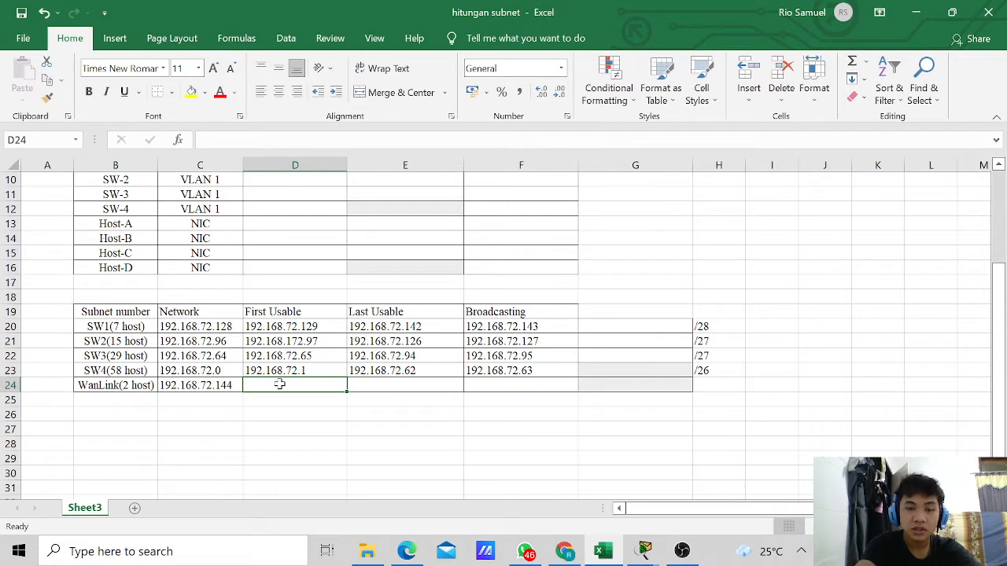
{"action": "type", "text": "192"}
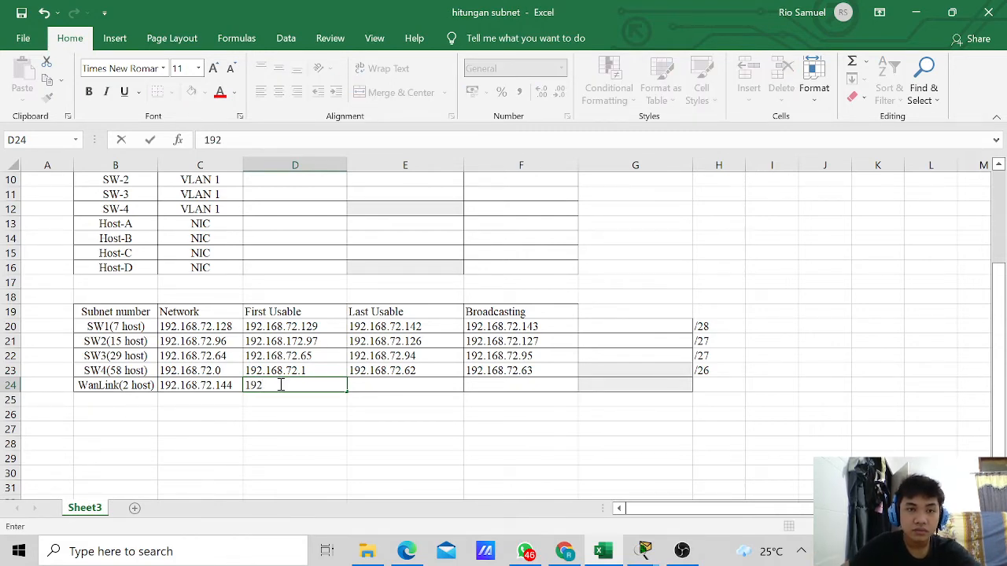
{"action": "type", "text": ".168"}
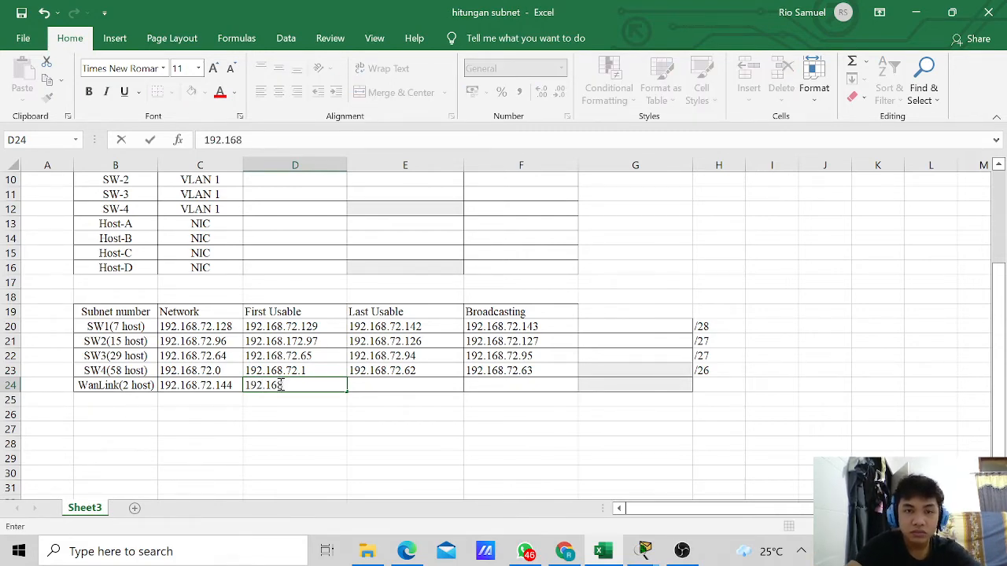
{"action": "type", "text": ".72"}
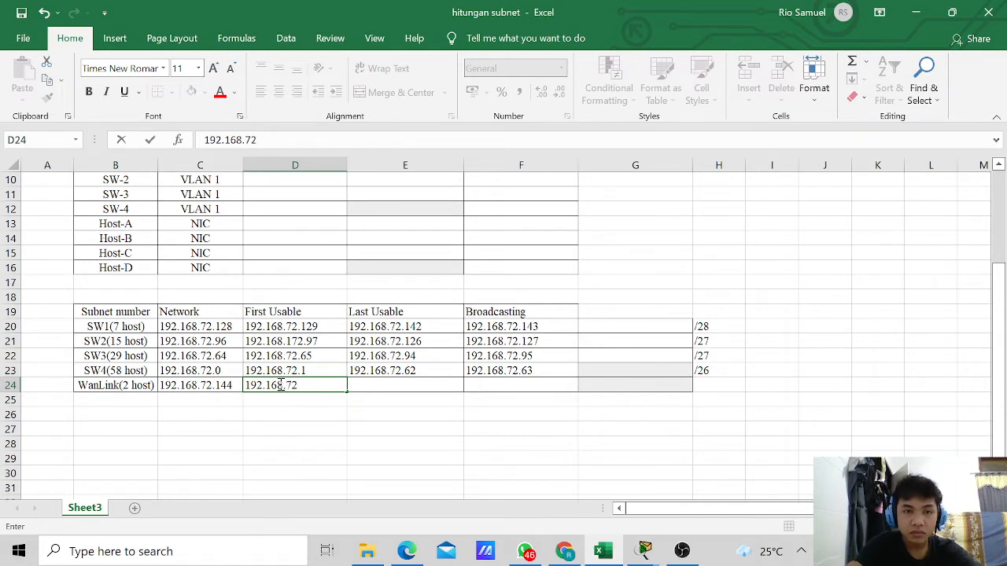
{"action": "type", "text": ".145"}
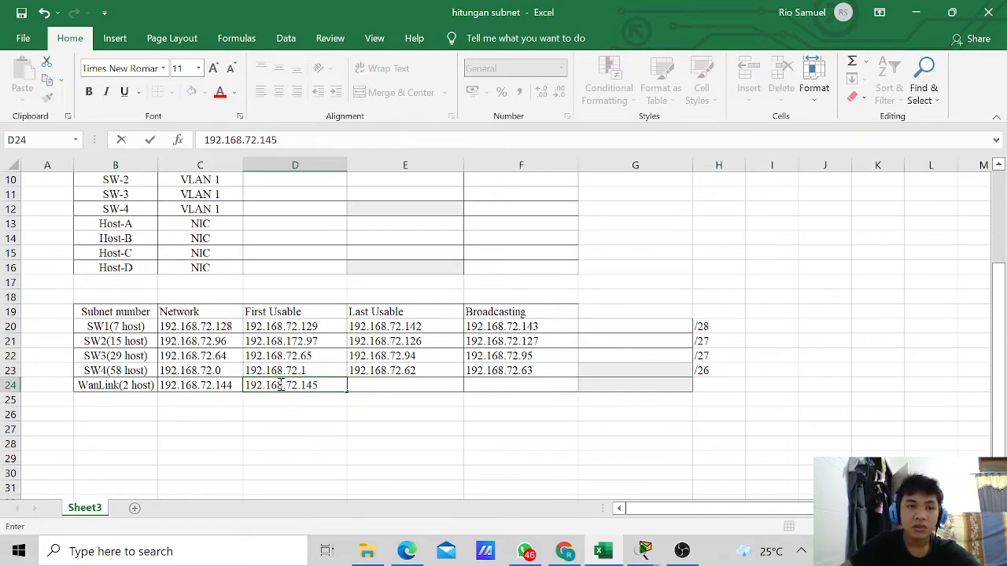
Step: Consult the subnet mask table in Chrome and enter /30 as the WanLink prefix in cell H24 of the Excel sheet
{"action": "left_click", "coordinate": [563, 551]}
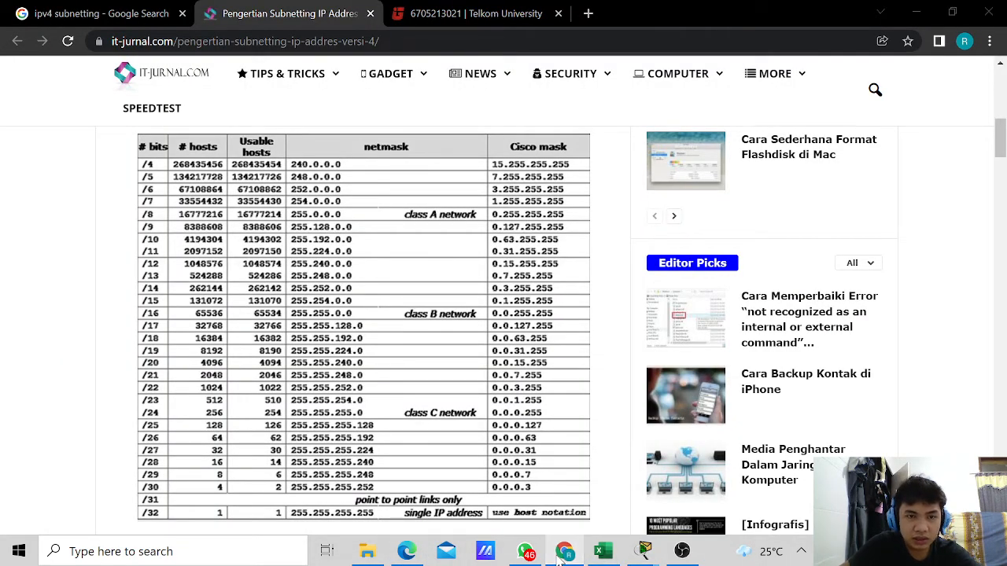
{"action": "left_click", "coordinate": [560, 552]}
{"action": "left_click", "coordinate": [706, 391]}
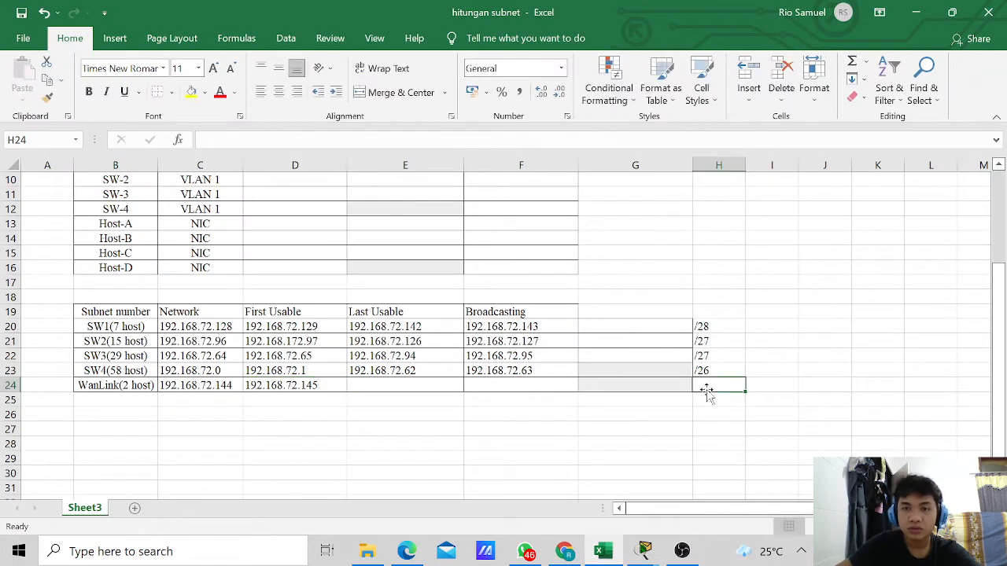
{"action": "type", "text": "/"}
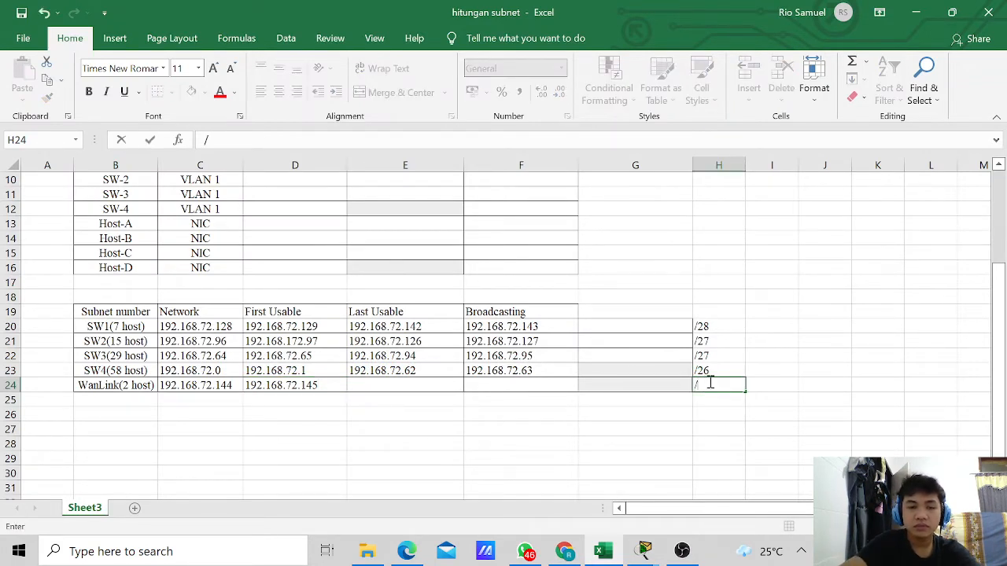
{"action": "type", "text": "30"}
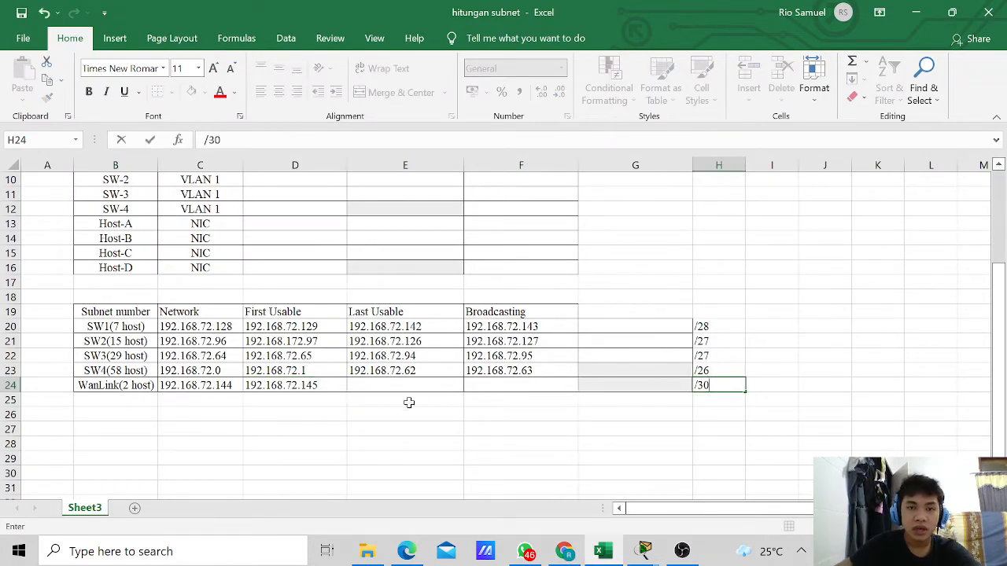
Step: Enter 192.168.72.146 as the last usable address of the WanLink subnet in cell E24
{"action": "left_click", "coordinate": [398, 386]}
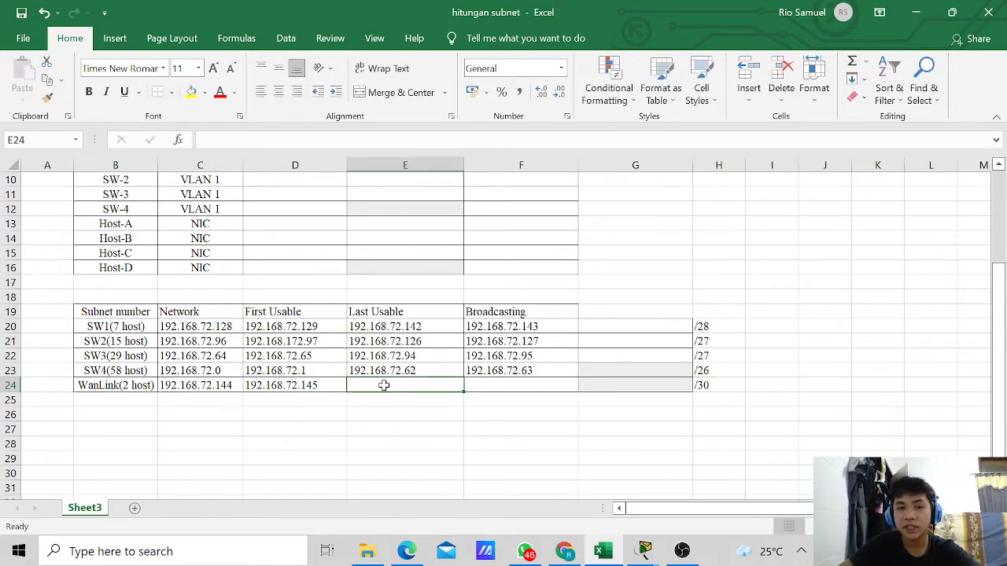
{"action": "type", "text": "192"}
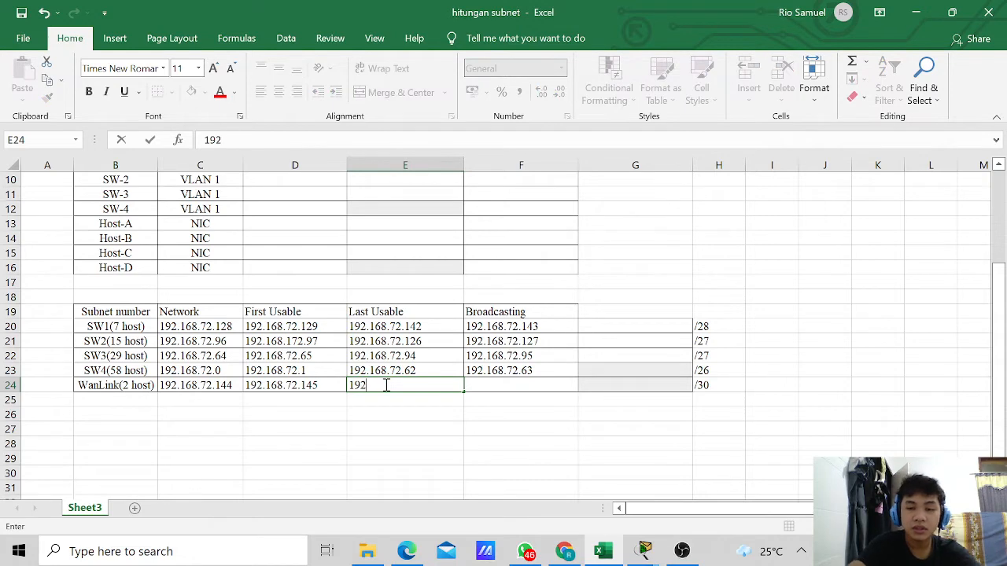
{"action": "type", "text": ".168"}
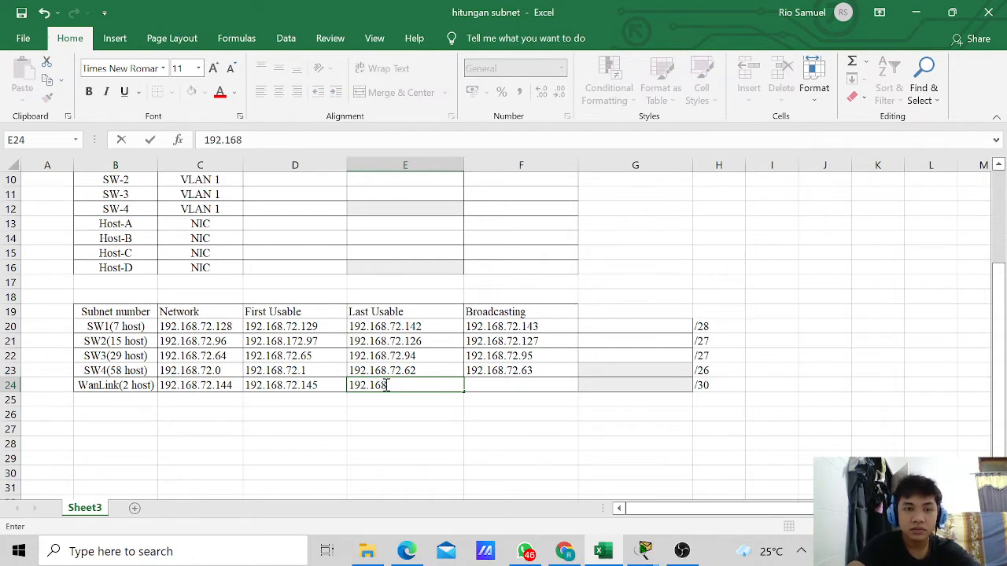
{"action": "type", "text": ".72.1"}
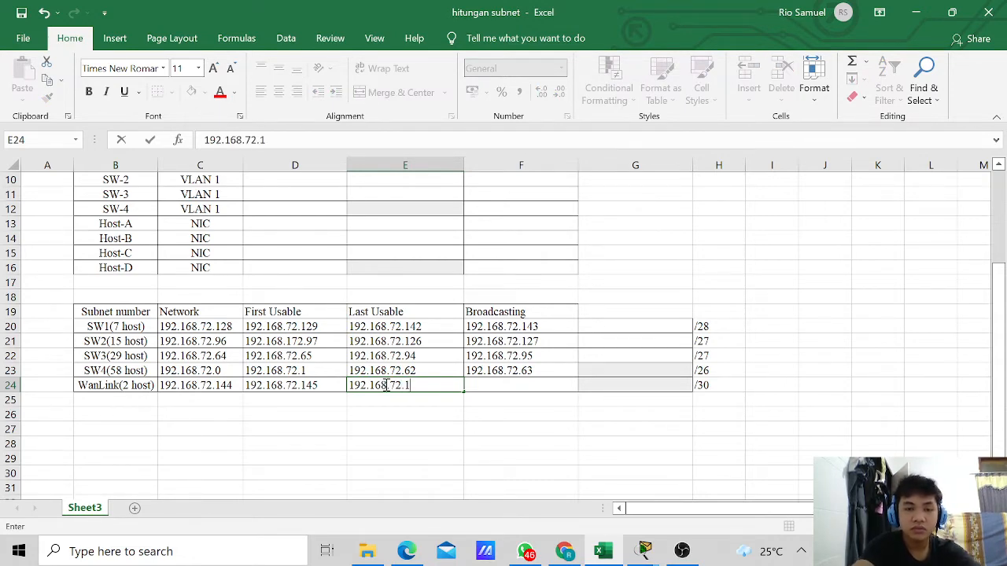
{"action": "type", "text": "46"}
Step: Enter 192.168.72.147 as the broadcast address of the WanLink subnet in cell F24
{"action": "left_click", "coordinate": [487, 384]}
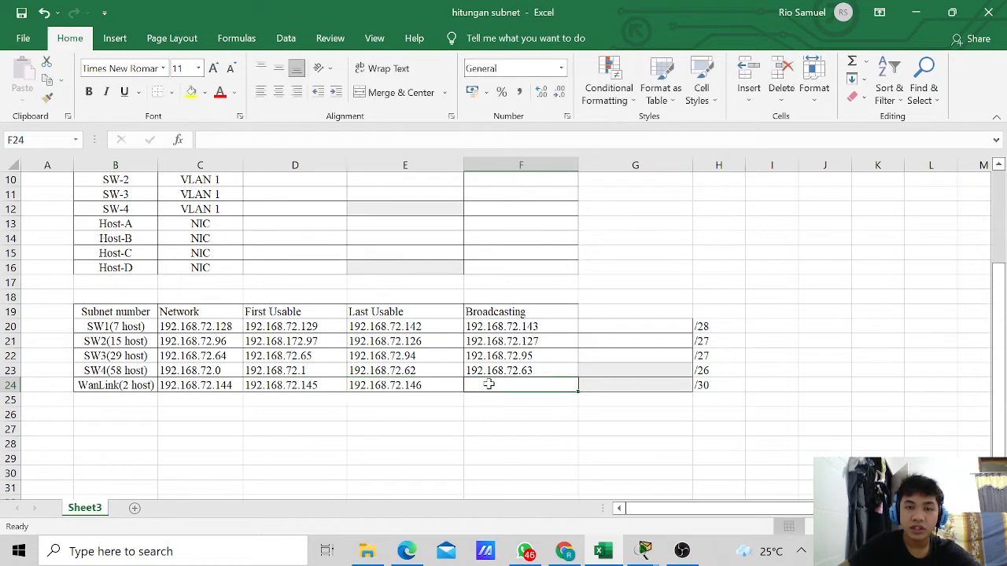
{"action": "type", "text": "19"}
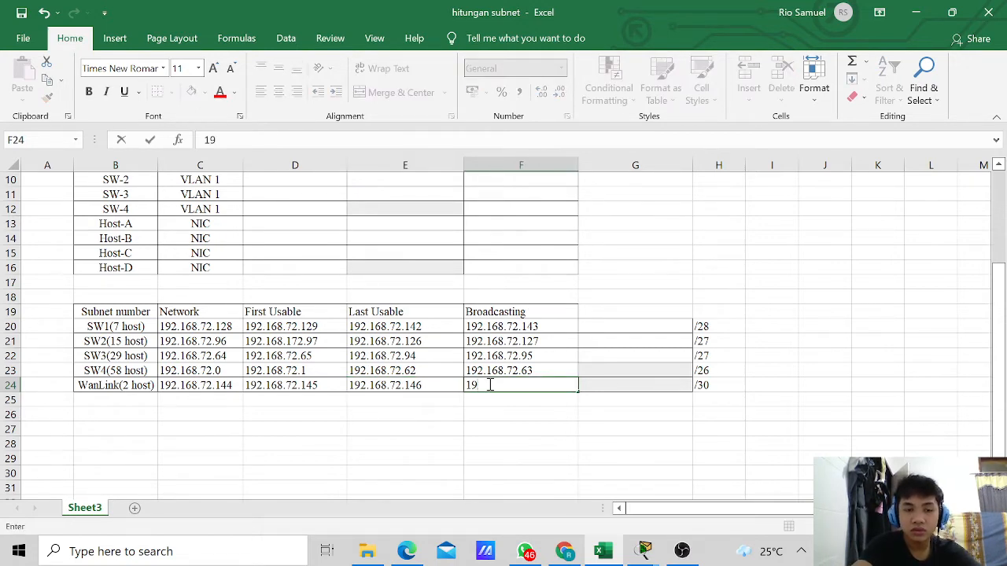
{"action": "type", "text": "2.168.7"}
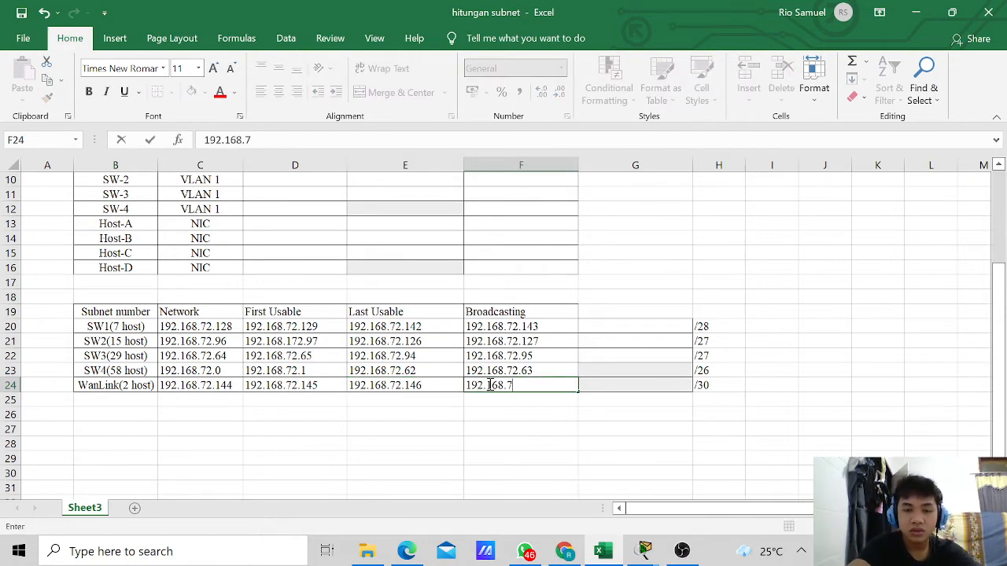
{"action": "type", "text": "2.1"}
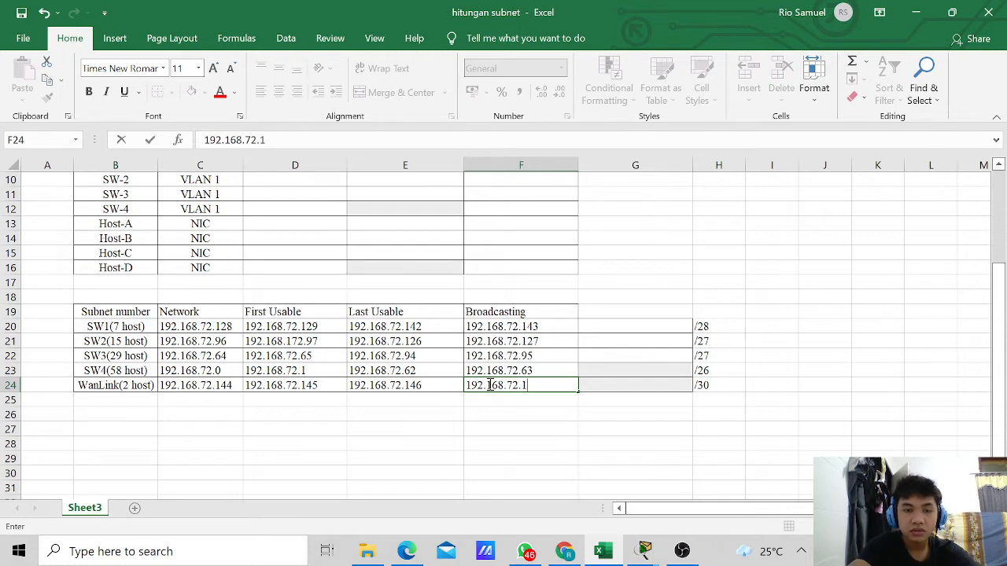
{"action": "type", "text": "47"}
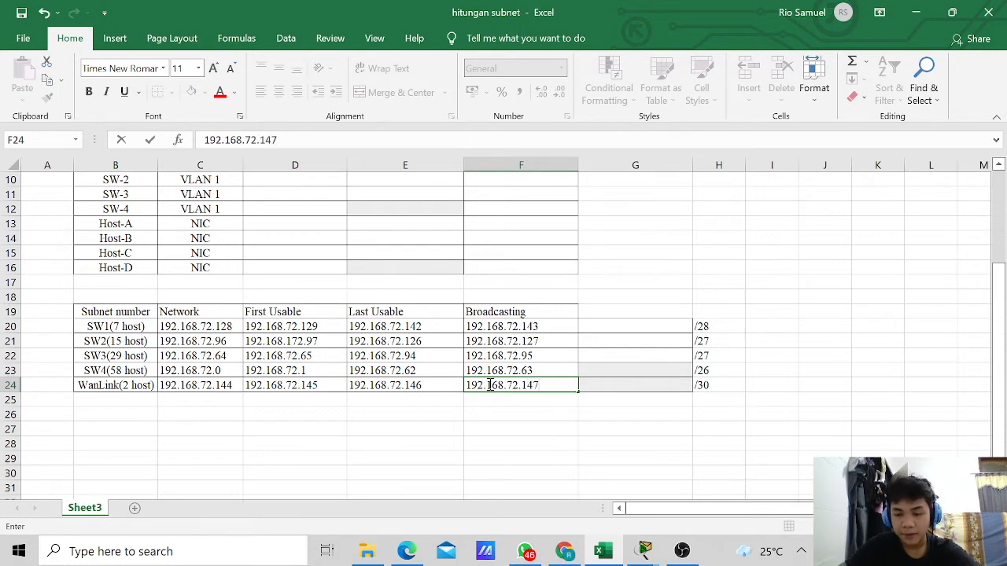
Step: Review the filled subnet table in Excel and compare it with the subnet mask table in Chrome
{"action": "scroll", "coordinate": [595, 416], "scroll_direction": "up", "scroll_amount": 1}
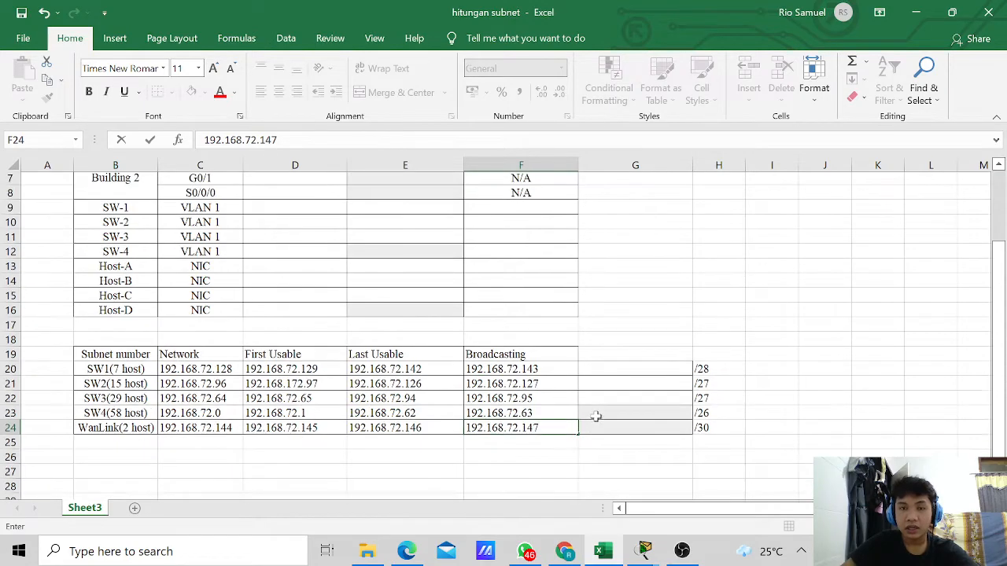
{"action": "scroll", "coordinate": [595, 416], "scroll_direction": "down", "scroll_amount": 1}
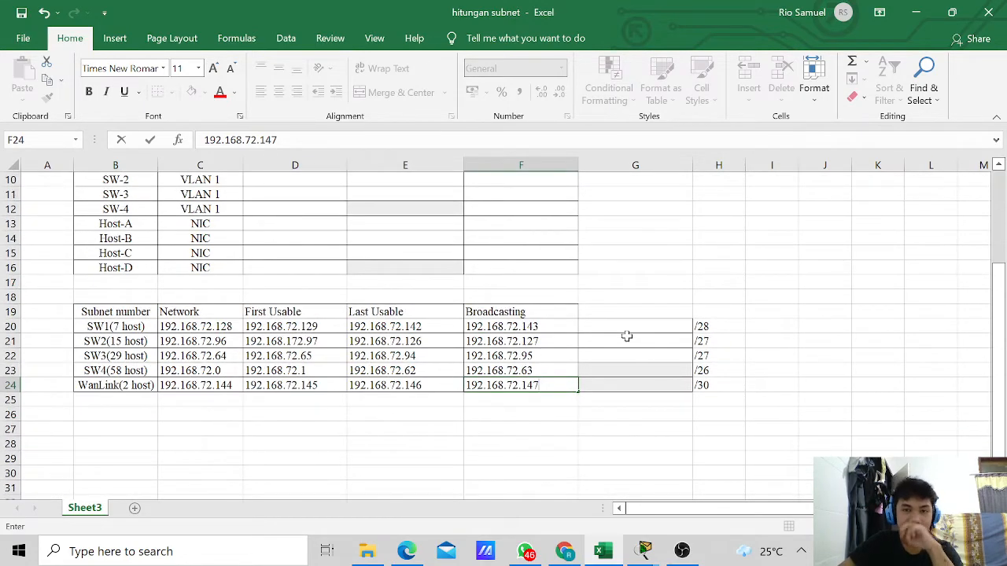
{"action": "scroll", "coordinate": [627, 336], "scroll_direction": "up", "scroll_amount": 3}
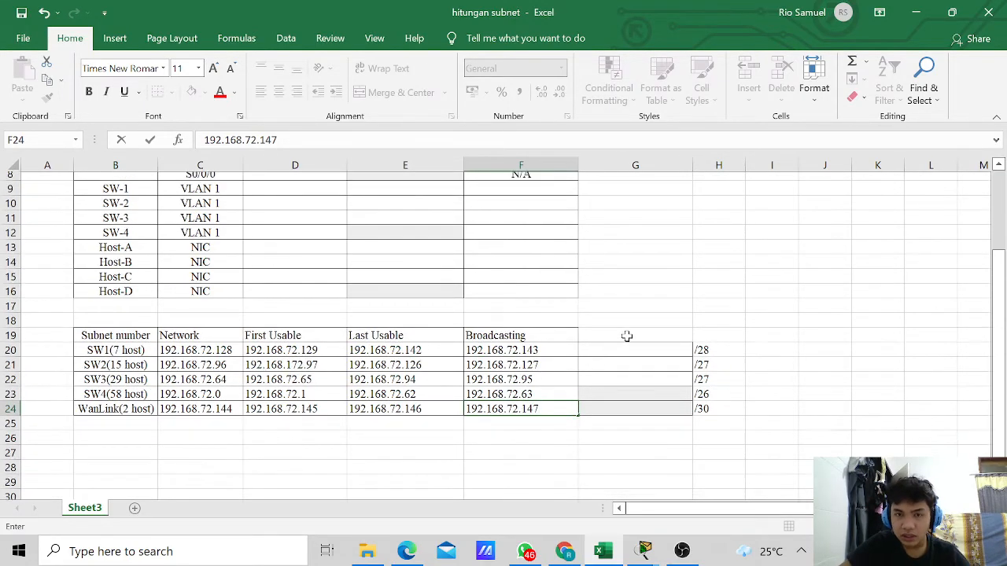
{"action": "scroll", "coordinate": [627, 336], "scroll_direction": "down", "scroll_amount": 2}
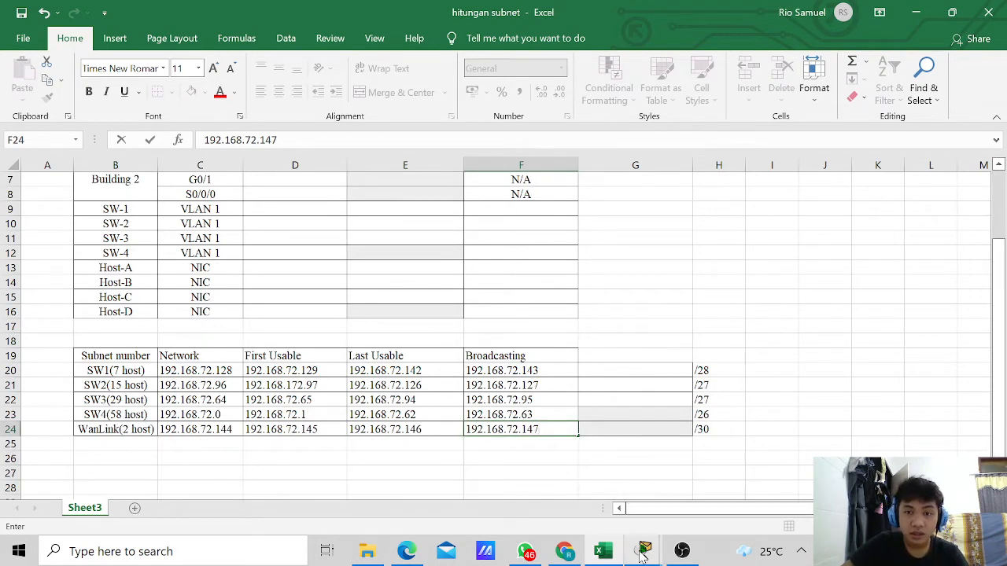
{"action": "mouse_move", "coordinate": [641, 553]}
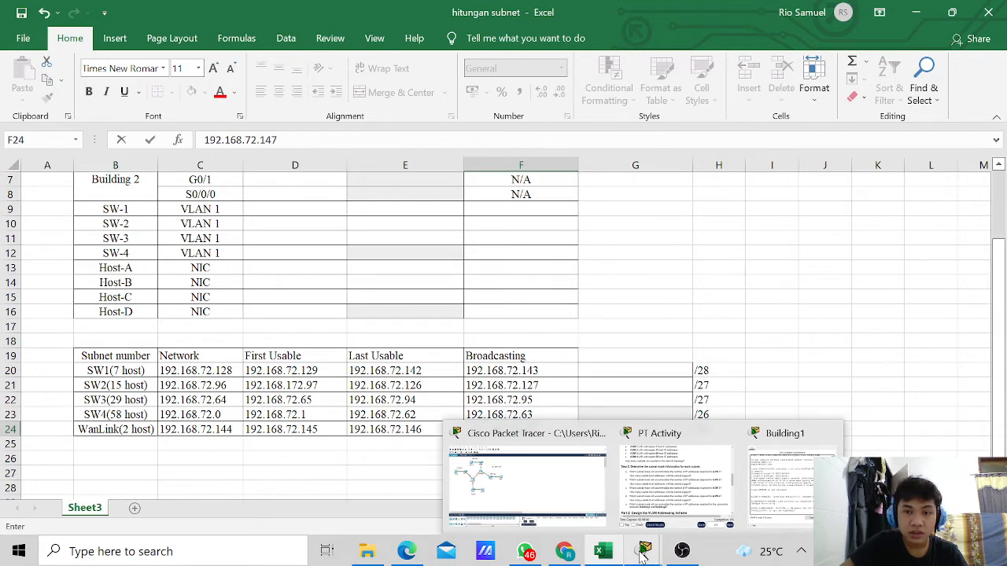
{"action": "left_click", "coordinate": [564, 551]}
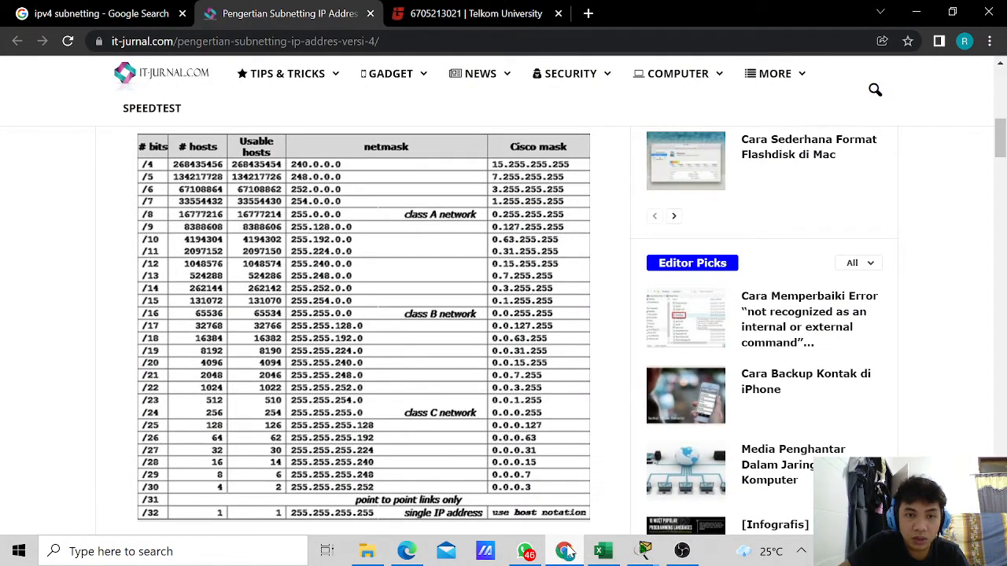
{"action": "left_click", "coordinate": [603, 551]}
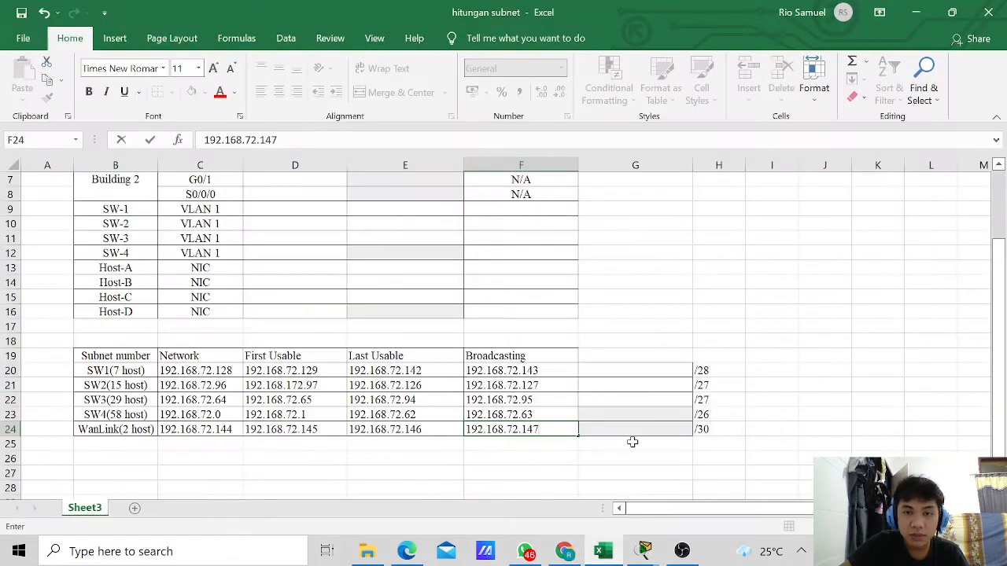
{"action": "left_click", "coordinate": [641, 371]}
{"action": "type", "text": "2"}
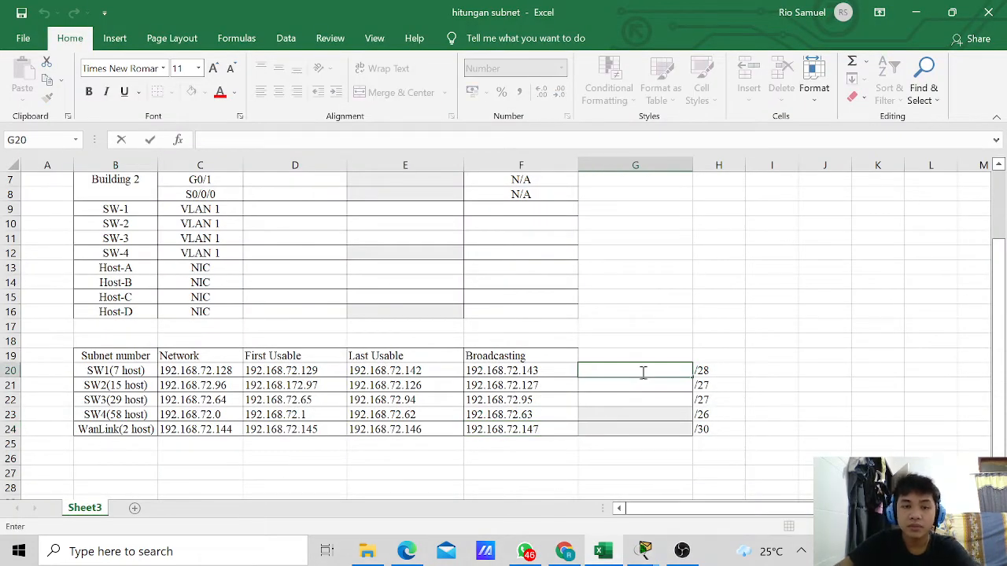
{"action": "type", "text": "55.2"}
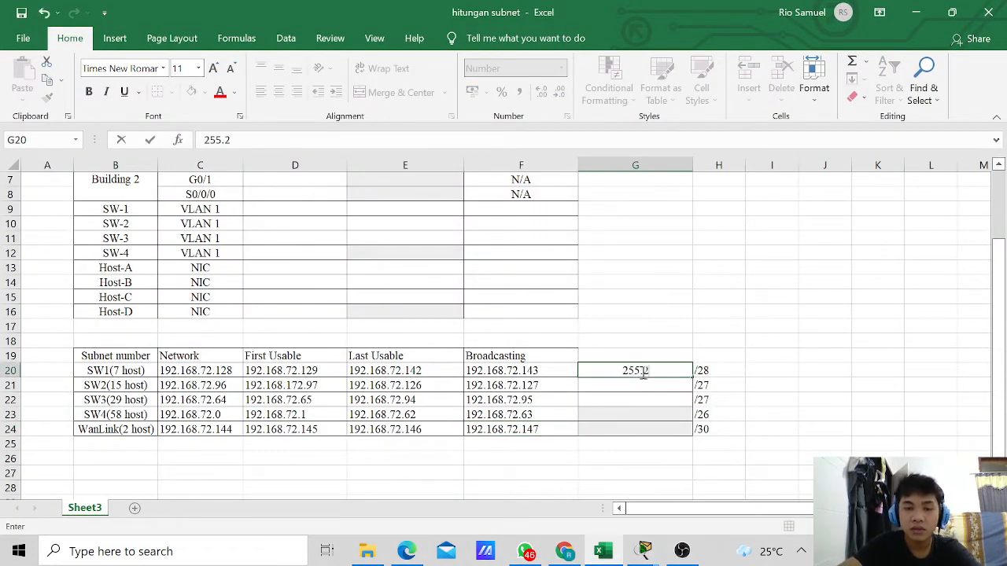
{"action": "type", "text": "55.255."}
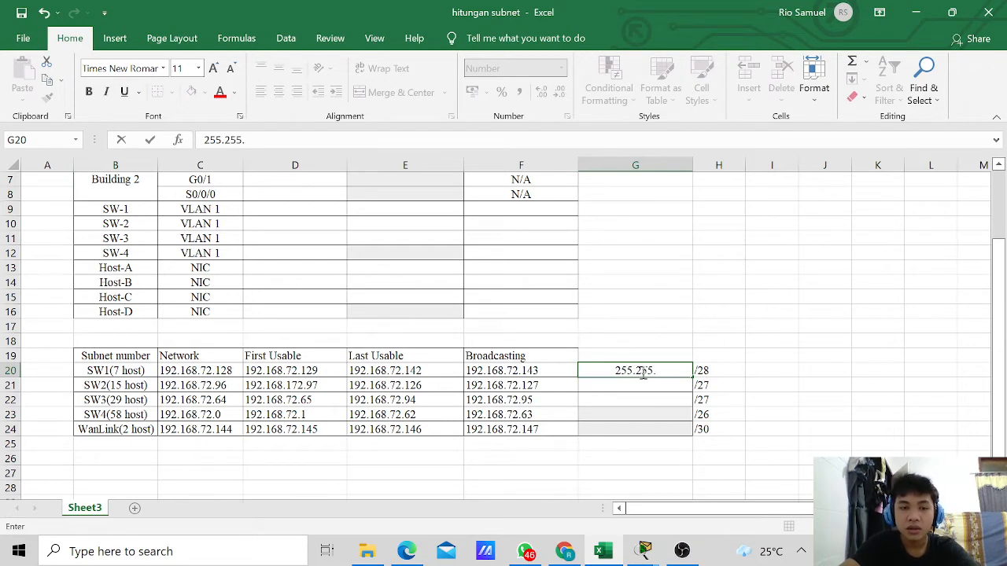
{"action": "type", "text": "240"}
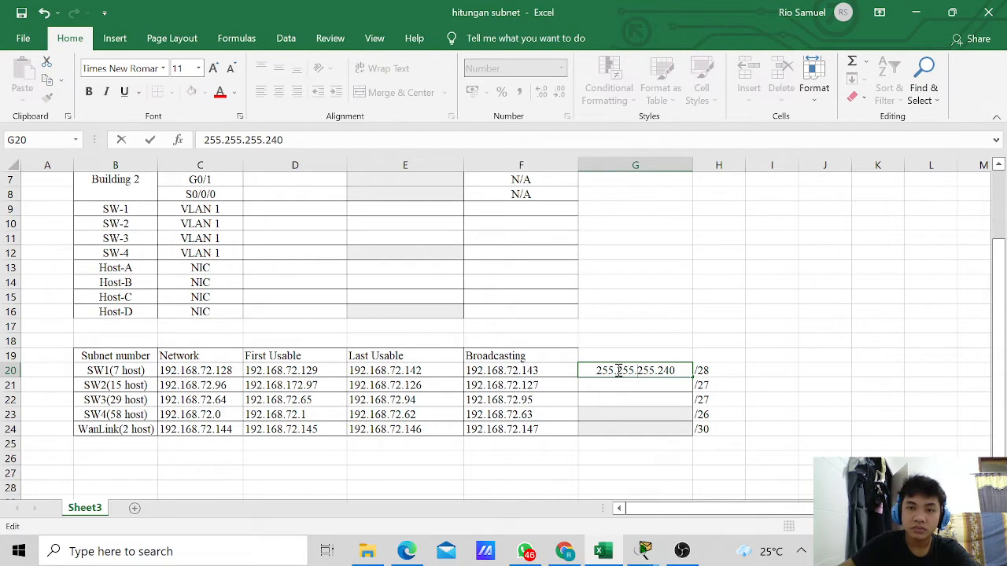
{"action": "key", "text": "Escape"}
{"action": "key", "text": "ctrl+z"}
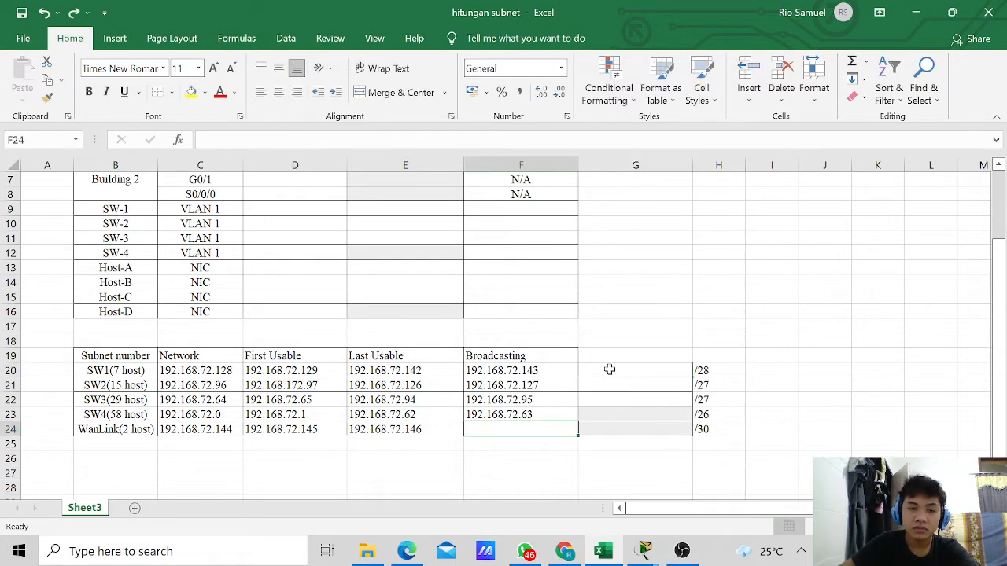
{"action": "key", "text": "ctrl+y"}
Step: Enter 255.255.255.240 as the subnet mask of the SW1 subnet in cell G20
{"action": "left_click", "coordinate": [603, 370]}
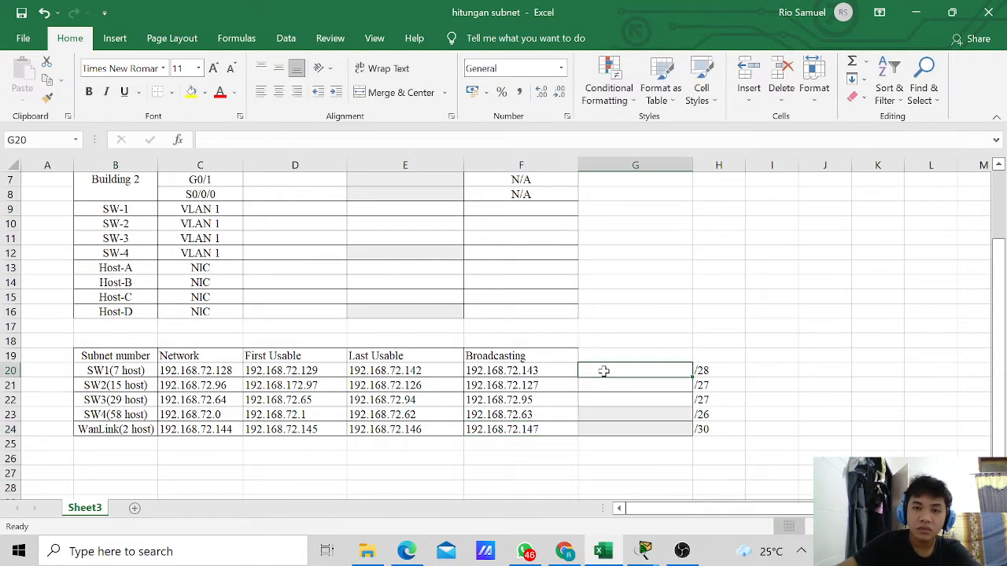
{"action": "type", "text": "2"}
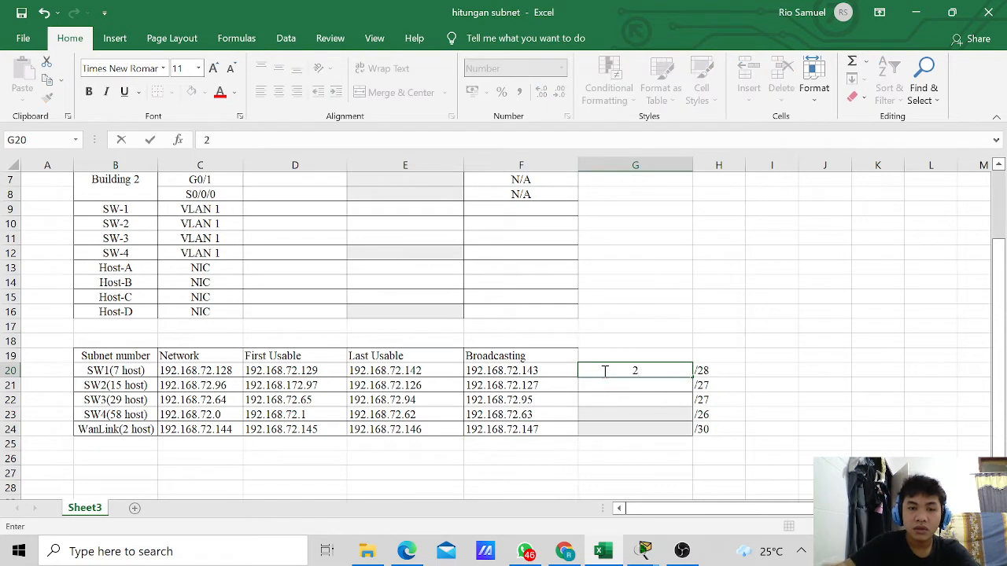
{"action": "type", "text": "55.2"}
{"action": "type", "text": "255.240"}
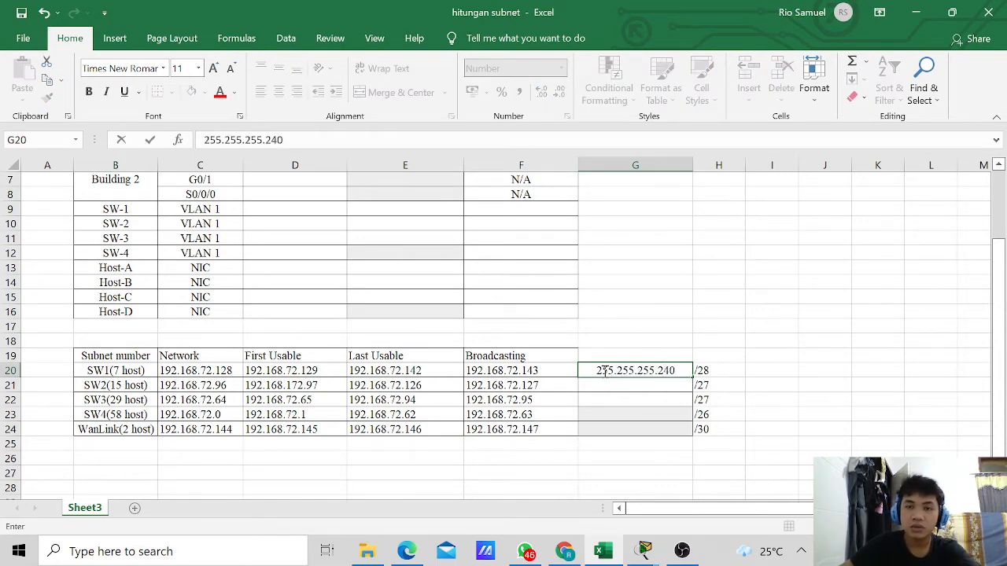
{"action": "key", "text": "Return"}
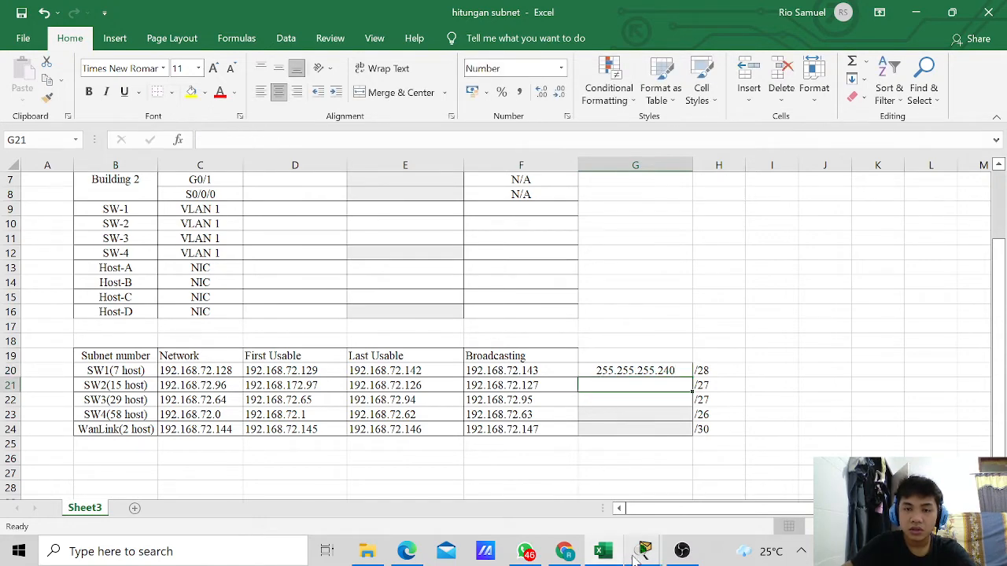
Step: Consult the netmask table in Chrome and enter 255.255.255.224 as the SW2 subnet mask in cell G21 of the Excel sheet
{"action": "left_click", "coordinate": [576, 553]}
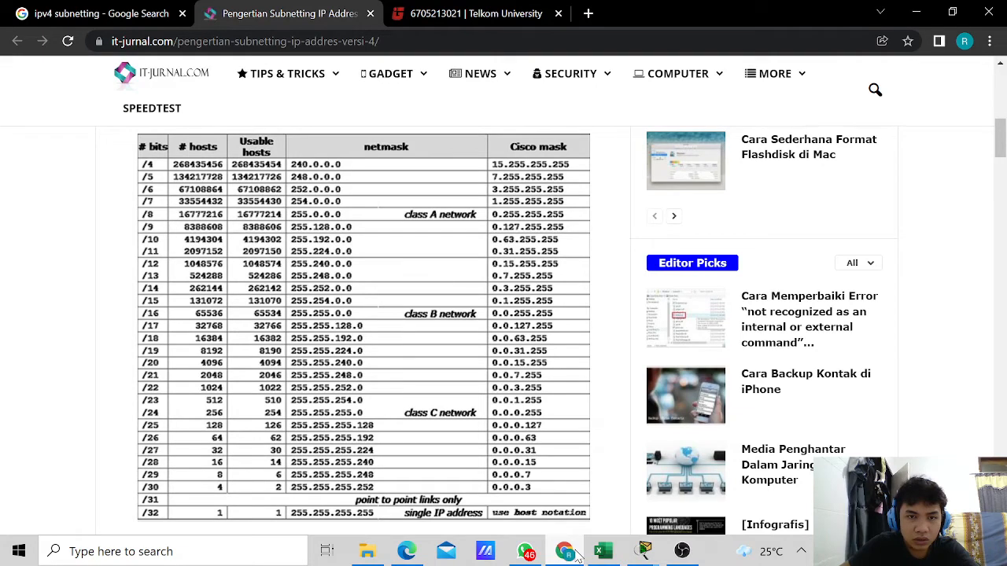
{"action": "left_click", "coordinate": [576, 553]}
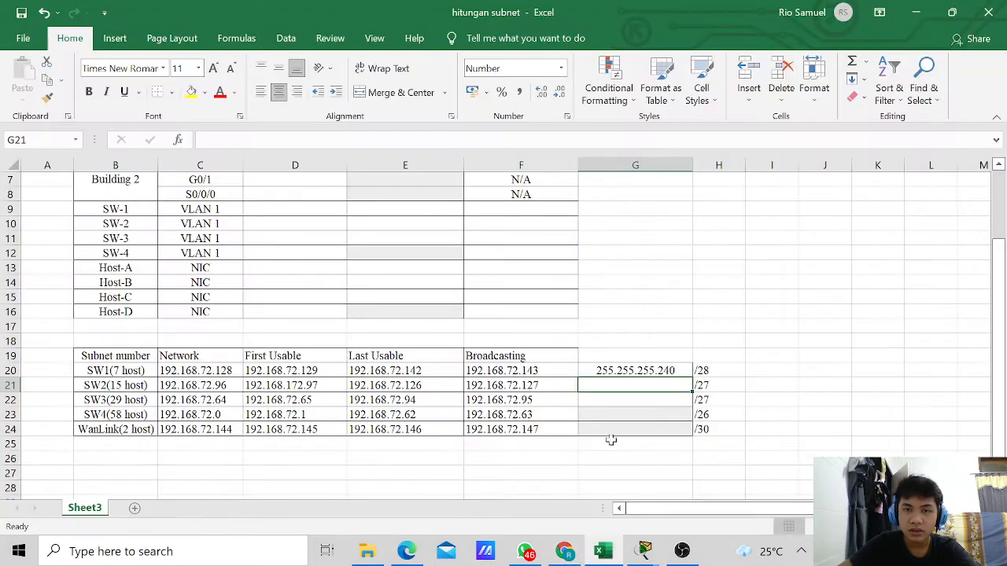
{"action": "type", "text": "255"}
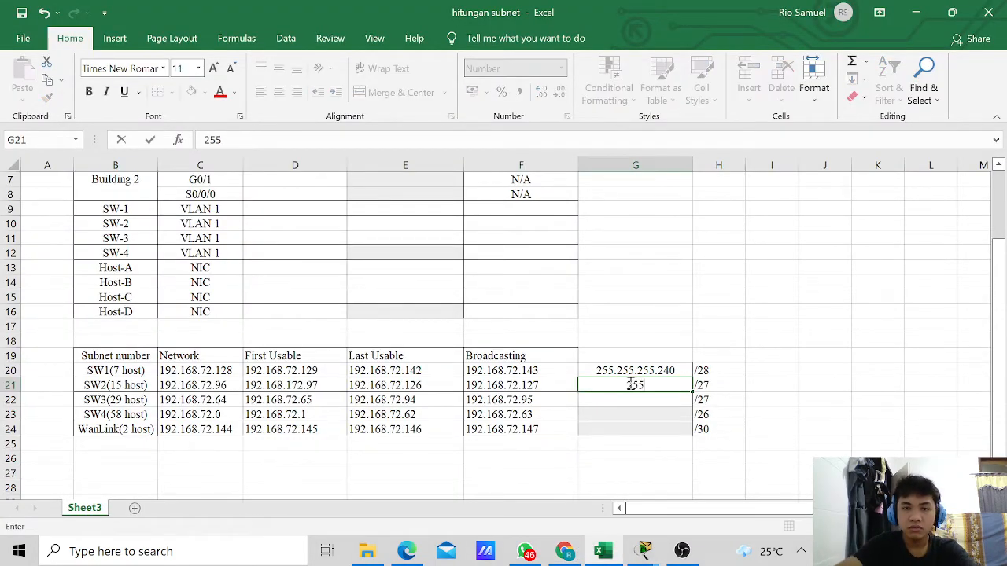
{"action": "type", "text": ".255.2.55"}
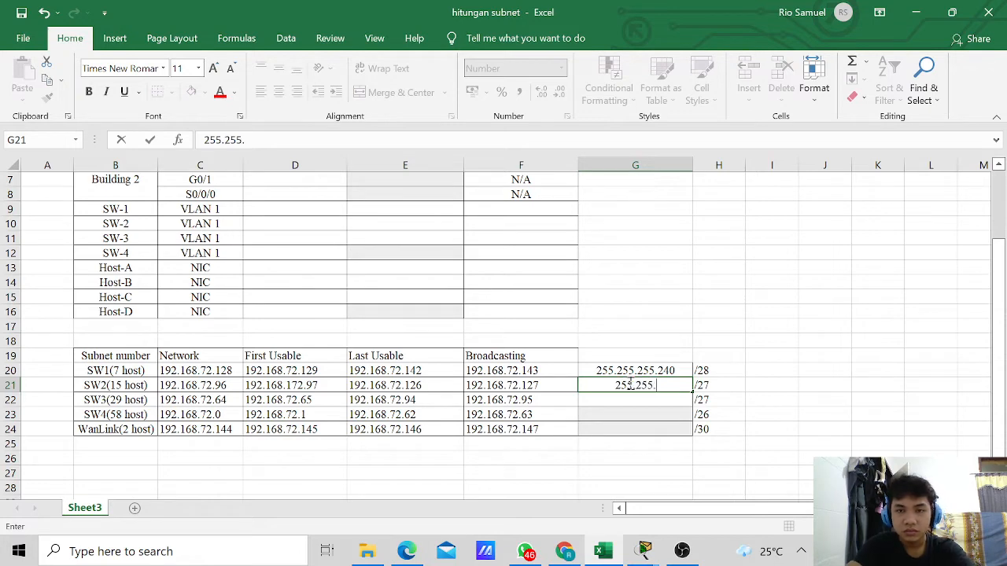
{"action": "key", "text": "BackSpace"}
{"action": "key", "text": "BackSpace"}
{"action": "key", "text": "BackSpace"}
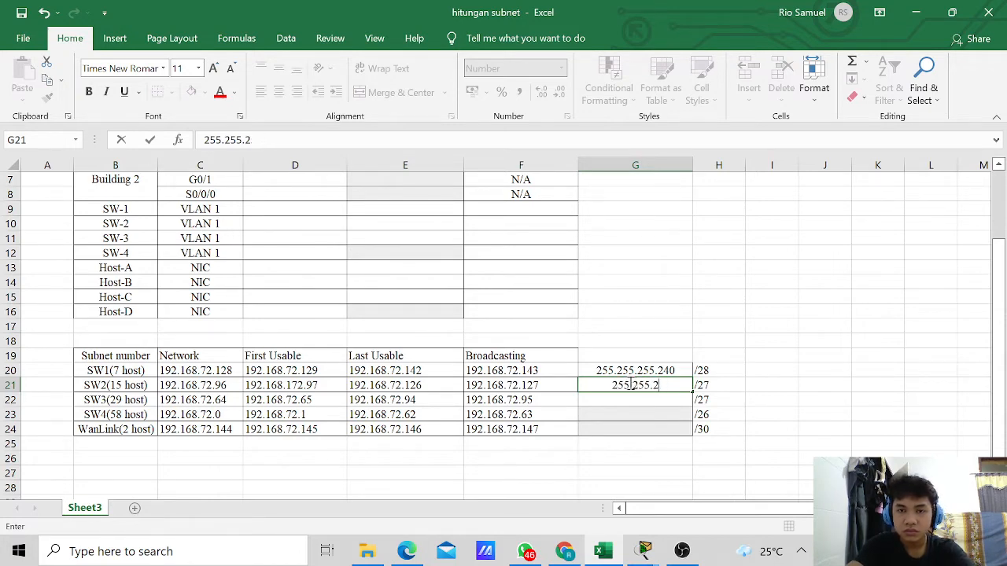
{"action": "type", "text": "55.224"}
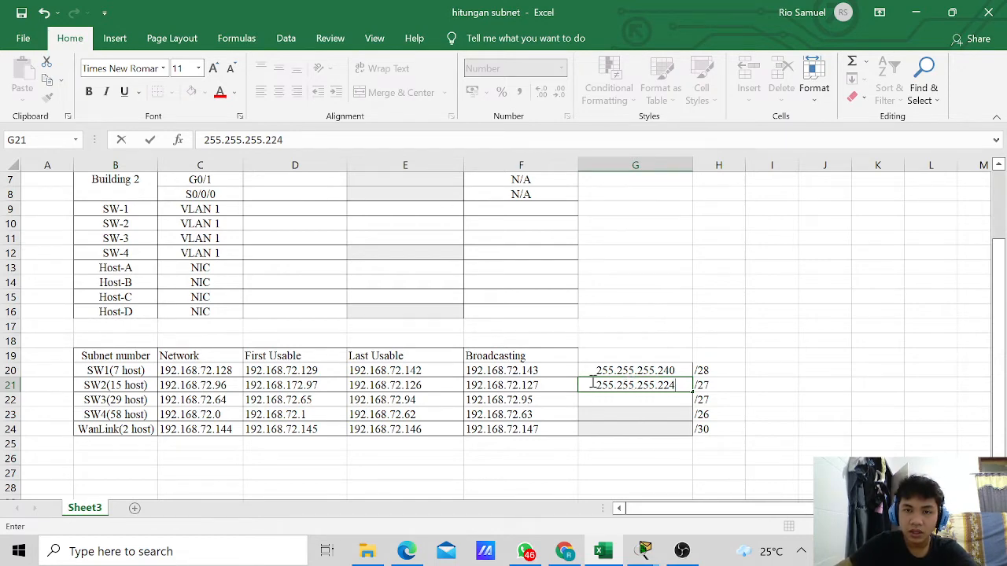
Step: Copy the SW2 mask 255.255.255.224 into cell G22 as the subnet mask of the SW3 subnet
{"action": "left_click_drag", "start_coordinate": [593, 383], "coordinate": [676, 385]}
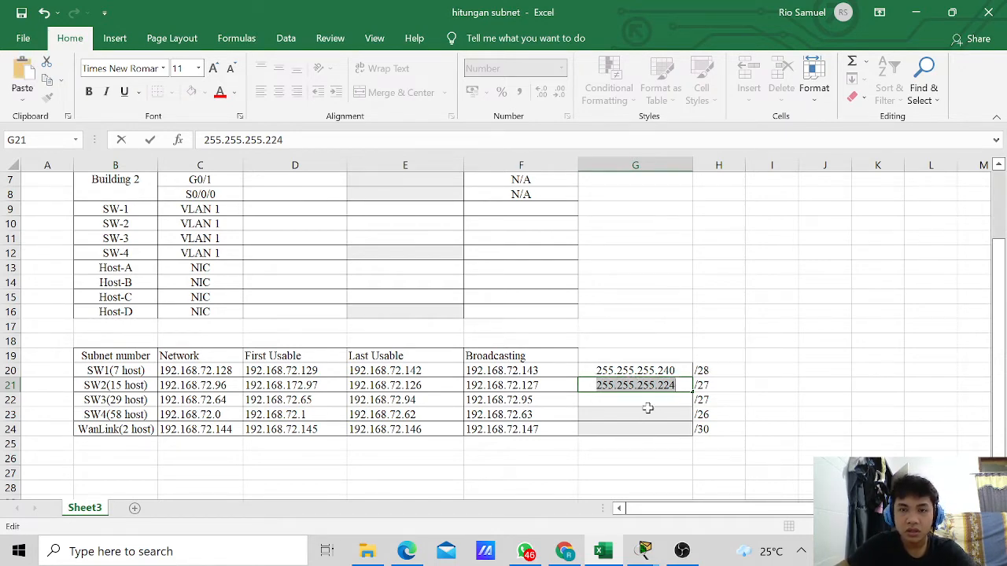
{"action": "key", "text": "ctrl+c"}
{"action": "left_click", "coordinate": [645, 399]}
{"action": "key", "text": "ctrl+v"}
{"action": "left_click", "coordinate": [824, 428]}
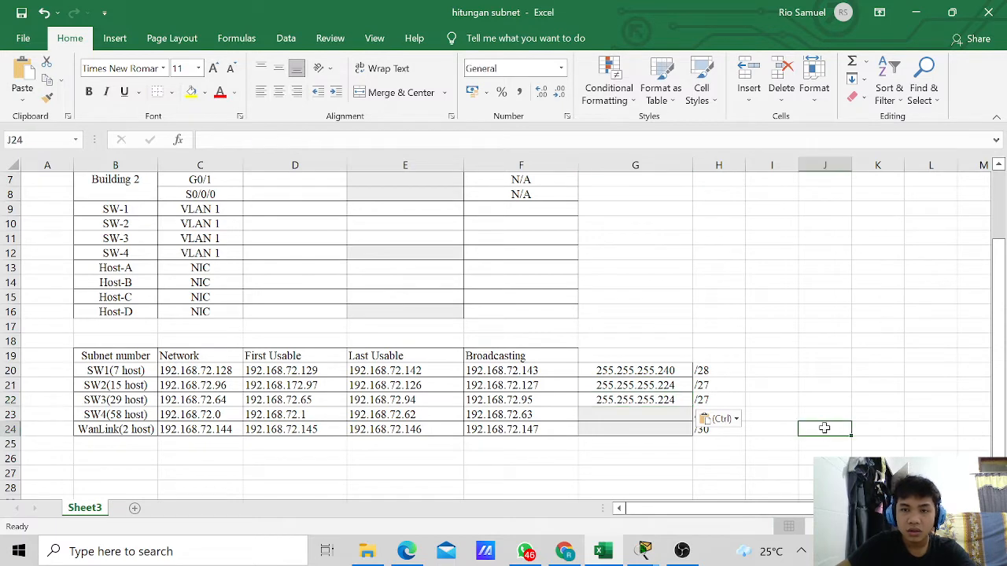
Step: Look up the /26 netmask in Chrome and enter 255.255.255.192 as the SW4 subnet mask in cell G23 of the Excel sheet
{"action": "left_click", "coordinate": [640, 428]}
{"action": "left_click", "coordinate": [643, 399]}
{"action": "left_click", "coordinate": [647, 415]}
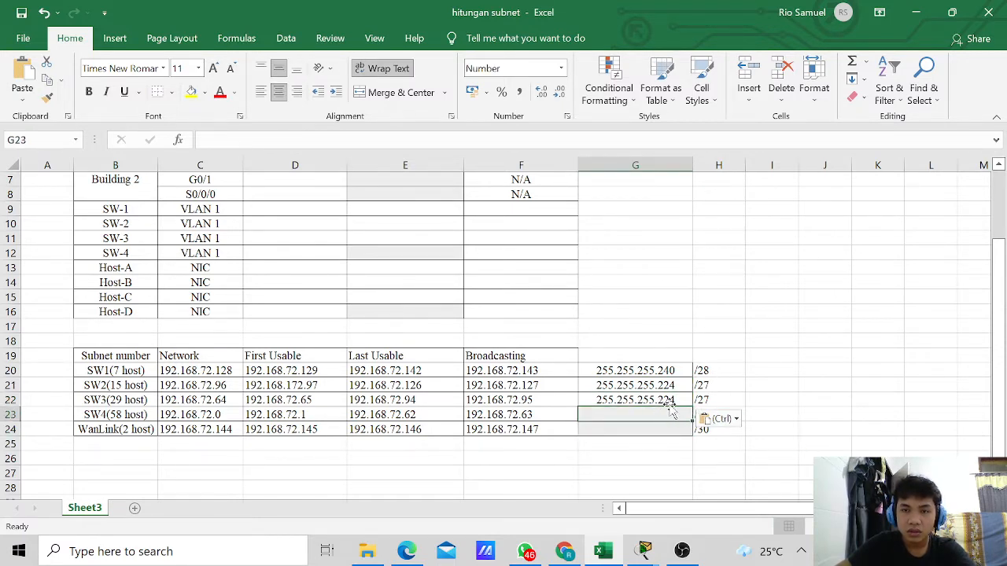
{"action": "key", "text": "Escape"}
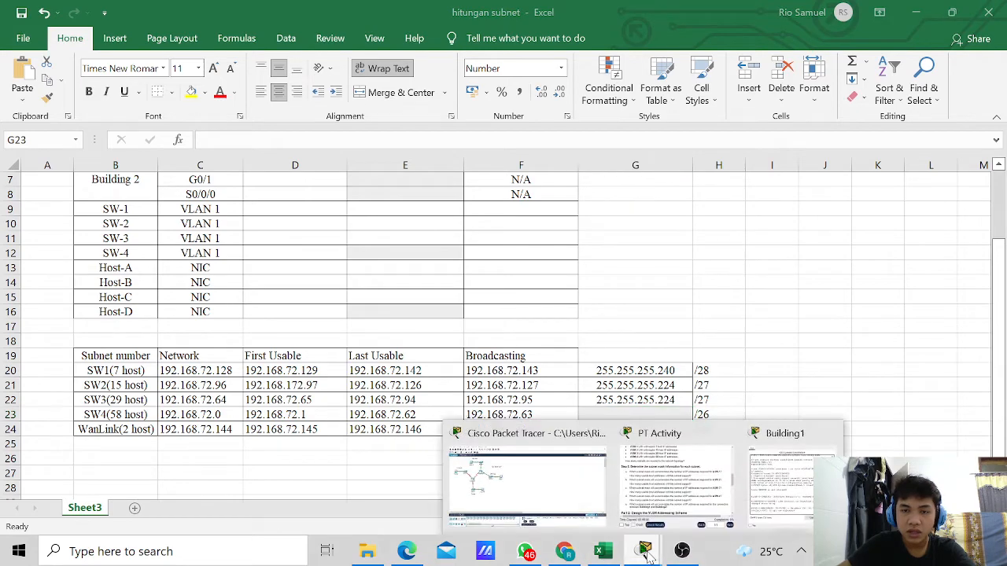
{"action": "left_click", "coordinate": [574, 551]}
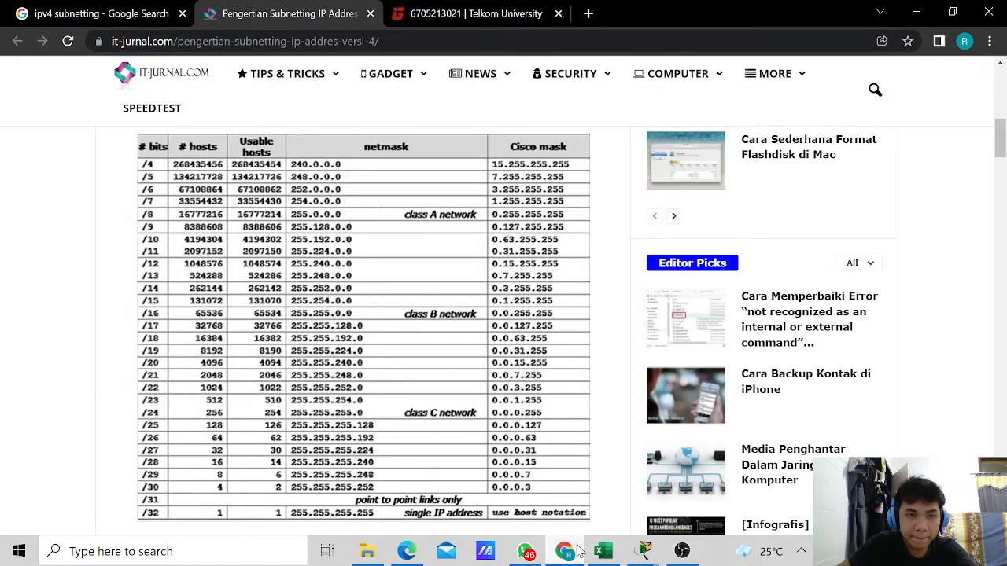
{"action": "left_click", "coordinate": [602, 551]}
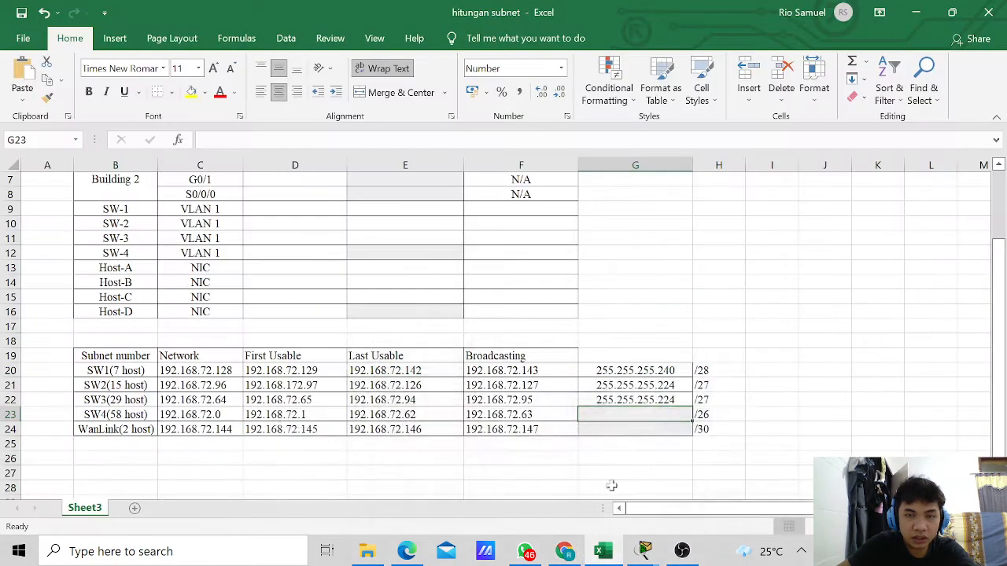
{"action": "type", "text": "25"}
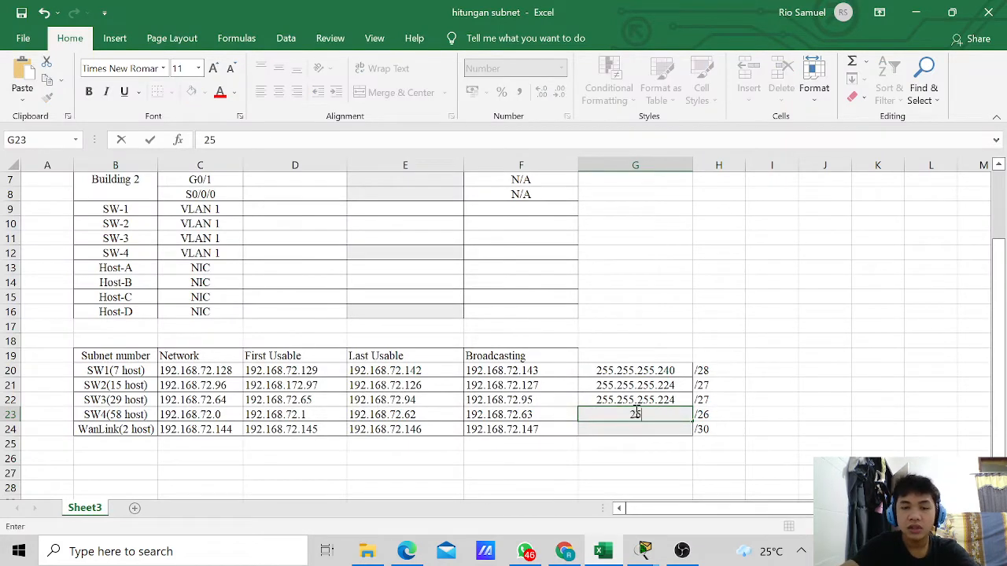
{"action": "type", "text": "5.255.2"}
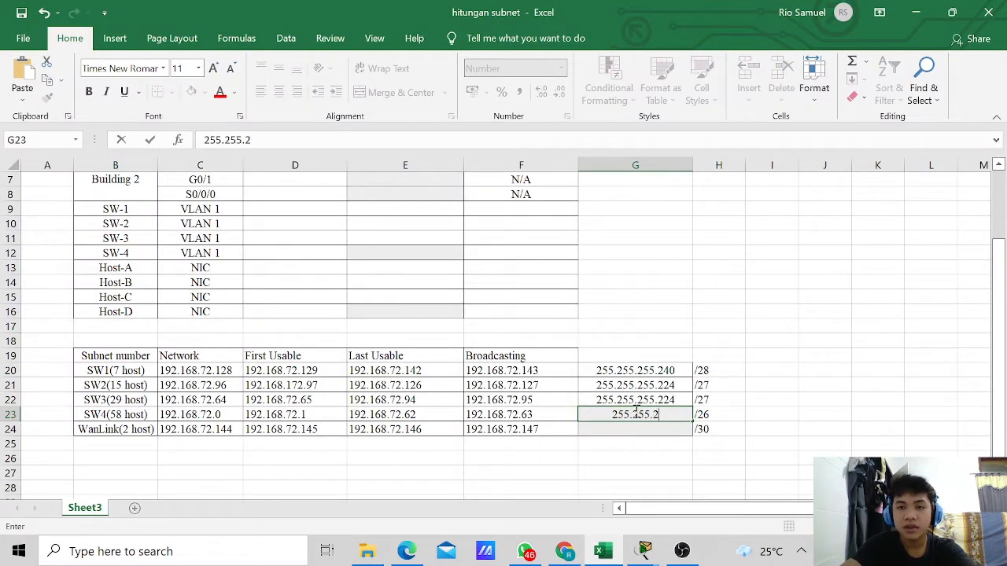
{"action": "type", "text": "55.192"}
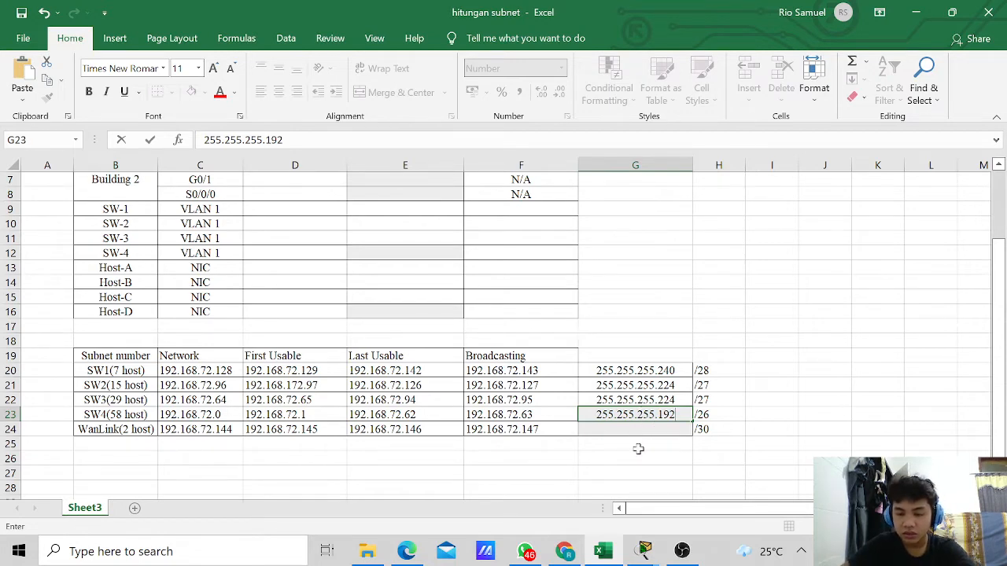
Step: Check the /30 netmask in Chrome and enter 255.255.255.252 as the WanLink subnet mask in cell G24 of the Excel sheet
{"action": "left_click", "coordinate": [566, 552]}
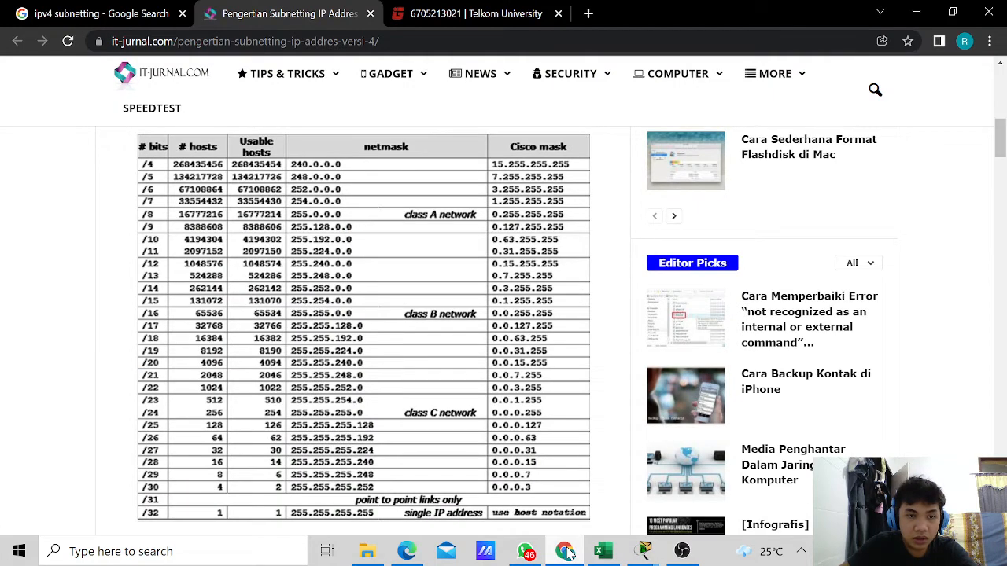
{"action": "left_click", "coordinate": [566, 552]}
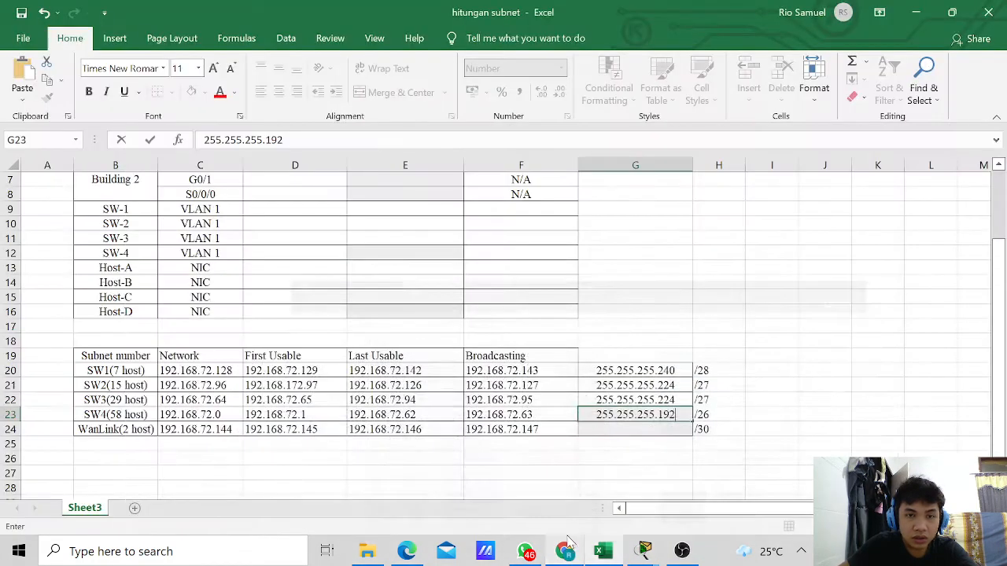
{"action": "left_click", "coordinate": [629, 437]}
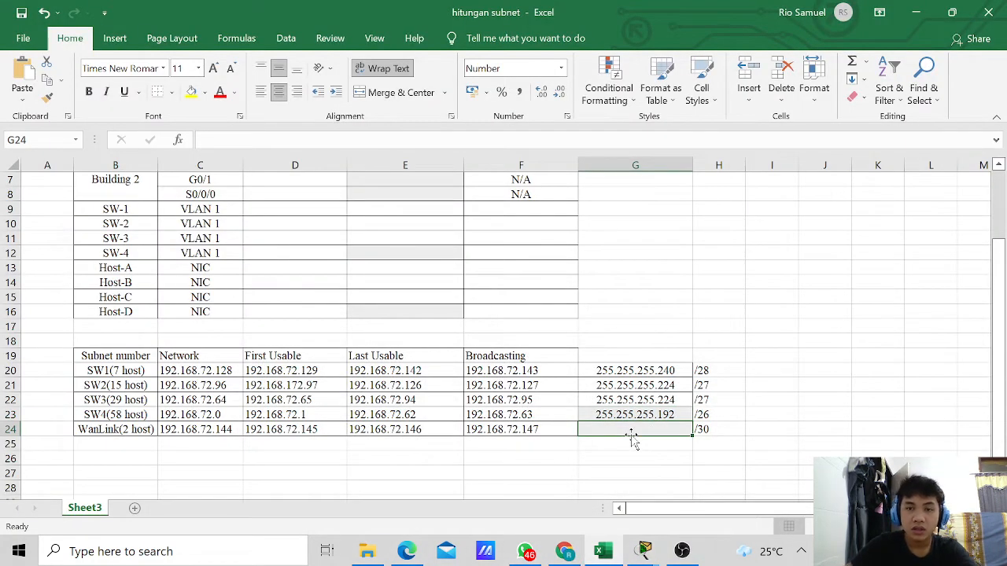
{"action": "type", "text": "2"}
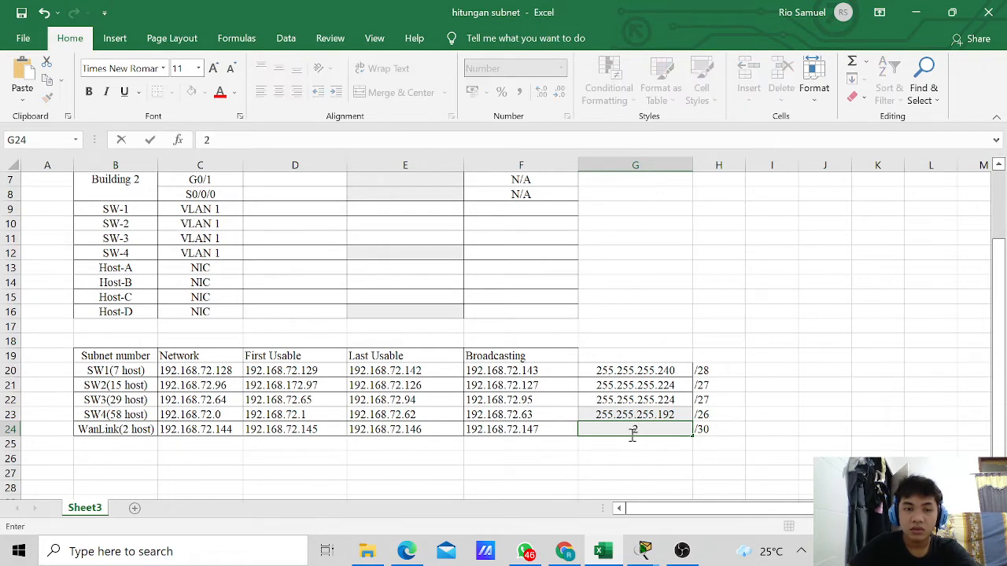
{"action": "type", "text": "55.255."}
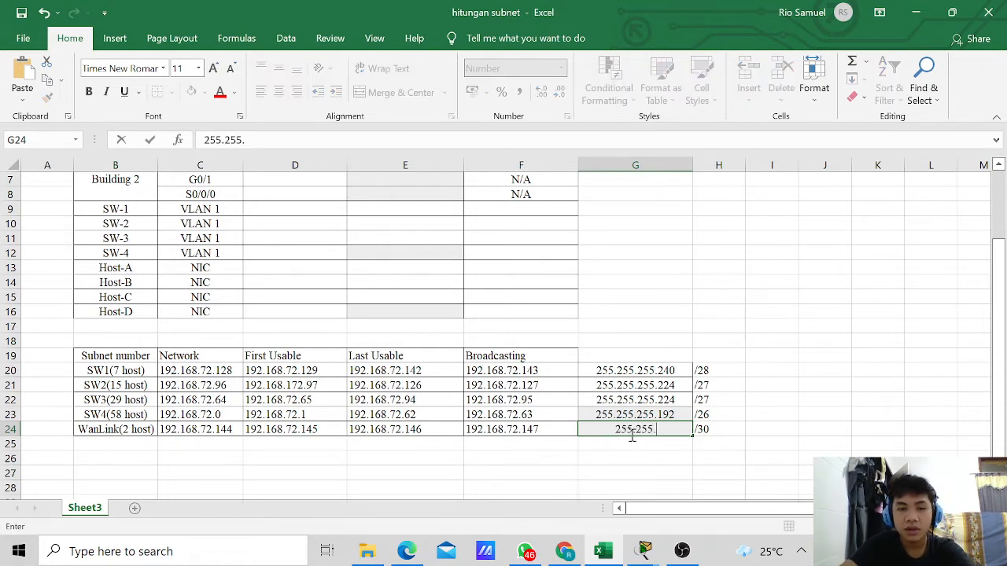
{"action": "type", "text": "255.252"}
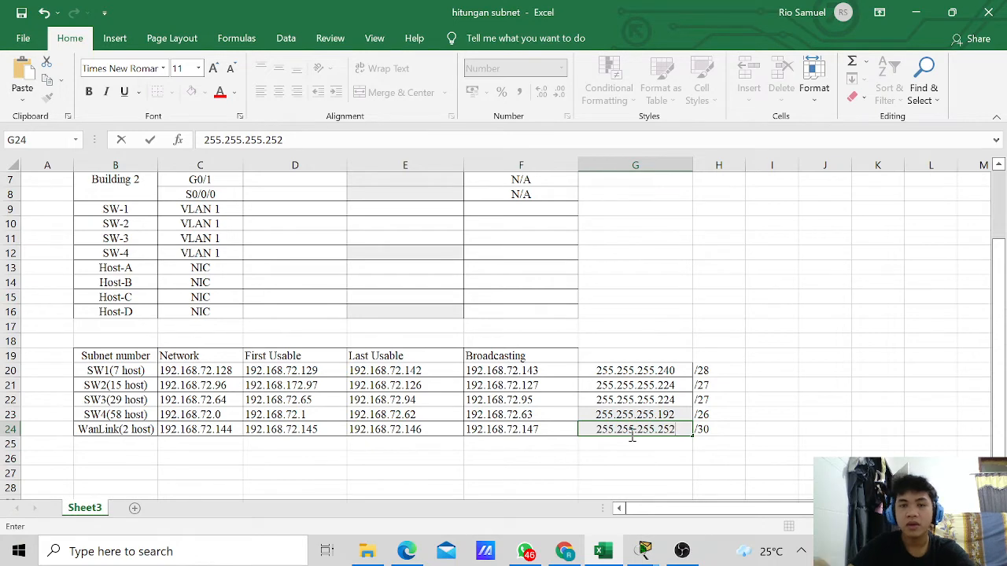
Step: Copy the SW1 subnet's first usable address, 192.168.72.129, into cell D3 as the IP address of Building 1's G0/0 interface
{"action": "scroll", "coordinate": [631, 436], "scroll_direction": "up", "scroll_amount": 2}
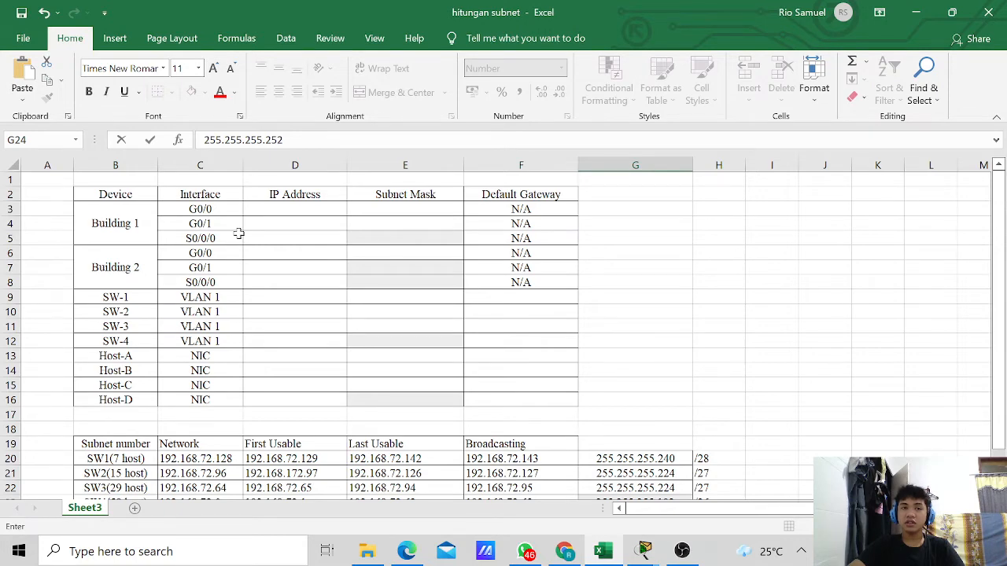
{"action": "scroll", "coordinate": [238, 234], "scroll_direction": "down", "scroll_amount": 1}
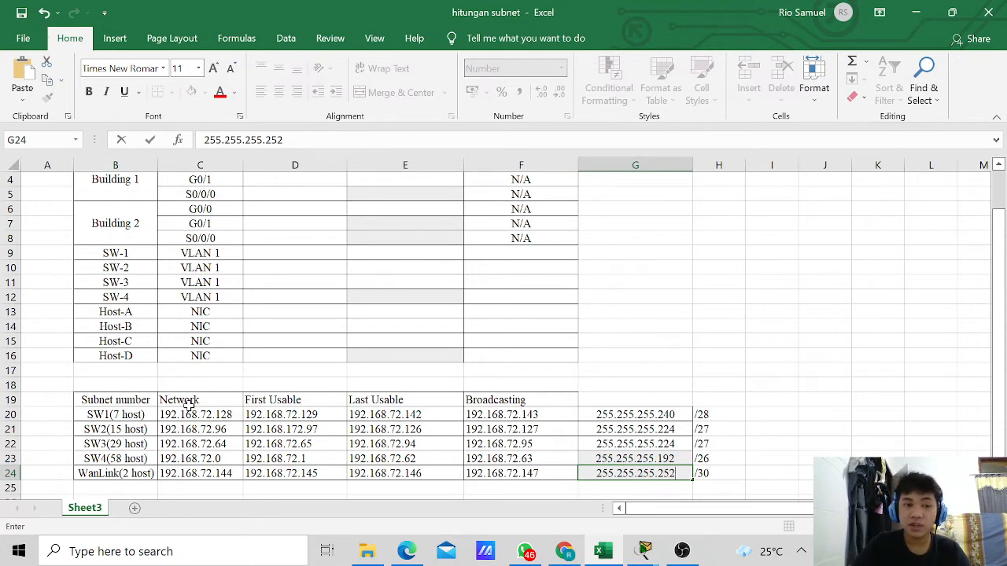
{"action": "left_click", "coordinate": [261, 415]}
{"action": "key", "text": "ctrl+c"}
{"action": "scroll", "coordinate": [264, 393], "scroll_direction": "up", "scroll_amount": 1}
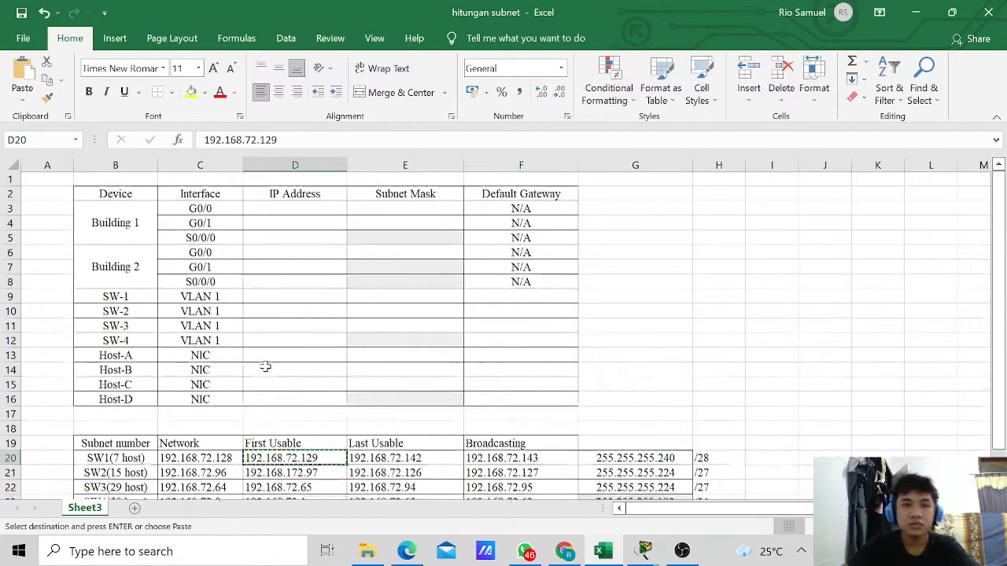
{"action": "left_click", "coordinate": [285, 211]}
{"action": "key", "text": "ctrl+v"}
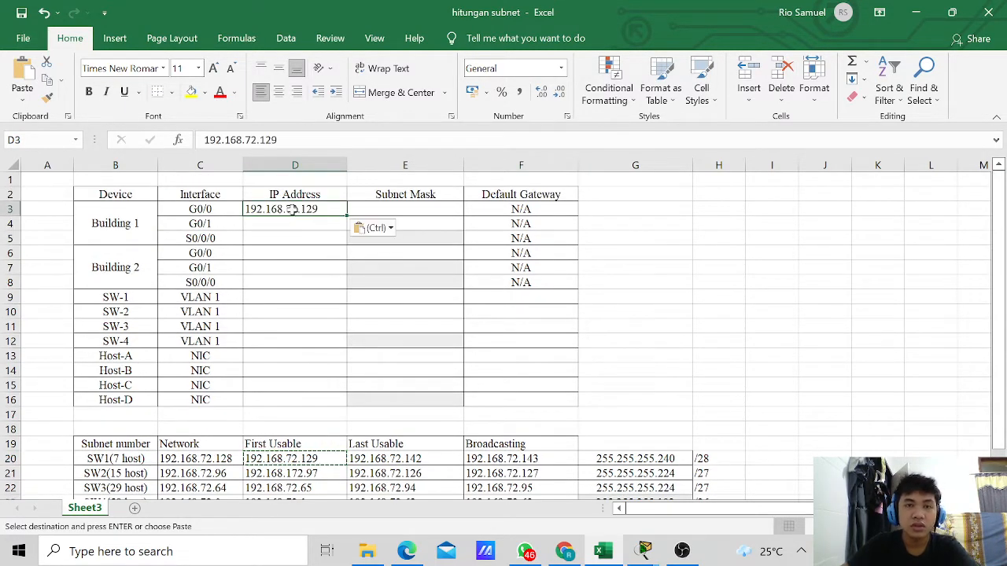
Step: Copy the SW1 subnet mask 255.255.255.240 from cell G20 into cell E3 as the mask of Building 1's G0/0 interface
{"action": "scroll", "coordinate": [483, 367], "scroll_direction": "down", "scroll_amount": 1}
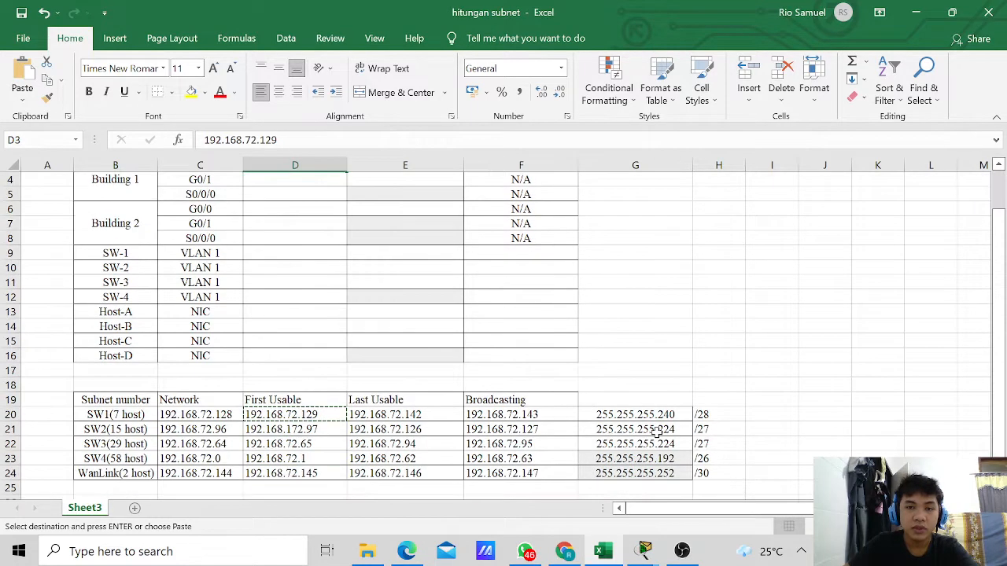
{"action": "left_click", "coordinate": [619, 414]}
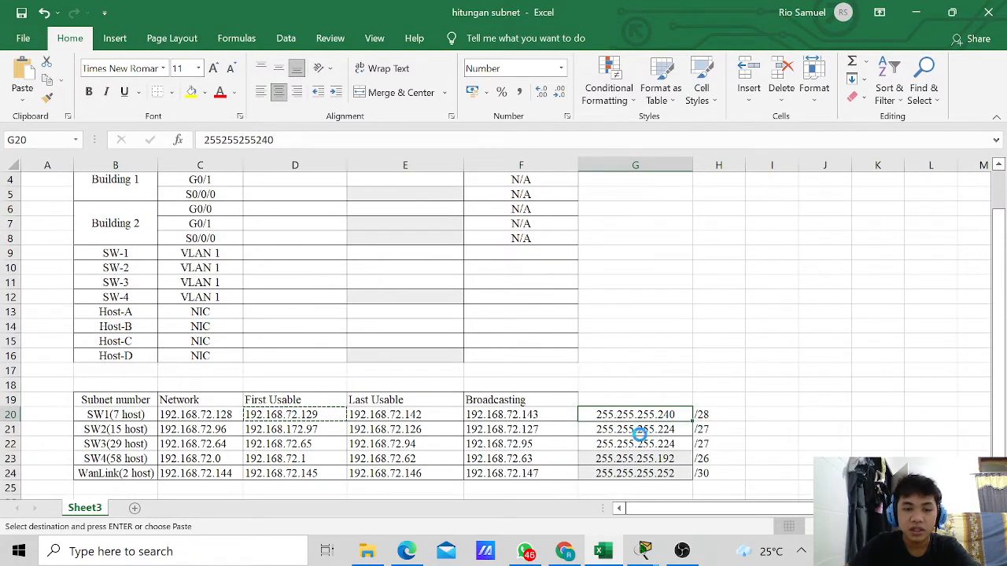
{"action": "key", "text": "ctrl+c"}
{"action": "scroll", "coordinate": [389, 193], "scroll_direction": "up", "scroll_amount": 1}
{"action": "scroll", "coordinate": [385, 185], "scroll_direction": "up", "scroll_amount": 1}
{"action": "left_click", "coordinate": [386, 210]}
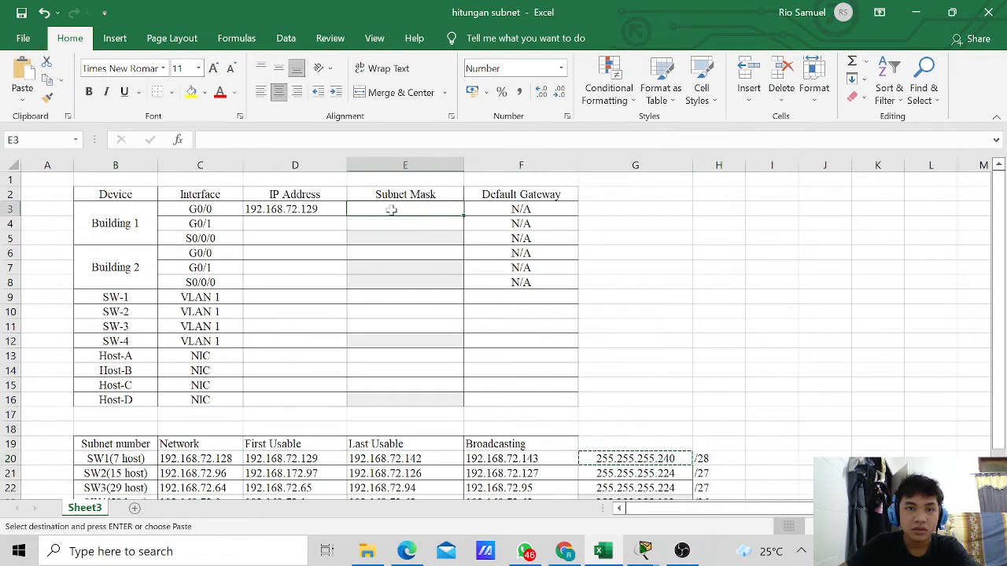
{"action": "key", "text": "ctrl+v"}
Step: Copy the SW2 subnet's first usable address from cell D21 for the IP address of Building 1's G0/1 interface
{"action": "scroll", "coordinate": [330, 223], "scroll_direction": "down", "scroll_amount": 1}
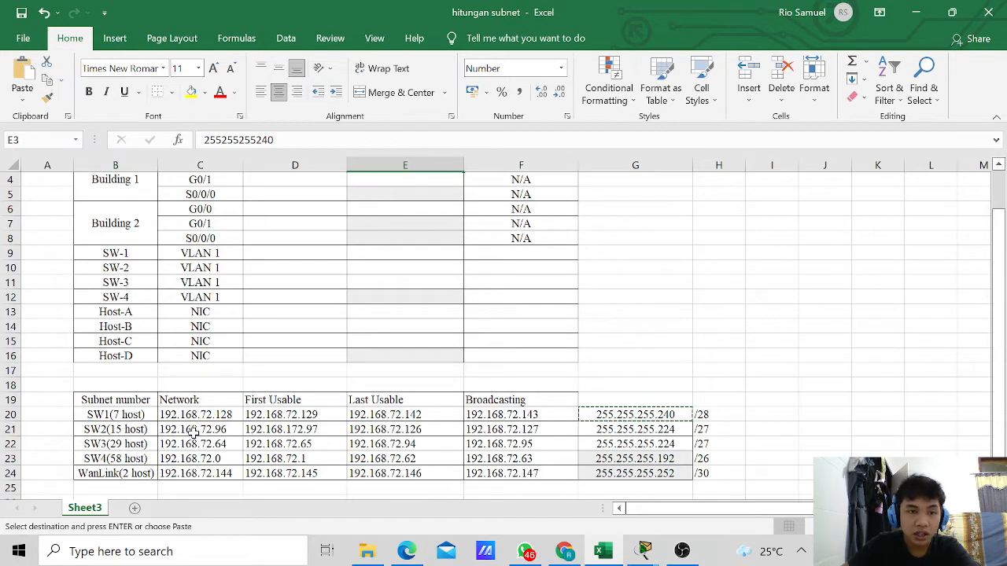
{"action": "left_click", "coordinate": [267, 431]}
{"action": "key", "text": "ctrl+c"}
{"action": "scroll", "coordinate": [287, 260], "scroll_direction": "up", "scroll_amount": 1}
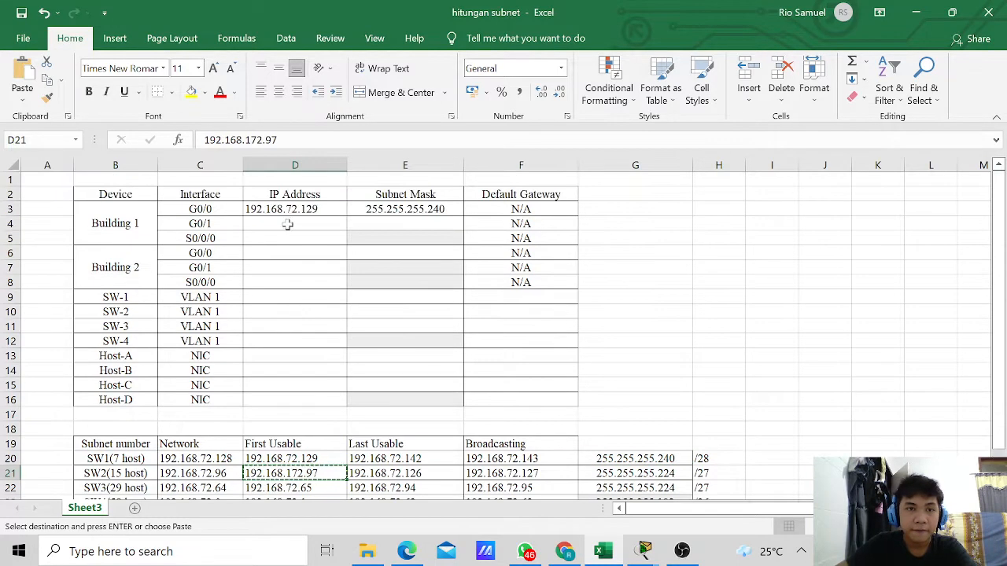
Step: Fill Building 1's G0/1 row with SW2's first usable address 192.168.172.97 and subnet mask 255.255.255.224, copied from the subnet table
{"action": "left_click", "coordinate": [288, 225]}
{"action": "key", "text": "ctrl+v"}
{"action": "scroll", "coordinate": [433, 375], "scroll_direction": "down", "scroll_amount": 1}
{"action": "scroll", "coordinate": [575, 496], "scroll_direction": "down", "scroll_amount": 1}
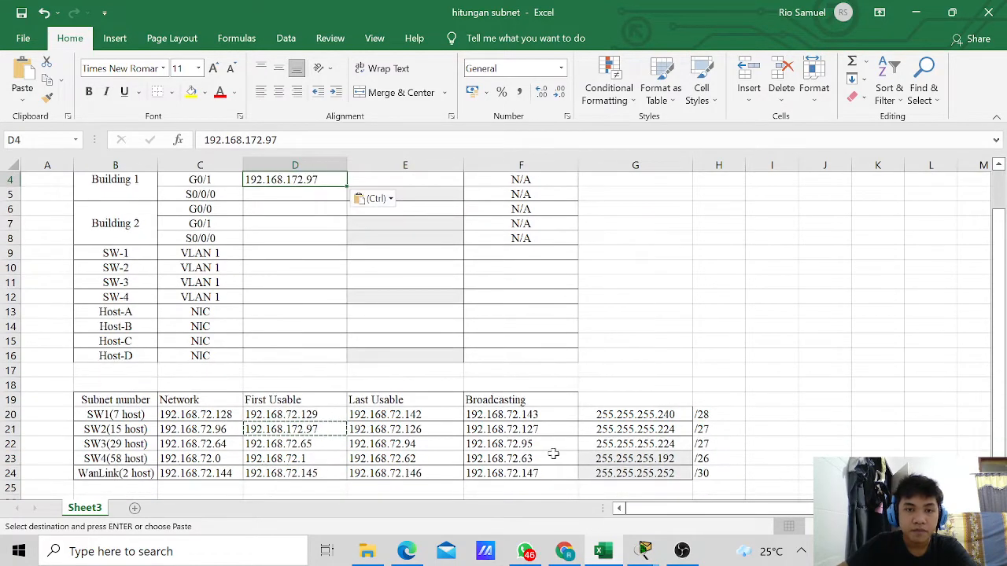
{"action": "left_click", "coordinate": [614, 433]}
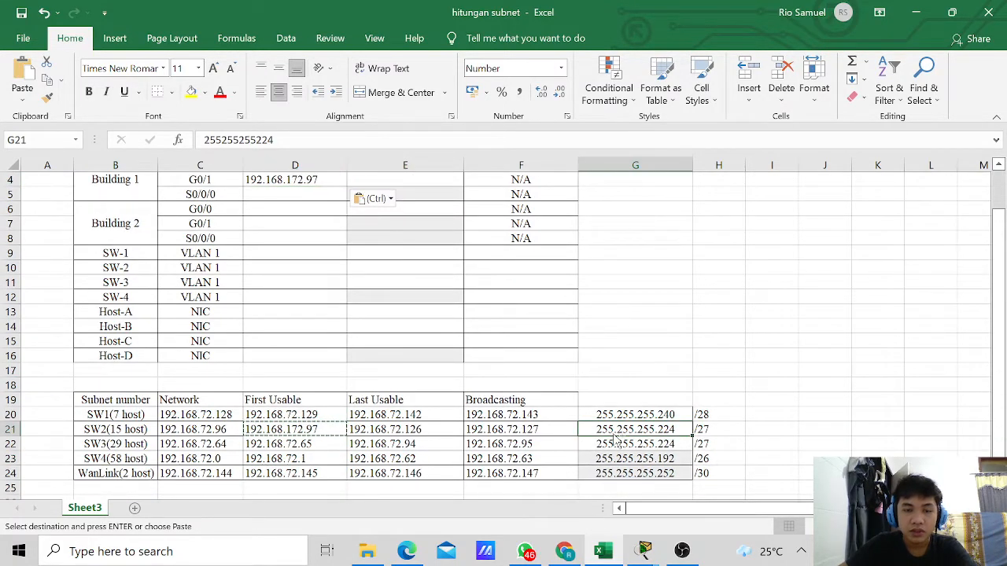
{"action": "key", "text": "ctrl+c"}
{"action": "scroll", "coordinate": [472, 341], "scroll_direction": "up", "scroll_amount": 1}
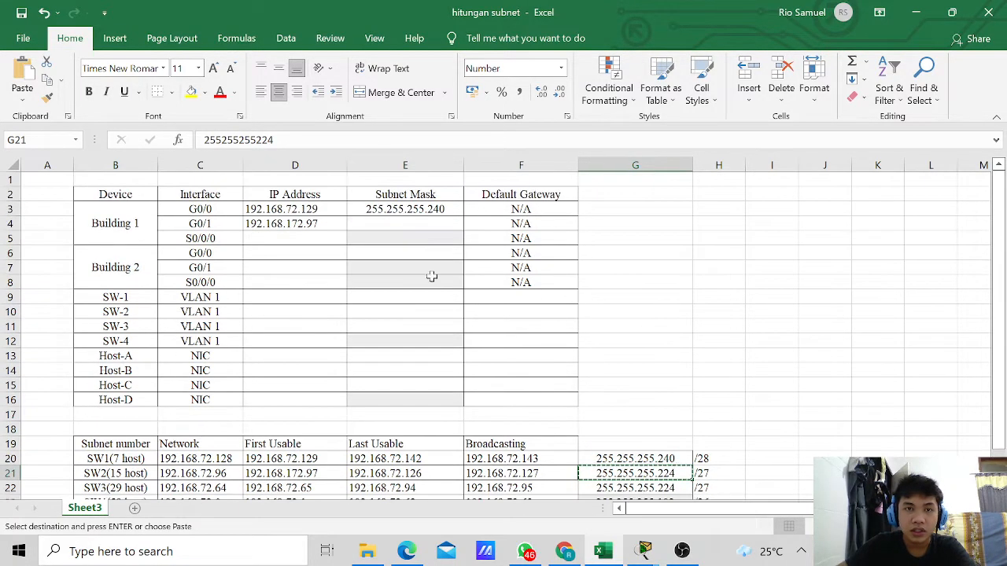
{"action": "left_click", "coordinate": [406, 224]}
{"action": "key", "text": "ctrl+v"}
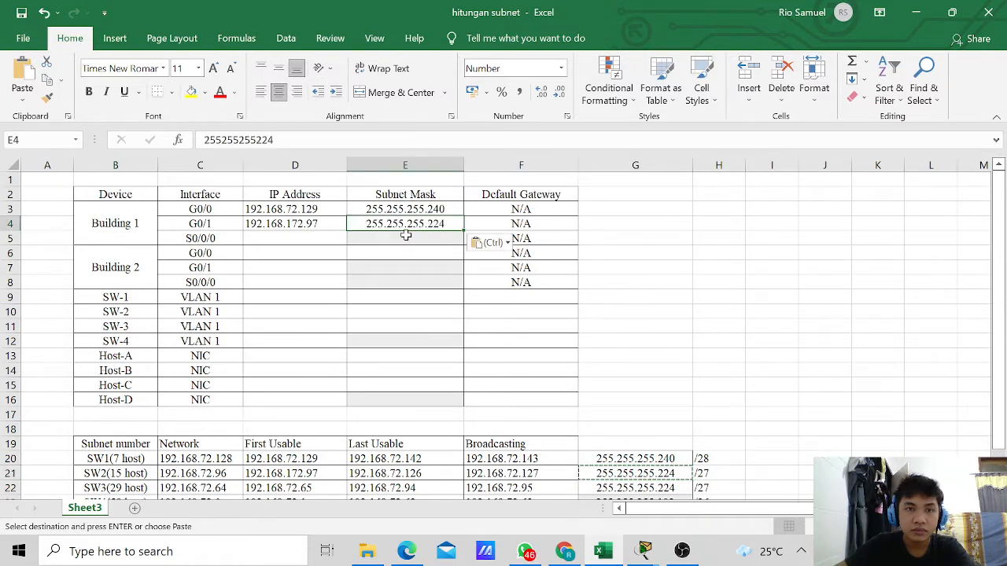
Step: Fill Building 2's G0/0 row with SW3's first usable address 192.168.72.65 and subnet mask 255.255.255.224, copied from the subnet table
{"action": "left_click", "coordinate": [240, 255]}
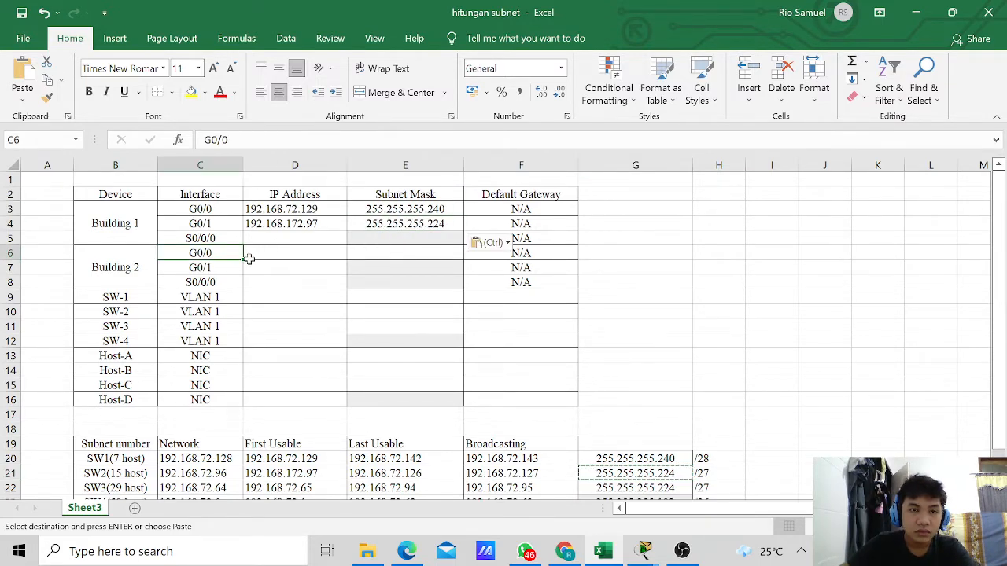
{"action": "left_click", "coordinate": [270, 258]}
{"action": "scroll", "coordinate": [270, 260], "scroll_direction": "down", "scroll_amount": 1}
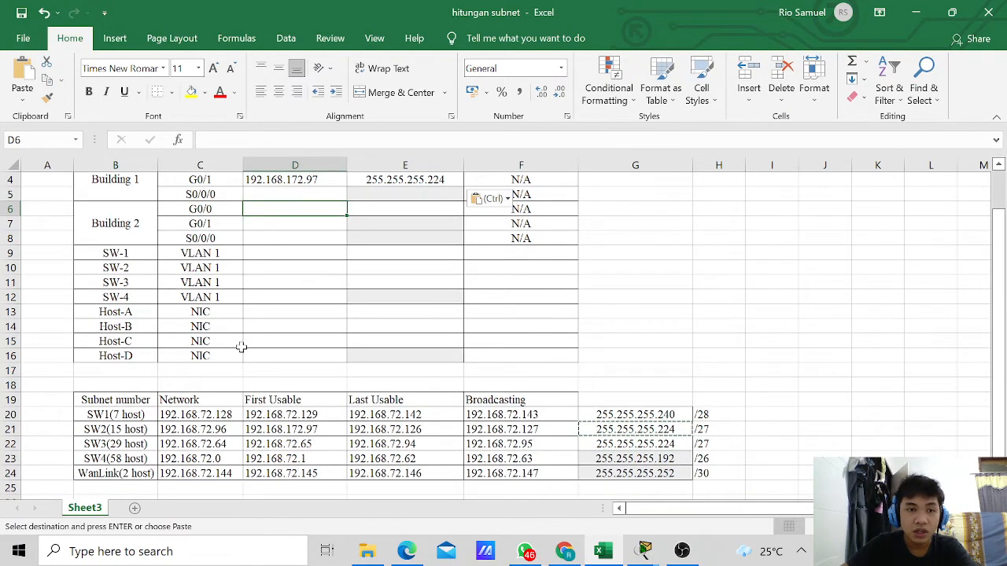
{"action": "left_click", "coordinate": [266, 445]}
{"action": "key", "text": "ctrl+c"}
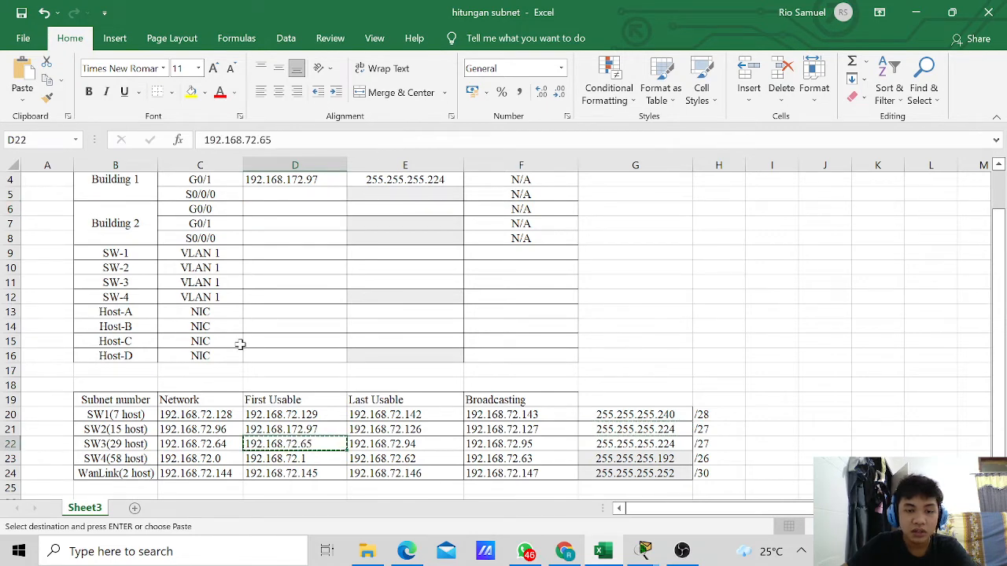
{"action": "left_click", "coordinate": [270, 205]}
{"action": "key", "text": "ctrl+v"}
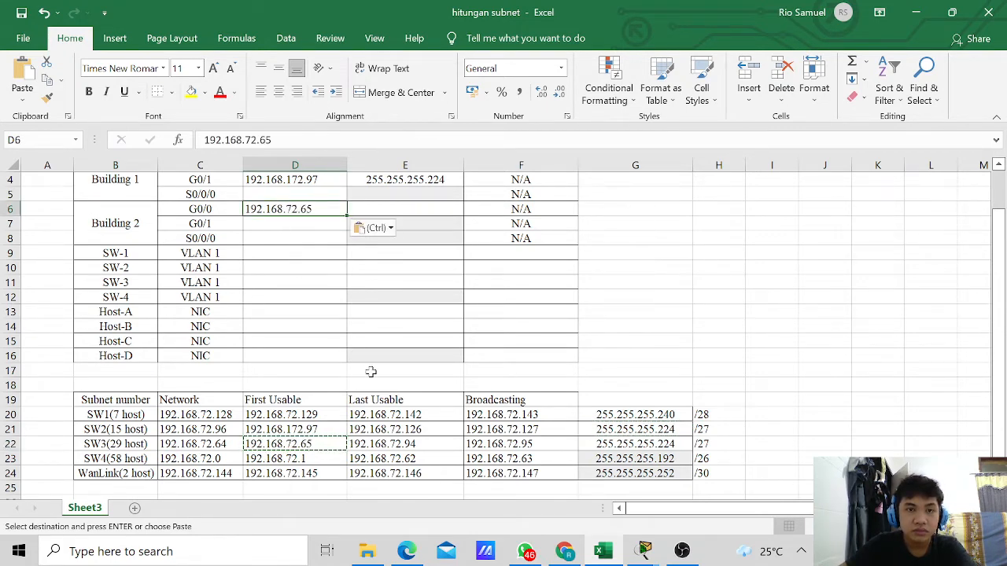
{"action": "left_click", "coordinate": [598, 444]}
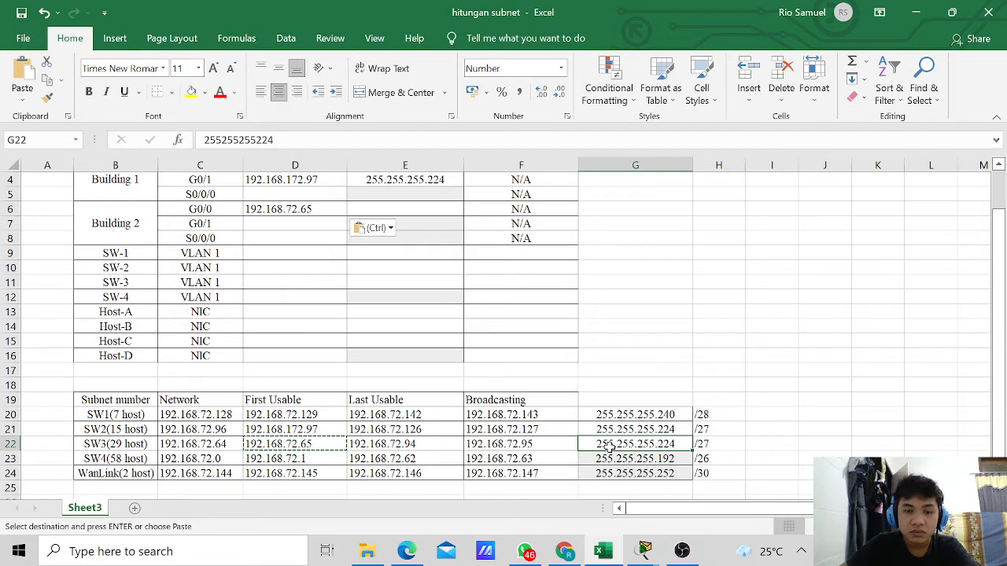
{"action": "key", "text": "ctrl+c"}
{"action": "left_click", "coordinate": [393, 209]}
{"action": "key", "text": "ctrl+v"}
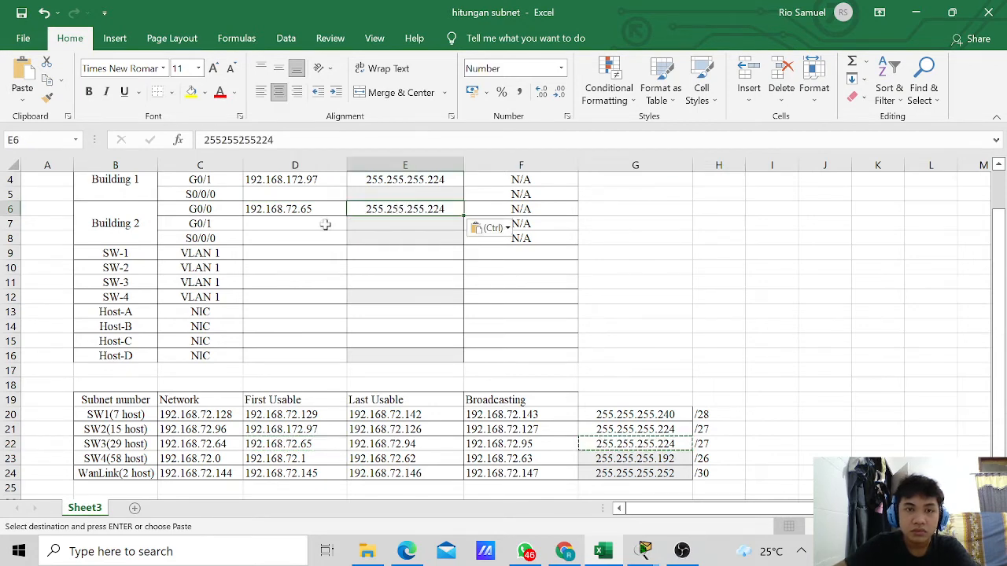
Step: Fill Building 2's G0/1 row with SW4's first usable address 192.168.72.1 and subnet mask 255.255.255.192, copied from the subnet table
{"action": "left_click", "coordinate": [264, 456]}
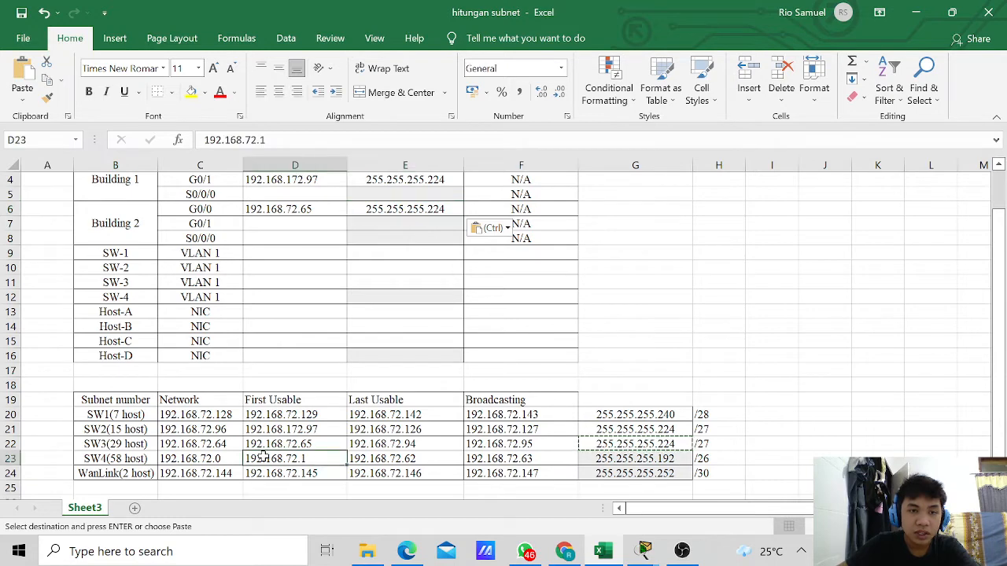
{"action": "key", "text": "ctrl+c"}
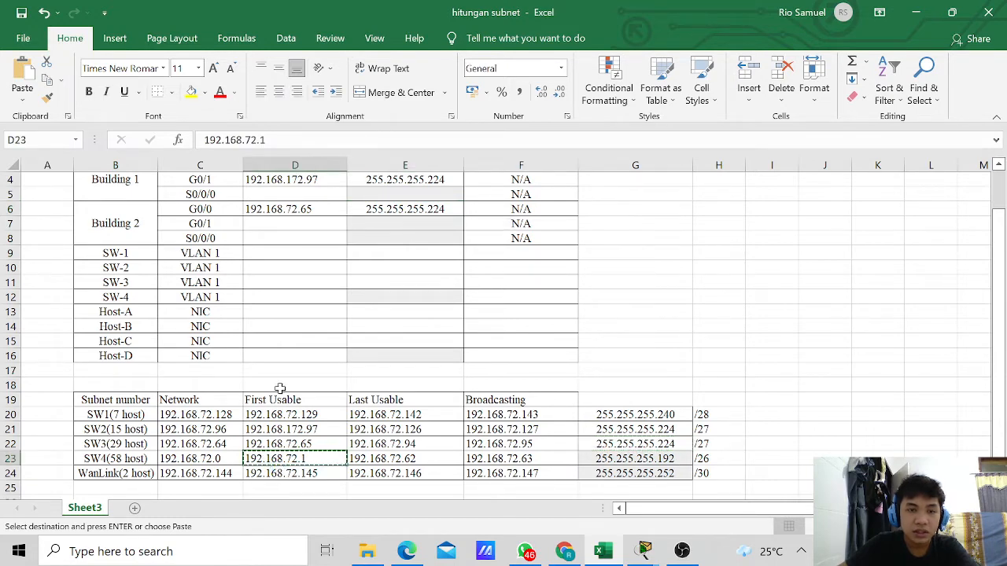
{"action": "left_click", "coordinate": [278, 226]}
{"action": "key", "text": "ctrl+v"}
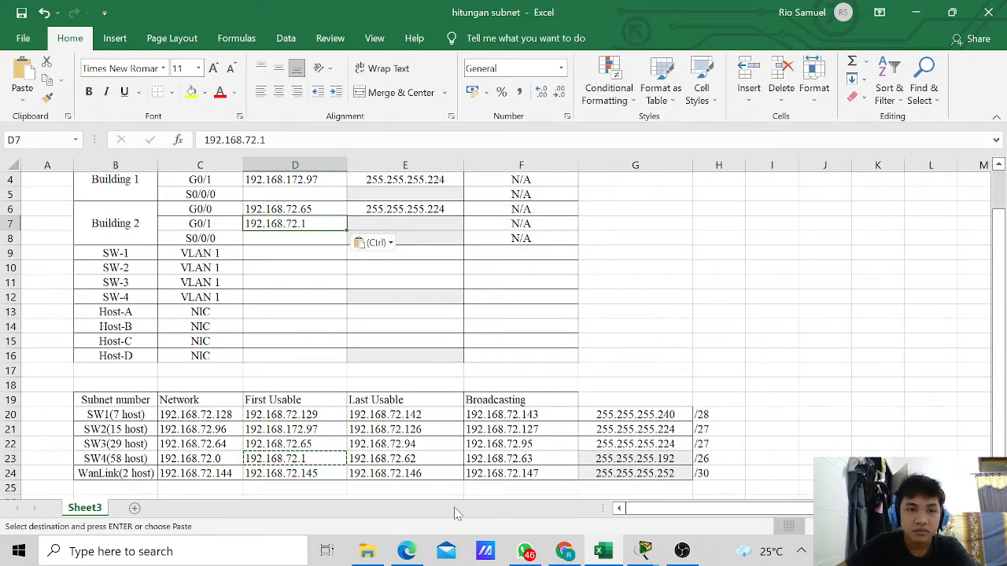
{"action": "left_click", "coordinate": [604, 461]}
{"action": "key", "text": "ctrl+c"}
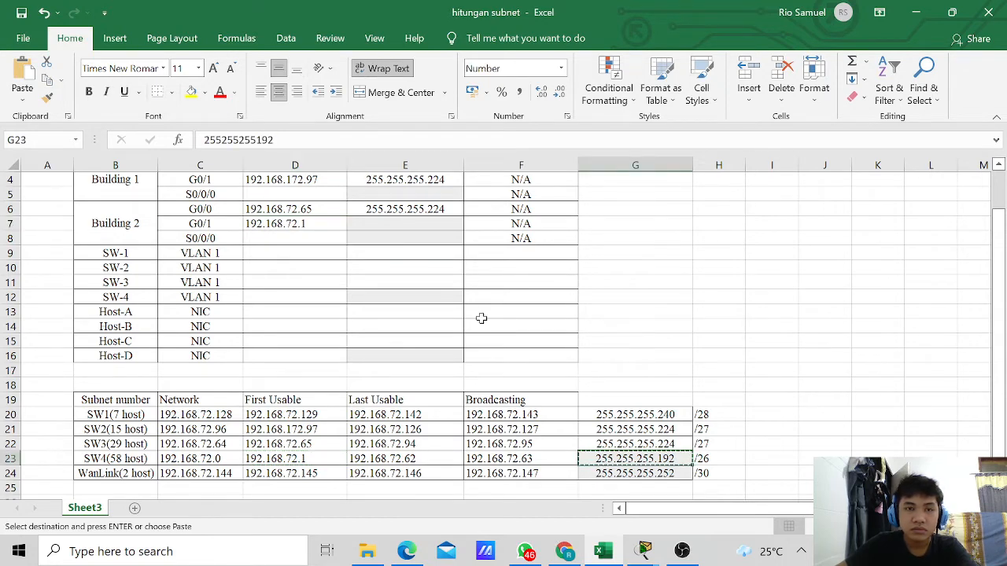
{"action": "left_click", "coordinate": [397, 229]}
{"action": "key", "text": "ctrl+v"}
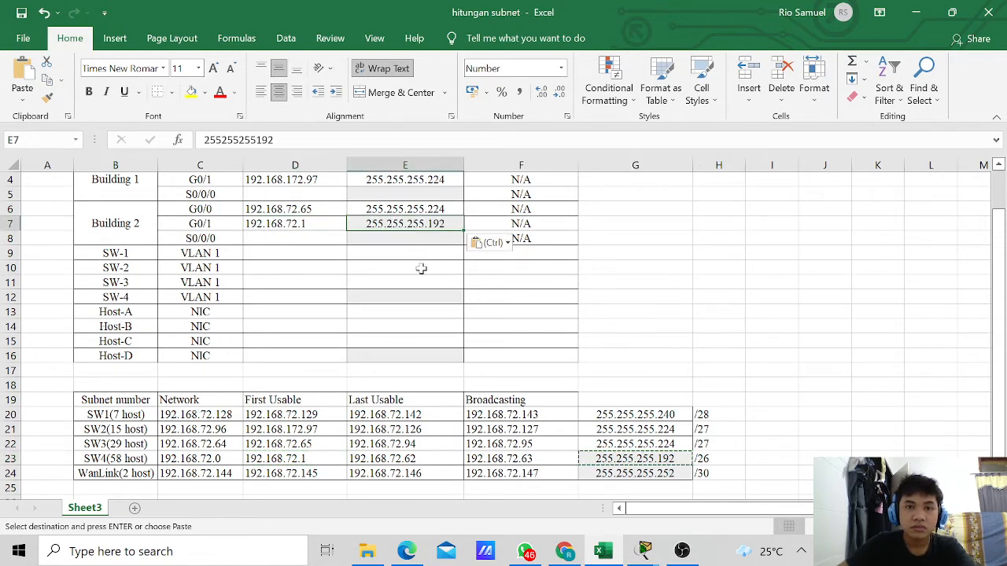
Step: Fill Building 1's S0/0/0 row with the WanLink first usable address 192.168.72.145 and subnet mask 255.255.255.252, copied from the subnet table
{"action": "scroll", "coordinate": [421, 269], "scroll_direction": "up", "scroll_amount": 1}
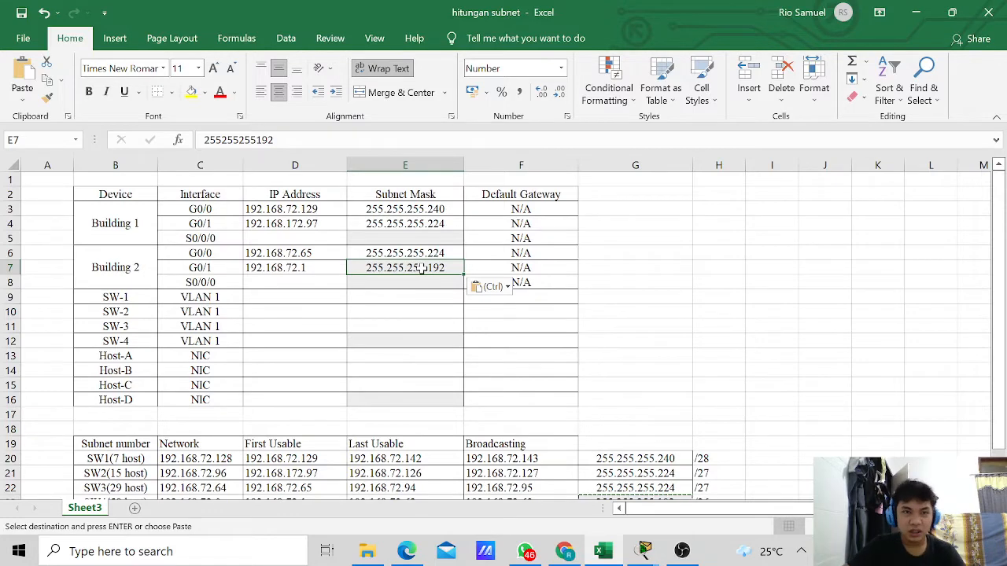
{"action": "scroll", "coordinate": [421, 272], "scroll_direction": "down", "scroll_amount": 2}
{"action": "scroll", "coordinate": [421, 274], "scroll_direction": "up", "scroll_amount": 1}
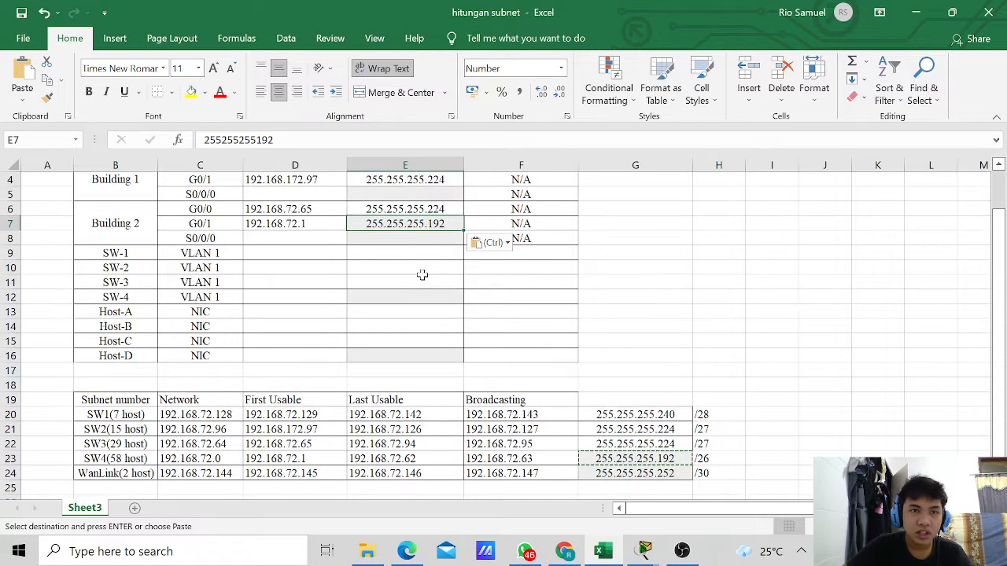
{"action": "left_click", "coordinate": [291, 472]}
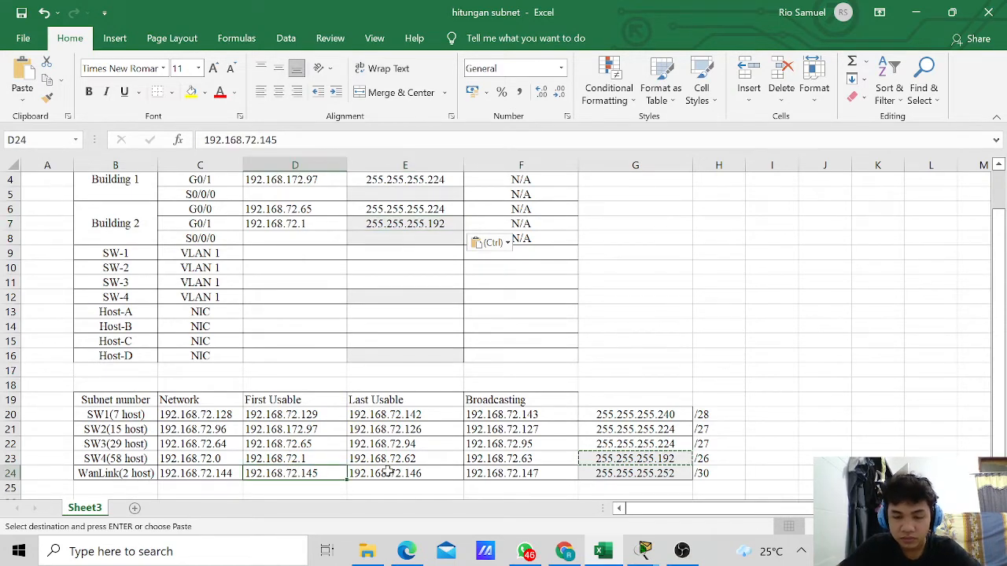
{"action": "key", "text": "ctrl+c"}
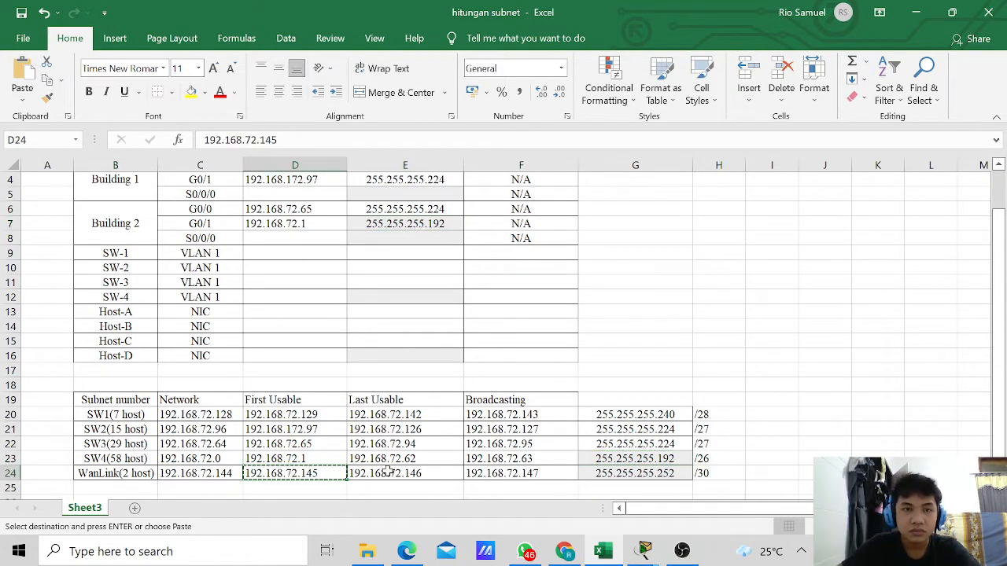
{"action": "left_click", "coordinate": [302, 198]}
{"action": "key", "text": "ctrl+v"}
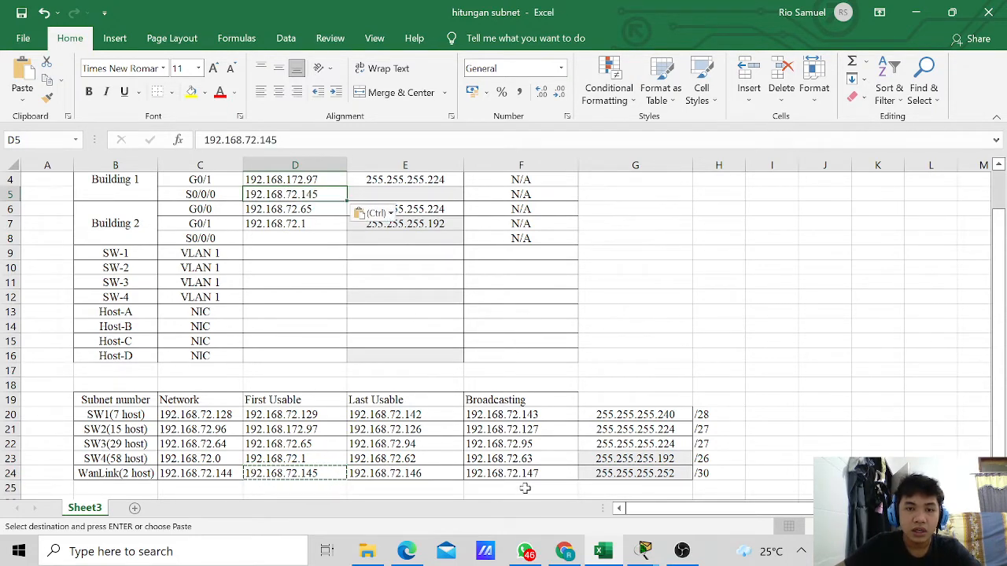
{"action": "left_click", "coordinate": [621, 474]}
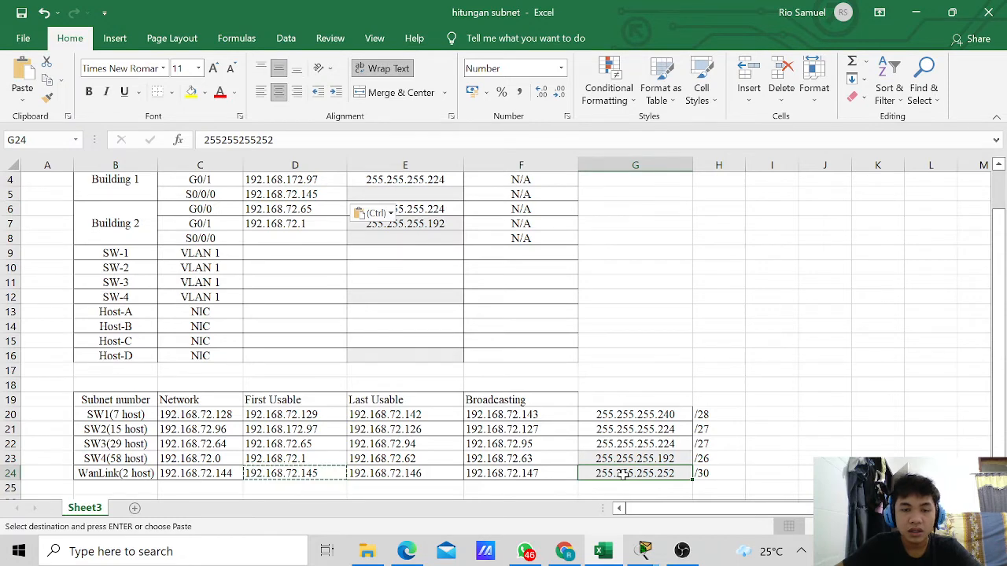
{"action": "key", "text": "ctrl+c"}
{"action": "scroll", "coordinate": [424, 297], "scroll_direction": "up", "scroll_amount": 1}
{"action": "left_click", "coordinate": [375, 238]}
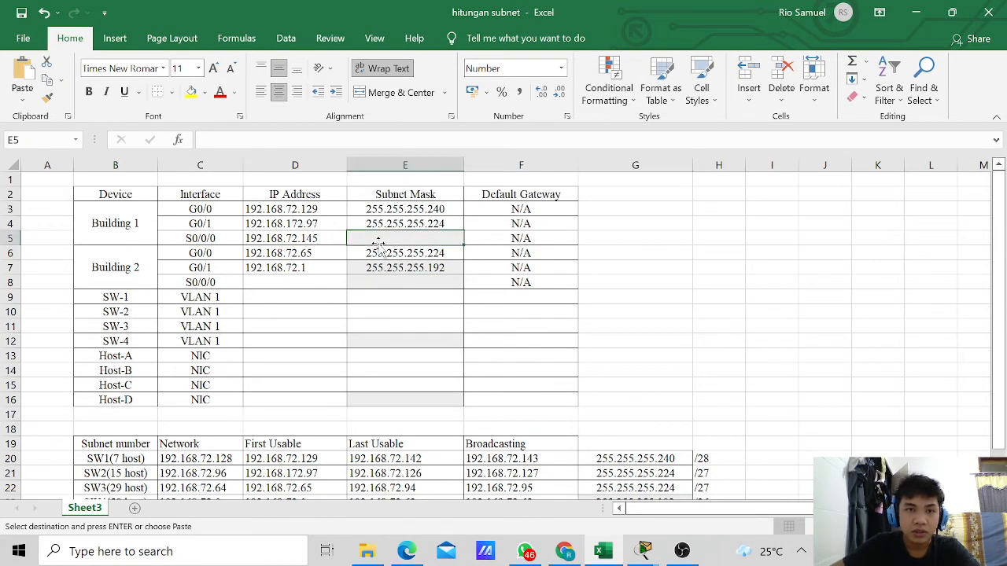
{"action": "key", "text": "ctrl+v"}
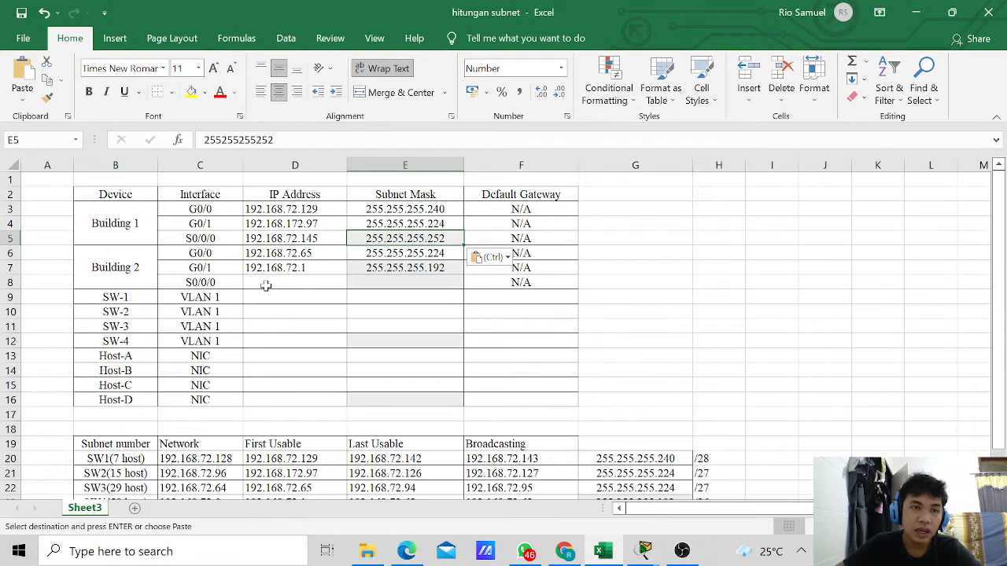
Step: Fill Building 2's S0/0/0 row from Building 1's S0/0/0 row, using IP address 192.168.72.146 and subnet mask 255.255.255.252
{"action": "left_click", "coordinate": [255, 237]}
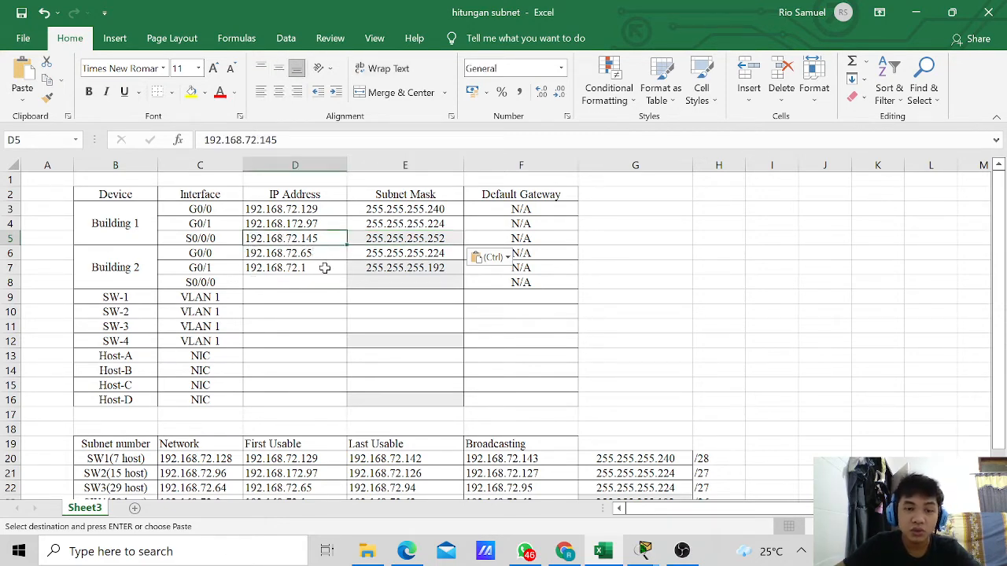
{"action": "key", "text": "ctrl+c"}
{"action": "left_click", "coordinate": [276, 282]}
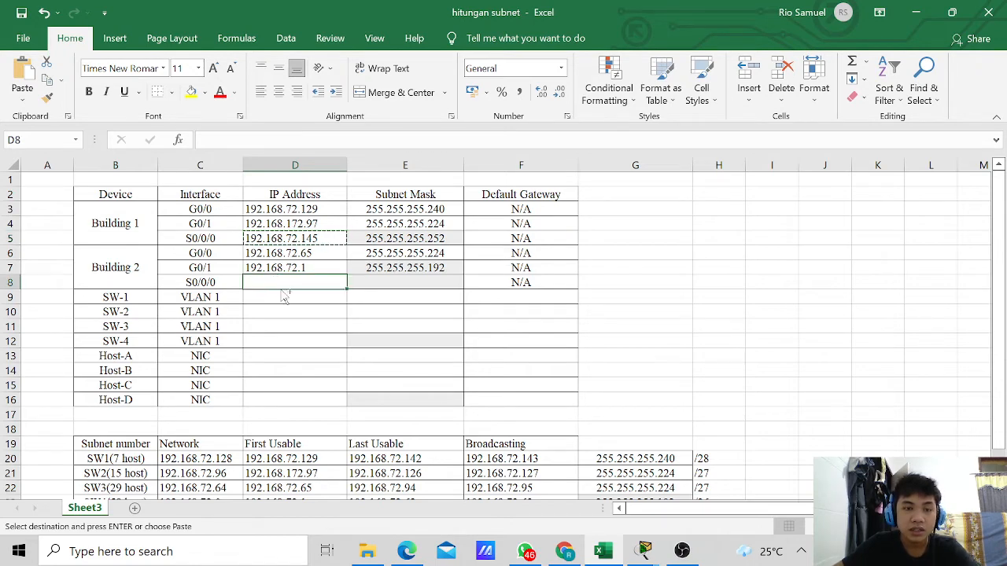
{"action": "key", "text": "ctrl+v"}
{"action": "double_click", "coordinate": [327, 281]}
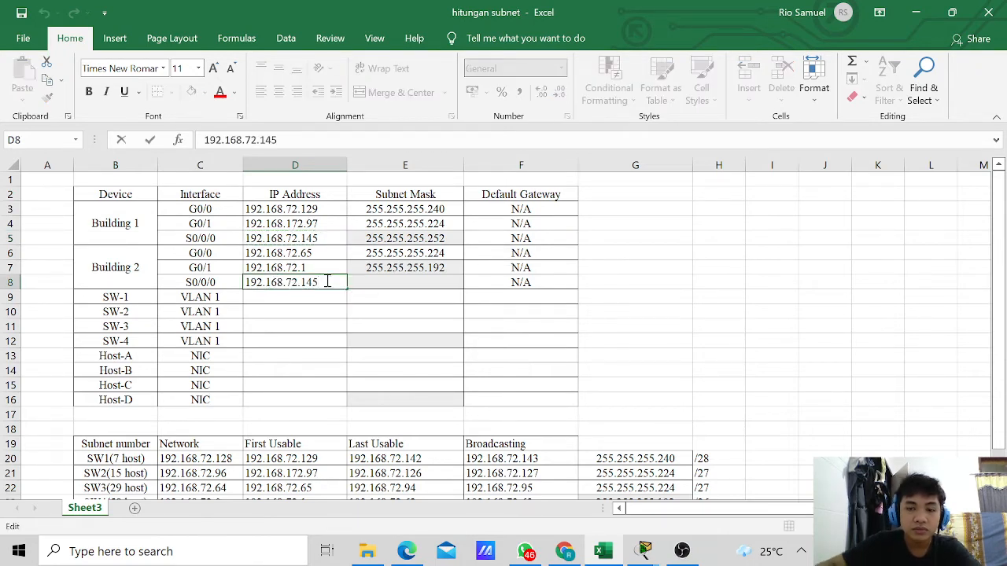
{"action": "key", "text": "BackSpace"}
{"action": "type", "text": "6"}
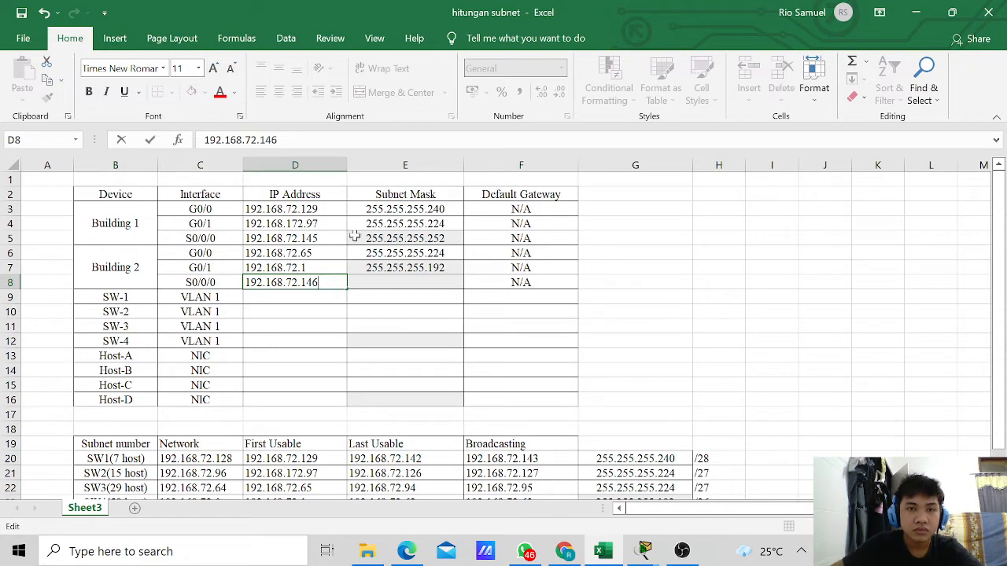
{"action": "left_click", "coordinate": [379, 238]}
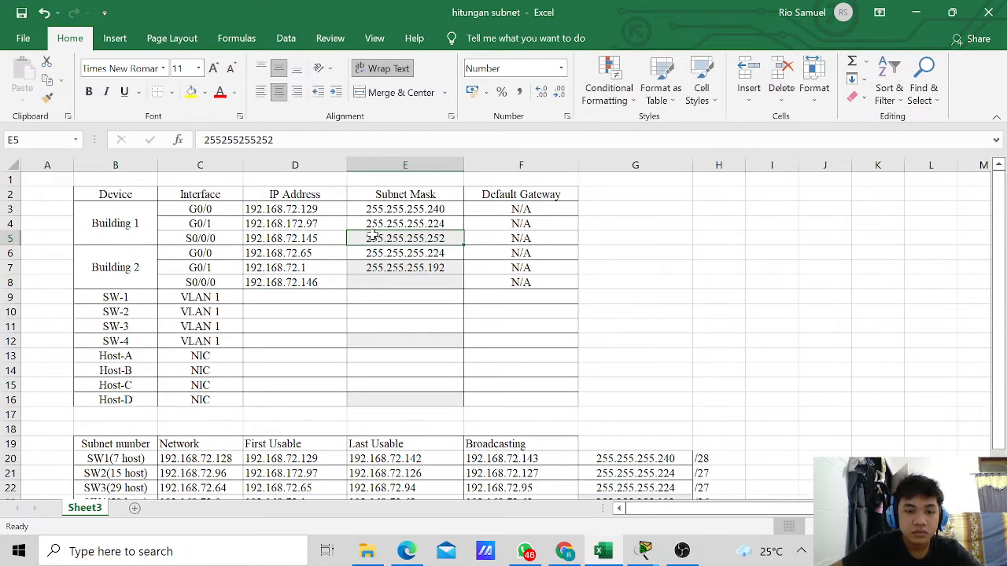
{"action": "key", "text": "ctrl+c"}
{"action": "left_click", "coordinate": [376, 281]}
{"action": "key", "text": "ctrl+v"}
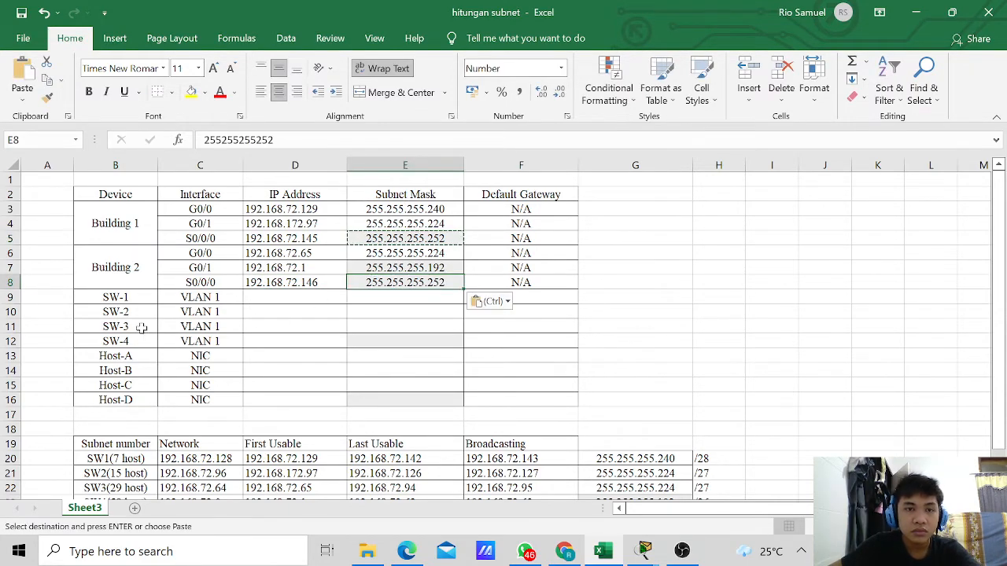
Step: Copy the IP addresses and subnet masks of Building 1's G0/0 and G0/1 into the SW-1 and SW-2 rows
{"action": "scroll", "coordinate": [141, 326], "scroll_direction": "down", "scroll_amount": 2}
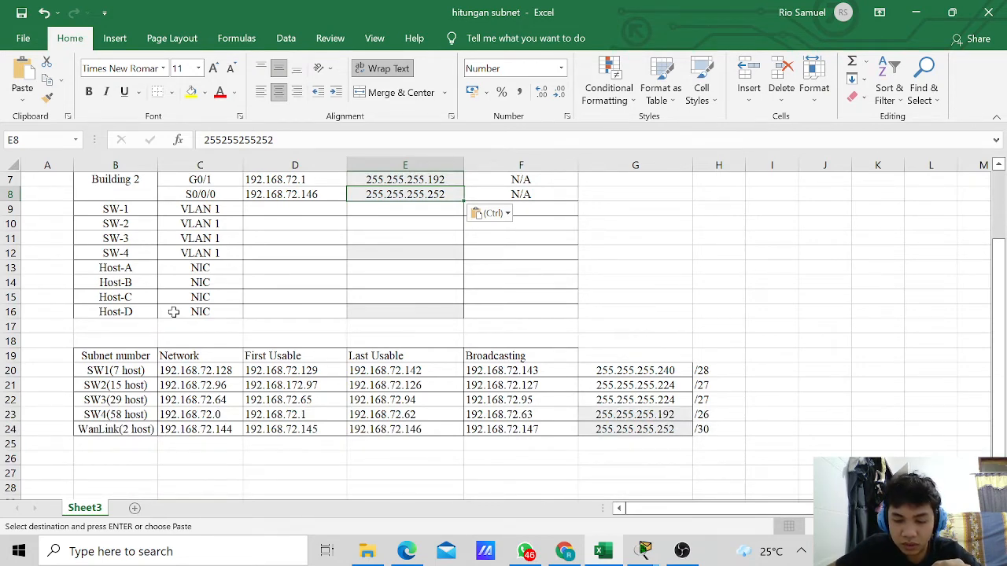
{"action": "scroll", "coordinate": [173, 311], "scroll_direction": "up", "scroll_amount": 2}
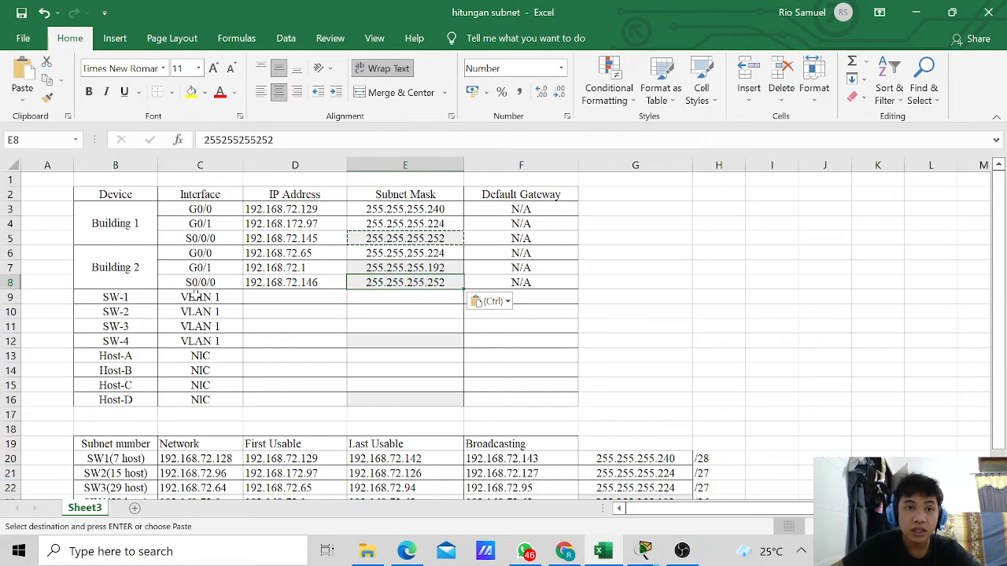
{"action": "left_click_drag", "start_coordinate": [270, 211], "coordinate": [385, 224]}
{"action": "key", "text": "ctrl+c"}
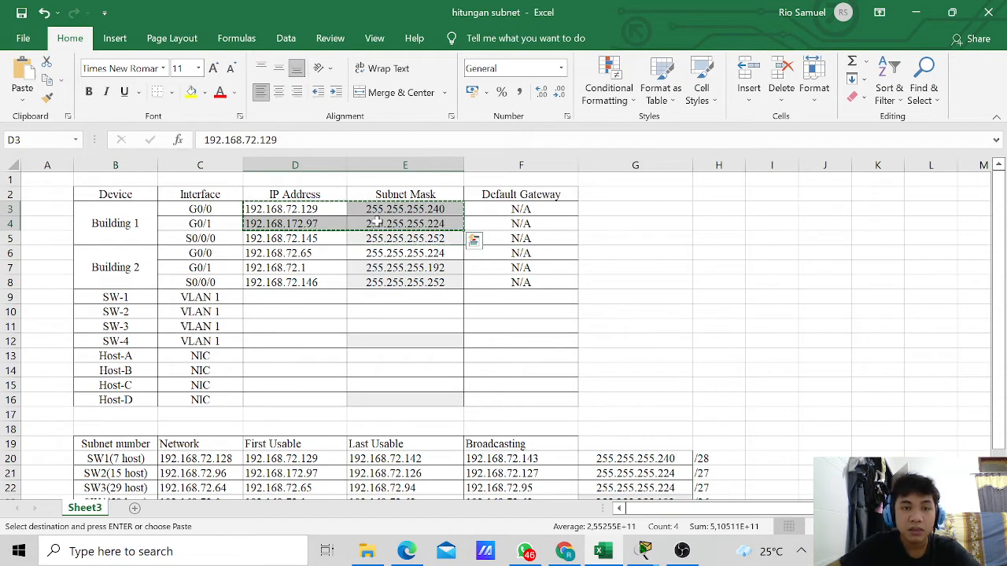
{"action": "left_click_drag", "start_coordinate": [259, 295], "coordinate": [370, 310]}
{"action": "key", "text": "ctrl+v"}
Step: Change the IP address of SW-1's VLAN 1 to 192.168.72.130
{"action": "double_click", "coordinate": [335, 300]}
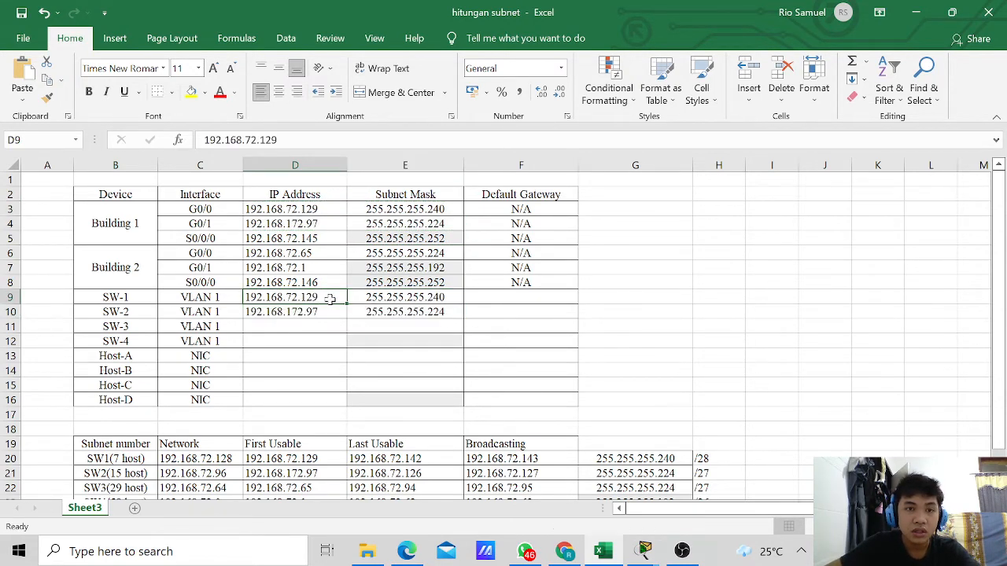
{"action": "key", "text": "BackSpace"}
{"action": "key", "text": "BackSpace"}
{"action": "type", "text": "30"}
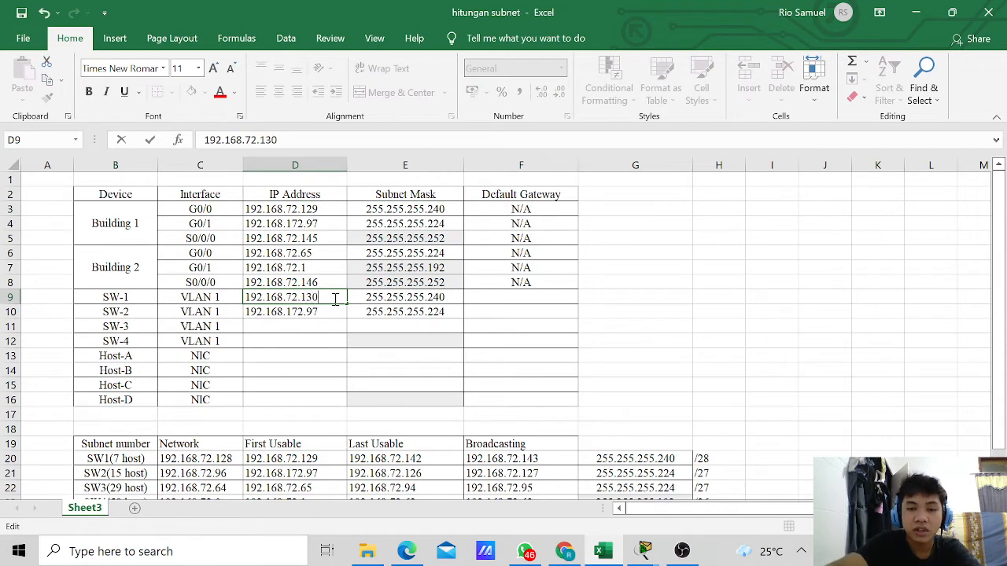
Step: Change the IP address of SW-2's VLAN 1 to 192.168.172.98
{"action": "double_click", "coordinate": [327, 312]}
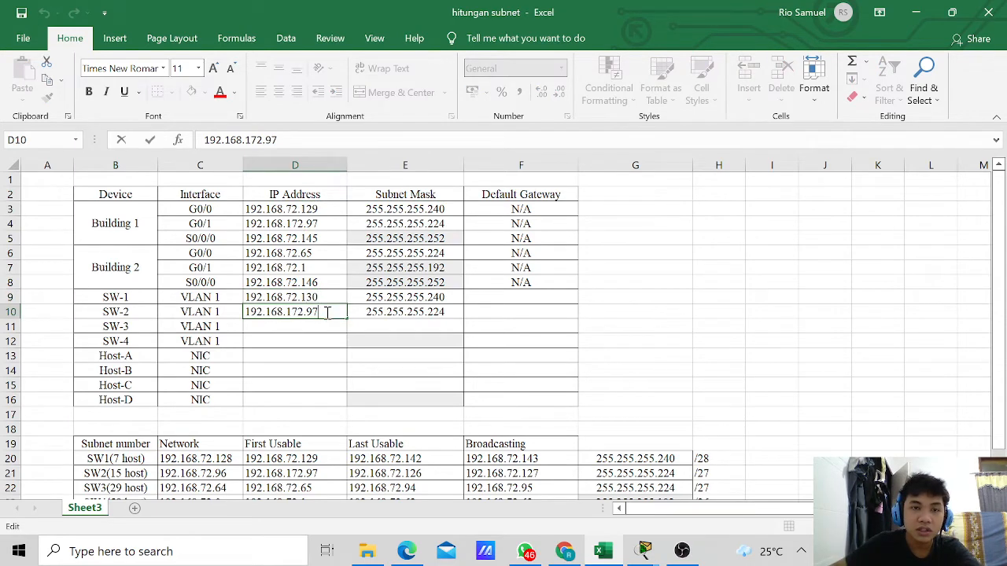
{"action": "key", "text": "BackSpace"}
{"action": "type", "text": "8"}
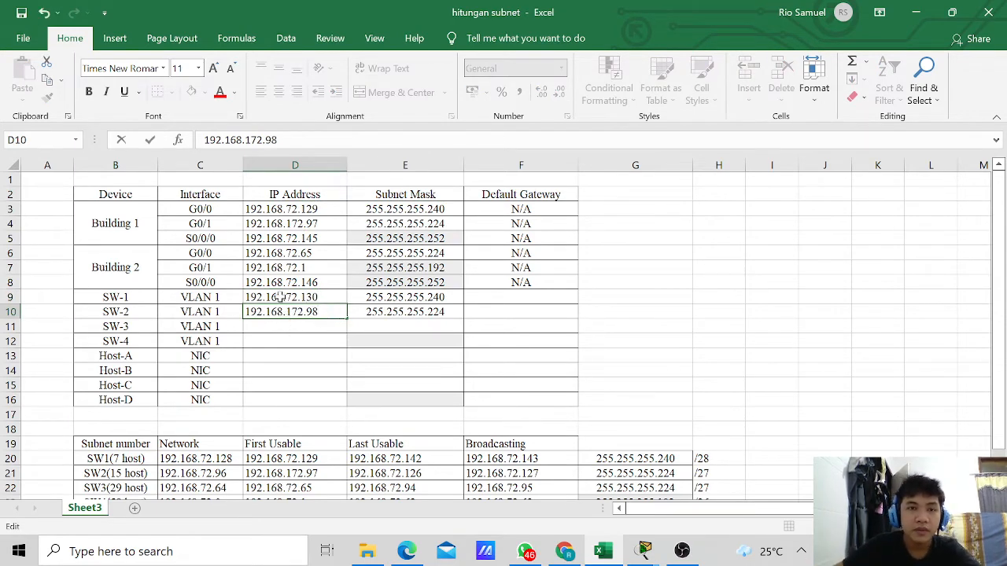
Step: Copy the IP addresses and subnet masks of Building 2's G0/0 and G0/1 into the SW-3 and SW-4 rows
{"action": "left_click_drag", "start_coordinate": [258, 252], "coordinate": [368, 266]}
{"action": "key", "text": "ctrl+c"}
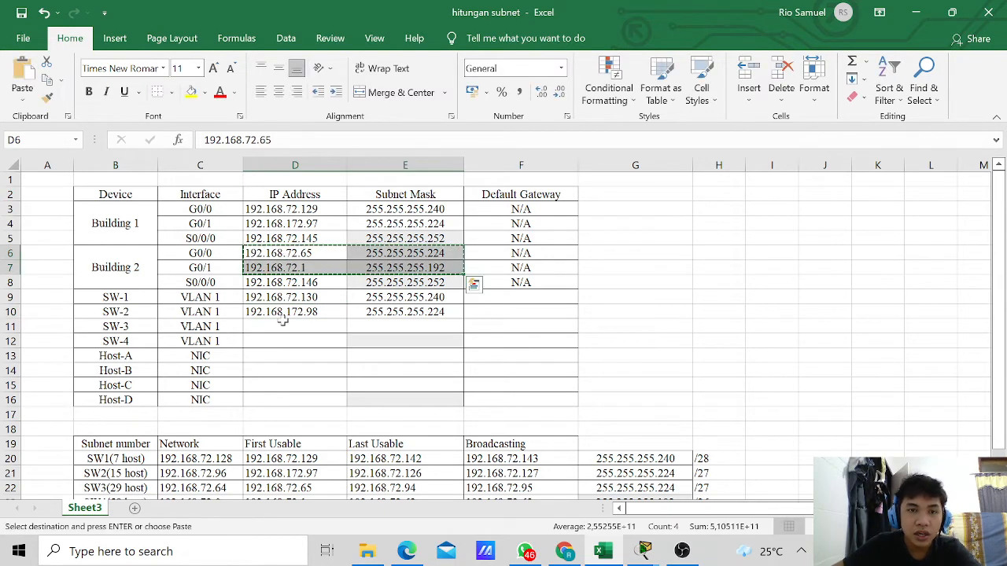
{"action": "left_click", "coordinate": [329, 330]}
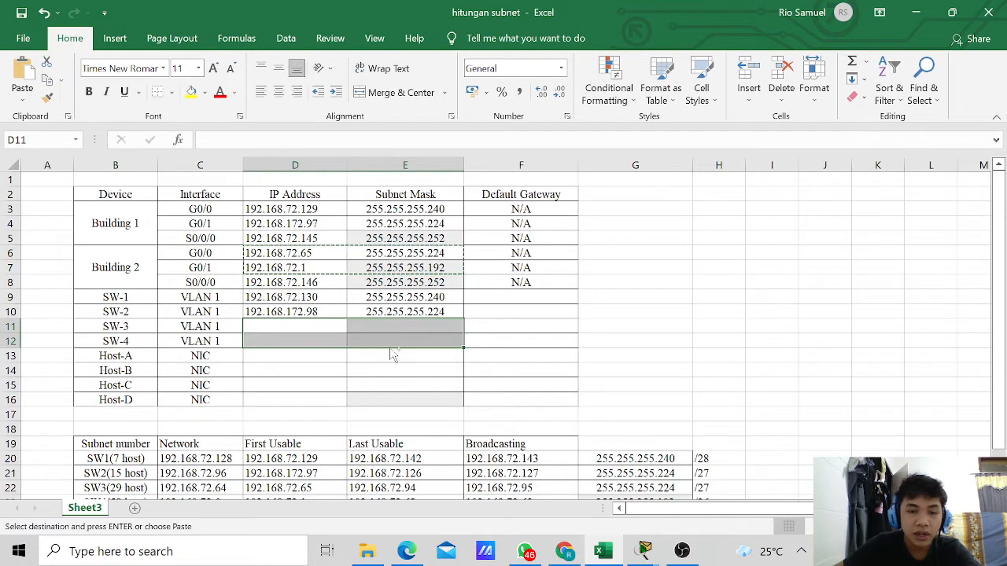
{"action": "key", "text": "ctrl+v"}
Step: Change SW-3's IP address to 192.168.72.66 and SW-4's IP address to 192.168.72.2
{"action": "left_click", "coordinate": [320, 325]}
{"action": "double_click", "coordinate": [320, 325]}
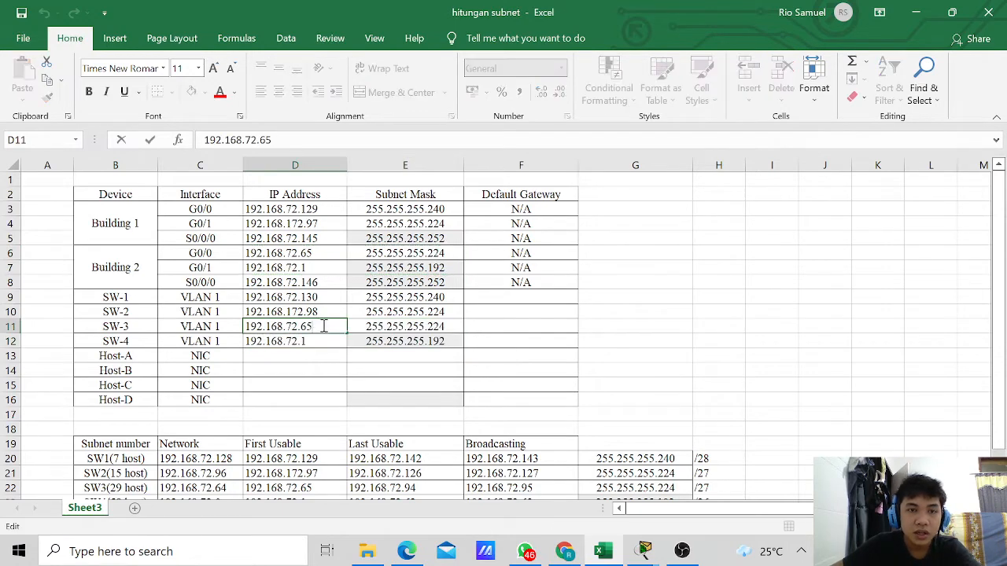
{"action": "key", "text": "BackSpace"}
{"action": "type", "text": "6"}
{"action": "double_click", "coordinate": [310, 342]}
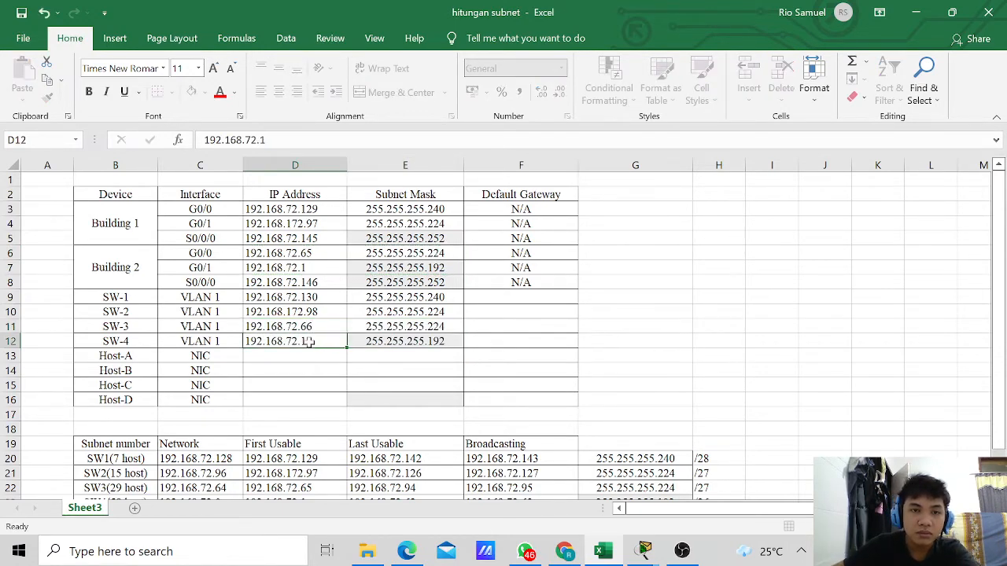
{"action": "key", "text": "BackSpace"}
{"action": "type", "text": "2"}
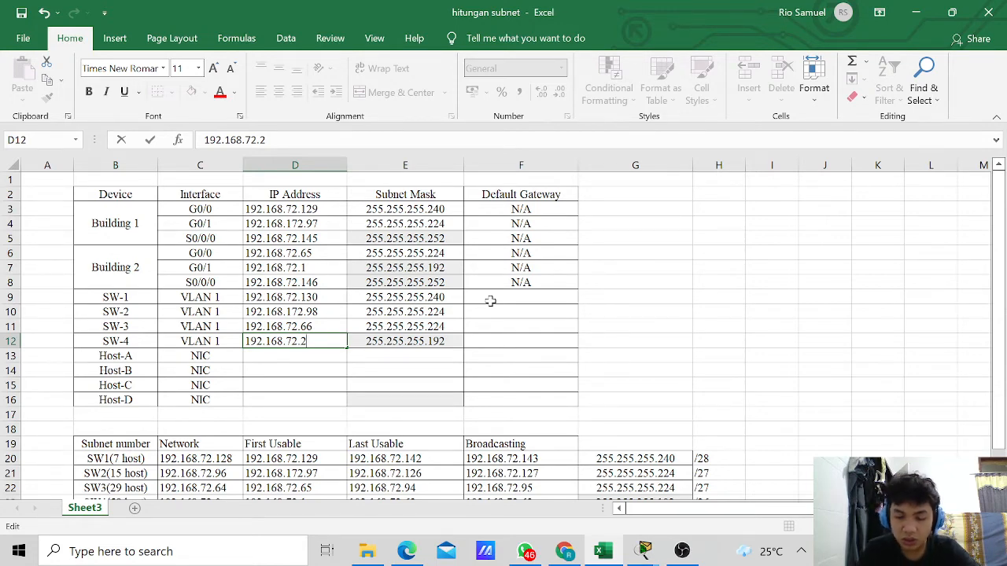
Step: Fill the IP addresses of Host-A to Host-D with the last usable addresses of subnets SW1 to SW4, copied from the subnet table
{"action": "scroll", "coordinate": [490, 301], "scroll_direction": "down", "scroll_amount": 1}
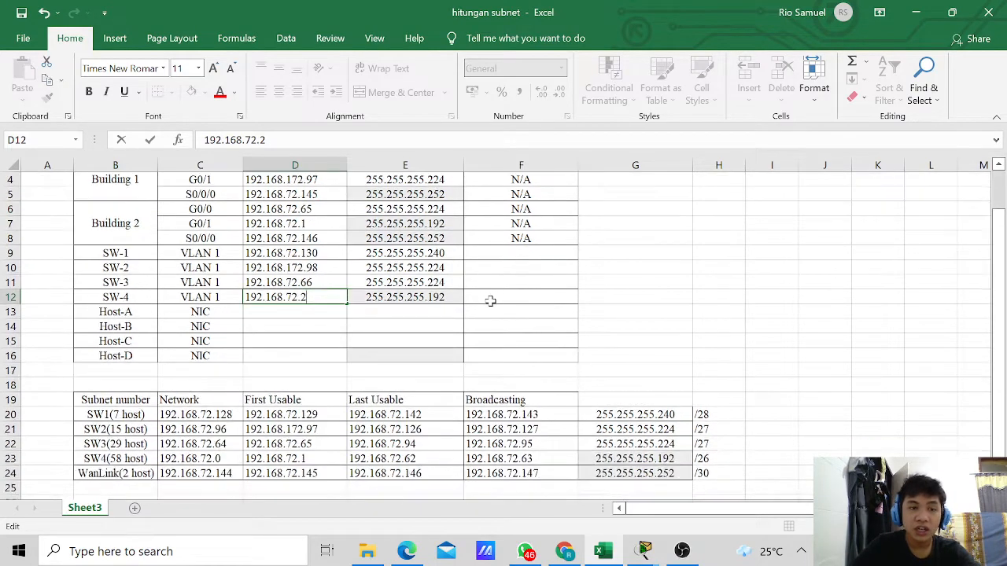
{"action": "scroll", "coordinate": [487, 302], "scroll_direction": "down", "scroll_amount": 1}
{"action": "left_click", "coordinate": [297, 267]}
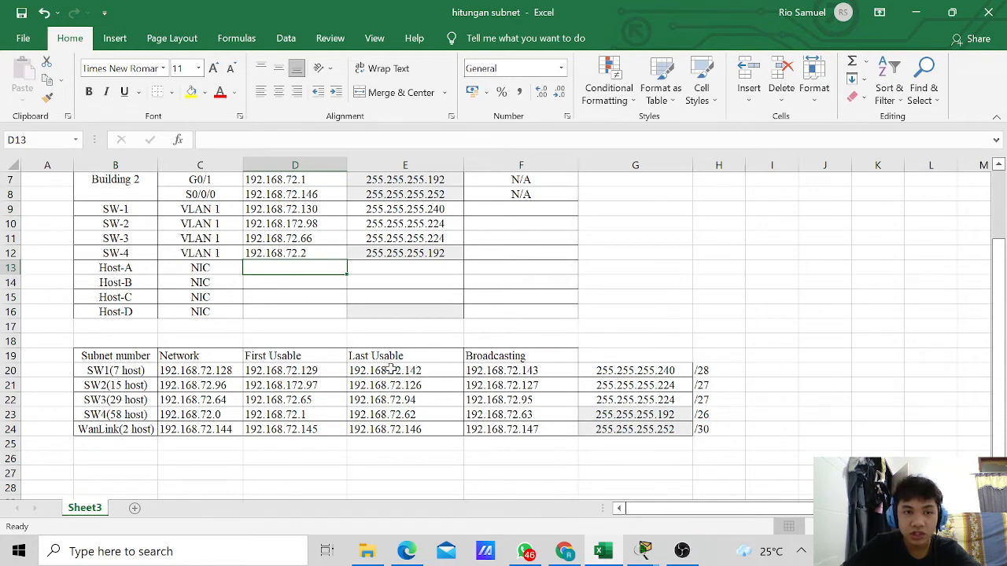
{"action": "left_click_drag", "start_coordinate": [391, 370], "coordinate": [412, 411]}
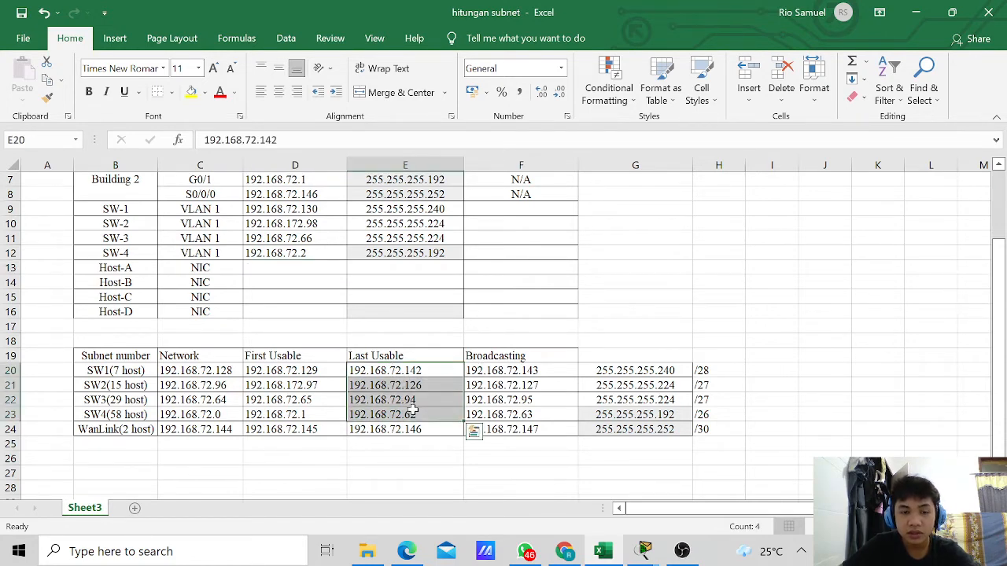
{"action": "key", "text": "ctrl+c"}
{"action": "left_click_drag", "start_coordinate": [280, 267], "coordinate": [298, 308]}
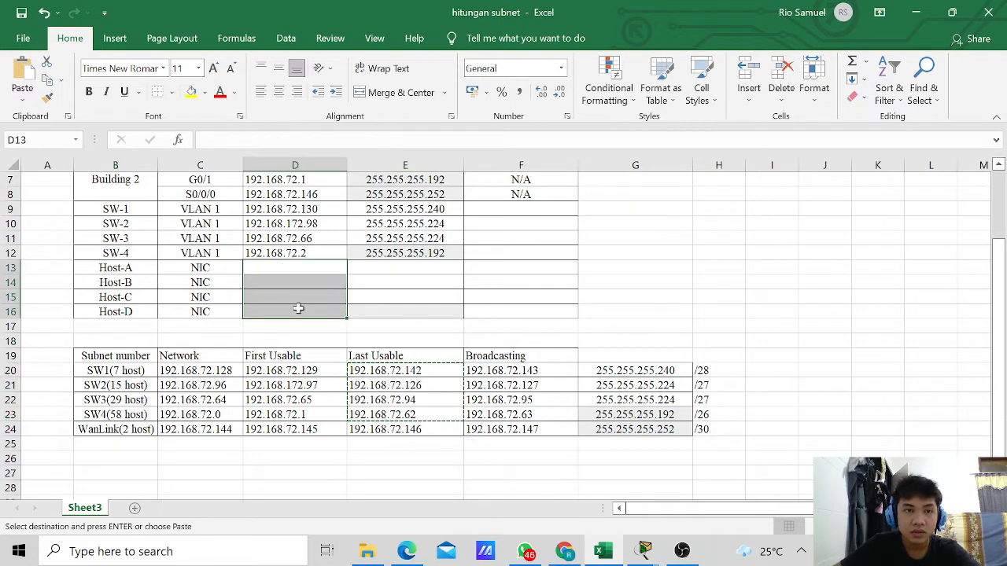
{"action": "key", "text": "ctrl+v"}
Step: Fill the subnet masks of Host-A to Host-D with the masks of subnets SW1 to SW4, copied from the subnet table
{"action": "scroll", "coordinate": [440, 302], "scroll_direction": "up", "scroll_amount": 1}
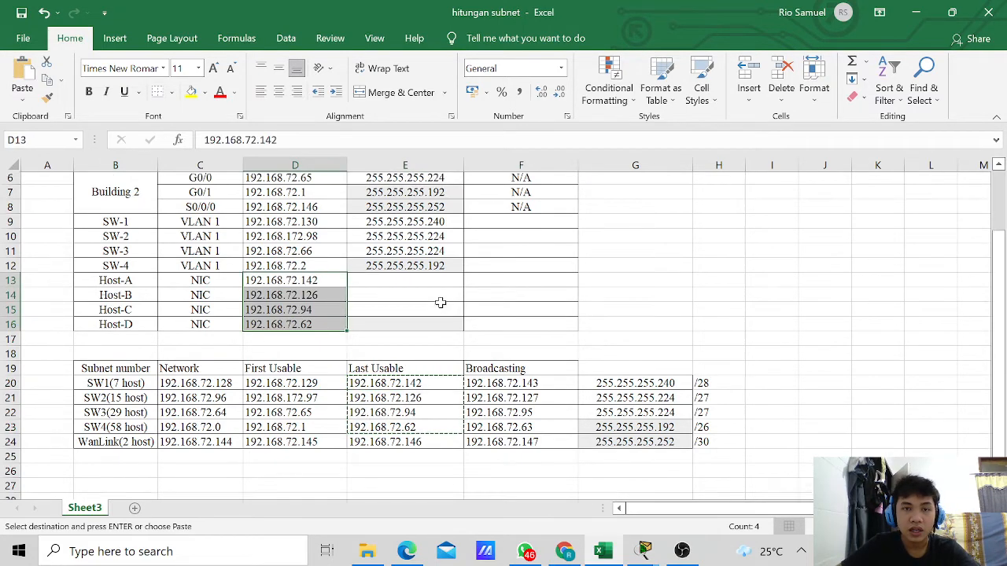
{"action": "scroll", "coordinate": [440, 302], "scroll_direction": "up", "scroll_amount": 1}
{"action": "left_click", "coordinate": [621, 414]}
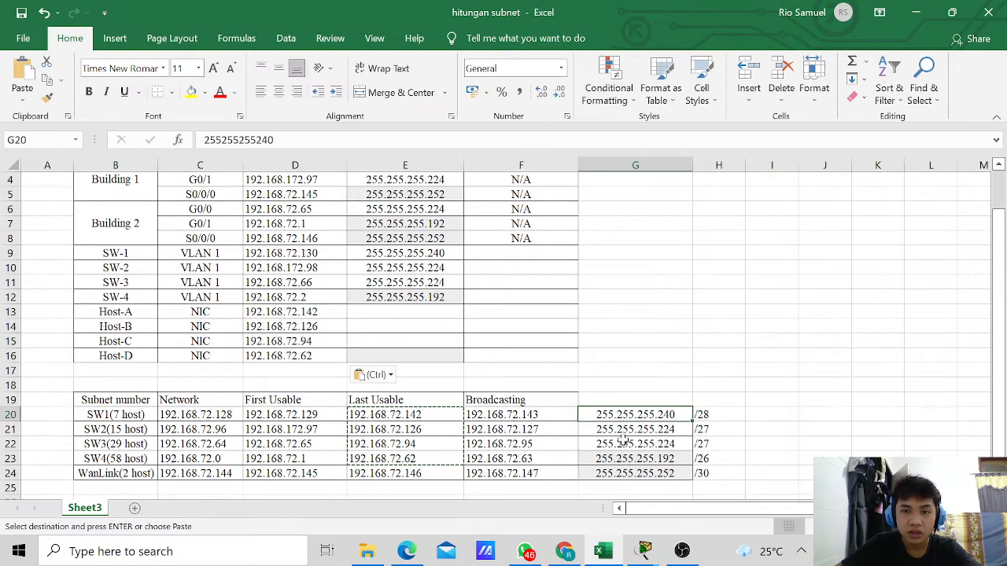
{"action": "left_click_drag", "start_coordinate": [622, 440], "coordinate": [625, 459]}
{"action": "key", "text": "ctrl+c"}
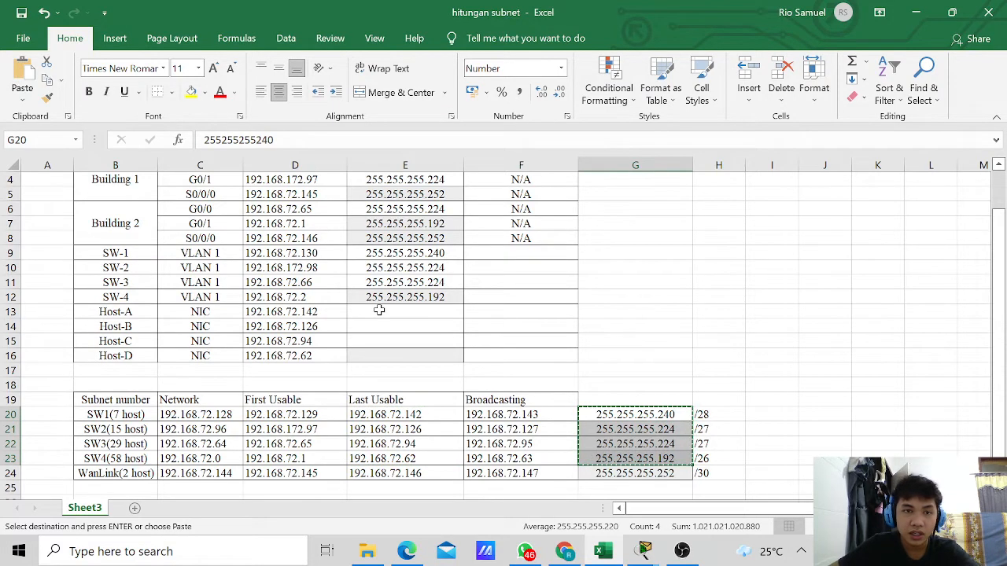
{"action": "left_click_drag", "start_coordinate": [379, 310], "coordinate": [391, 351]}
{"action": "key", "text": "ctrl+v"}
{"action": "scroll", "coordinate": [450, 314], "scroll_direction": "up", "scroll_amount": 1}
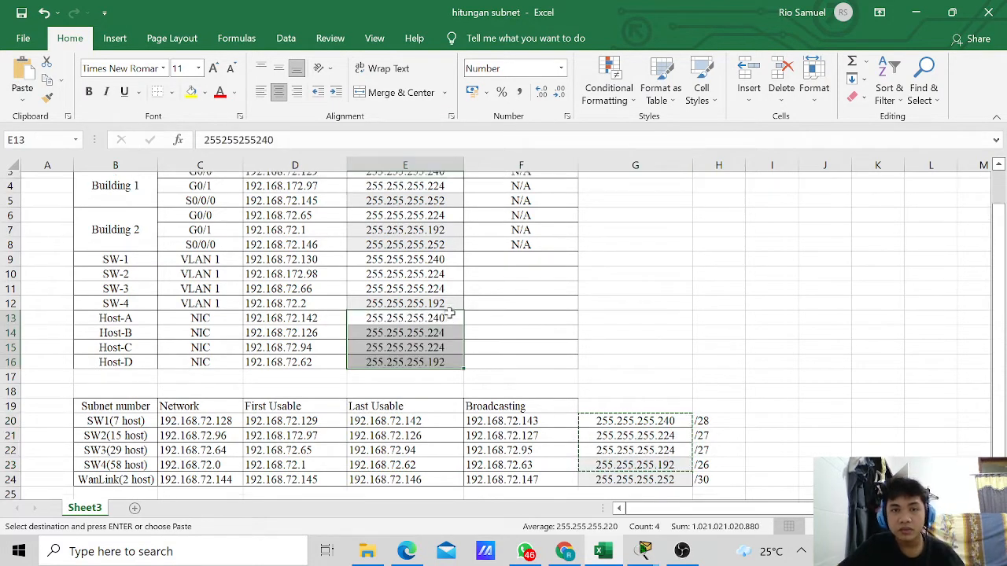
{"action": "scroll", "coordinate": [449, 314], "scroll_direction": "up", "scroll_amount": 1}
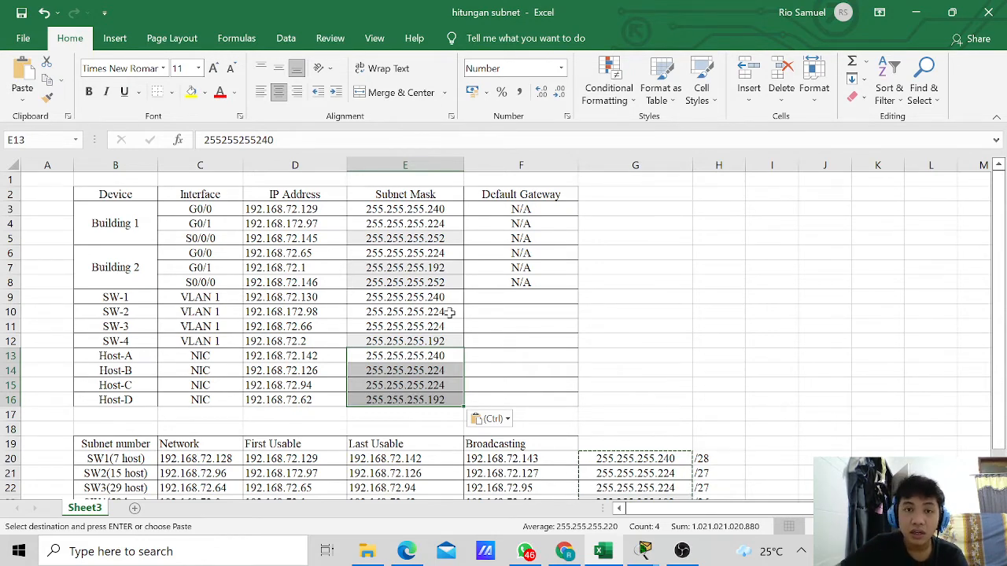
Step: Set the default gateways of SW-1 and SW-2 to Building 1's G0/0 and G0/1 addresses, 192.168.72.129 and 192.168.172.97
{"action": "left_click_drag", "start_coordinate": [270, 209], "coordinate": [311, 226]}
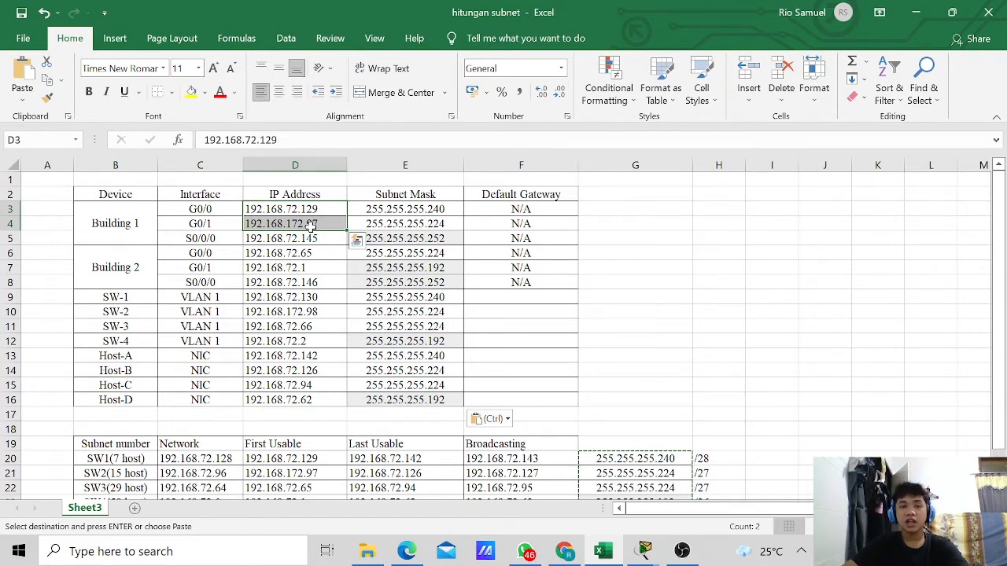
{"action": "key", "text": "ctrl+c"}
{"action": "left_click_drag", "start_coordinate": [499, 298], "coordinate": [507, 310]}
{"action": "key", "text": "ctrl+v"}
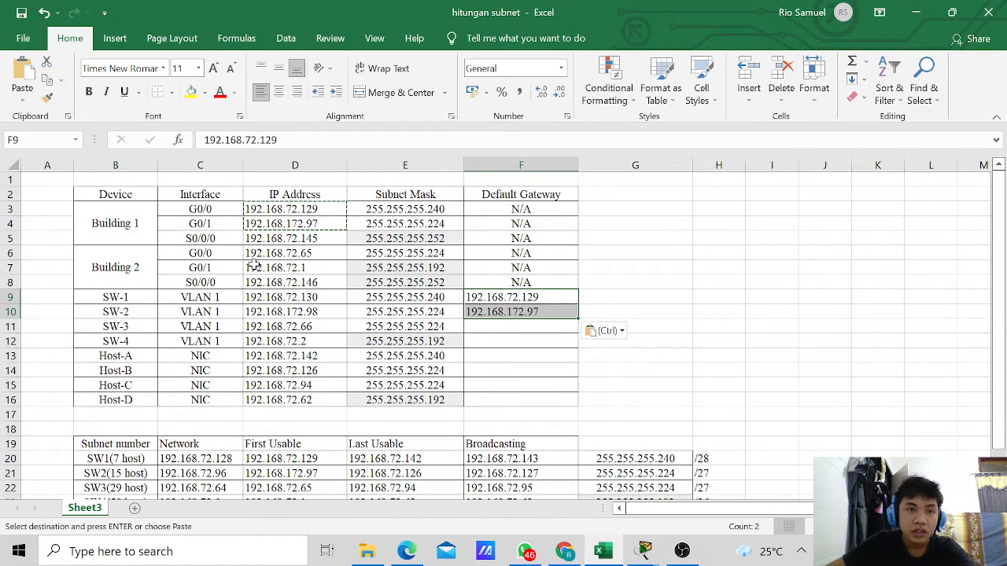
Step: Set the default gateways of SW-3 and SW-4 to Building 2's G0/0 and G0/1 addresses, 192.168.72.65 and 192.168.72.1
{"action": "left_click_drag", "start_coordinate": [275, 253], "coordinate": [305, 267]}
{"action": "key", "text": "ctrl+c"}
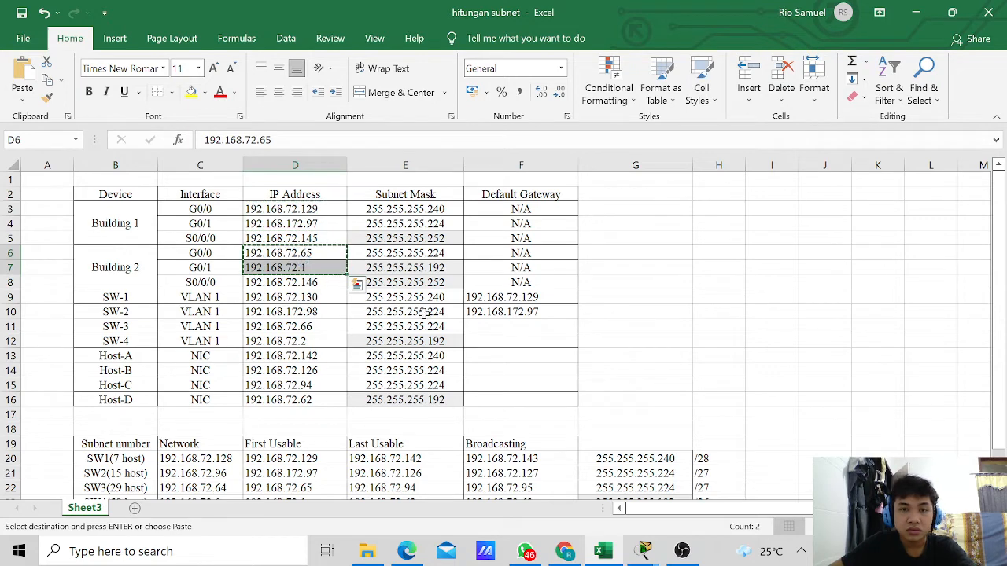
{"action": "left_click_drag", "start_coordinate": [493, 326], "coordinate": [506, 338]}
{"action": "key", "text": "ctrl+v"}
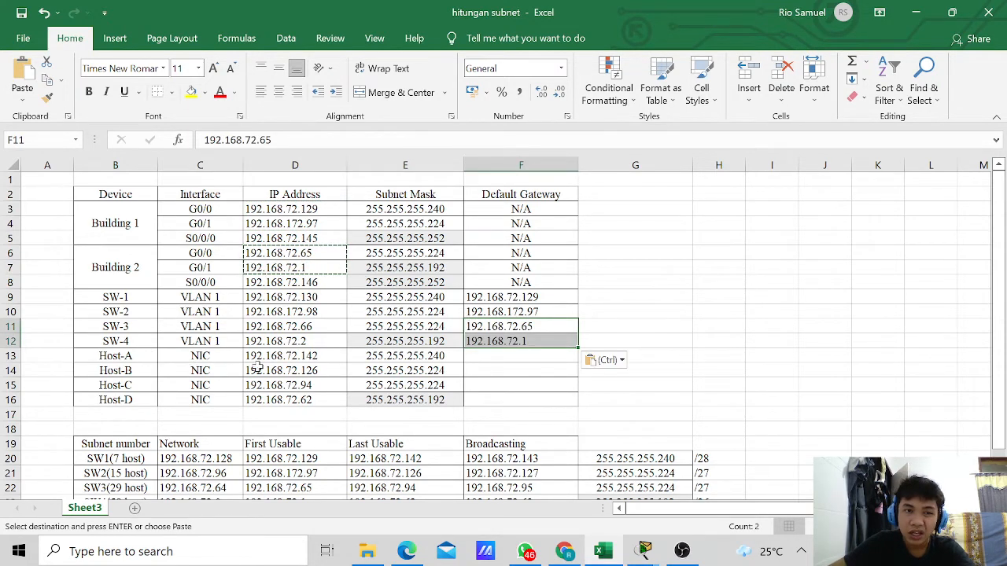
Step: Copy the default gateways of SW-1 to SW-4 into the Host-A to Host-D rows
{"action": "left_click_drag", "start_coordinate": [491, 305], "coordinate": [511, 340]}
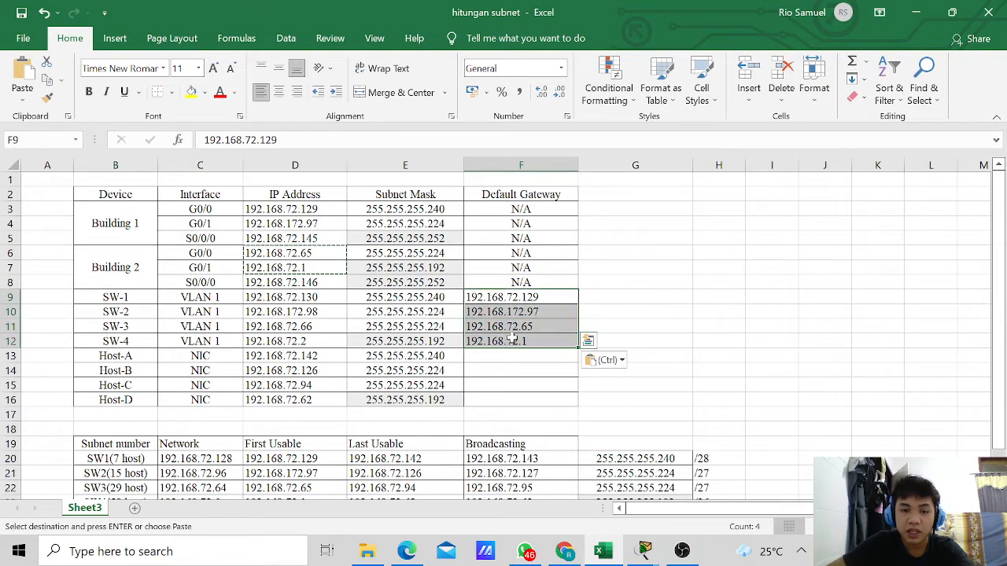
{"action": "key", "text": "ctrl+c"}
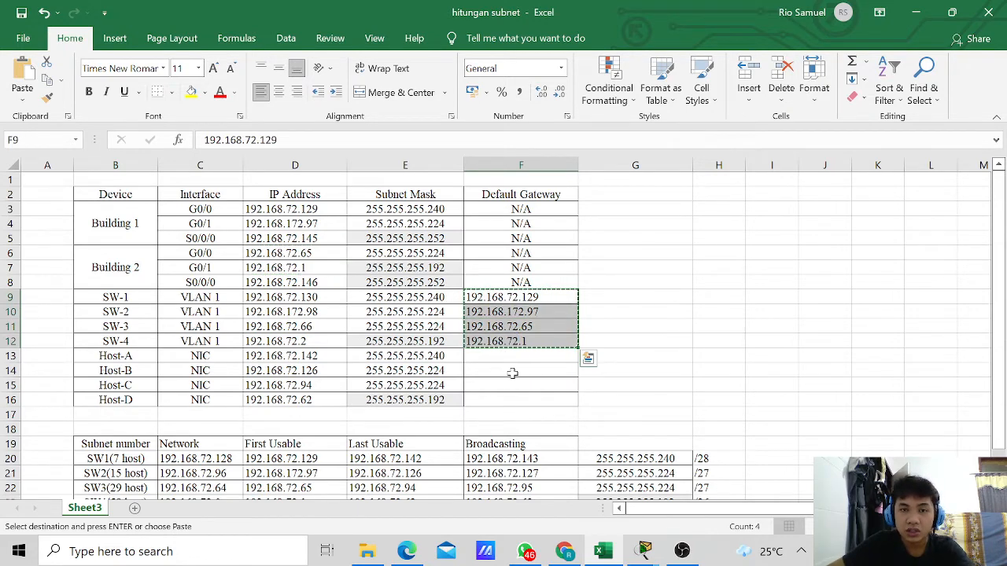
{"action": "left_click_drag", "start_coordinate": [507, 357], "coordinate": [513, 398]}
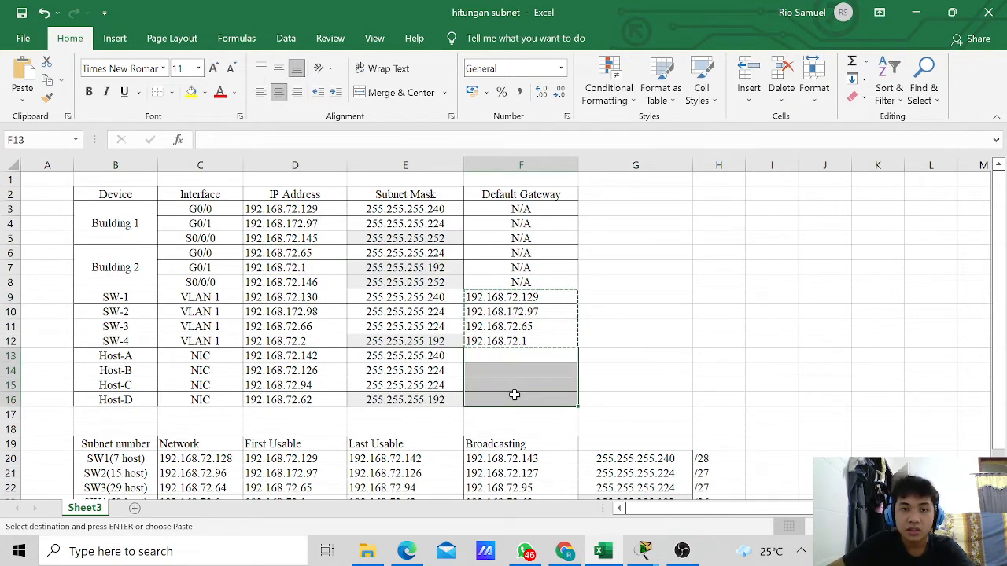
{"action": "key", "text": "ctrl+v"}
{"action": "left_click", "coordinate": [777, 324]}
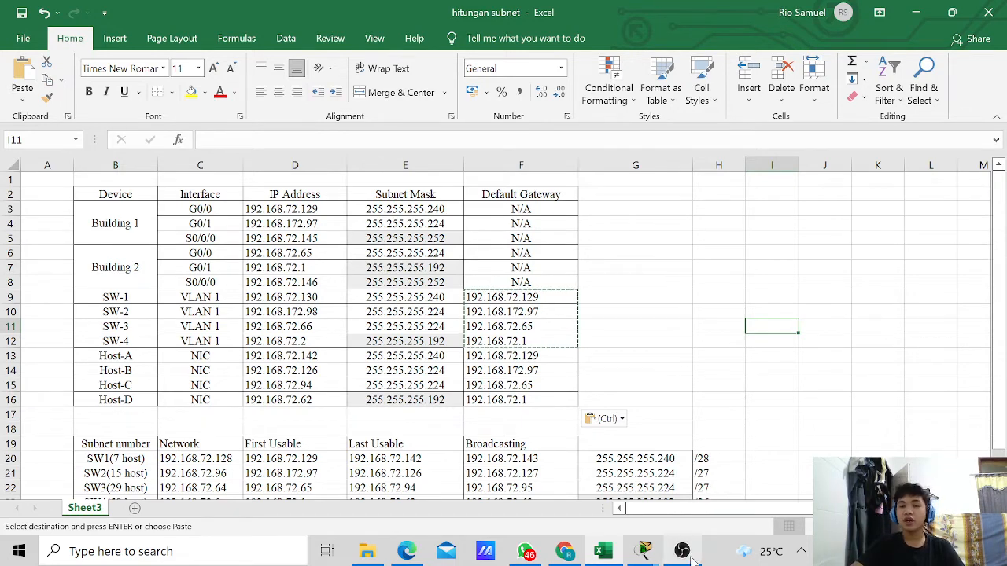
Step: Switch to the Cisco Packet Tracer topology and start a command-line session on the Building1 router
{"action": "left_click", "coordinate": [644, 554]}
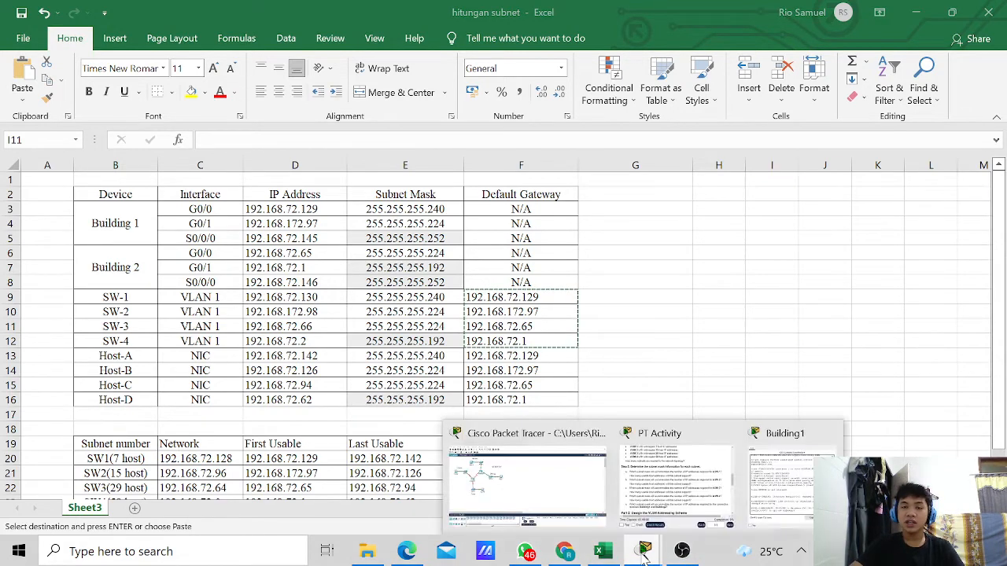
{"action": "left_click", "coordinate": [521, 503]}
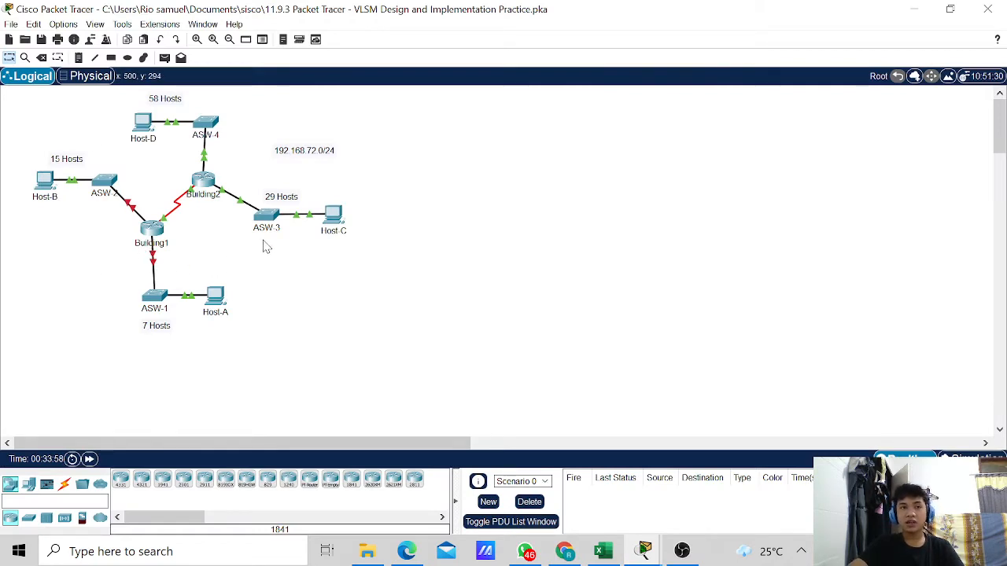
{"action": "left_click", "coordinate": [154, 229]}
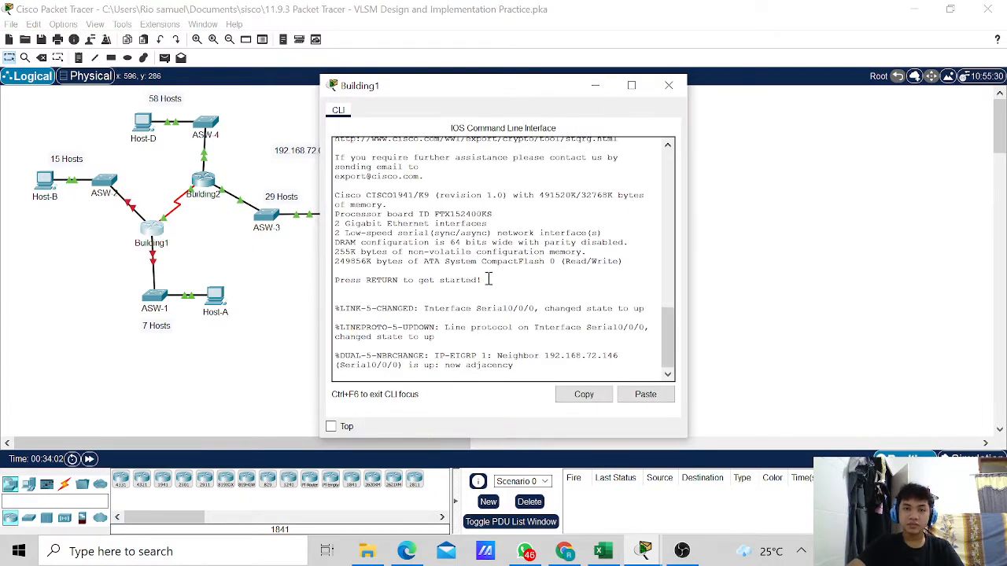
{"action": "key", "text": "Return"}
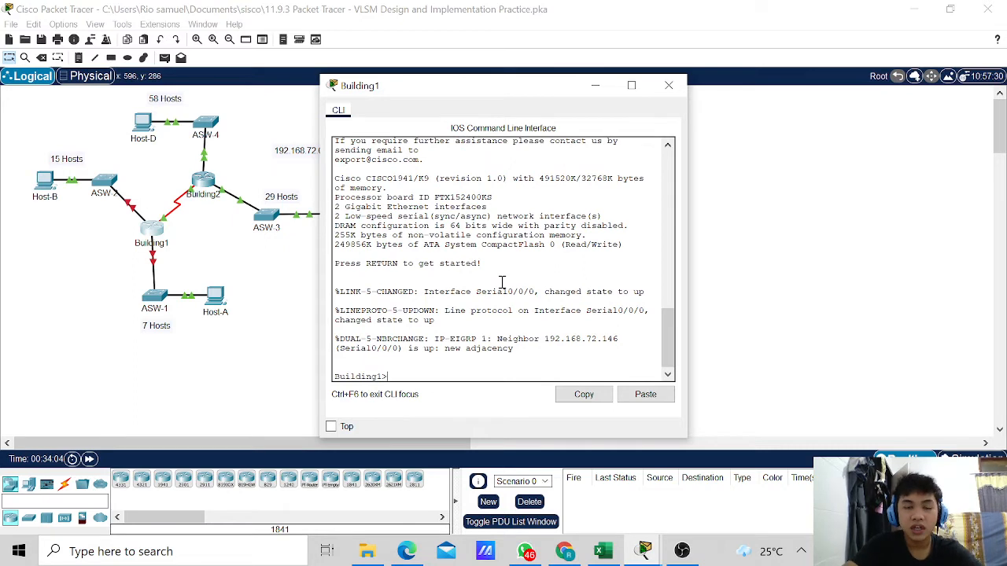
Step: Enter privileged mode with en and global configuration mode with config t on Building1
{"action": "type", "text": "en"}
{"action": "key", "text": "Return"}
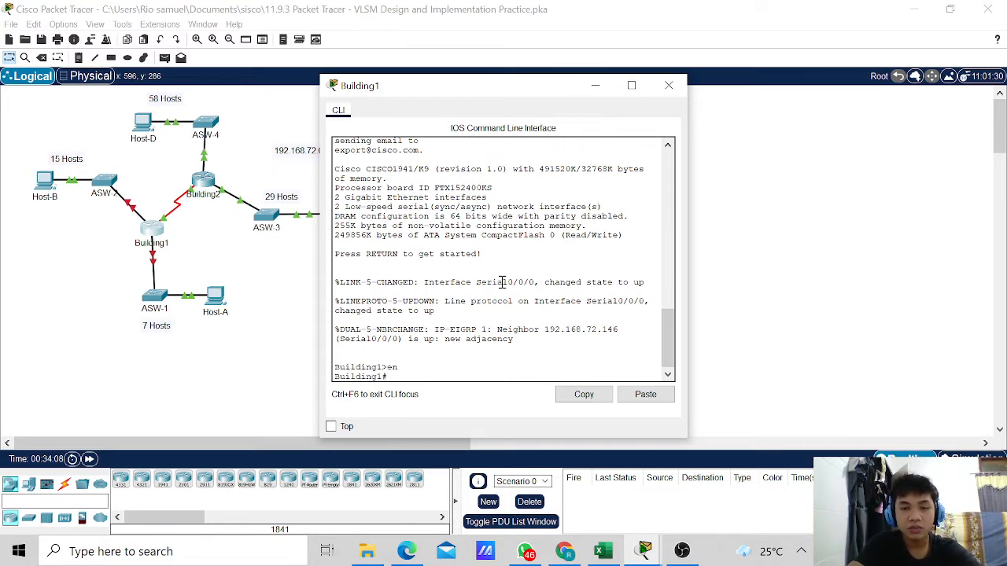
{"action": "type", "text": "conf"}
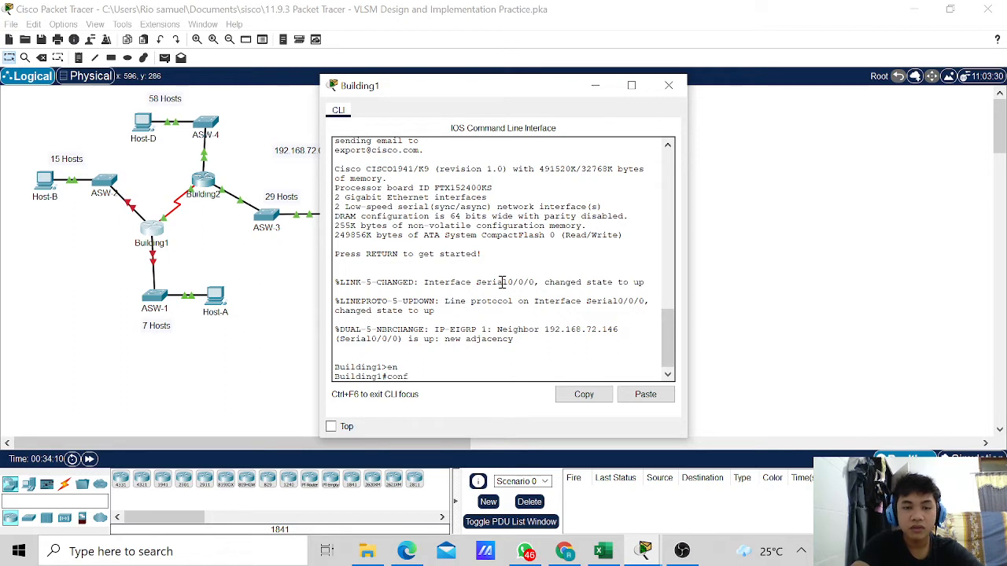
{"action": "type", "text": "ig t"}
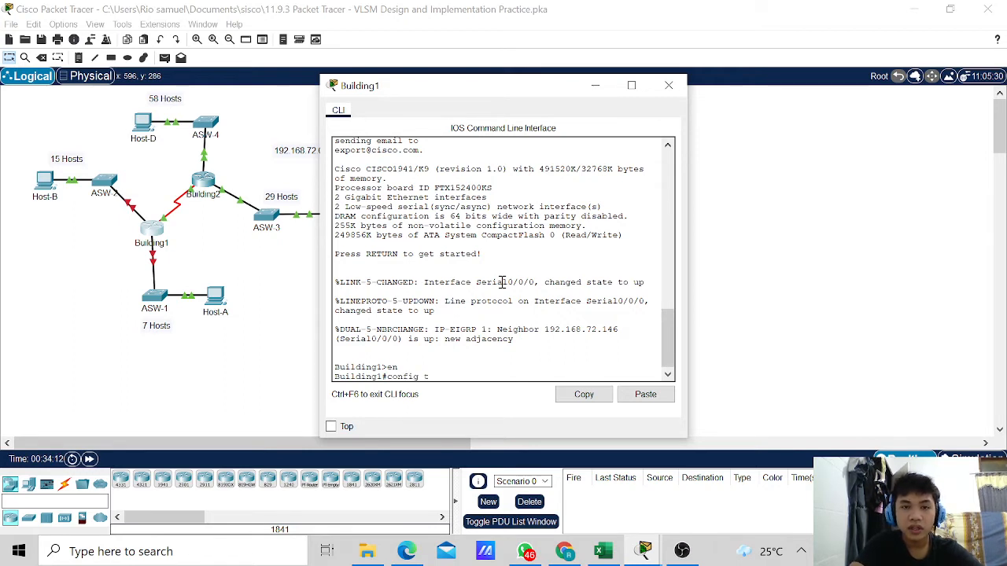
{"action": "key", "text": "Return"}
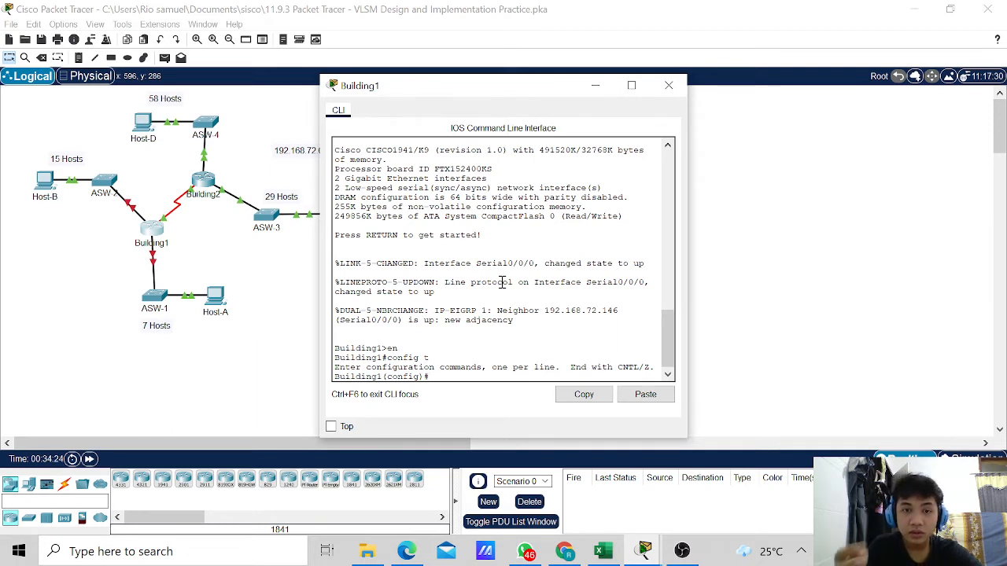
Step: Enter interface configuration mode for g0/0 on Building1 with int g0/0
{"action": "type", "text": "int"}
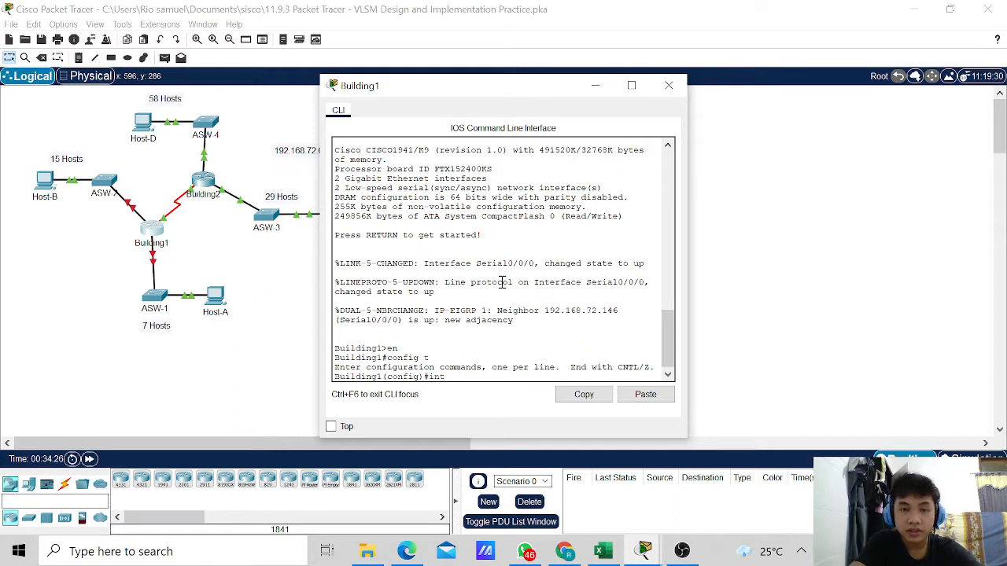
{"action": "type", "text": " g0/0"}
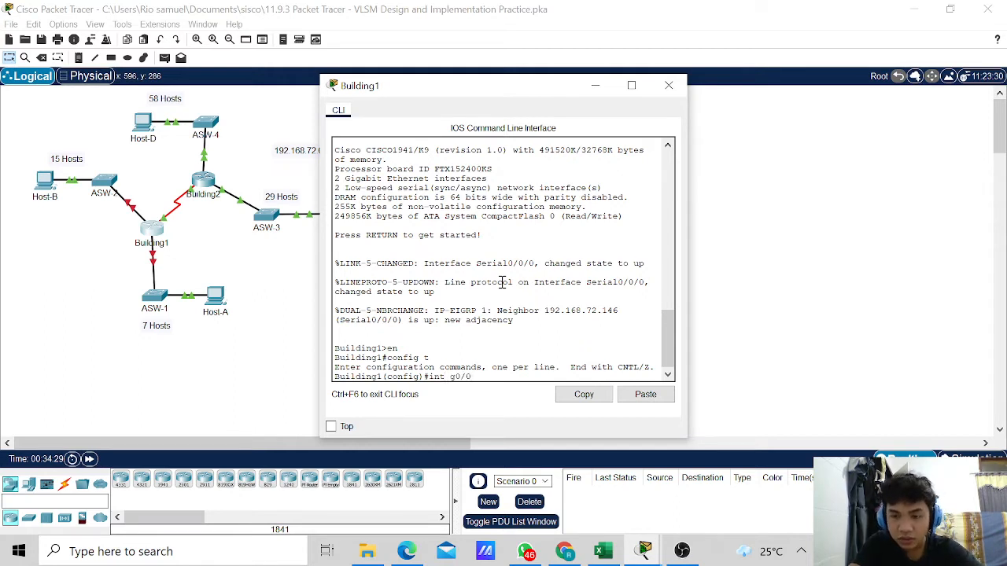
{"action": "key", "text": "Return"}
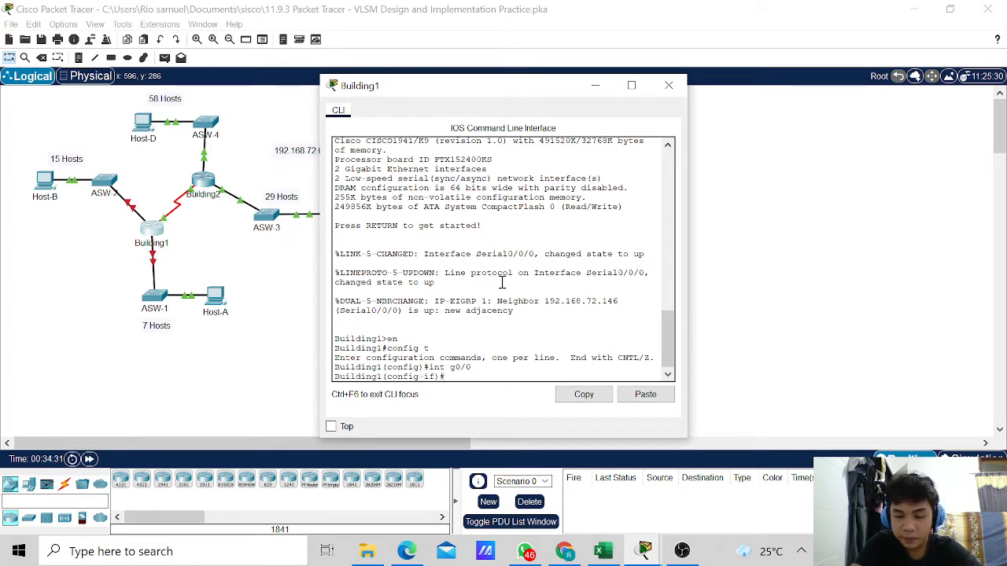
Step: Begin an ip add command for g0/0 and place the Building1 console beside the addressing table in Excel
{"action": "type", "text": "ip"}
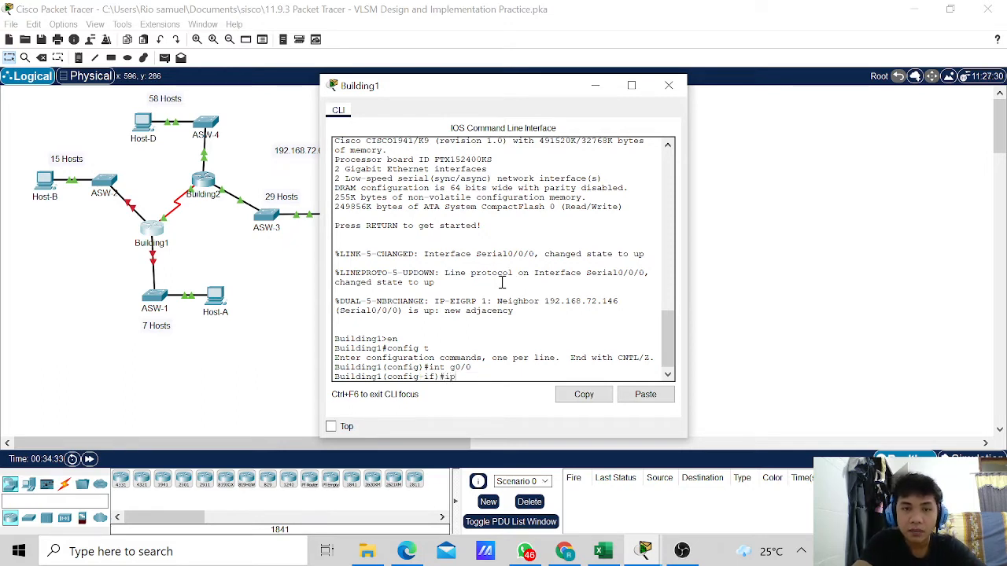
{"action": "type", "text": " add"}
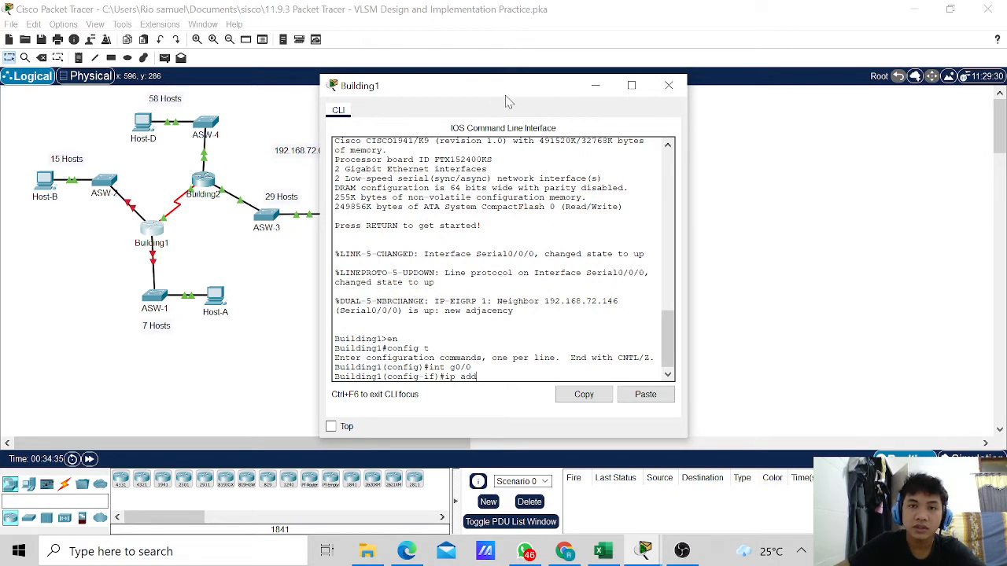
{"action": "left_click", "coordinate": [603, 551]}
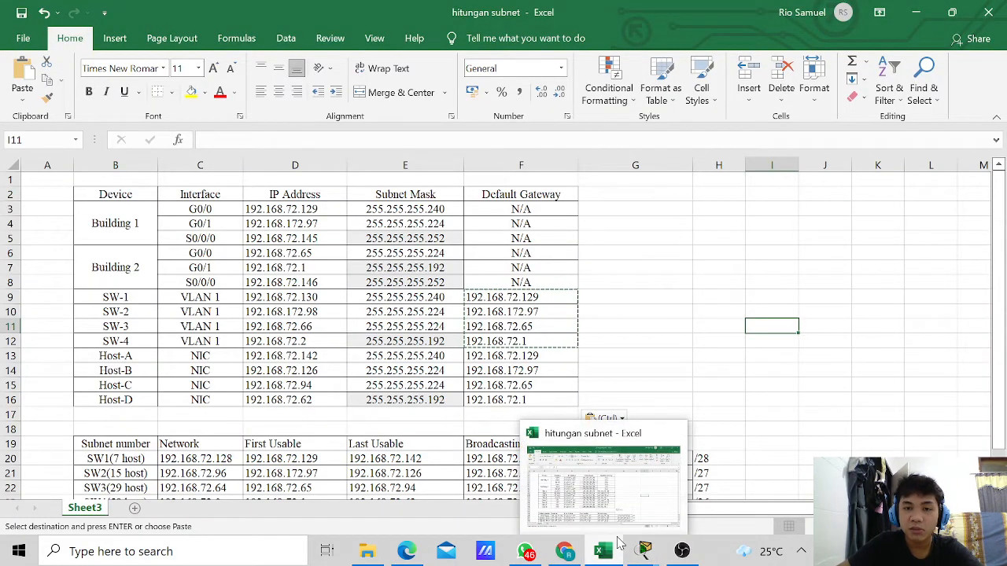
{"action": "mouse_move", "coordinate": [645, 551]}
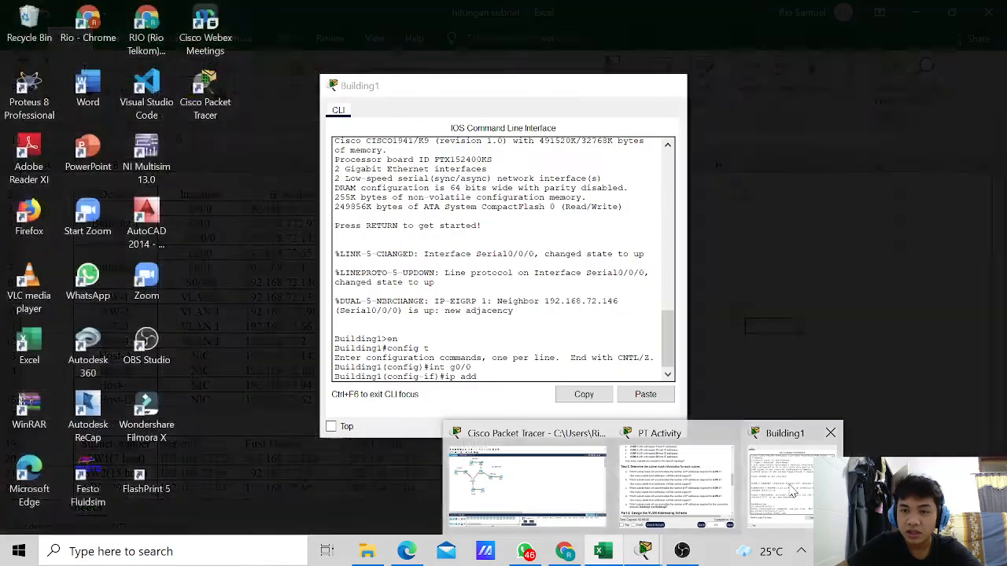
{"action": "left_click", "coordinate": [756, 490]}
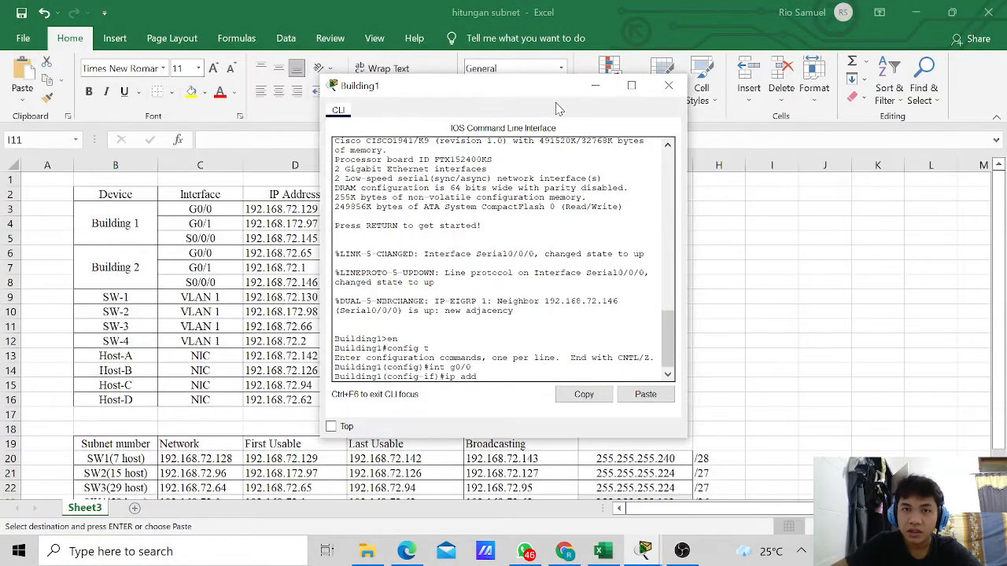
{"action": "left_click_drag", "start_coordinate": [598, 118], "coordinate": [830, 124]}
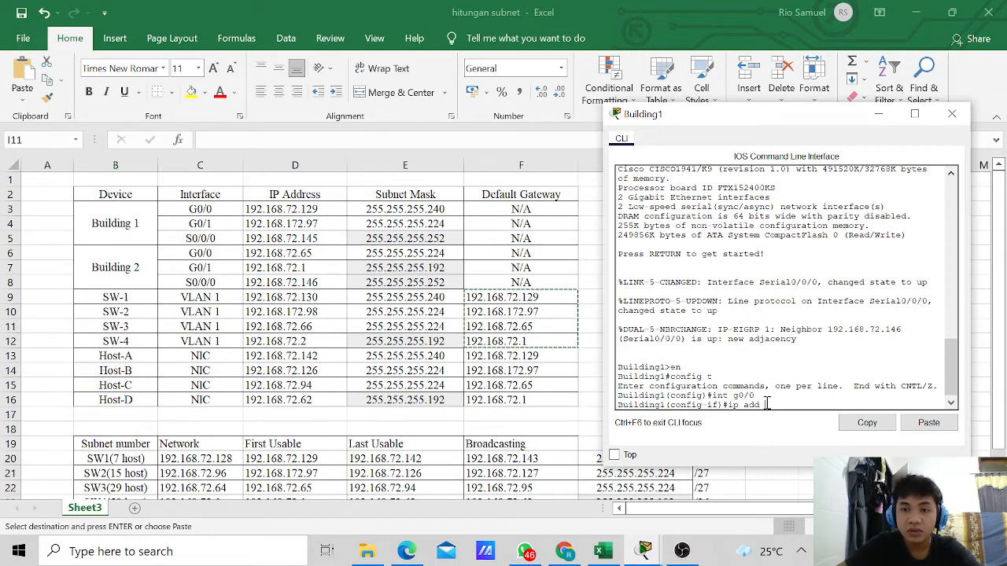
Step: Complete the ip add command to assign 192.168.72.129 with subnet mask 255.255.255.240 to g0/0 on Building1
{"action": "type", "text": "92"}
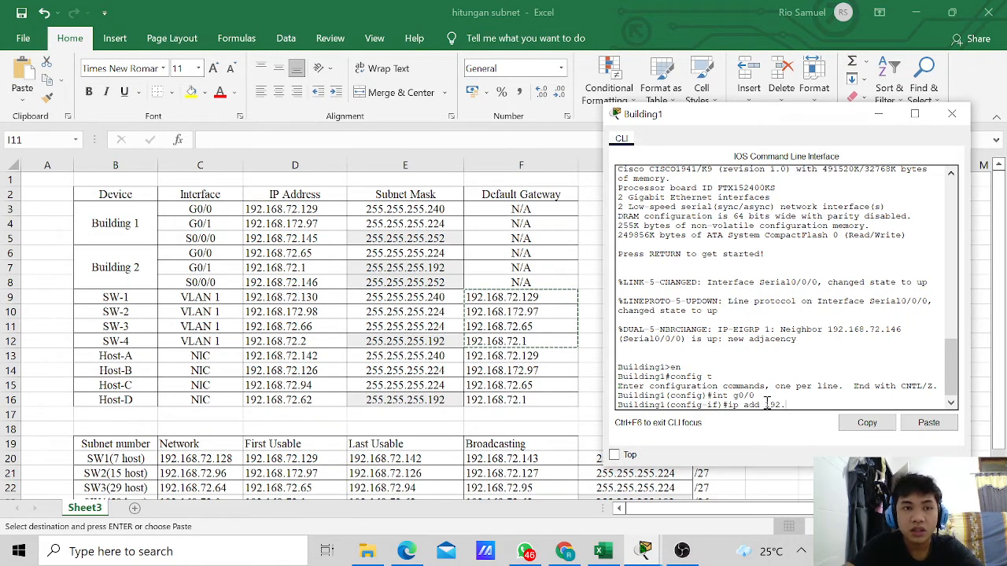
{"action": "type", "text": ".168"}
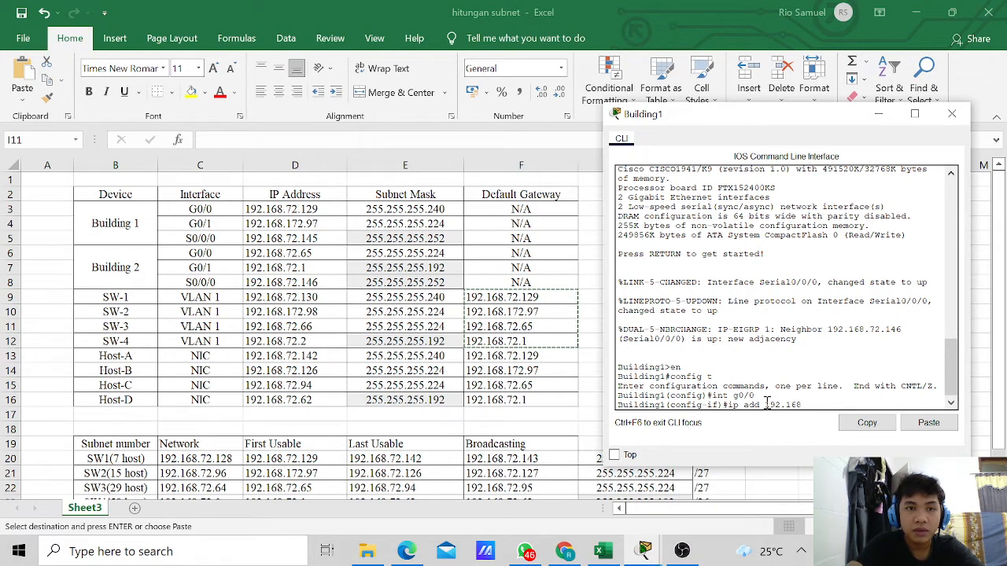
{"action": "type", "text": ".72"}
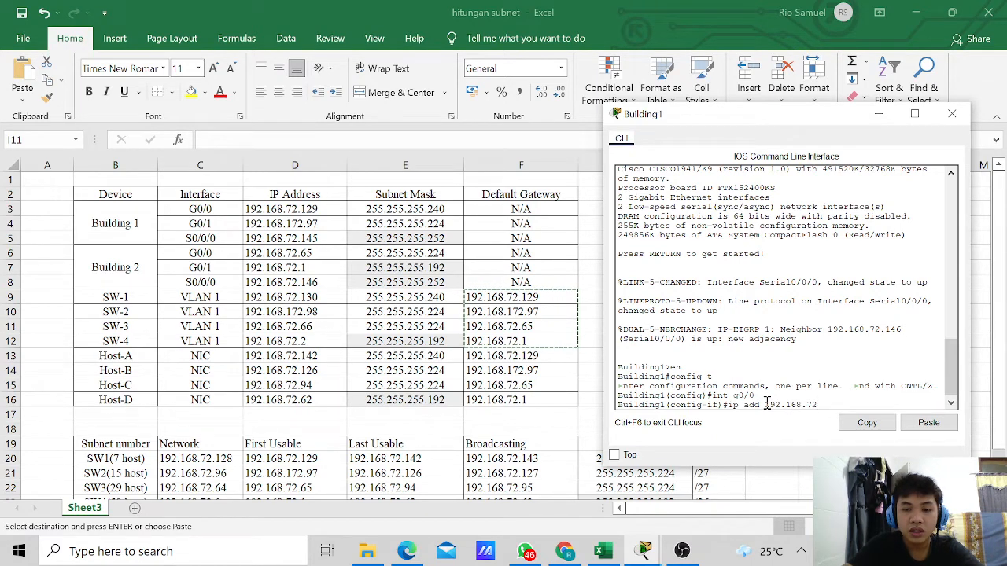
{"action": "type", "text": ".129"}
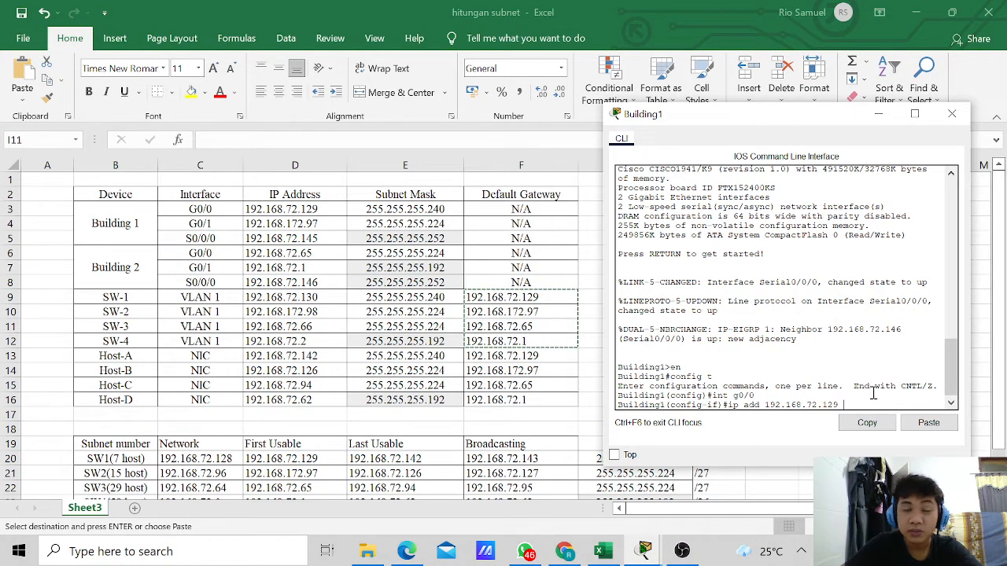
{"action": "type", "text": "2"}
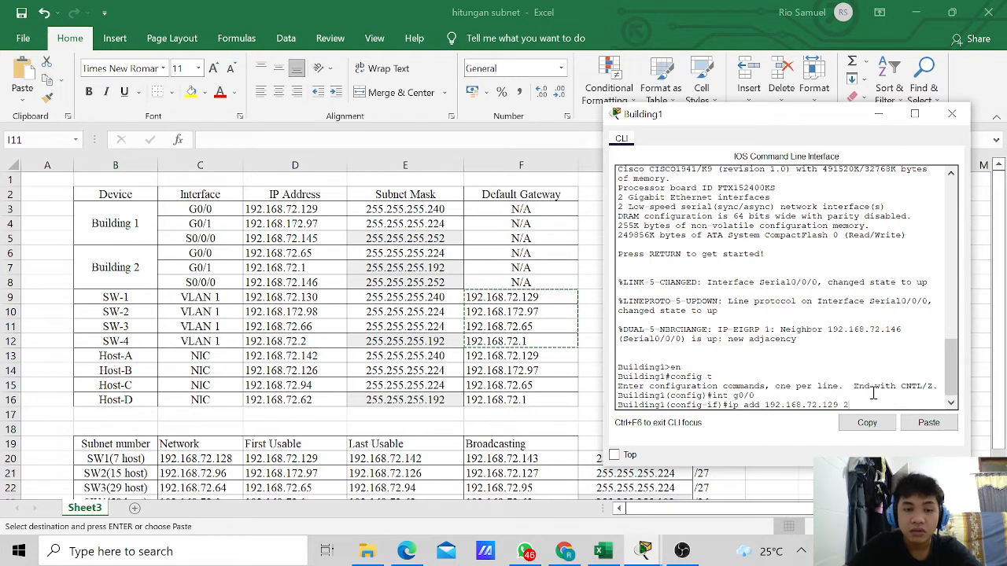
{"action": "type", "text": "55.2"}
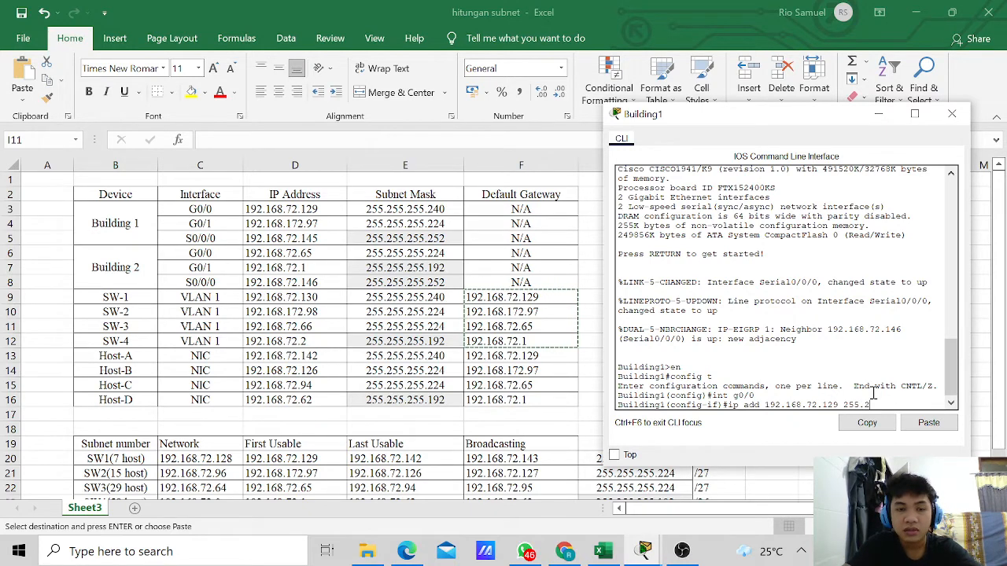
{"action": "type", "text": "55.2"}
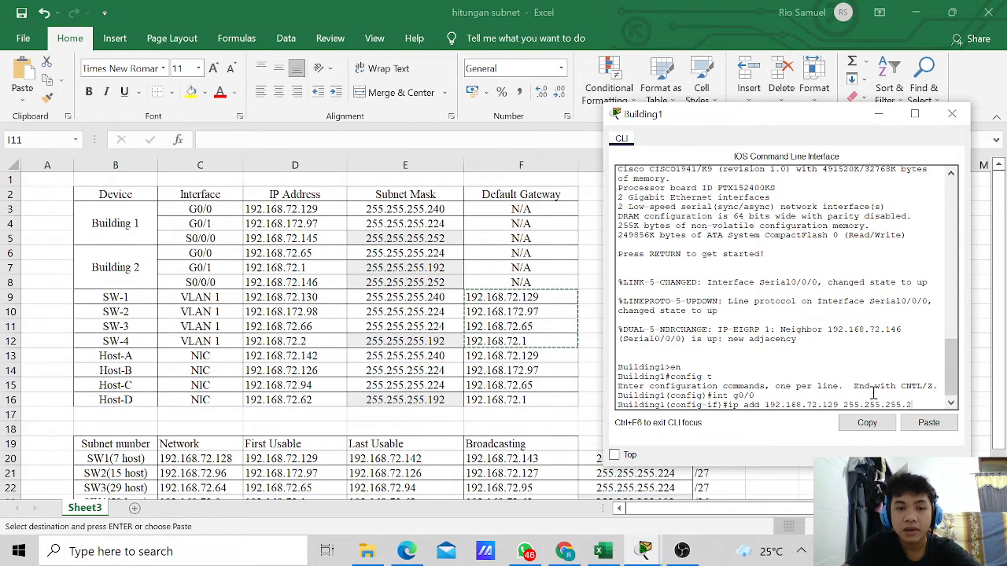
{"action": "type", "text": "55.240"}
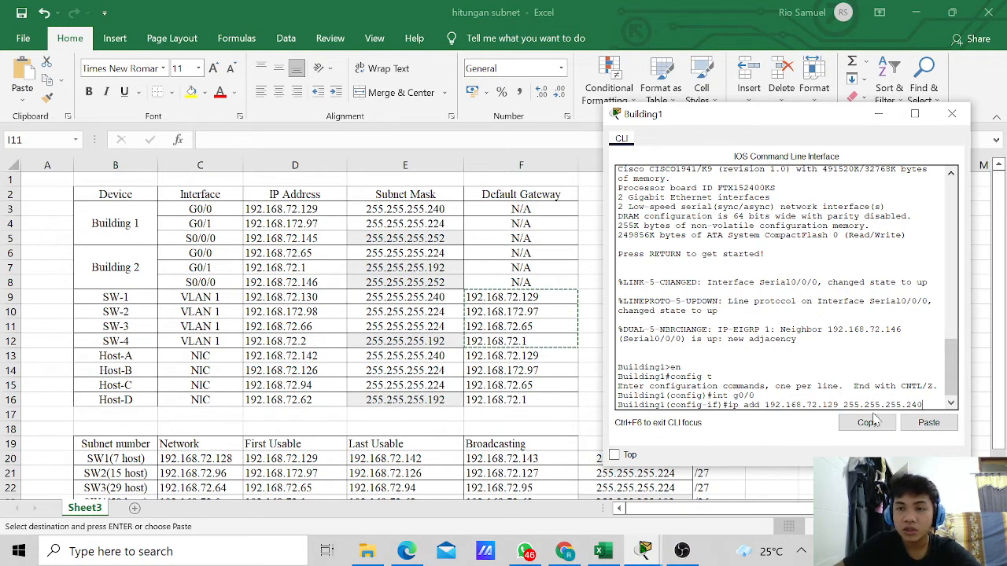
{"action": "key", "text": "Return"}
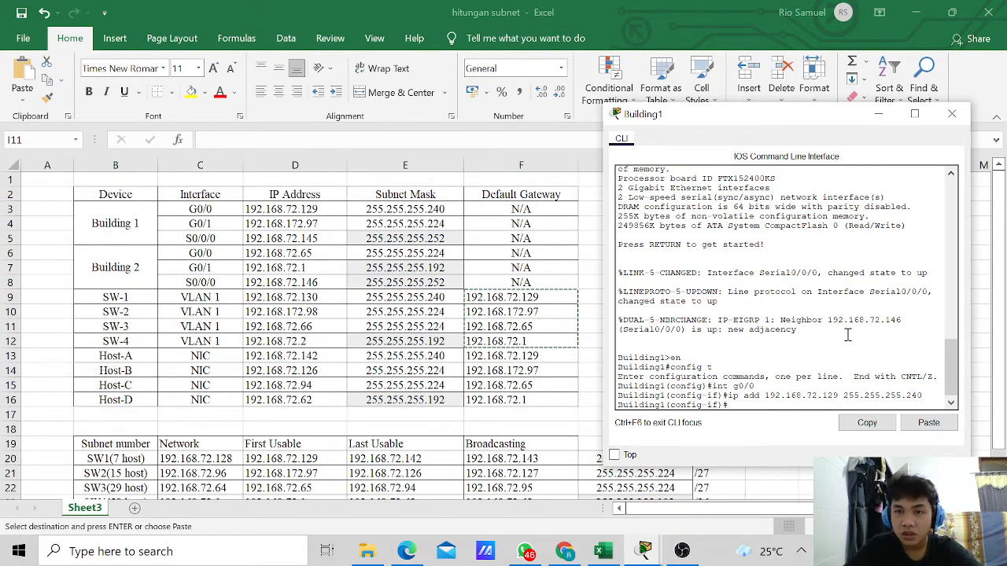
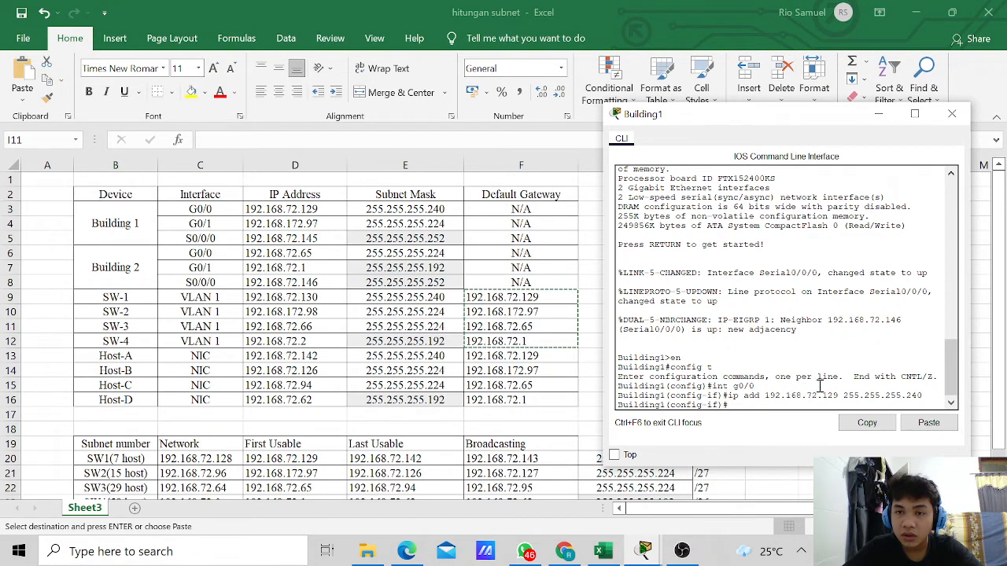
Step: Enable the g0/0 interface on Building1 with no shut
{"action": "left_click_drag", "start_coordinate": [782, 389], "coordinate": [834, 398]}
{"action": "left_click", "coordinate": [832, 398]}
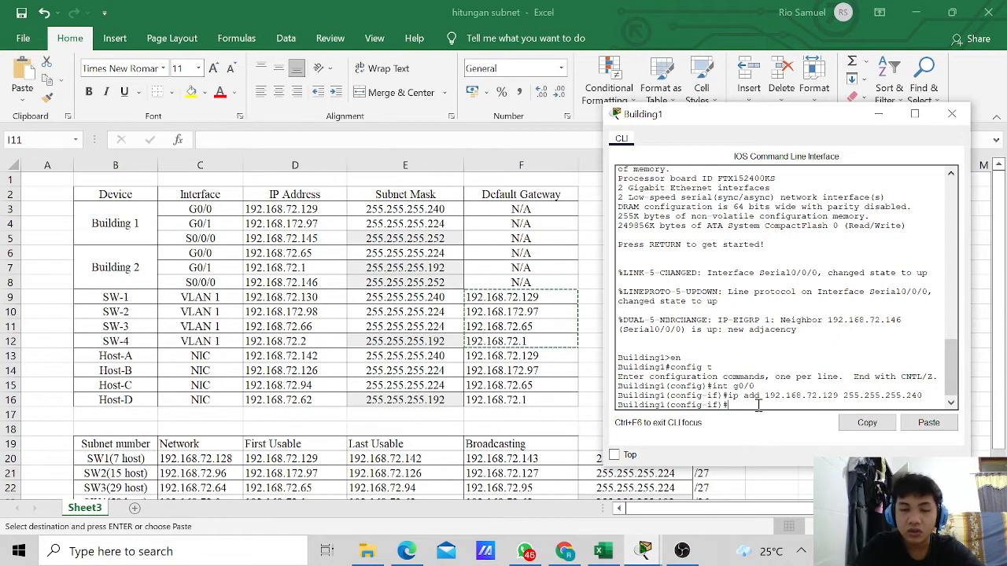
{"action": "type", "text": "no shut"}
{"action": "key", "text": "Return"}
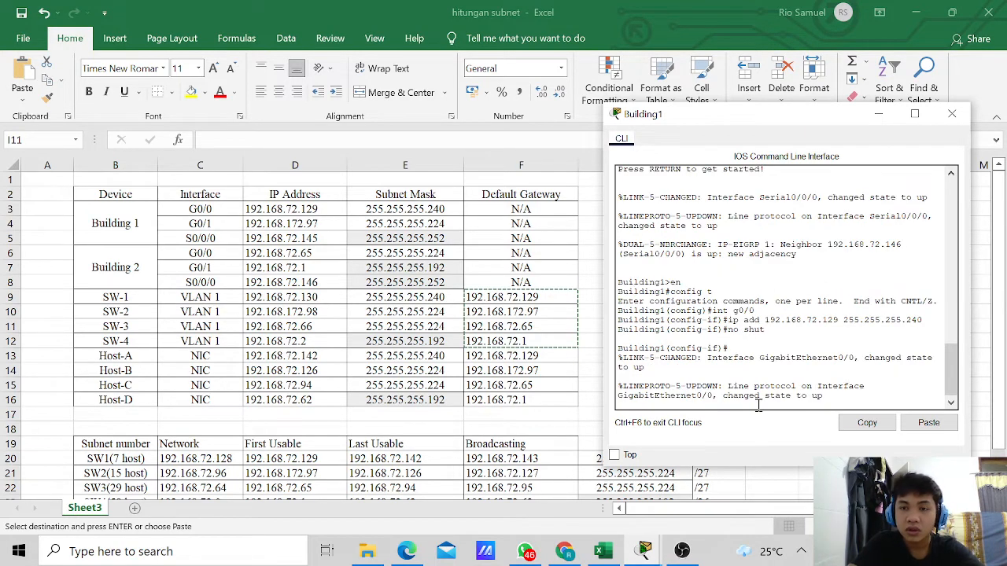
Step: Check the completion percentage in the PT Activity window, then minimize that window
{"action": "left_click", "coordinate": [646, 546]}
{"action": "mouse_move", "coordinate": [646, 543]}
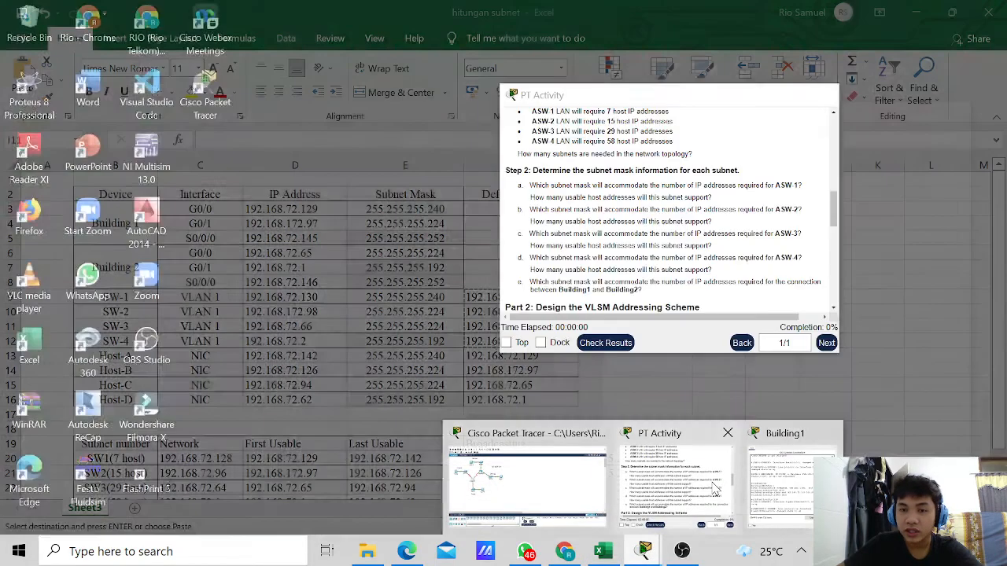
{"action": "left_click", "coordinate": [714, 489]}
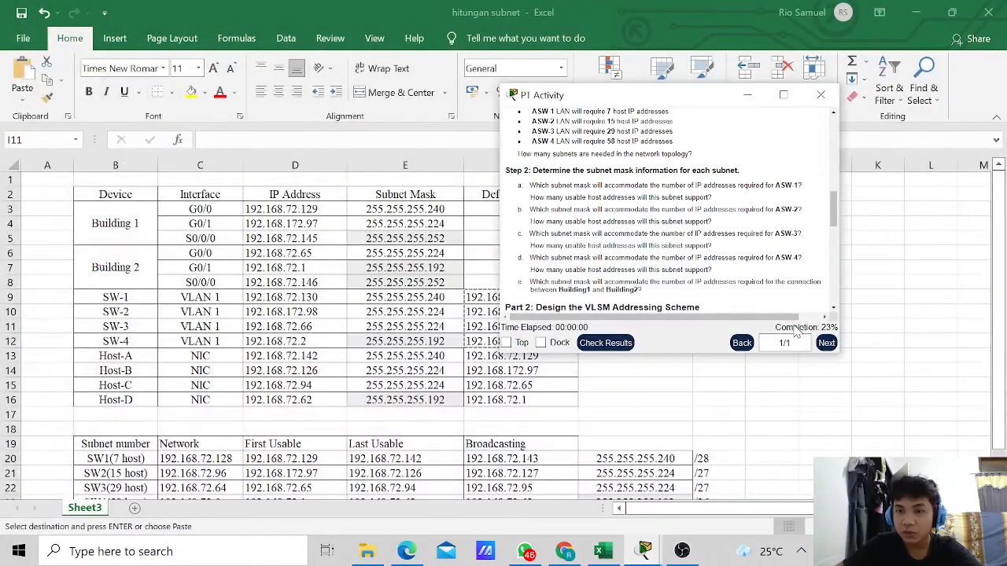
{"action": "left_click", "coordinate": [752, 101]}
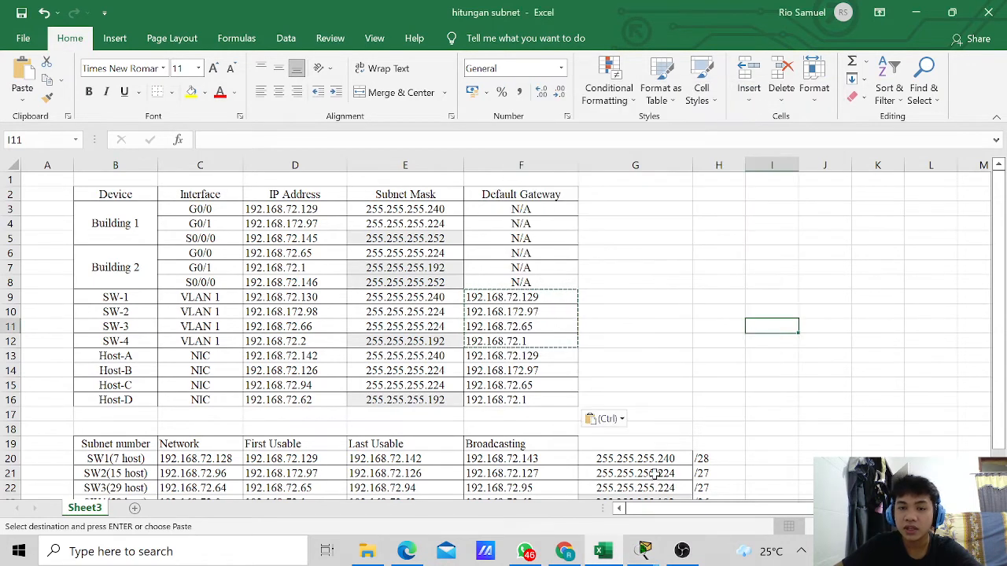
Step: Return to the Building1 console and enter interface configuration mode for g0/1 with int g0/1
{"action": "mouse_move", "coordinate": [643, 551]}
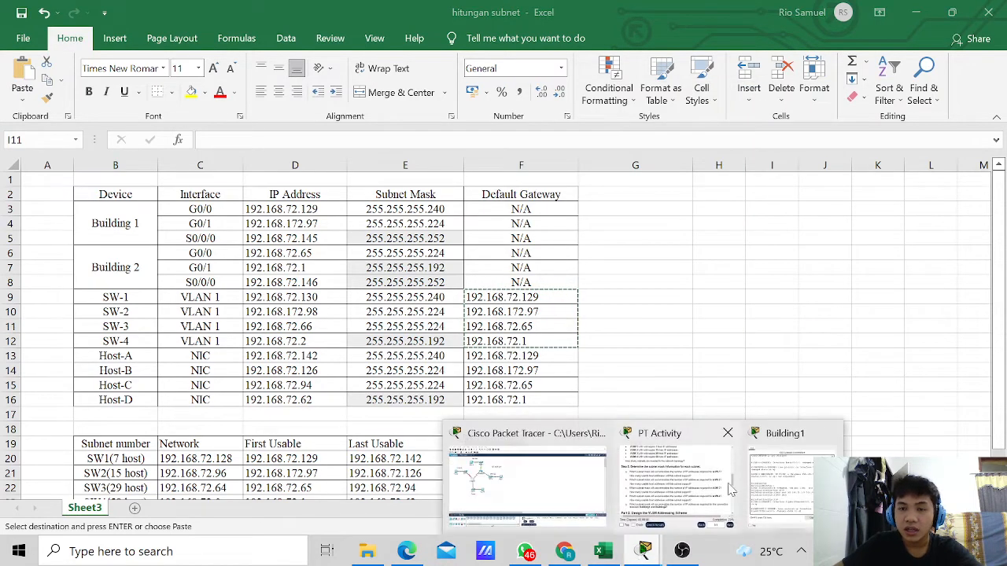
{"action": "left_click", "coordinate": [789, 466]}
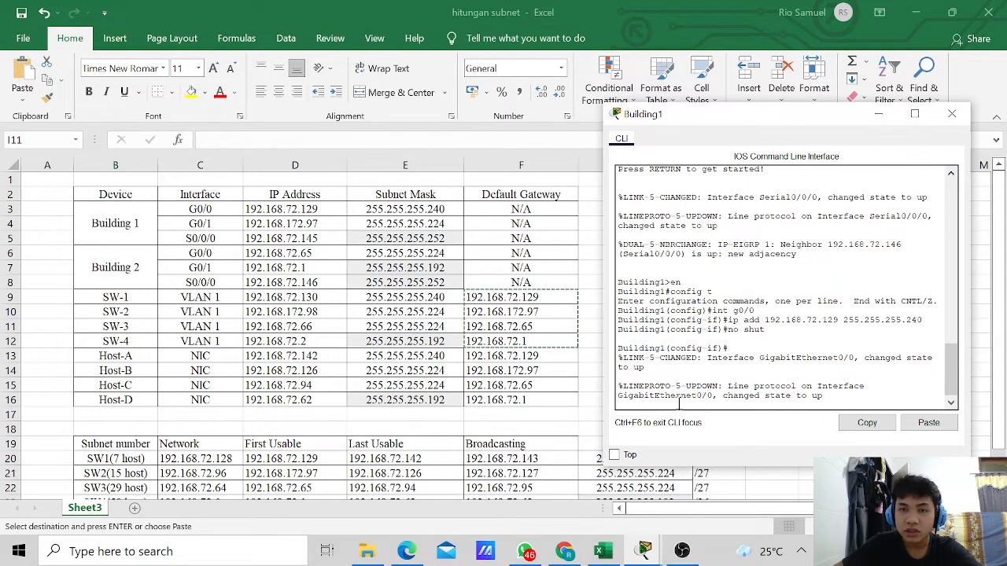
{"action": "key", "text": "Return"}
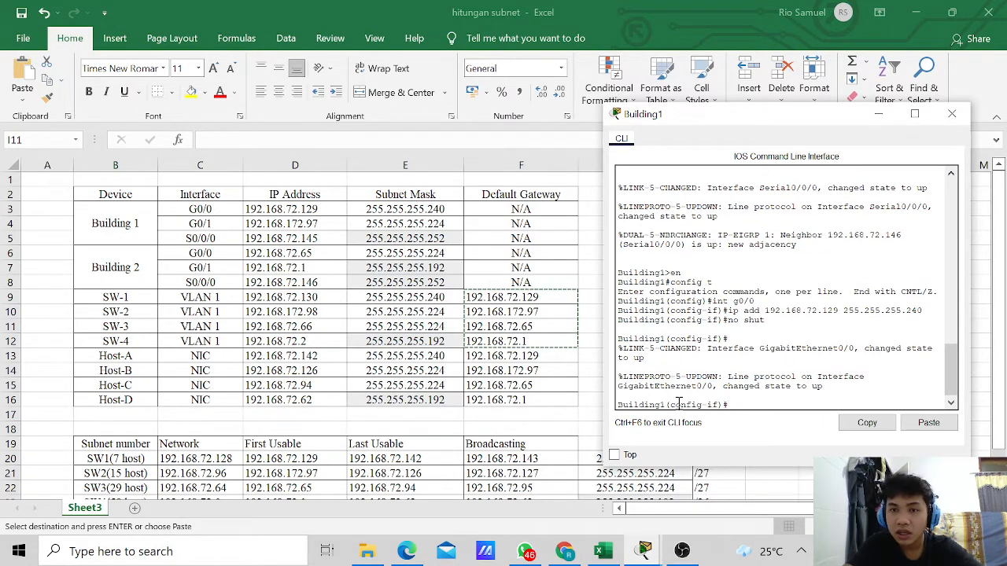
{"action": "type", "text": "int "}
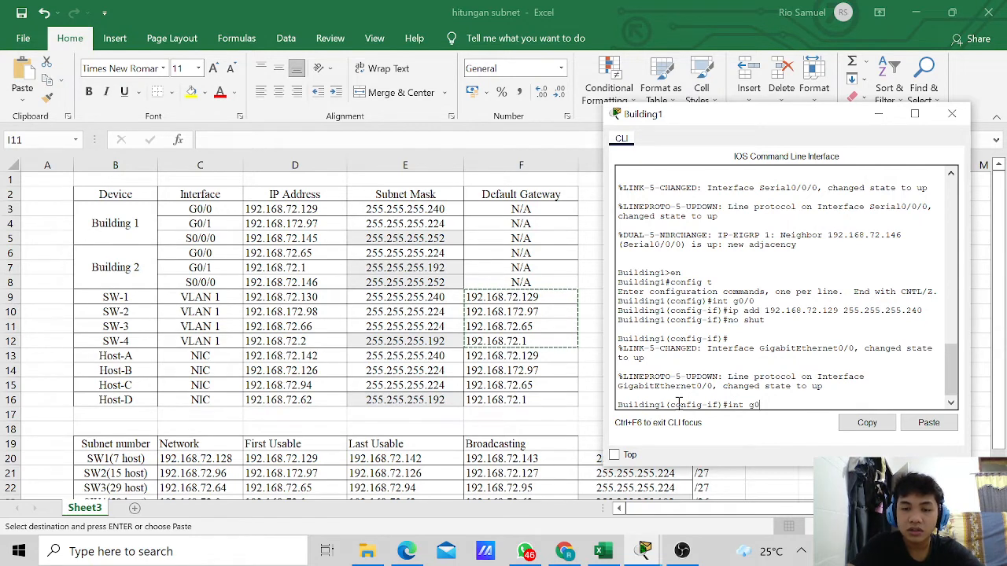
{"action": "type", "text": "g0/1"}
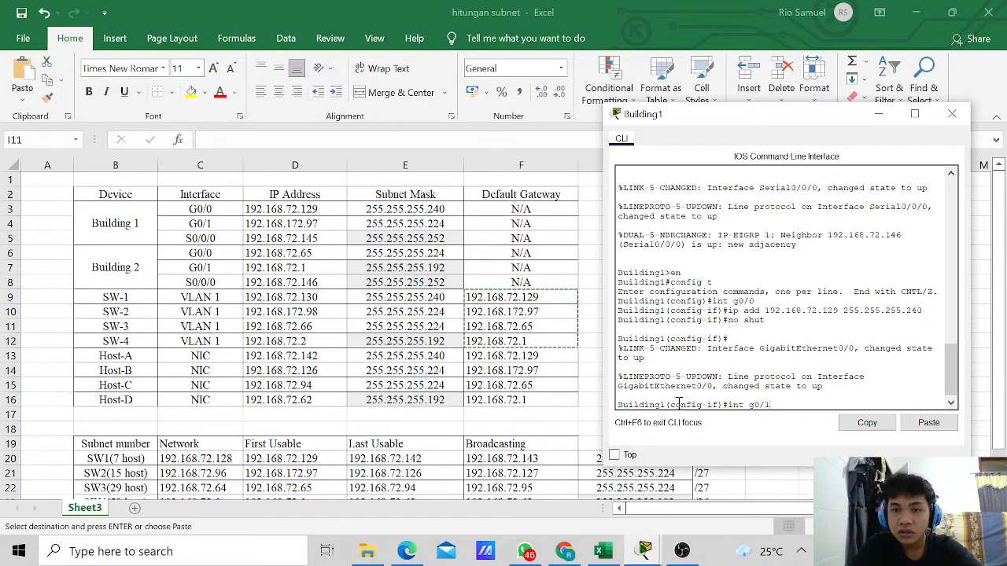
{"action": "key", "text": "Return"}
Step: Assign 192.168.72.97 with subnet mask 255.255.255.224 to g0/1 on Building1 using ip add
{"action": "type", "text": "ip"}
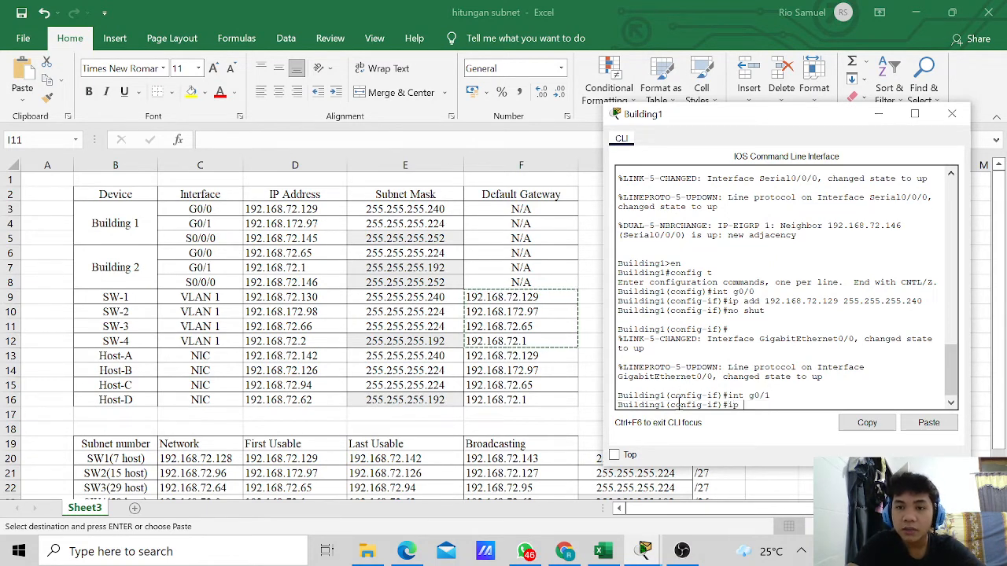
{"action": "type", "text": " add 192"}
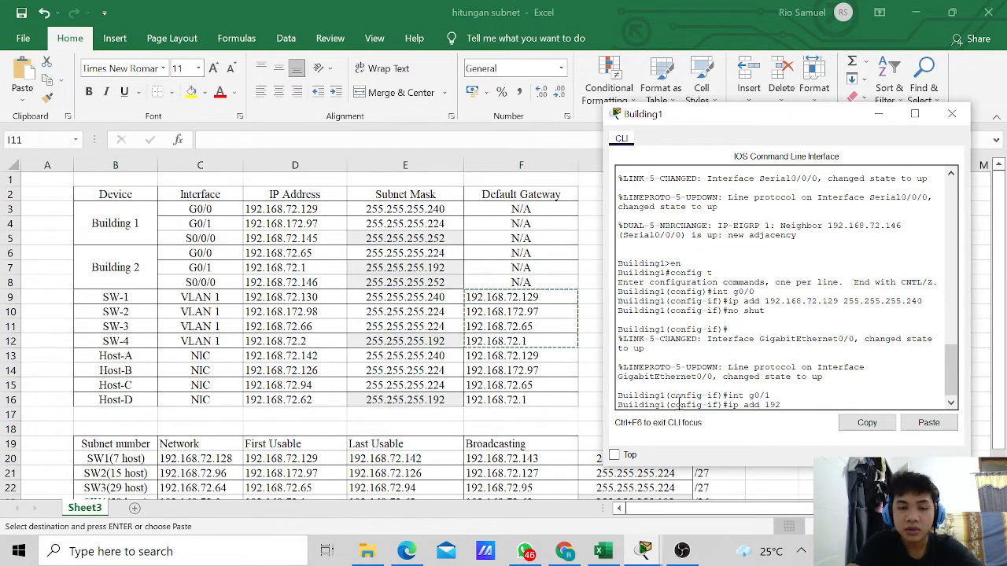
{"action": "type", "text": ".168."}
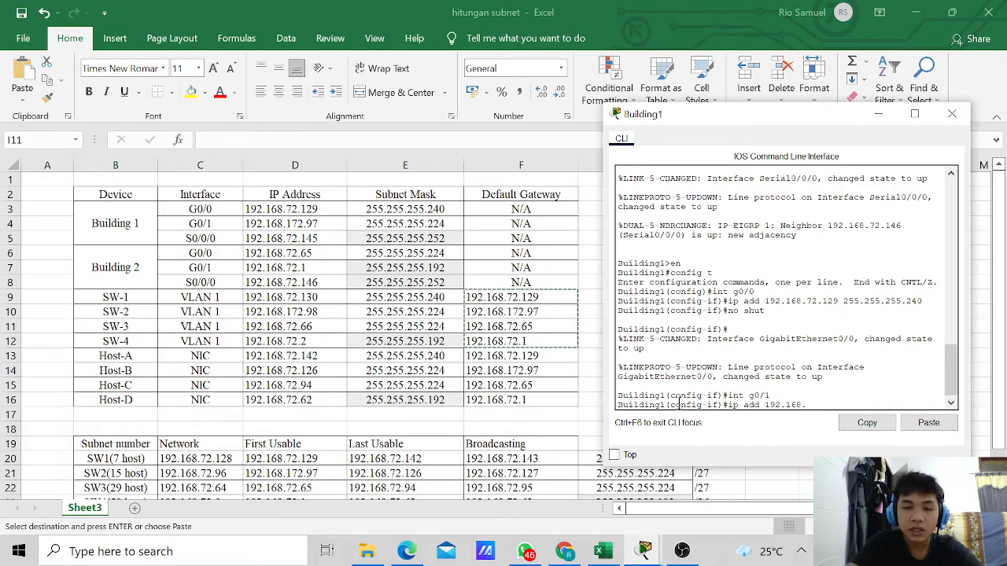
{"action": "type", "text": "72."}
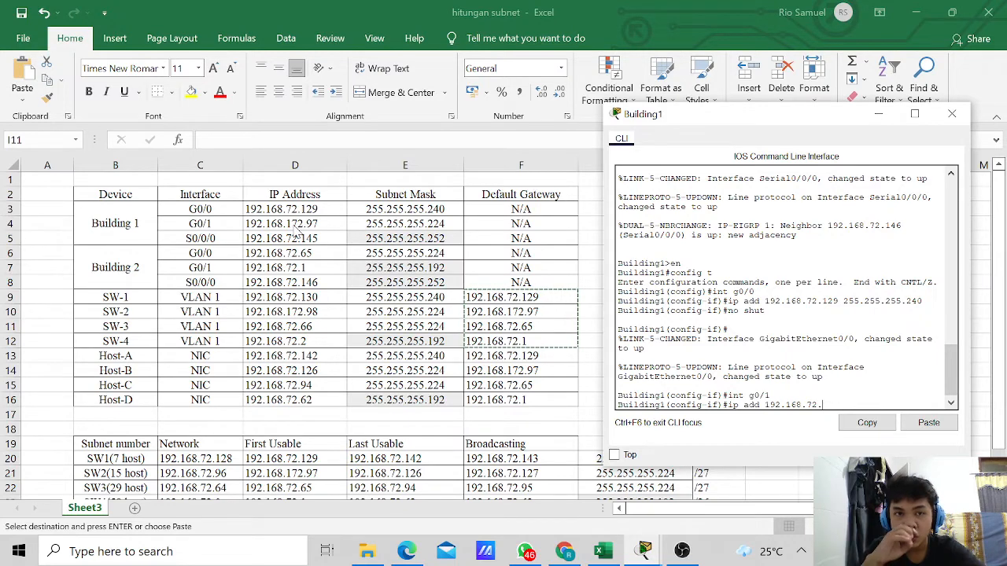
{"action": "type", "text": "97"}
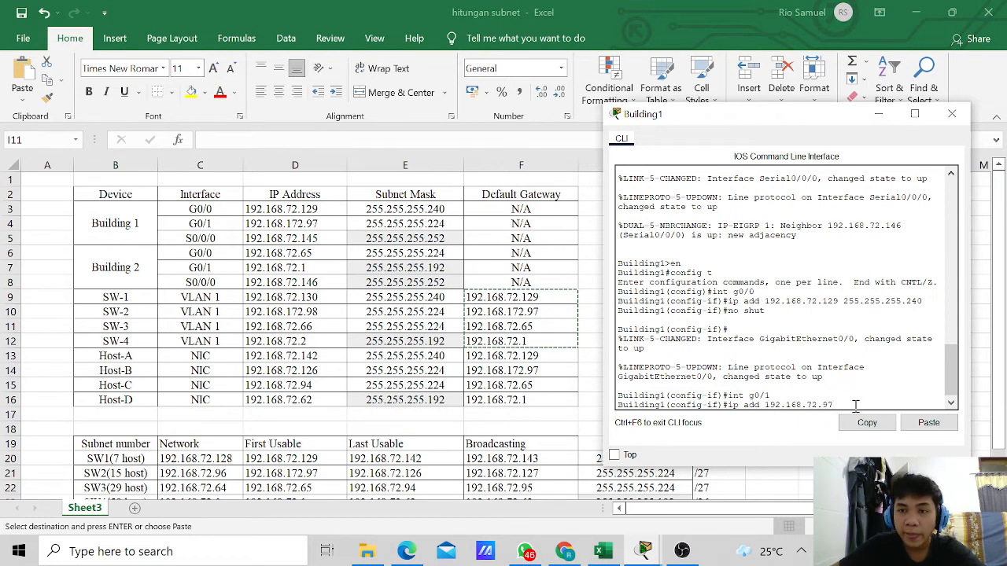
{"action": "type", "text": "255"}
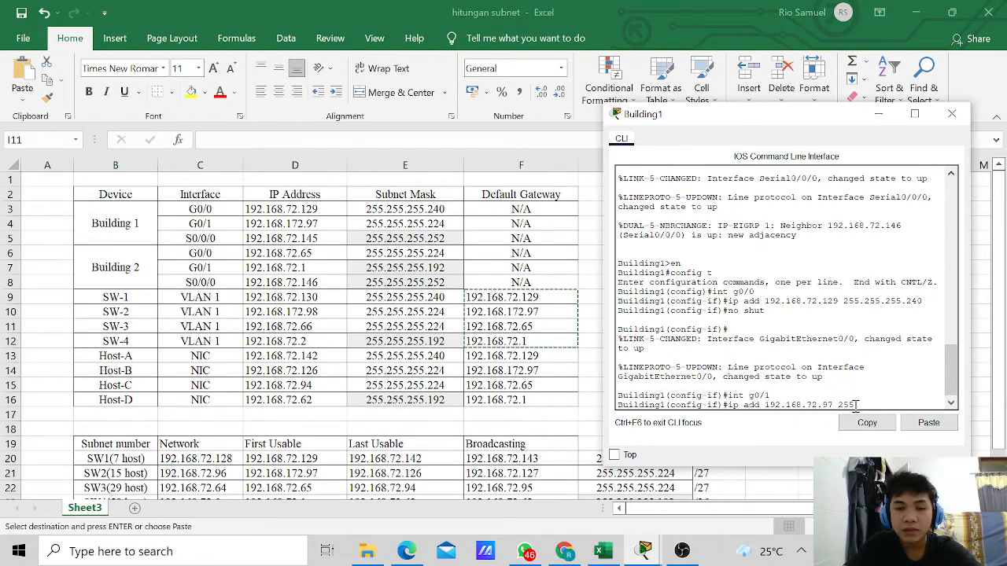
{"action": "type", "text": ".255.255"}
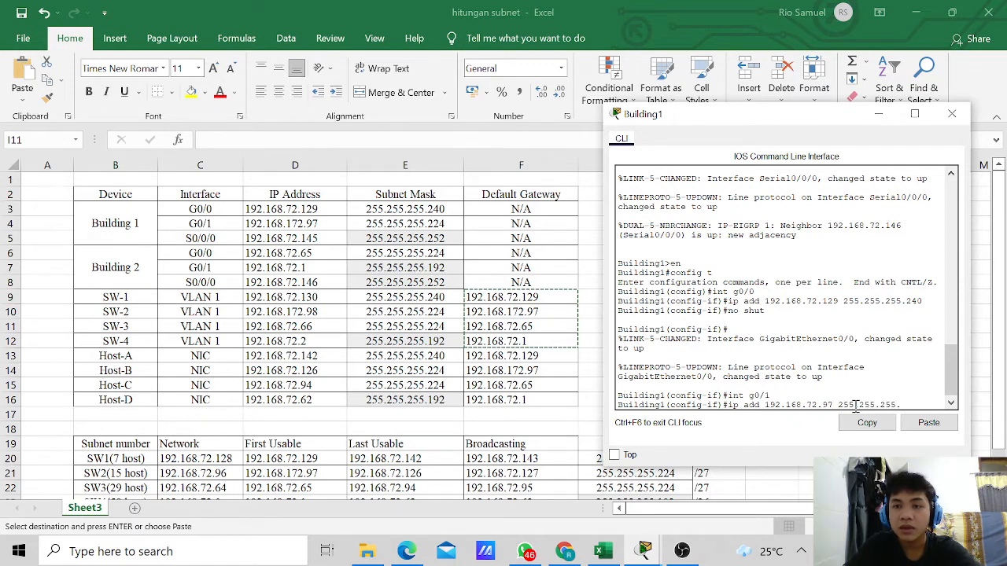
{"action": "type", "text": ".224"}
{"action": "key", "text": "Return"}
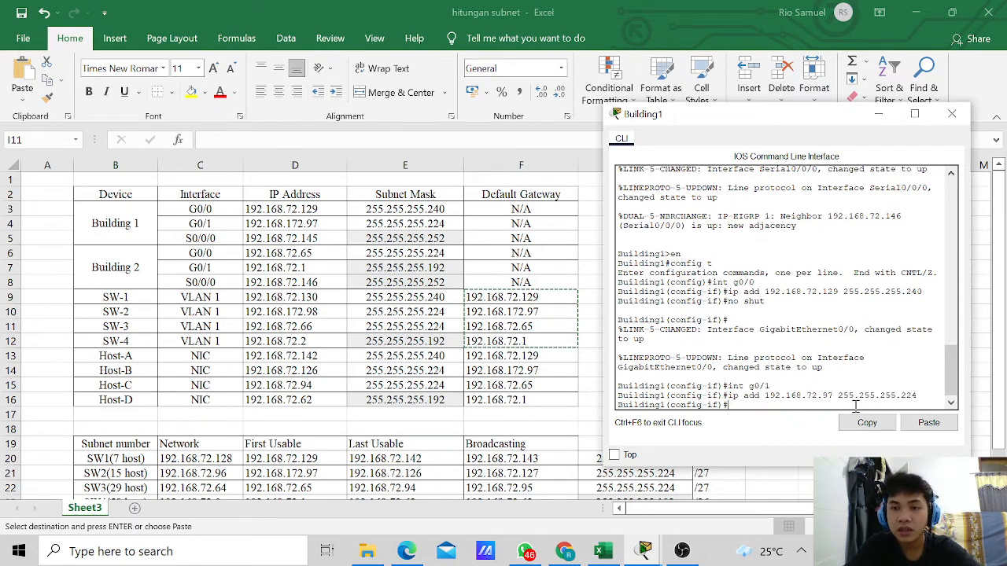
Step: Enable the g0/1 interface on Building1 with no shut
{"action": "type", "text": "no shu"}
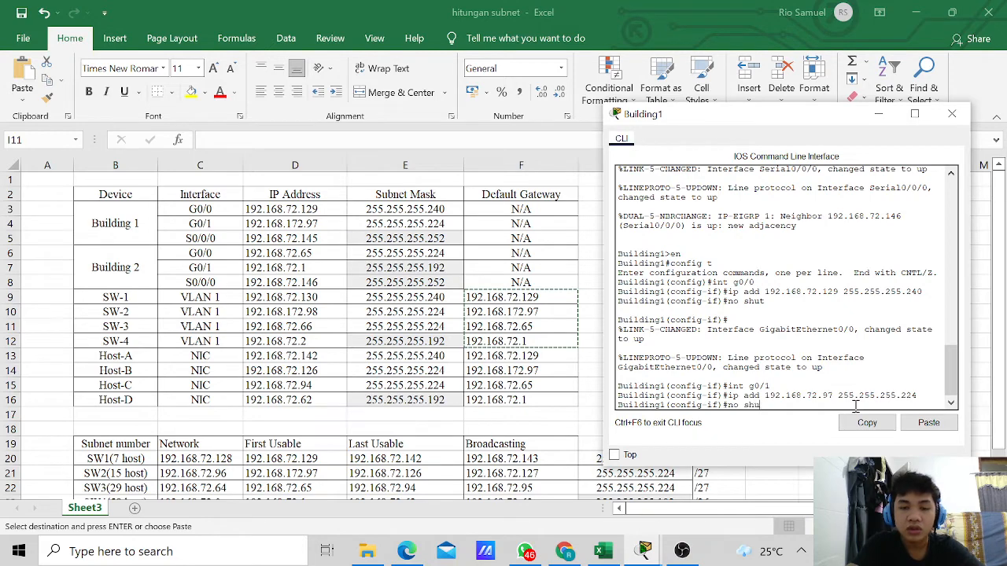
{"action": "type", "text": "t"}
{"action": "key", "text": "Return"}
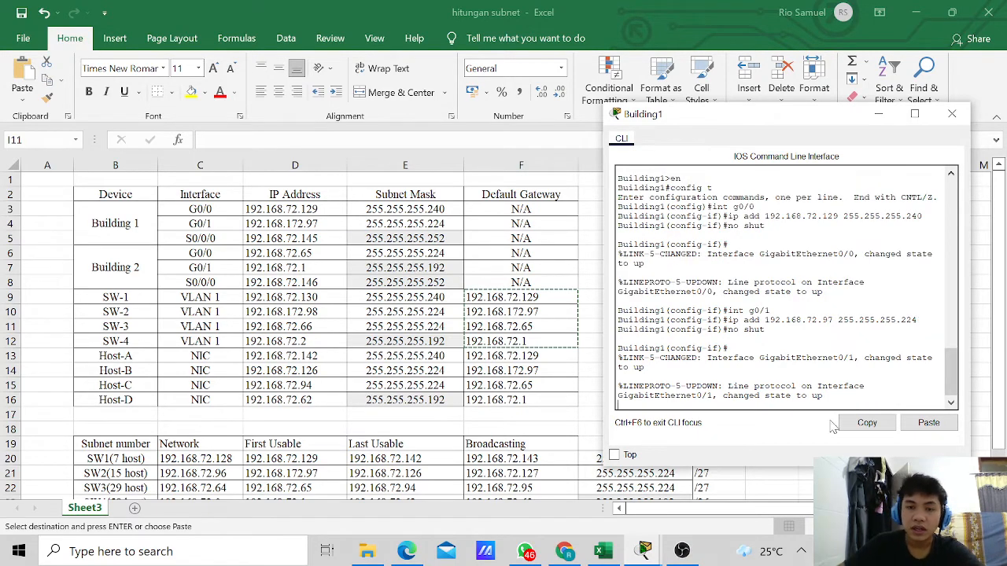
Step: Check the completion percentage in the PT Activity window, then switch back to the addressing table in Excel
{"action": "mouse_move", "coordinate": [657, 550]}
{"action": "left_click", "coordinate": [704, 513]}
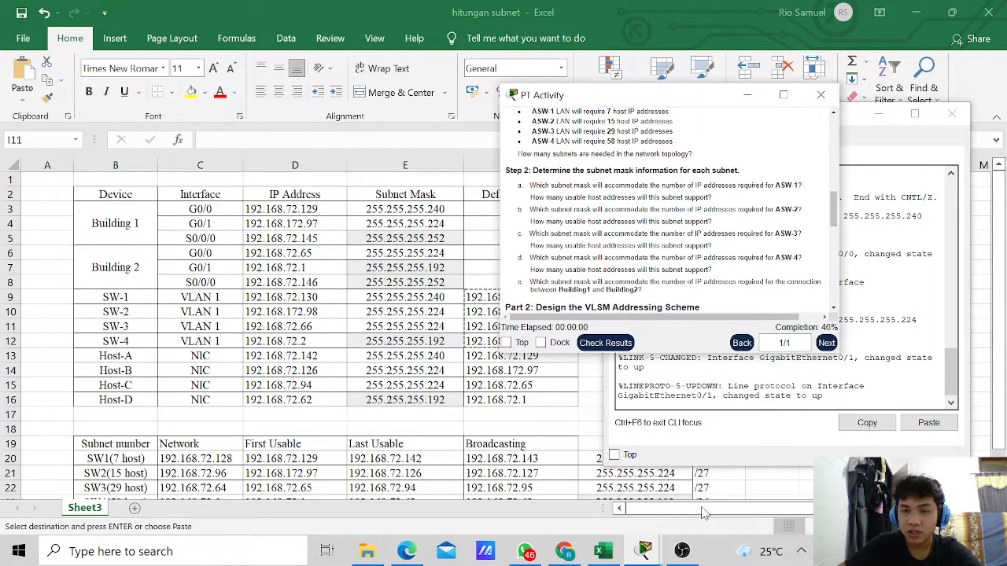
{"action": "left_click", "coordinate": [747, 94]}
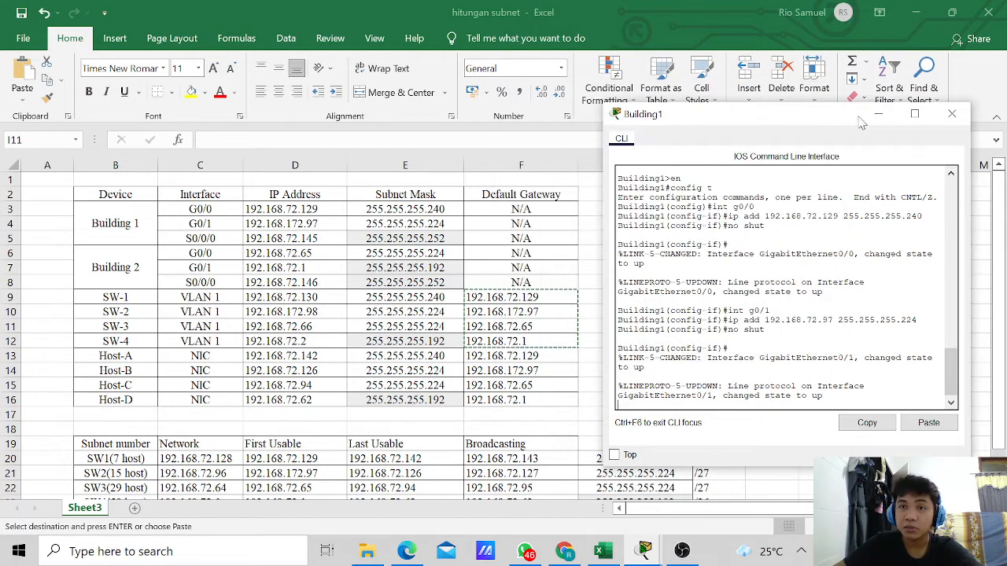
{"action": "left_click", "coordinate": [265, 231]}
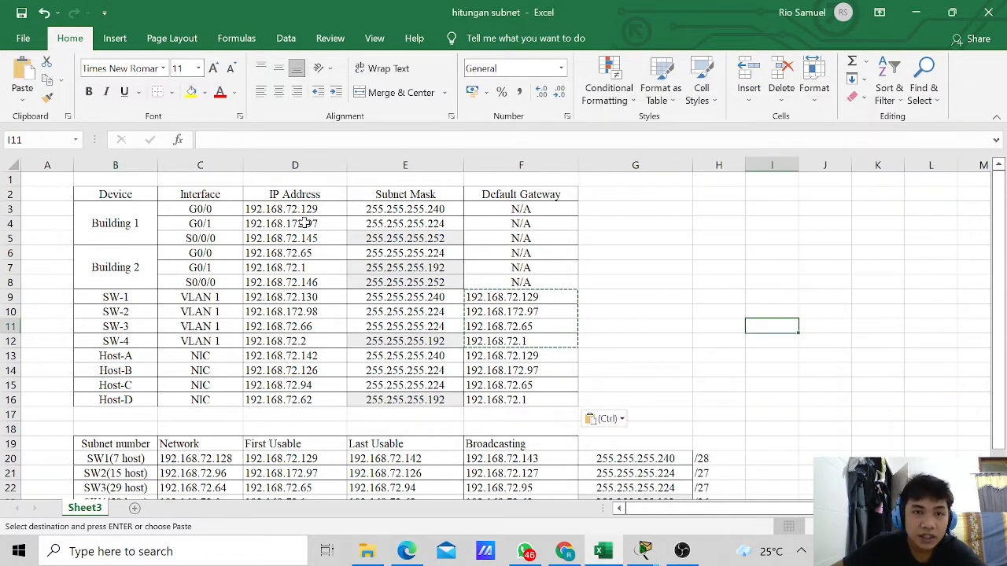
{"action": "double_click", "coordinate": [289, 223]}
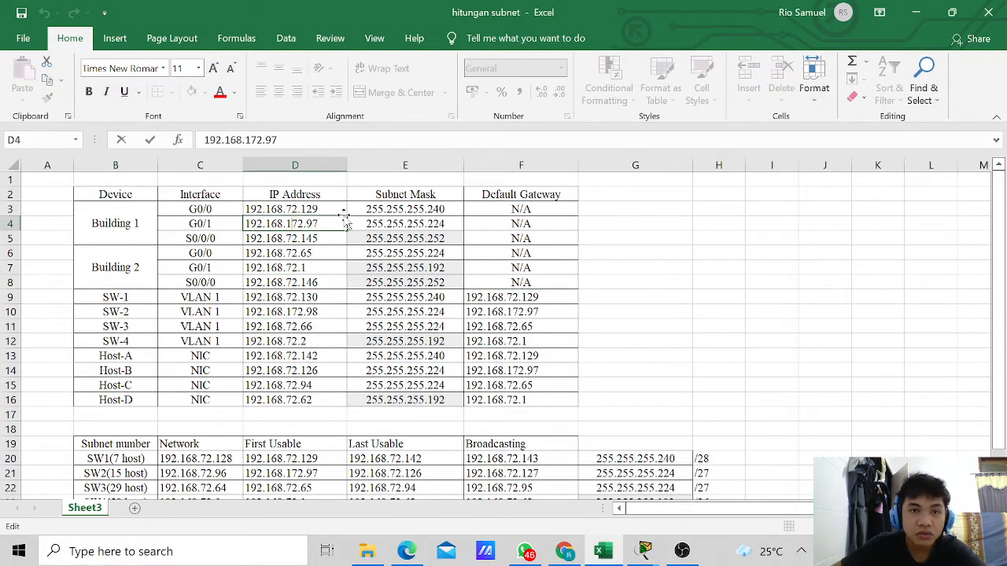
{"action": "key", "text": "BackSpace"}
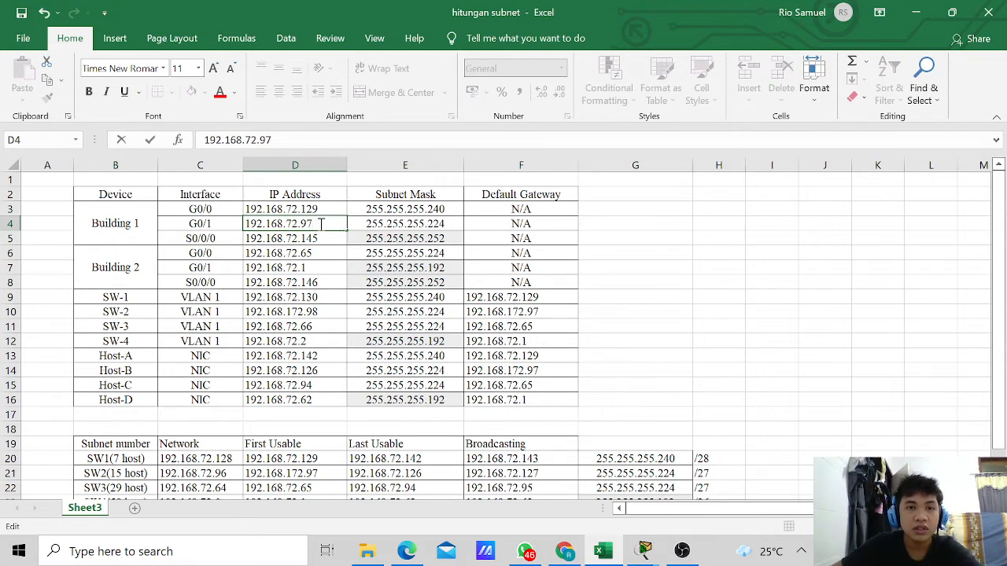
{"action": "left_click_drag", "start_coordinate": [320, 224], "coordinate": [245, 224]}
{"action": "left_click", "coordinate": [250, 224]}
{"action": "key", "text": "ctrl+c"}
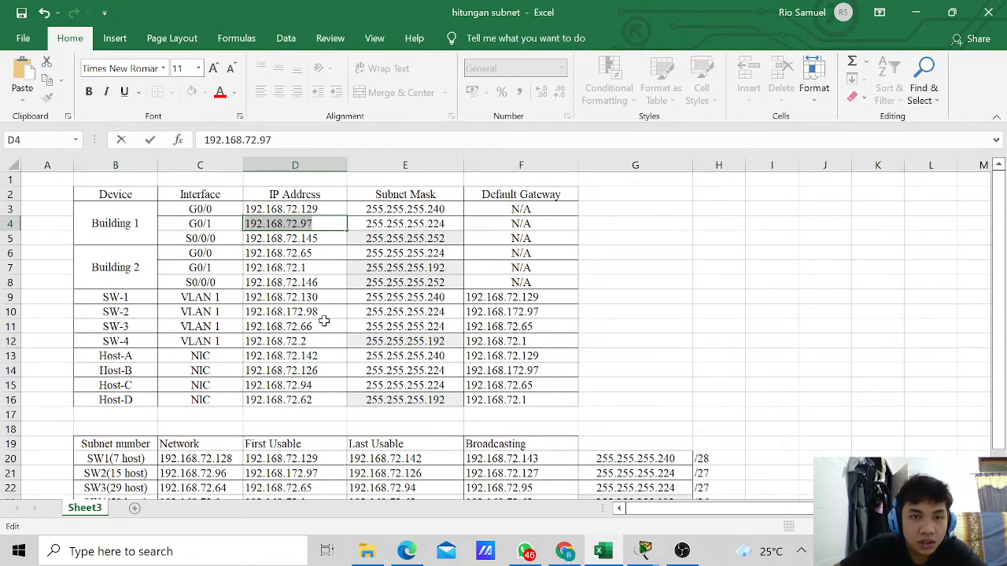
{"action": "key", "text": "Escape"}
Step: Correct SW-2's IP address to 192.168.72.98 and the default gateways of SW-2 and Host-B to 192.168.72.97
{"action": "double_click", "coordinate": [287, 311]}
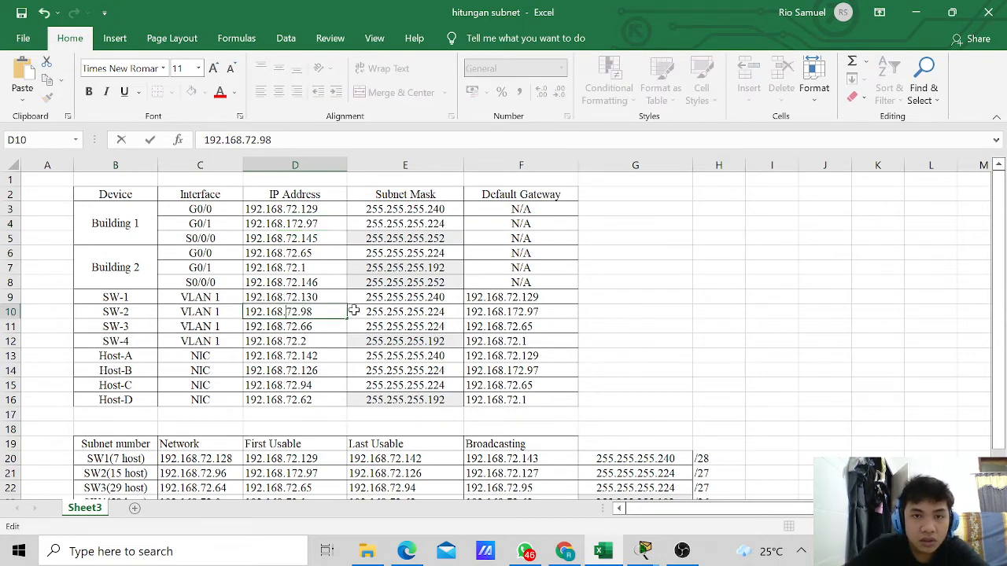
{"action": "double_click", "coordinate": [512, 312]}
{"action": "key", "text": "BackSpace"}
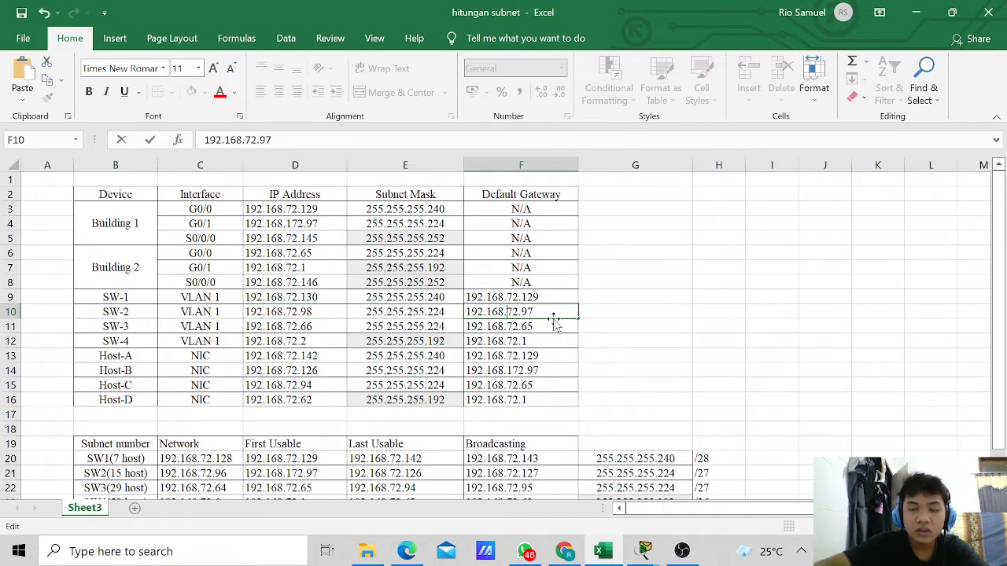
{"action": "double_click", "coordinate": [513, 371]}
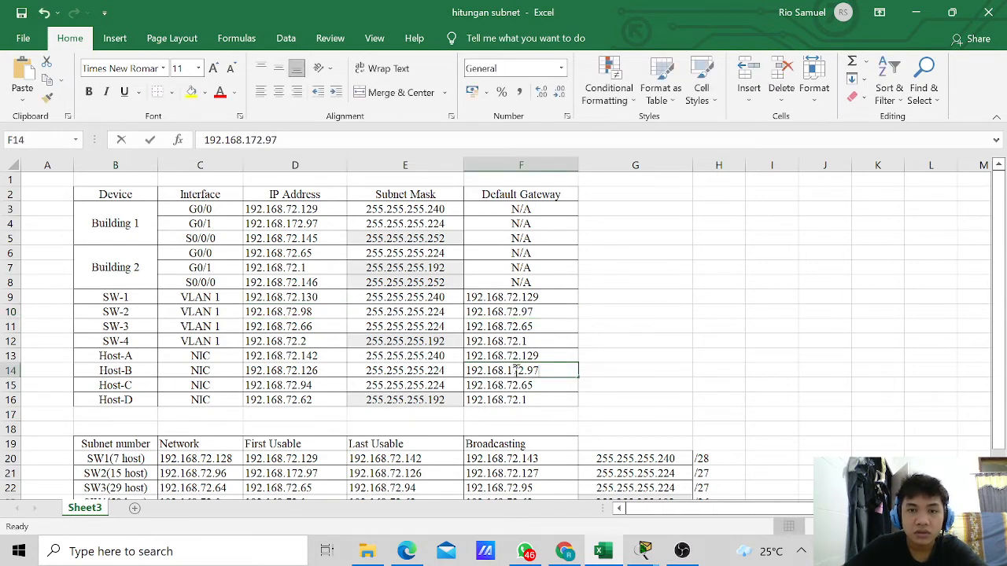
{"action": "key", "text": "BackSpace"}
{"action": "key", "text": "Delete"}
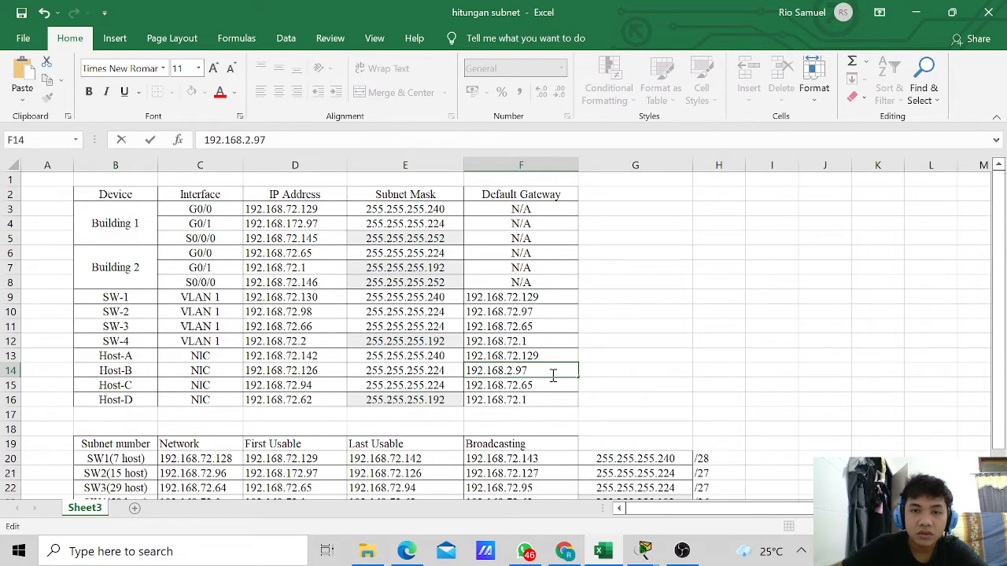
{"action": "type", "text": "7"}
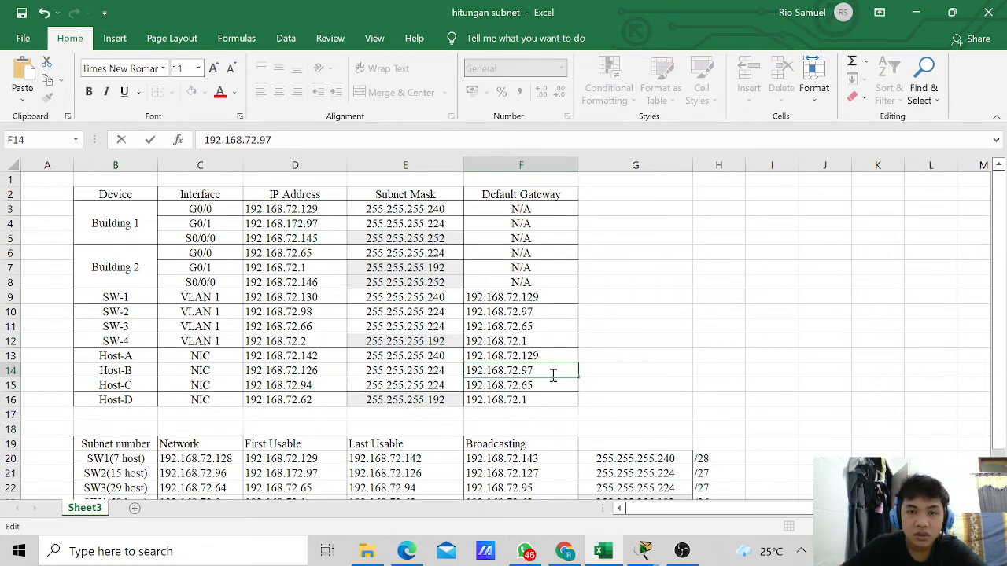
Step: Correct the first usable address of the SW2 subnet and the Building 1 G0/1 IP address to 192.168.72.97
{"action": "scroll", "coordinate": [553, 375], "scroll_direction": "down", "scroll_amount": 2}
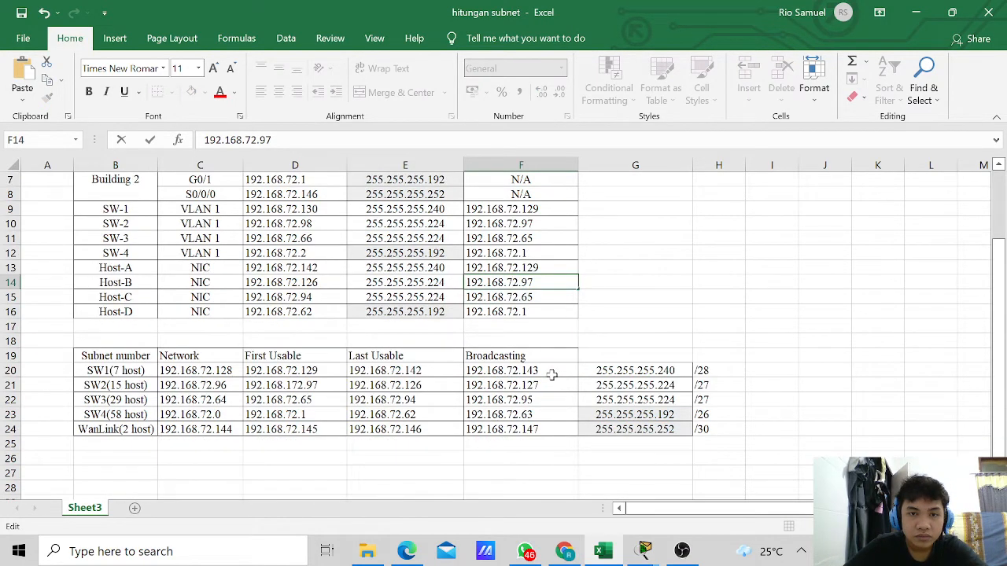
{"action": "double_click", "coordinate": [301, 385]}
{"action": "key", "text": "BackSpace"}
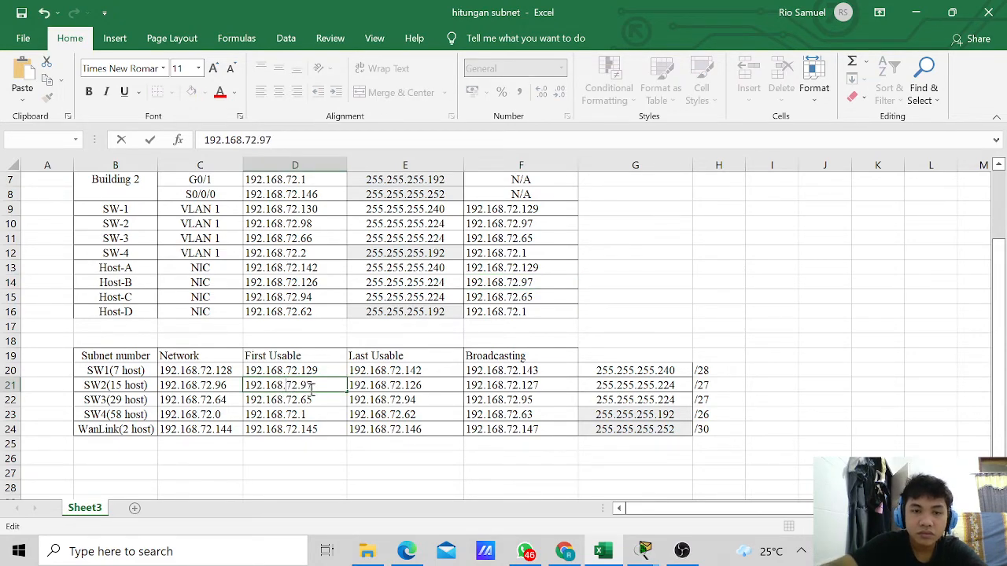
{"action": "scroll", "coordinate": [311, 391], "scroll_direction": "up", "scroll_amount": 2}
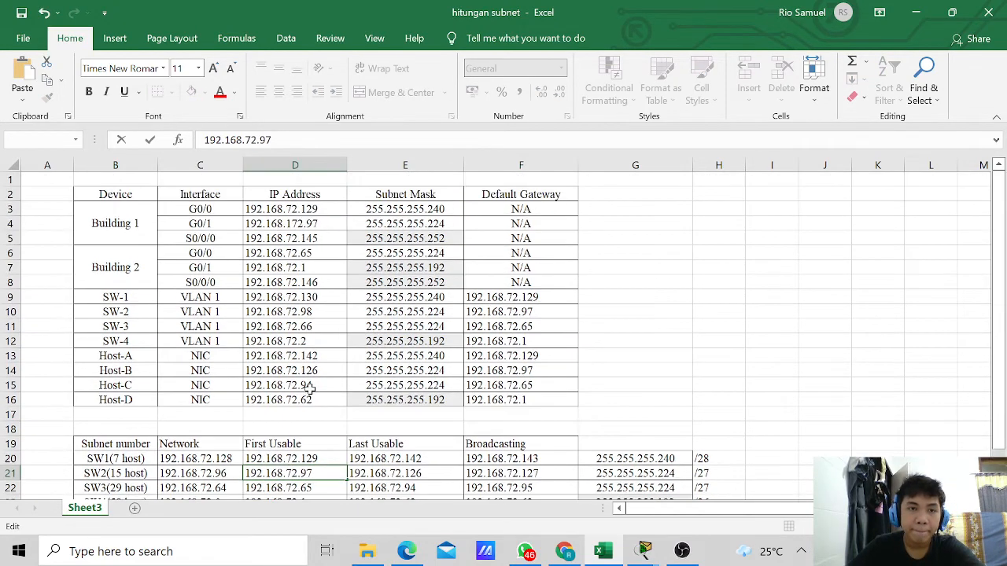
{"action": "left_click", "coordinate": [633, 382]}
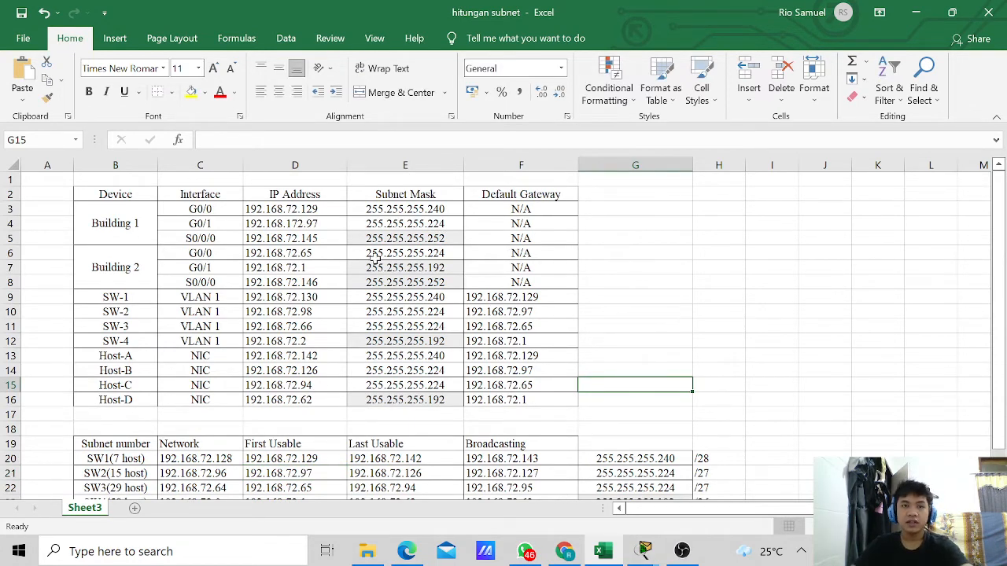
{"action": "double_click", "coordinate": [292, 224]}
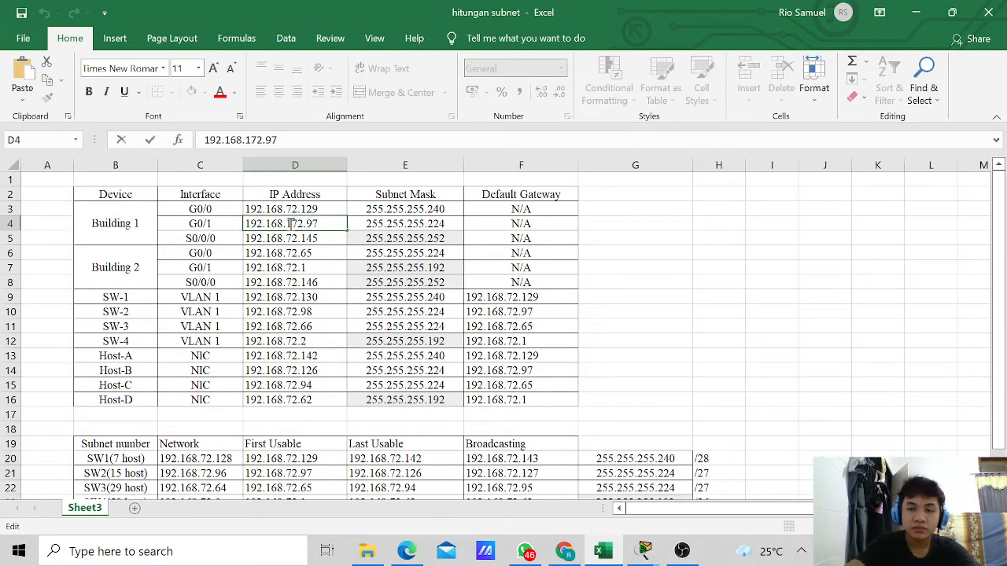
{"action": "key", "text": "BackSpace"}
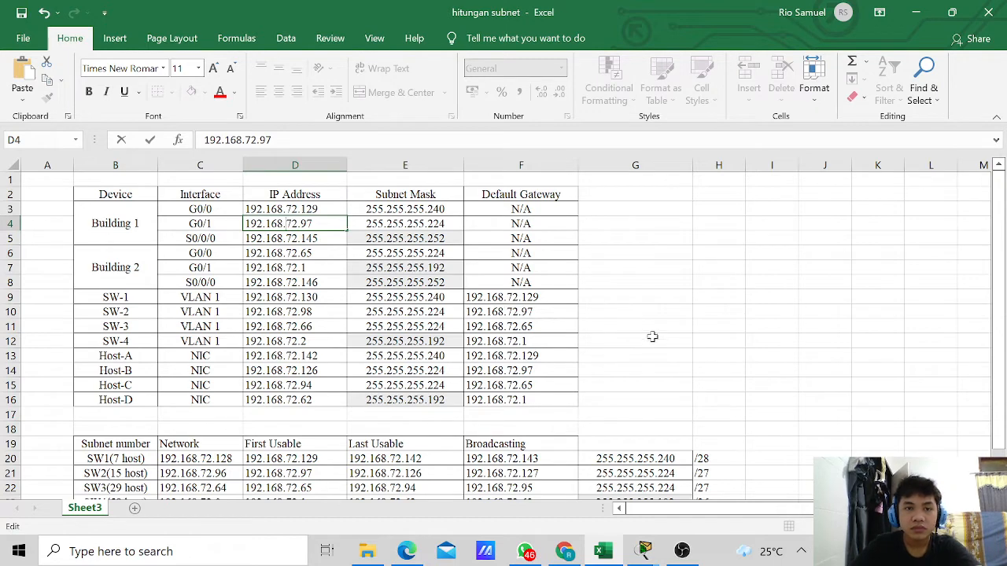
{"action": "left_click", "coordinate": [652, 337]}
Step: Switch to the Packet Tracer topology, open the ASW-3 switch console and enter privileged mode with enab
{"action": "mouse_move", "coordinate": [649, 551]}
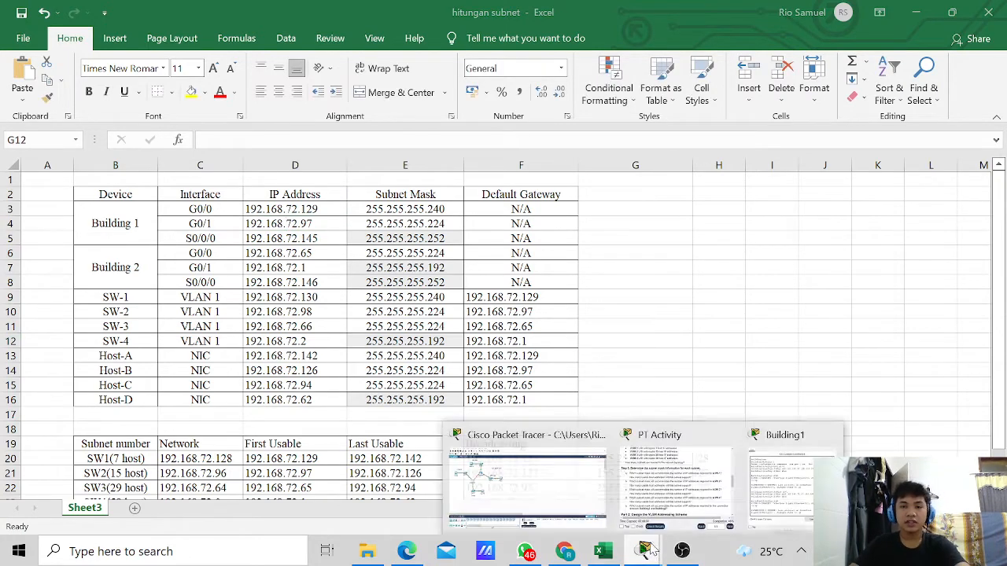
{"action": "left_click", "coordinate": [527, 483]}
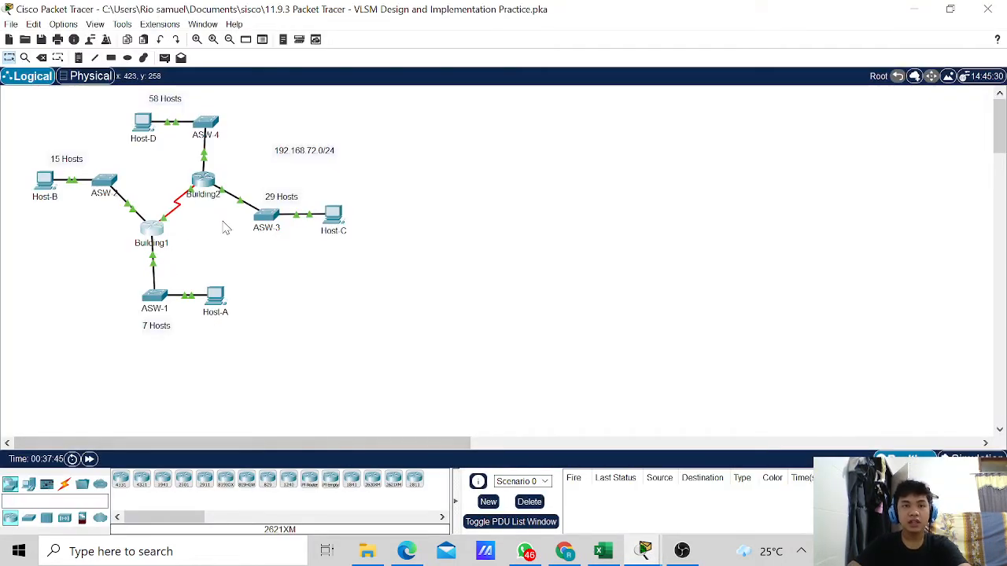
{"action": "left_click", "coordinate": [267, 222]}
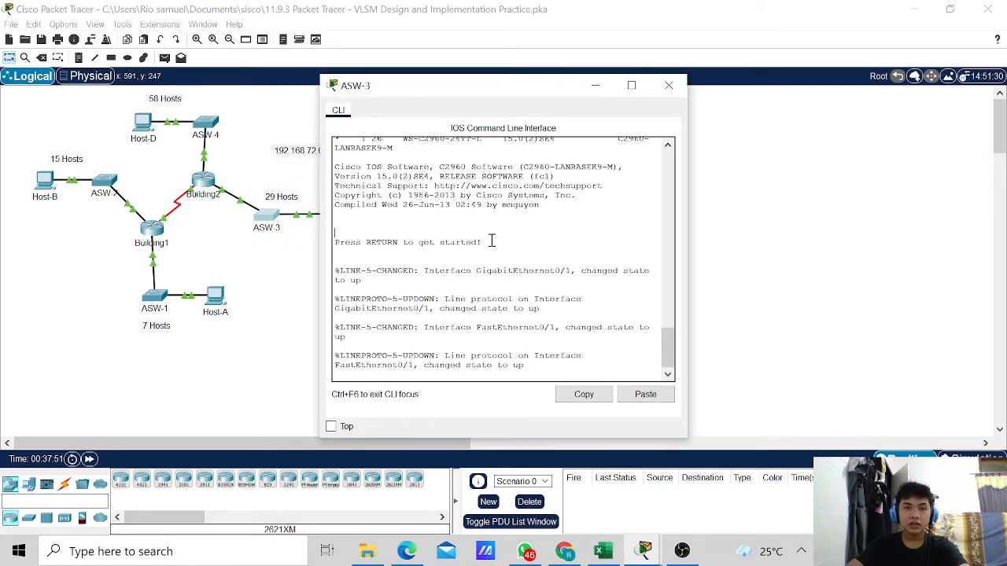
{"action": "key", "text": "Return"}
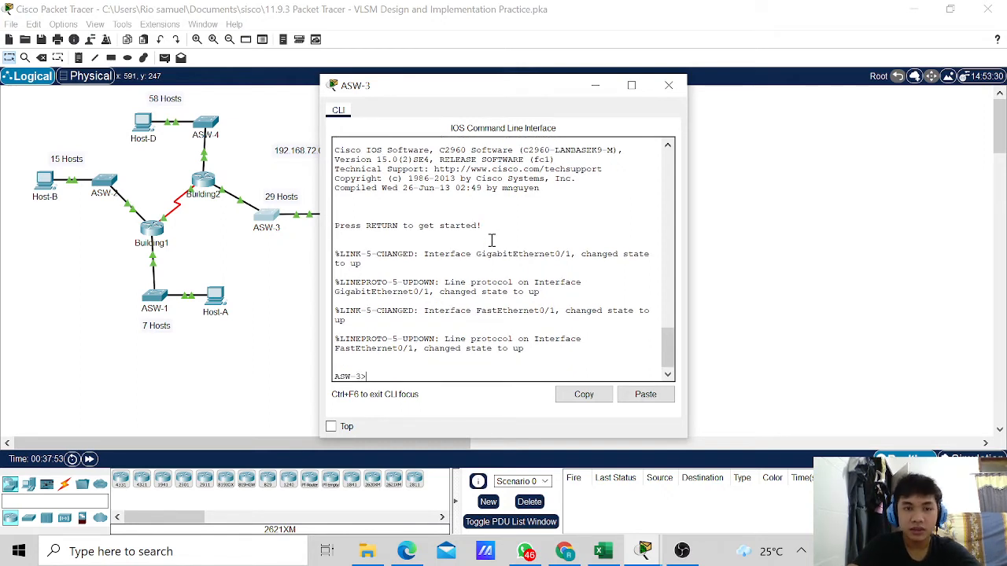
{"action": "type", "text": "enab"}
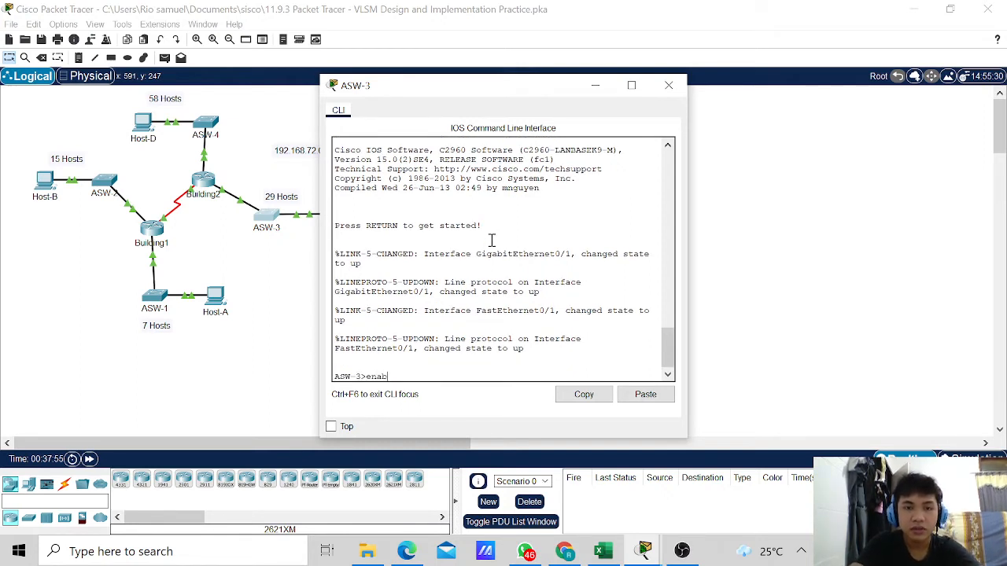
{"action": "key", "text": "Return"}
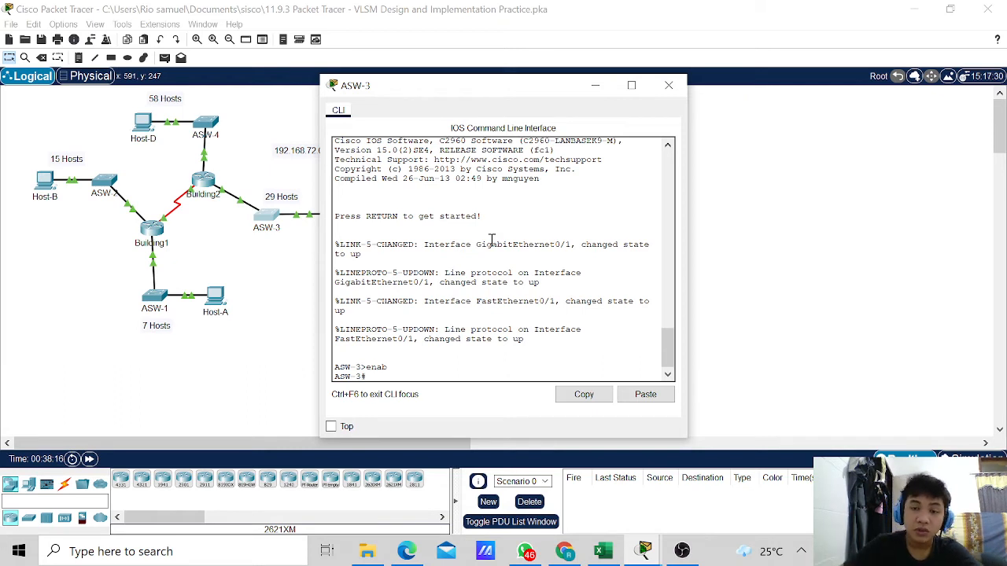
Step: Bring up the Excel addressing table and place the ASW-3 console beside its address columns
{"action": "left_click", "coordinate": [604, 552]}
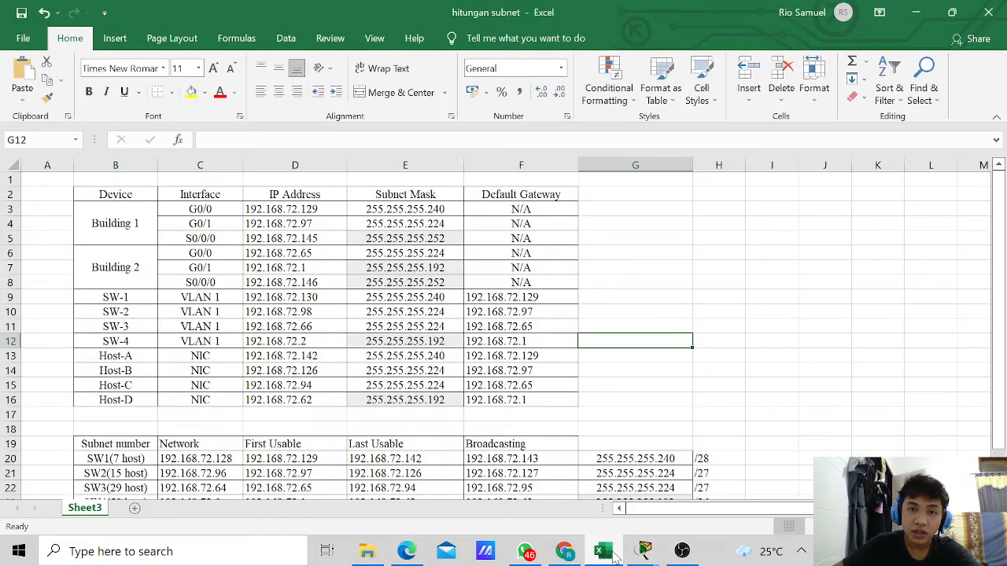
{"action": "mouse_move", "coordinate": [644, 551]}
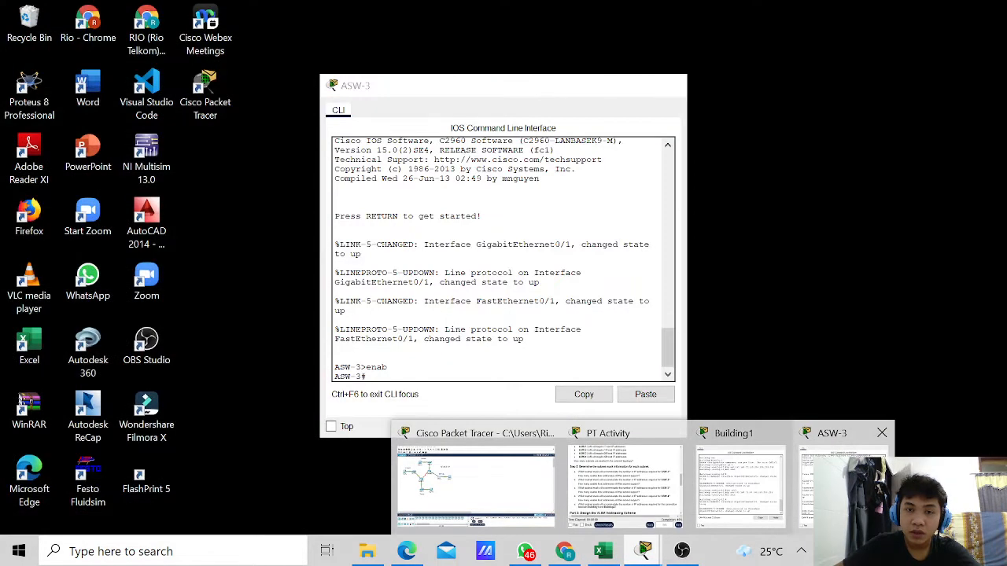
{"action": "left_click", "coordinate": [806, 466]}
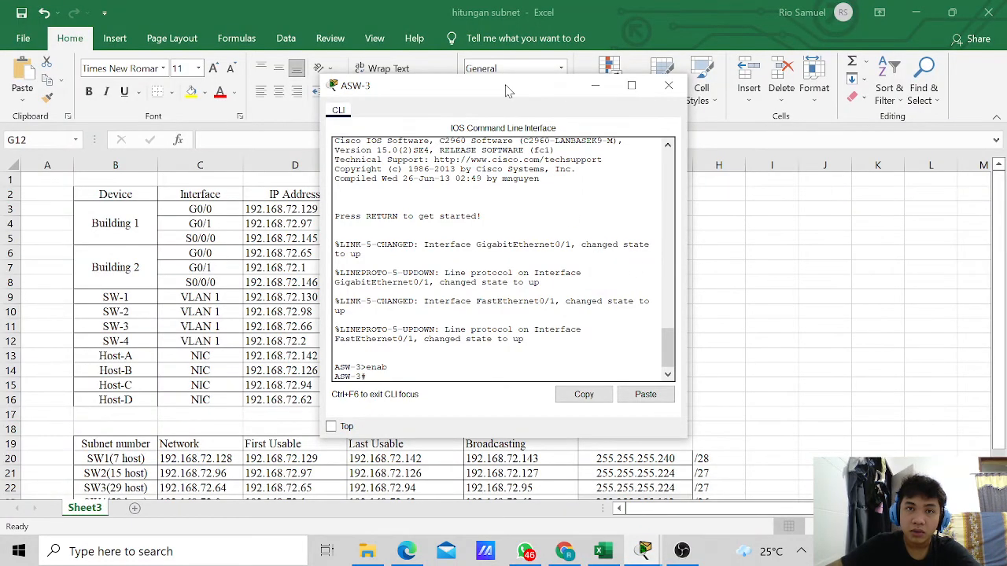
{"action": "left_click_drag", "start_coordinate": [507, 91], "coordinate": [795, 113]}
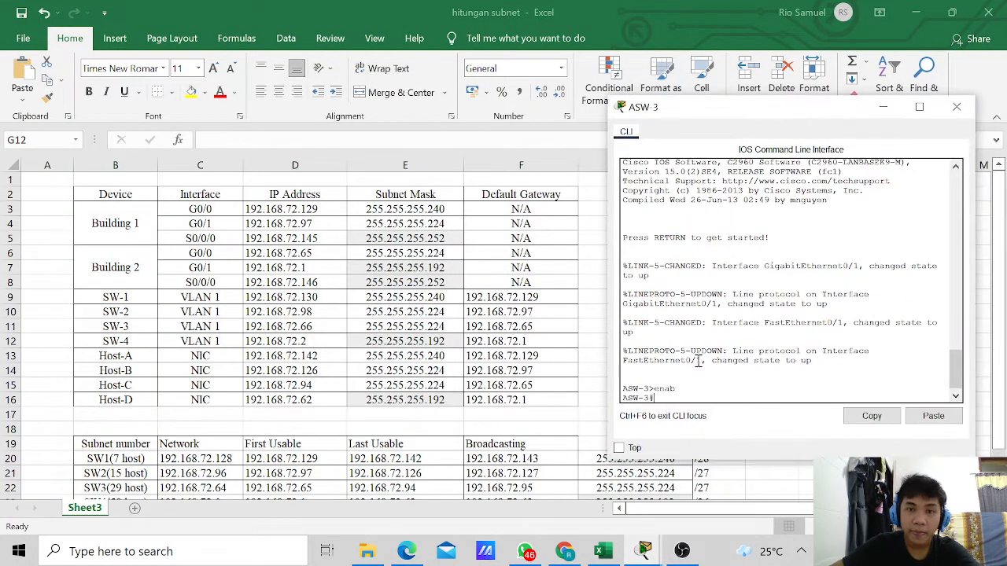
Step: Enter global configuration mode on ASW-3 with config t
{"action": "type", "text": "v"}
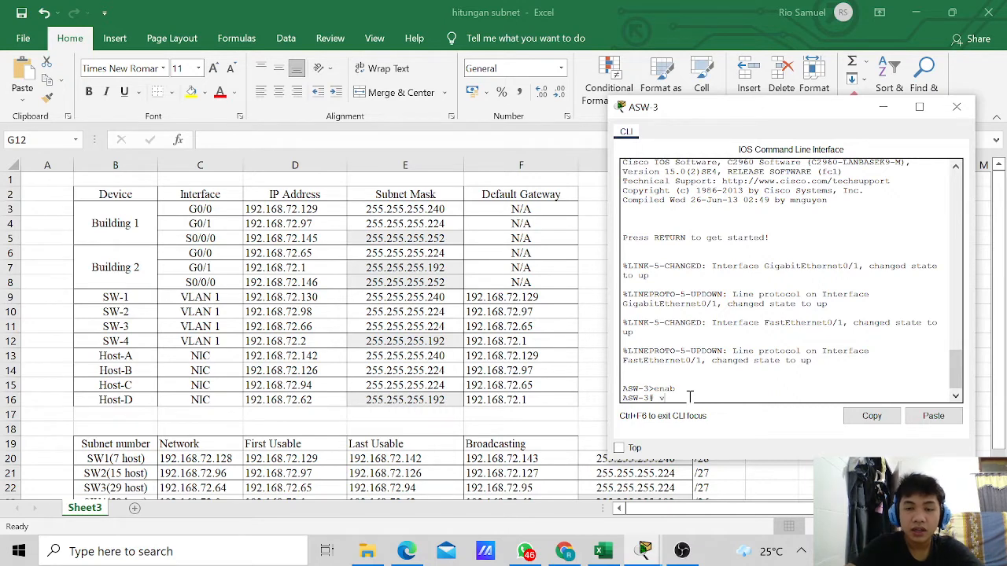
{"action": "type", "text": "lan"}
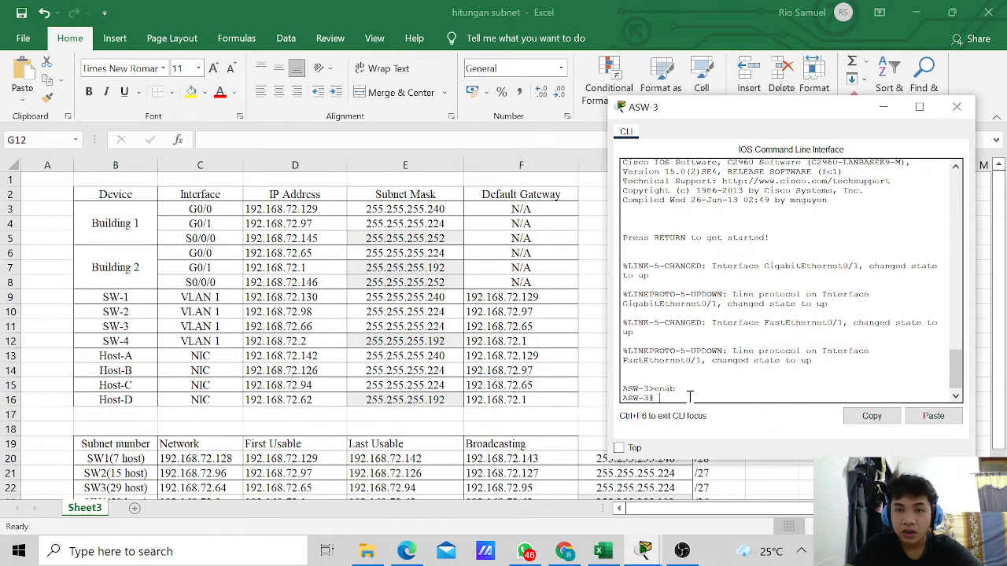
{"action": "type", "text": "config"}
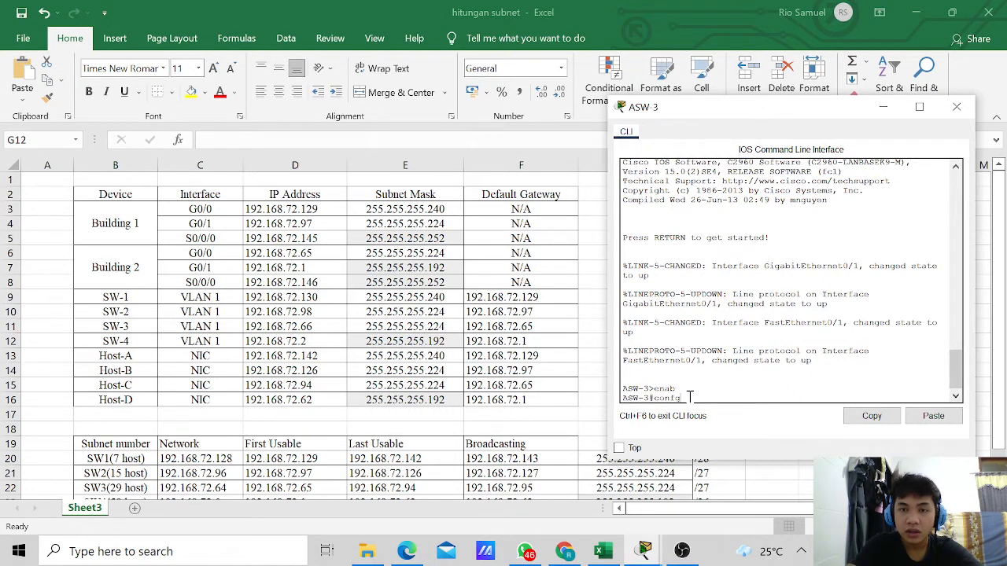
{"action": "key", "text": "BackSpace"}
{"action": "key", "text": "BackSpace"}
{"action": "type", "text": "ig t"}
{"action": "key", "text": "Return"}
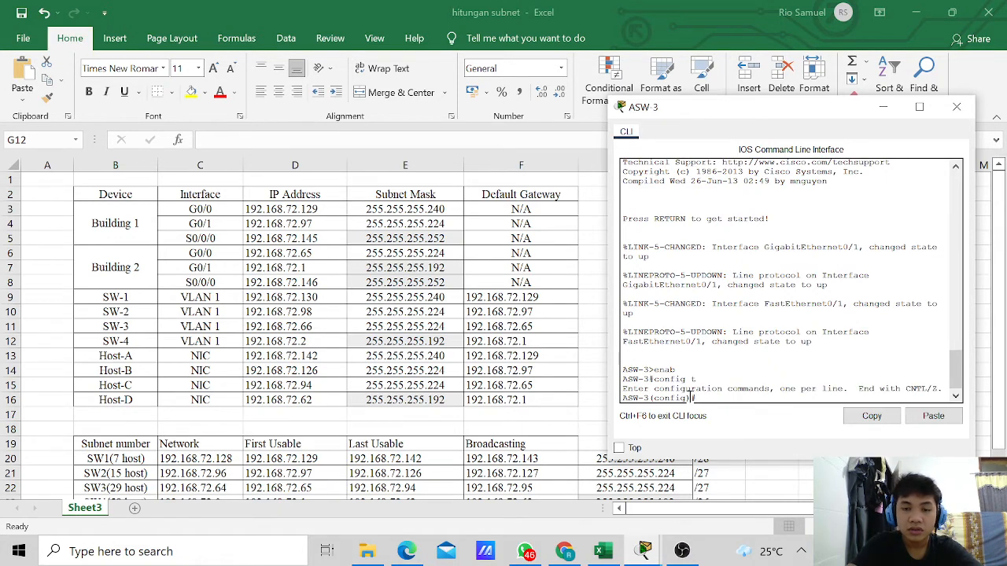
Step: Try to enter interface configuration for VLAN 1 on ASW-3 with unt vlan1
{"action": "type", "text": "int v"}
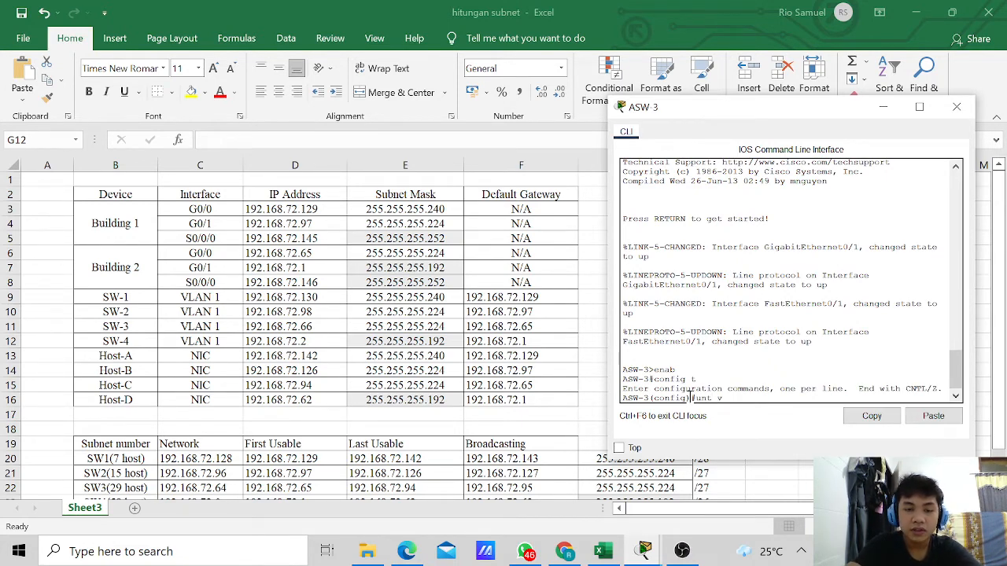
{"action": "type", "text": "lang"}
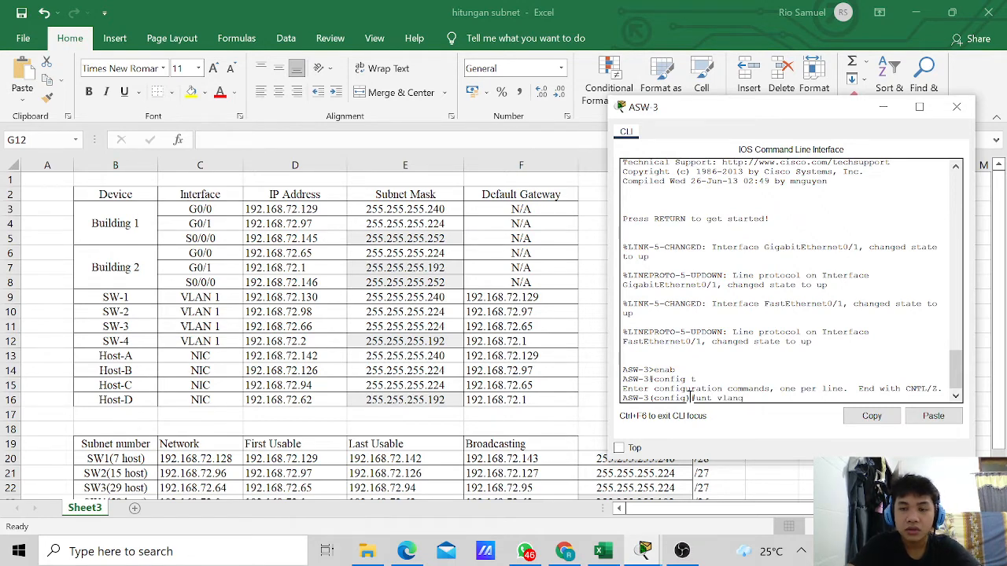
{"action": "key", "text": "Return"}
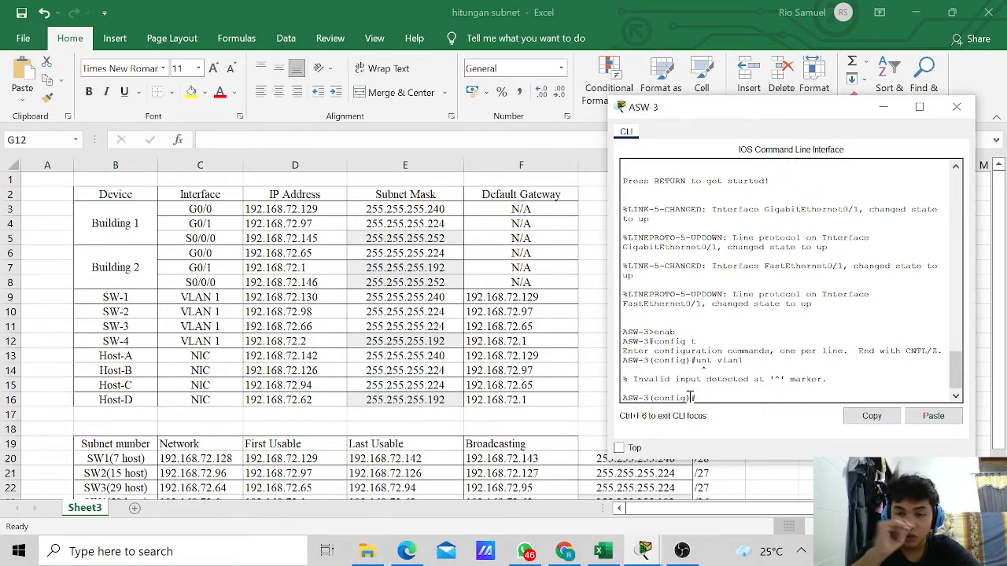
Step: Try to assign IP address 192.168.72.66 with mask 255.255.255.224 from ASW-3's global configuration mode
{"action": "type", "text": "in"}
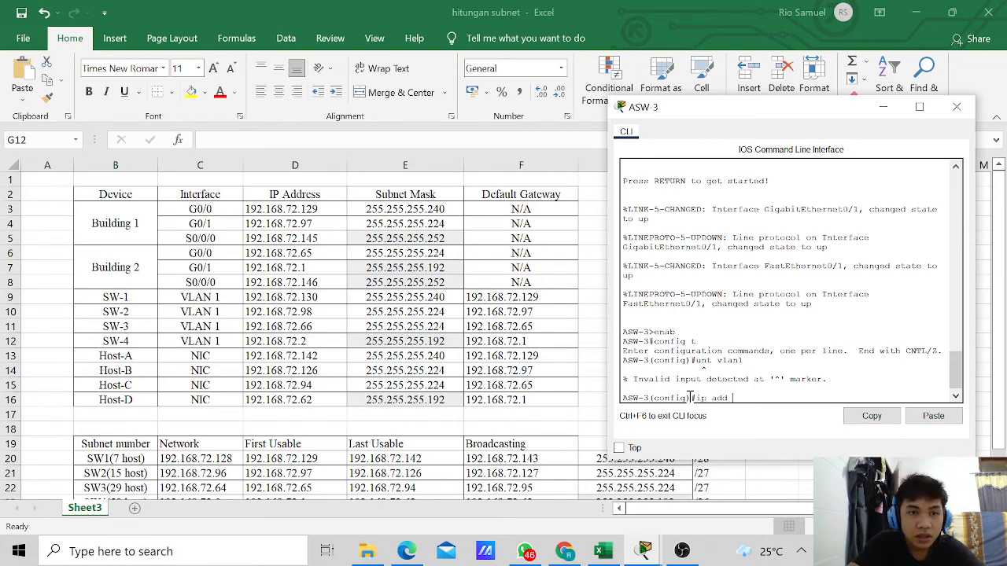
{"action": "type", "text": "192"}
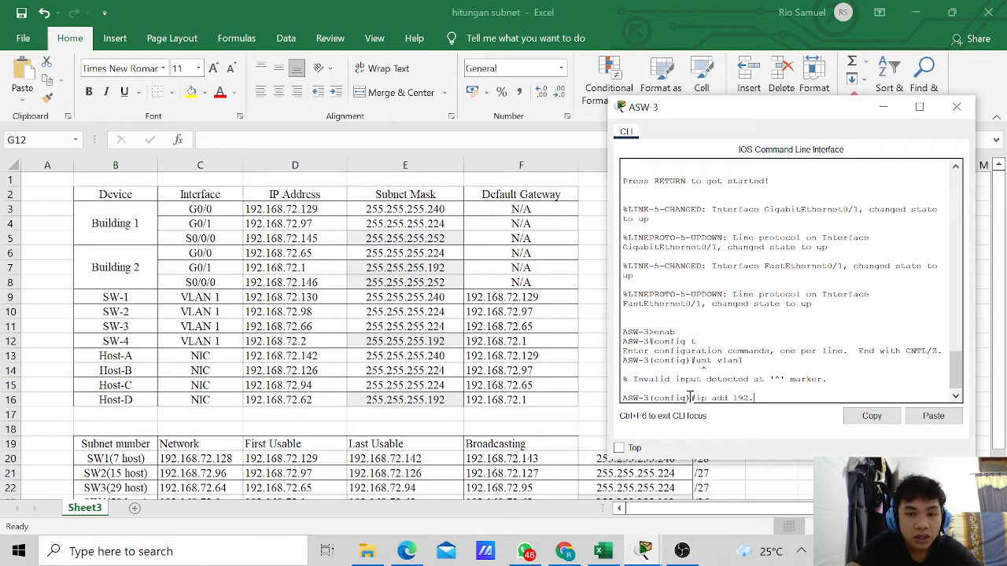
{"action": "type", "text": ".168."}
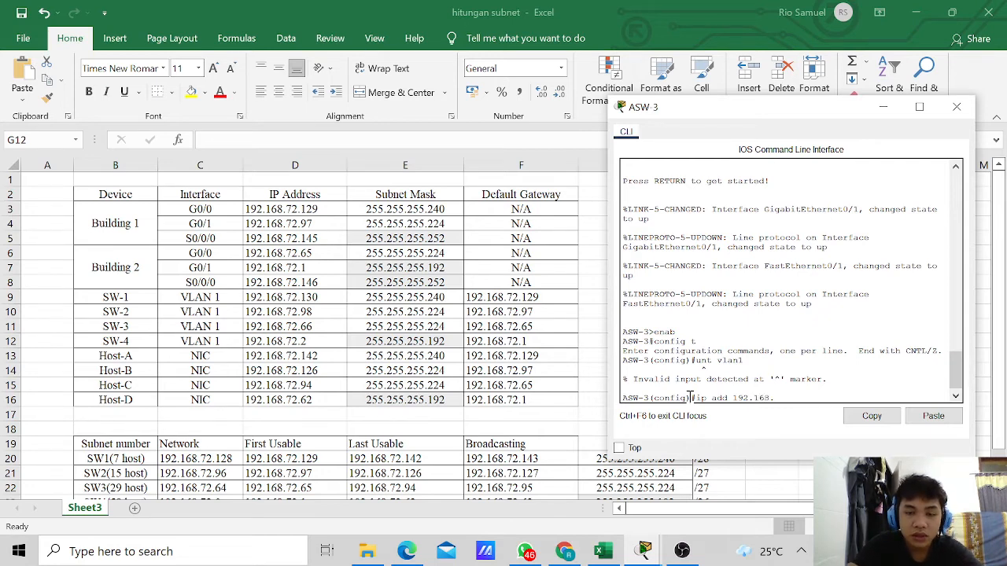
{"action": "type", "text": "72"}
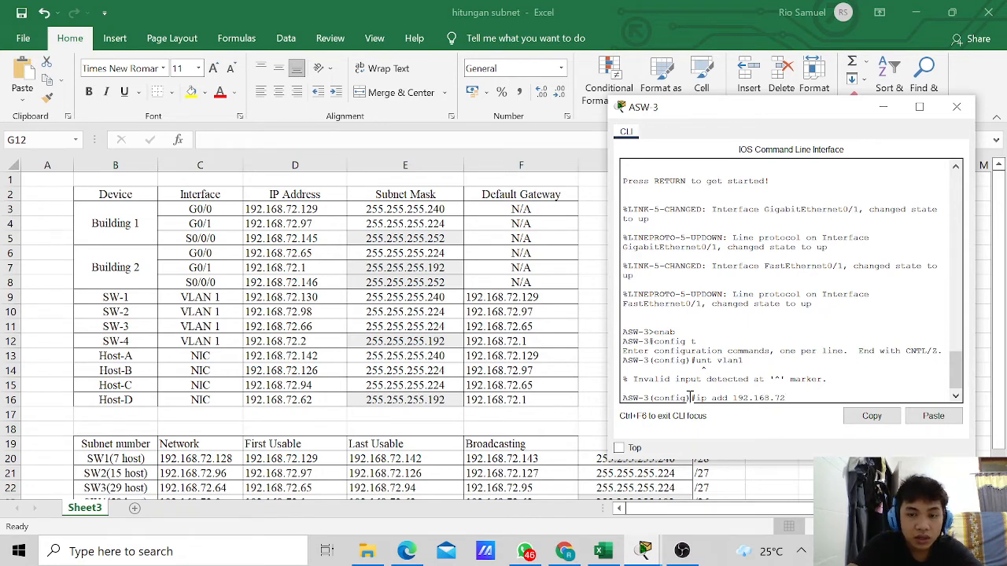
{"action": "type", "text": ".66"}
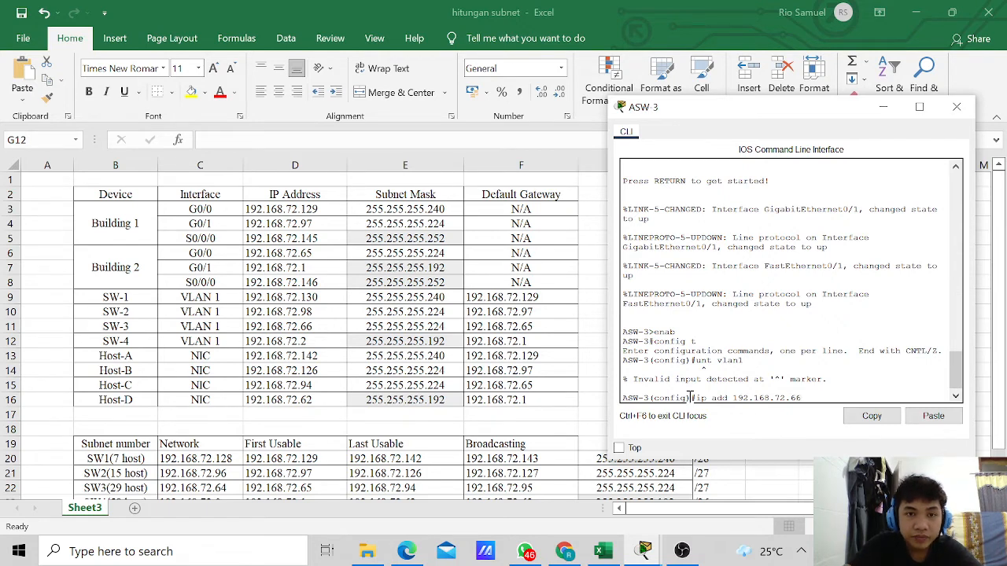
{"action": "type", "text": " 255"}
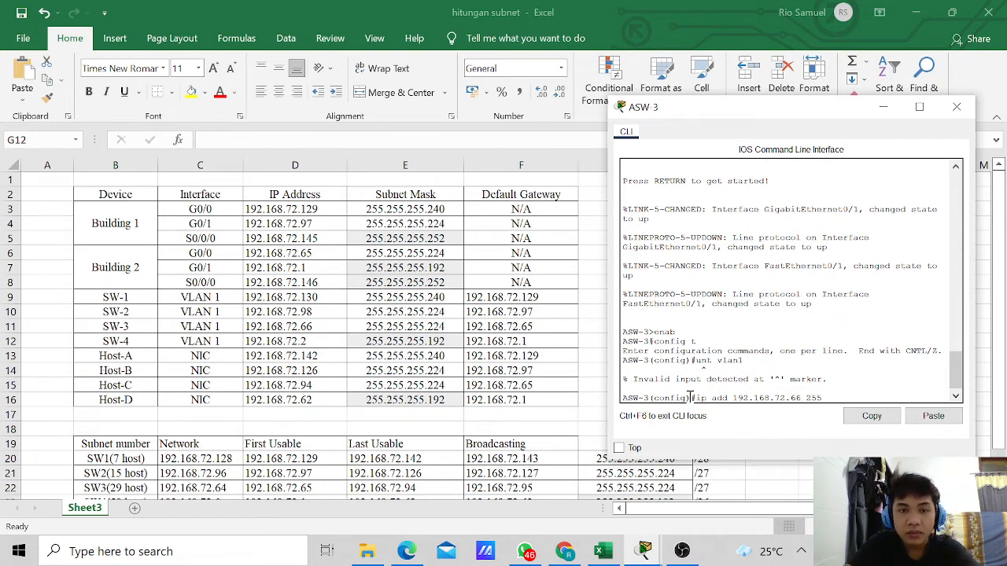
{"action": "type", "text": ".255."}
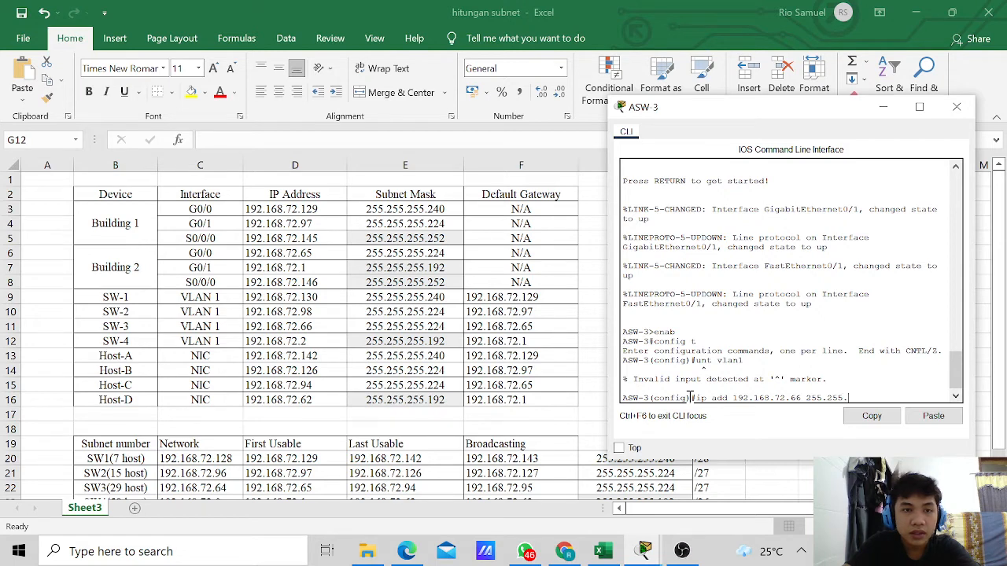
{"action": "type", "text": "255.224"}
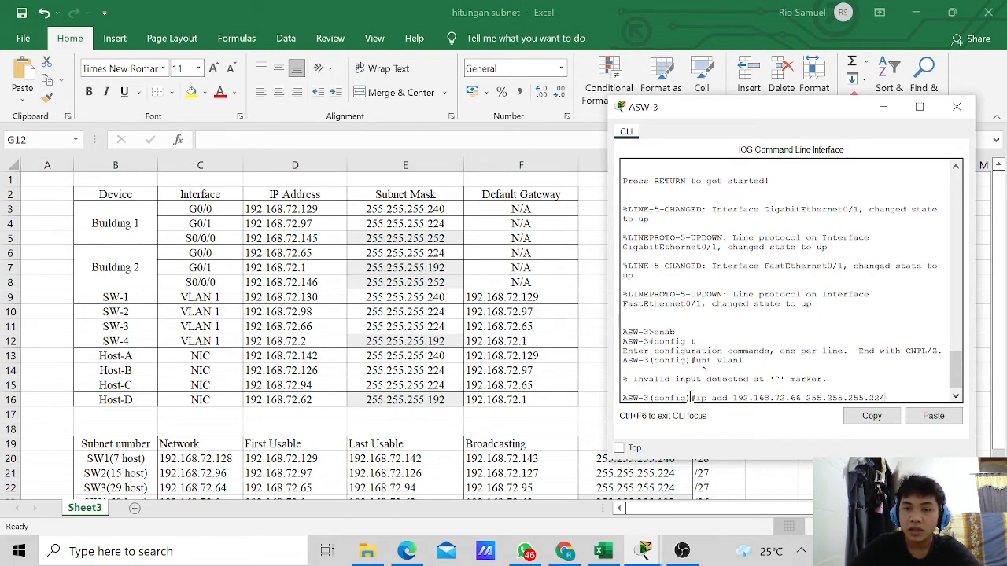
{"action": "key", "text": "Return"}
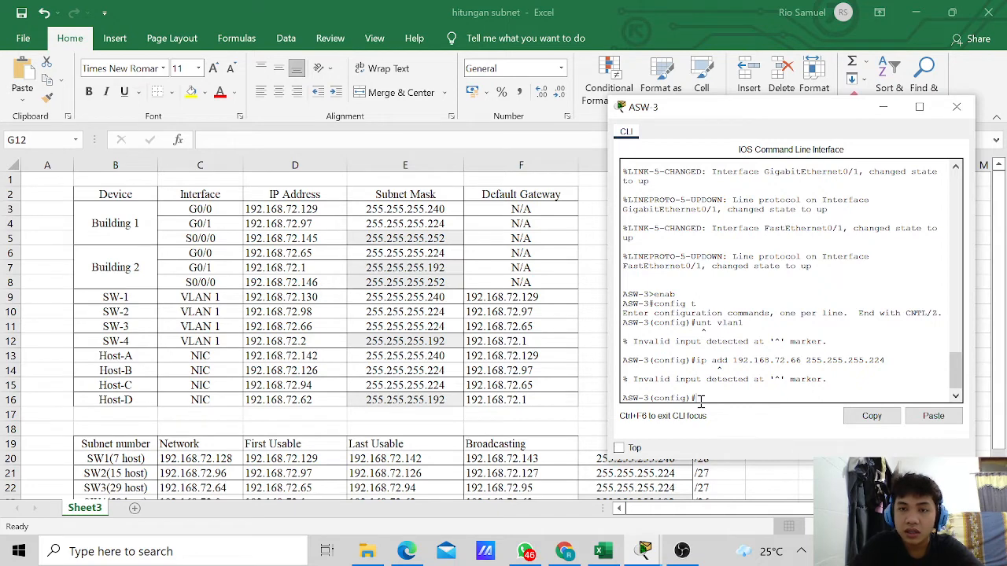
Step: Enter interface configuration for VLAN 1 on ASW-3 with int vlan1
{"action": "type", "text": "int "}
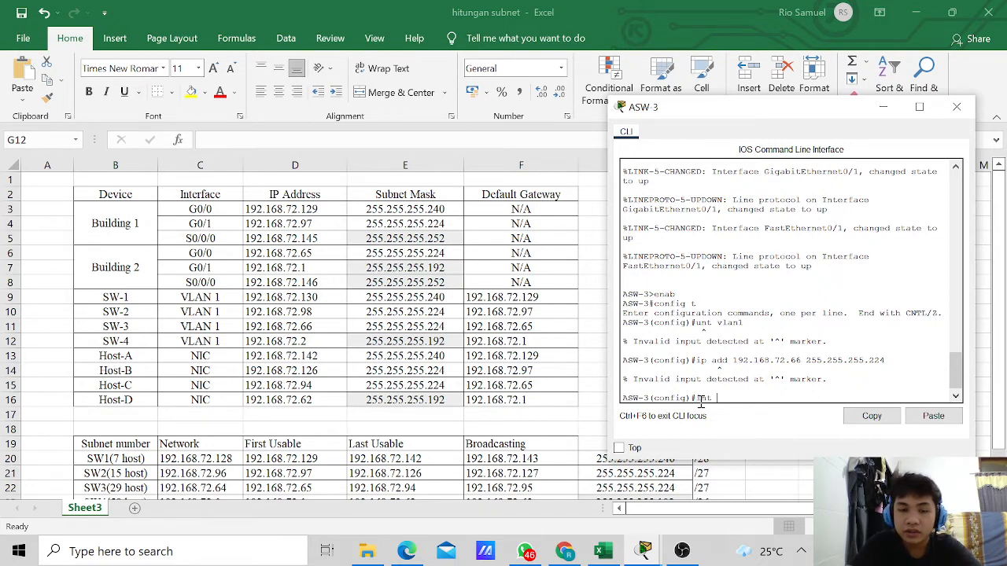
{"action": "type", "text": "vlan"}
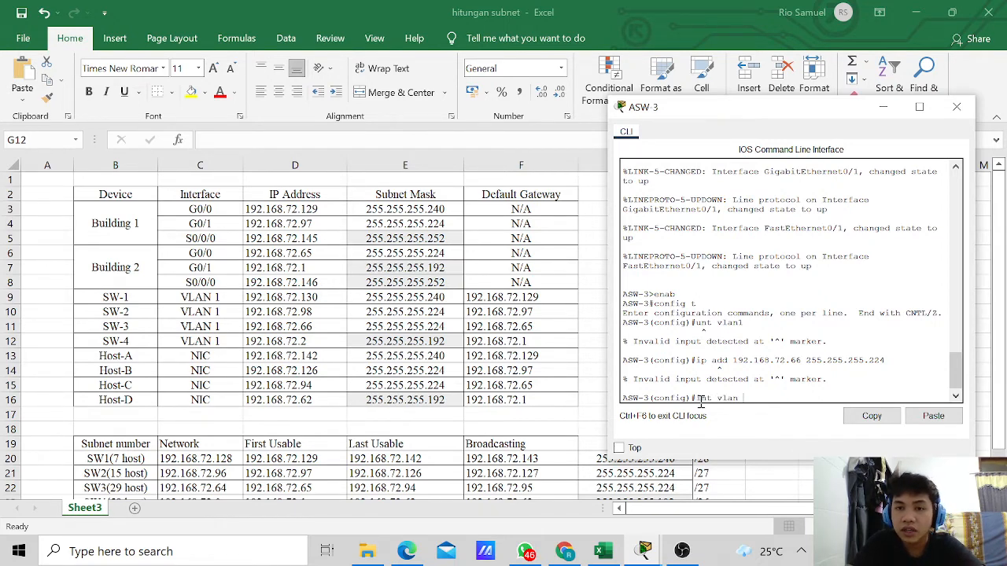
{"action": "key", "text": "BackSpace"}
{"action": "key", "text": "BackSpace"}
{"action": "type", "text": "11"}
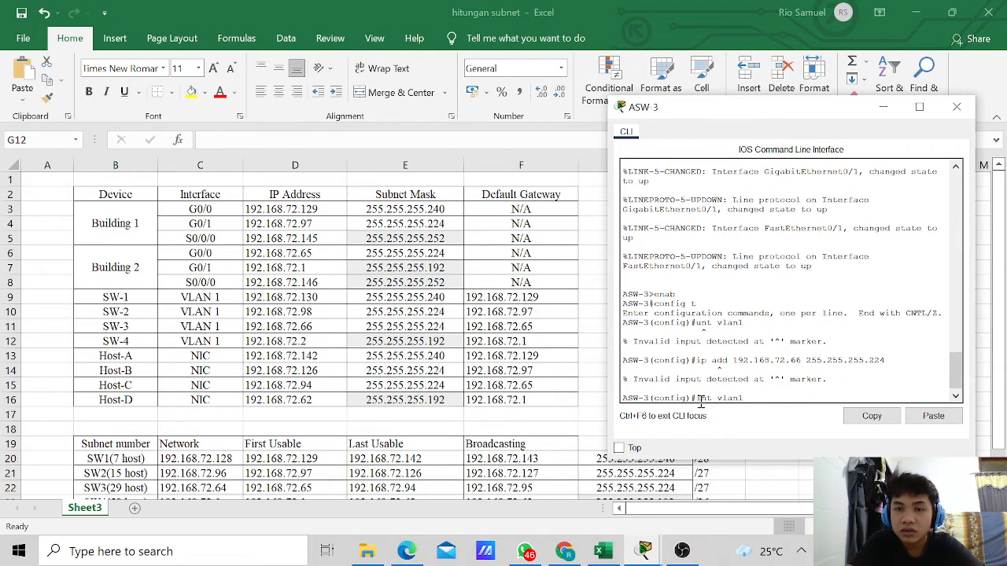
{"action": "key", "text": "Return"}
Step: Assign IP address 192.168.72.66 with subnet mask 255.255.255.224 to ASW-3's VLAN 1 interface using ip add
{"action": "type", "text": "ip add"}
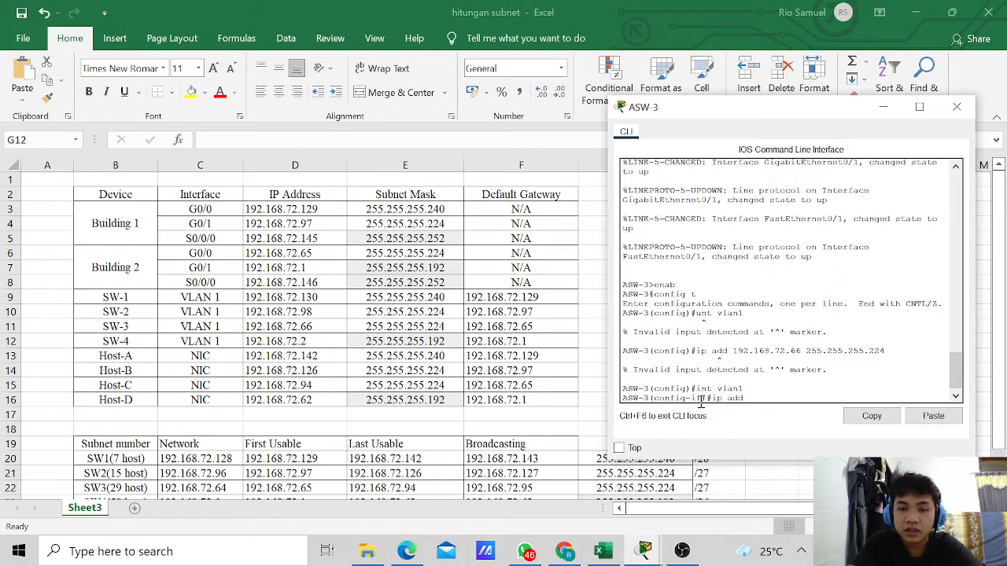
{"action": "type", "text": " 192.168"}
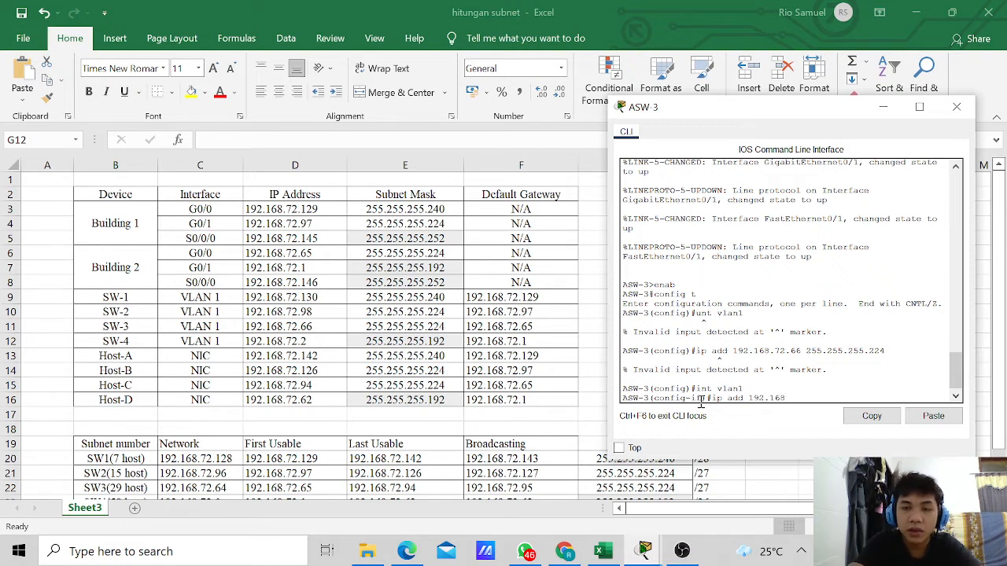
{"action": "type", "text": ".72"}
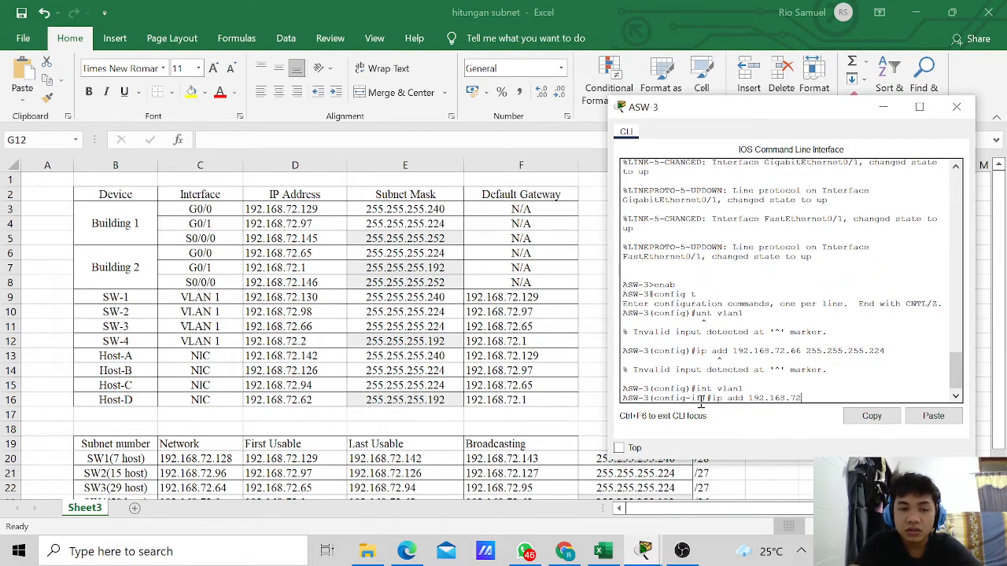
{"action": "type", "text": ".66"}
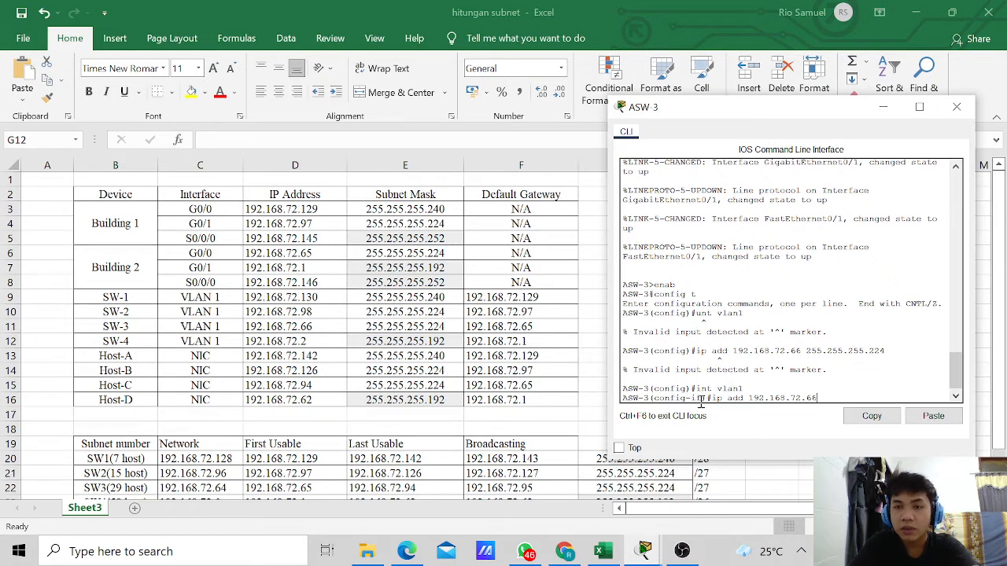
{"action": "type", "text": " 255"}
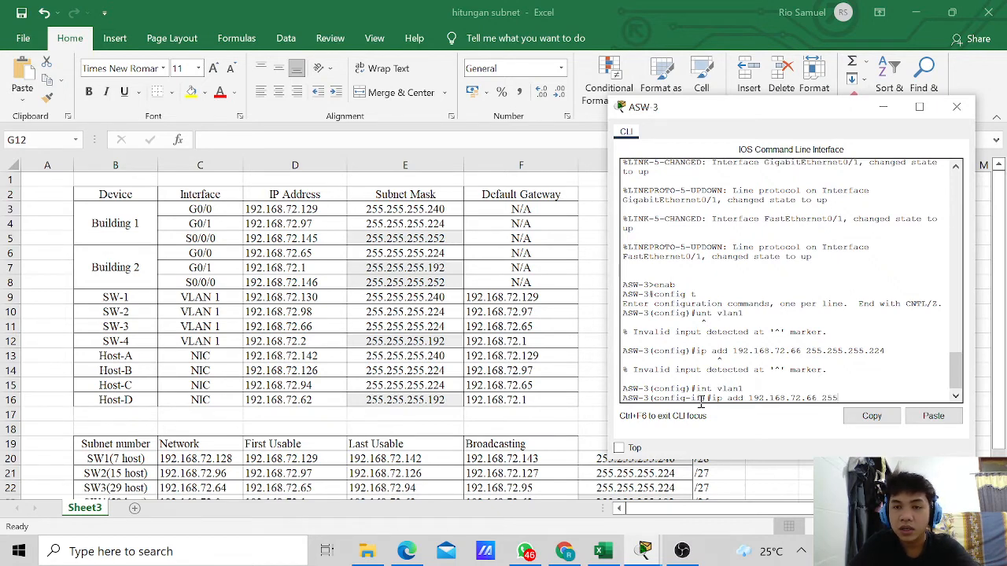
{"action": "type", "text": ".255.255.22"}
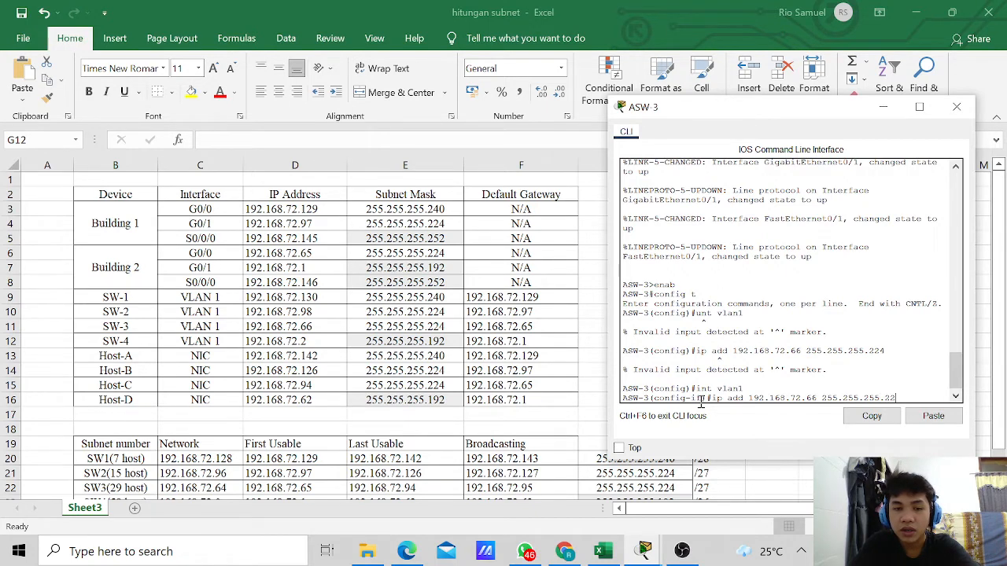
{"action": "type", "text": "4"}
{"action": "key", "text": "Return"}
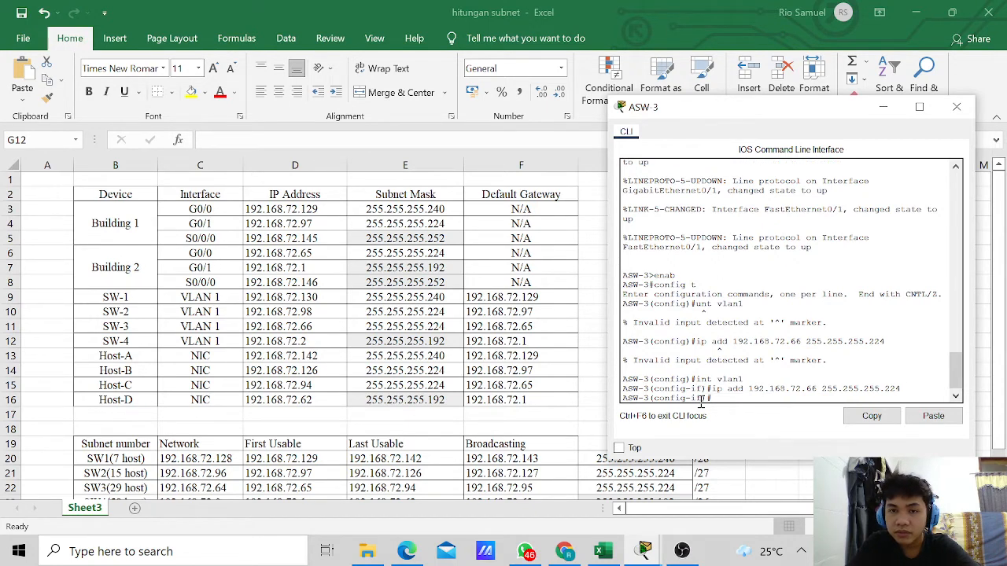
Step: Enable ASW-3's VLAN 1 interface with no shut and return to the interface configuration prompt
{"action": "type", "text": "no shu"}
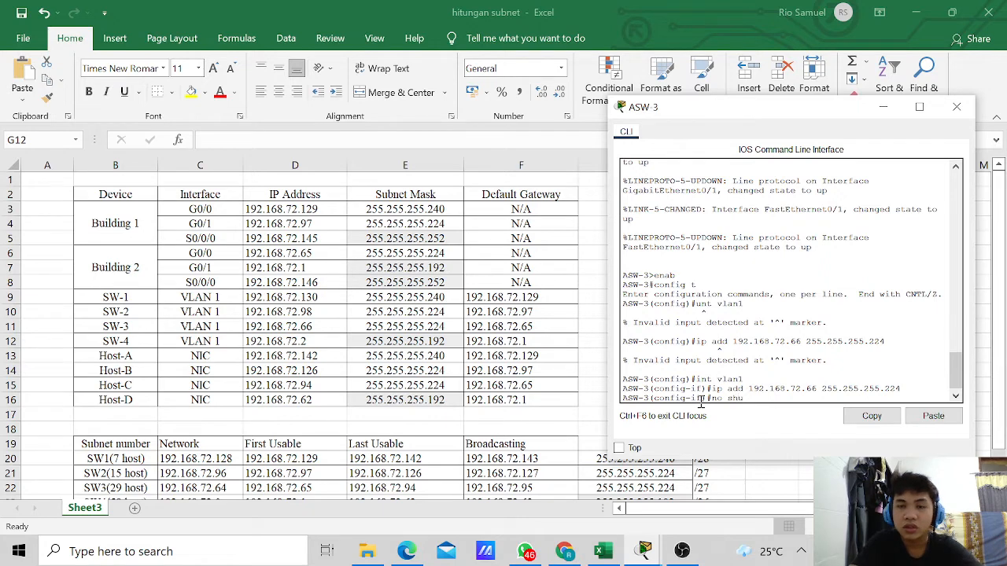
{"action": "type", "text": "t"}
{"action": "key", "text": "Return"}
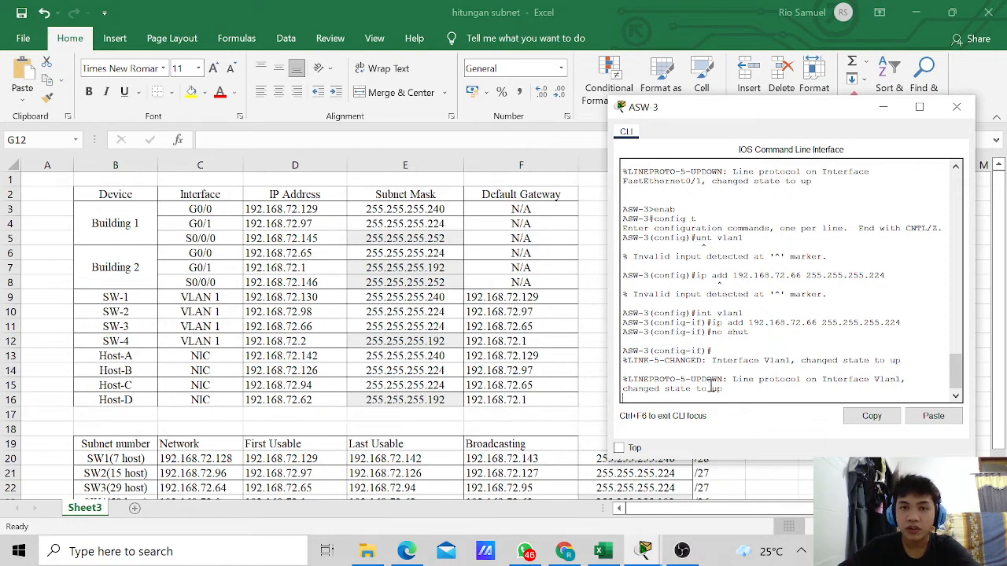
{"action": "key", "text": "Return"}
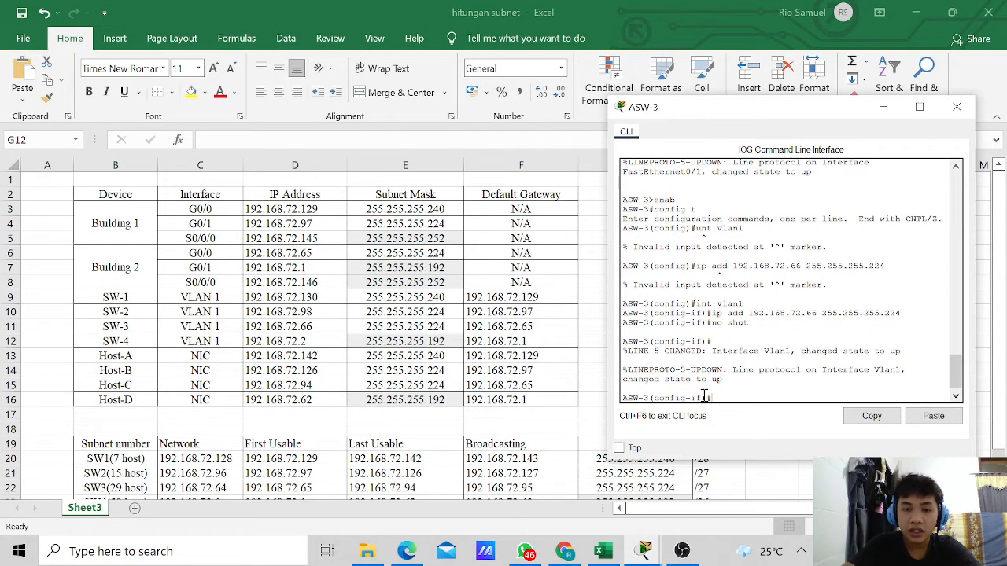
Step: Reselect ASW-3's VLAN 1 interface with int vlan 1 and reapply ip add 192.168.72.66 255.255.255.224
{"action": "type", "text": "int vlan"}
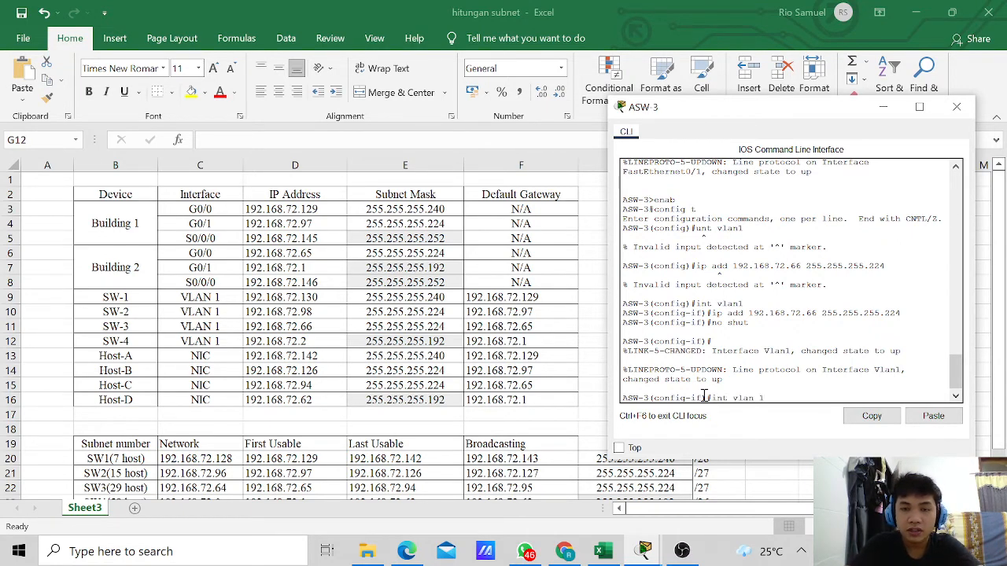
{"action": "type", "text": " 1"}
{"action": "key", "text": "Return"}
{"action": "type", "text": "ip"}
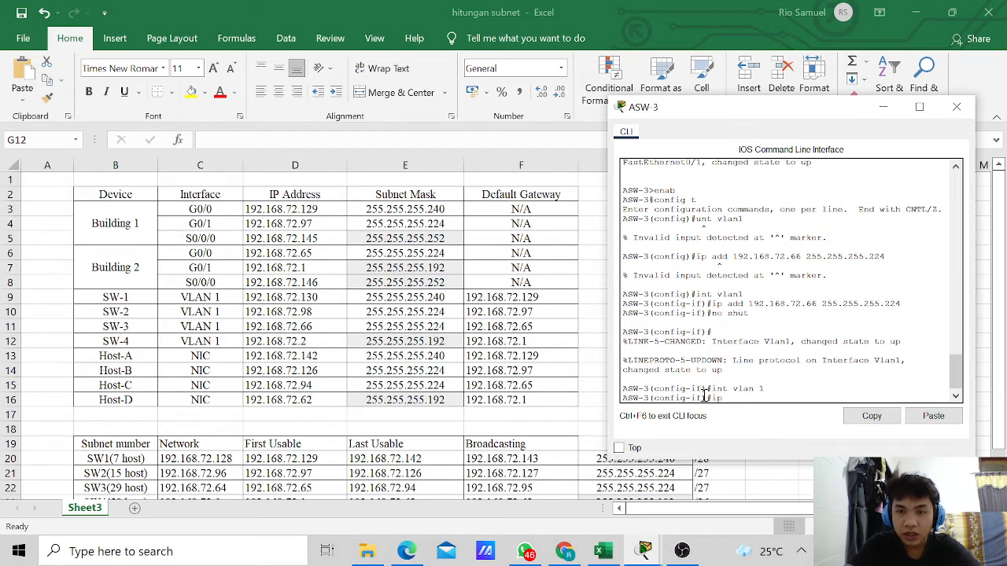
{"action": "type", "text": " add "}
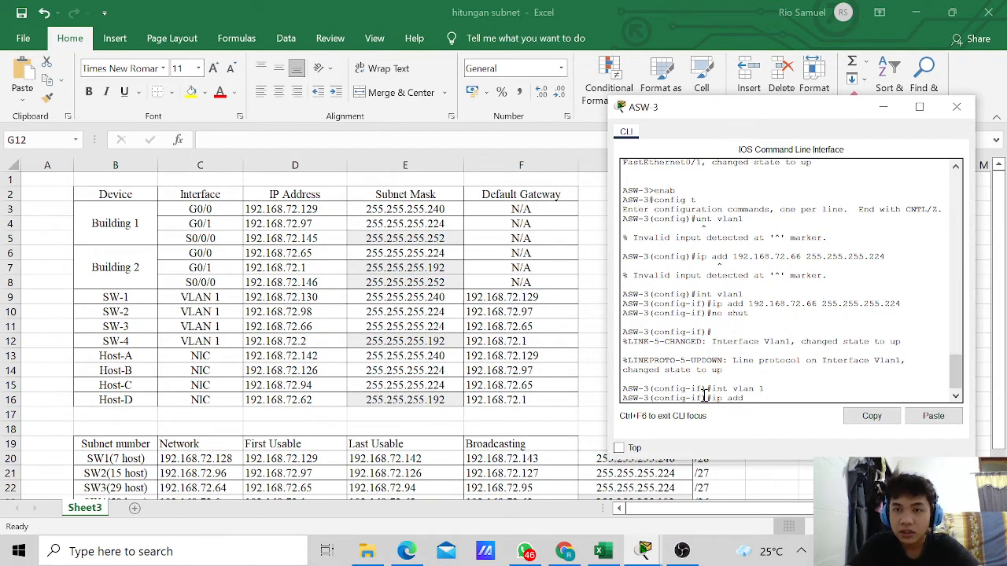
{"action": "type", "text": "192.16"}
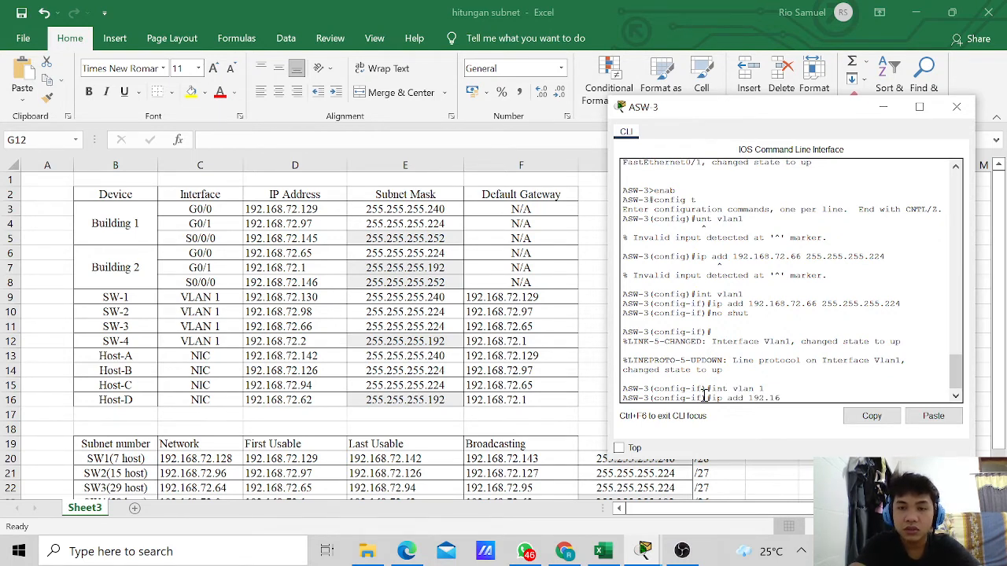
{"action": "type", "text": "8."}
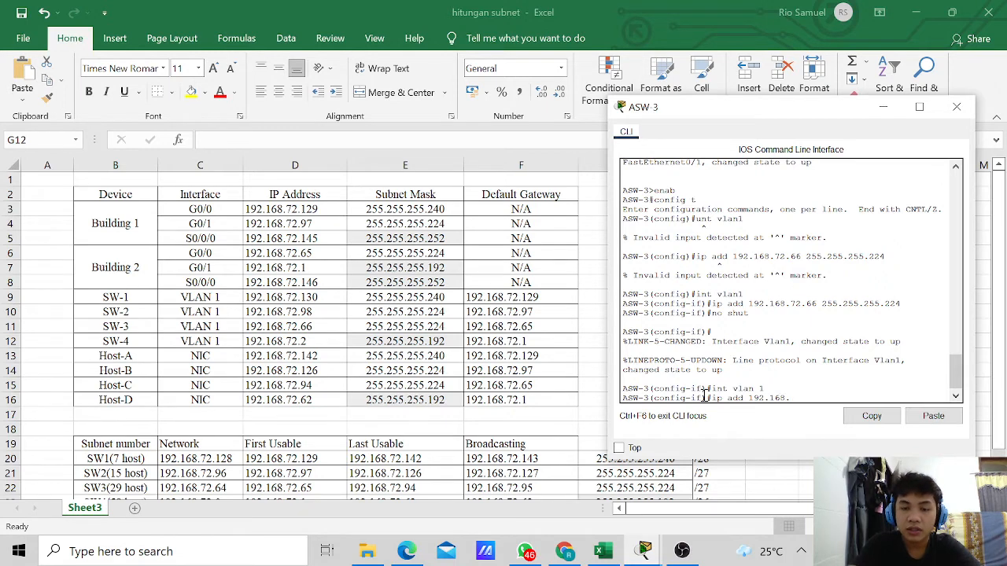
{"action": "type", "text": "72."}
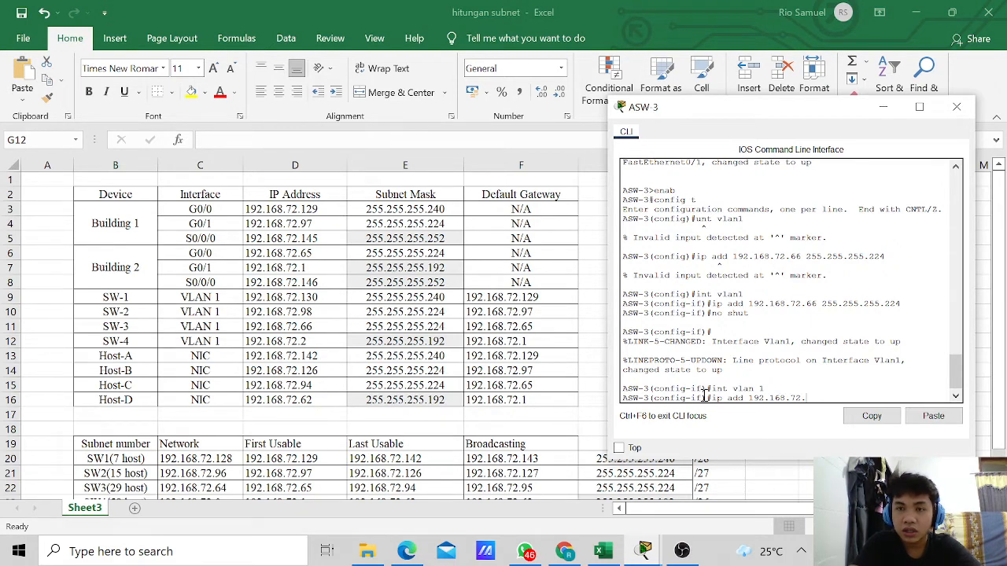
{"action": "type", "text": "66 255"}
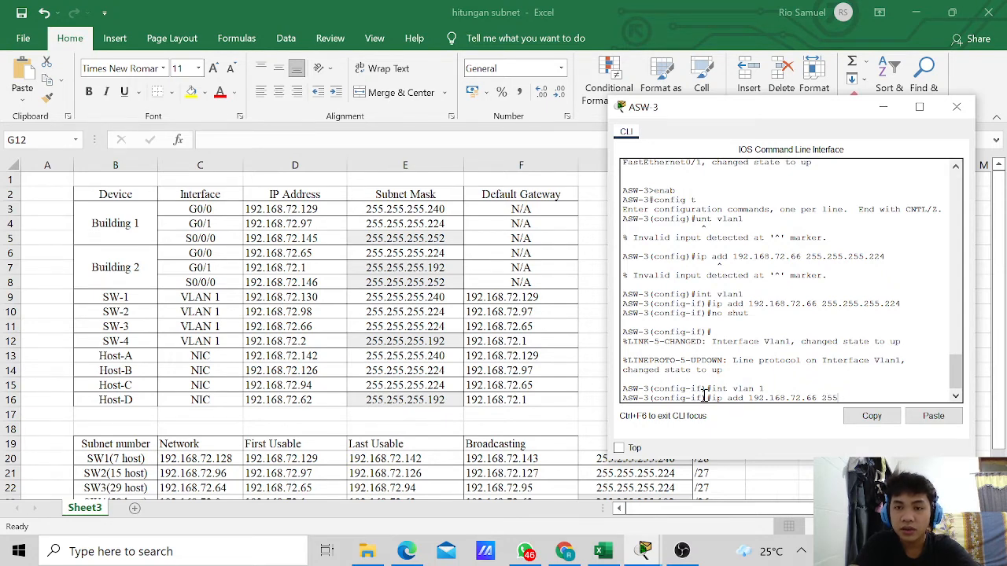
{"action": "type", "text": ".255"}
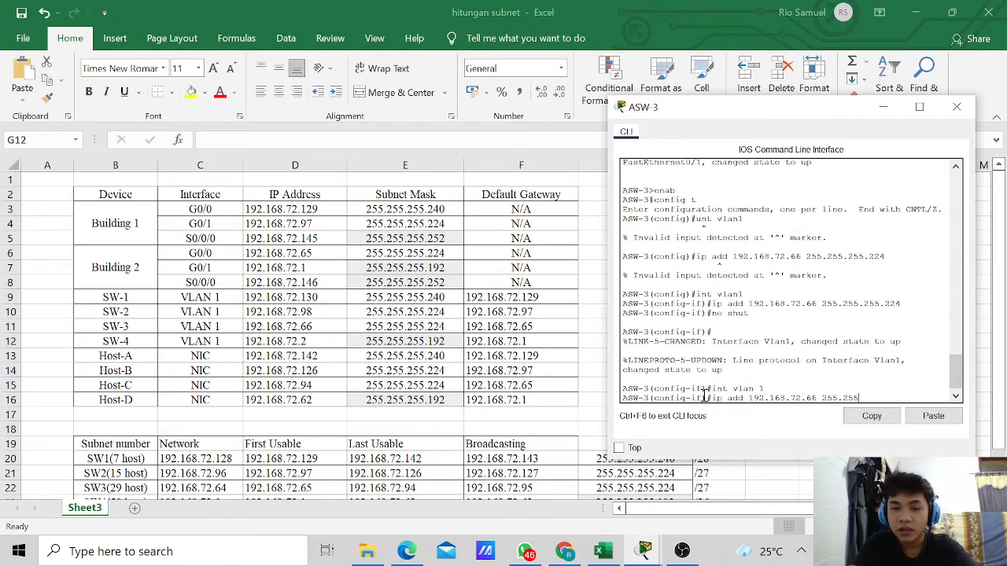
{"action": "type", "text": ".255.224"}
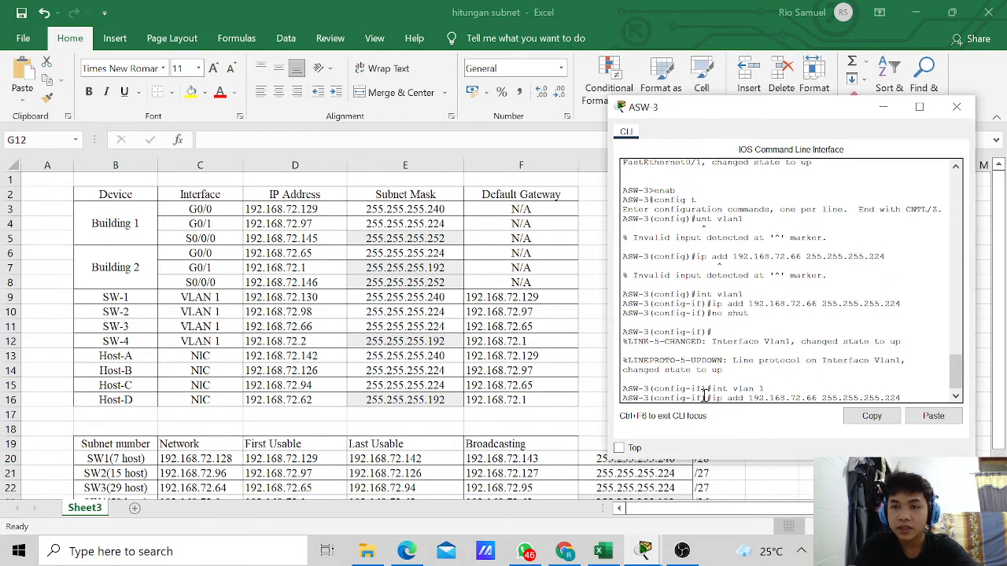
{"action": "key", "text": "Return"}
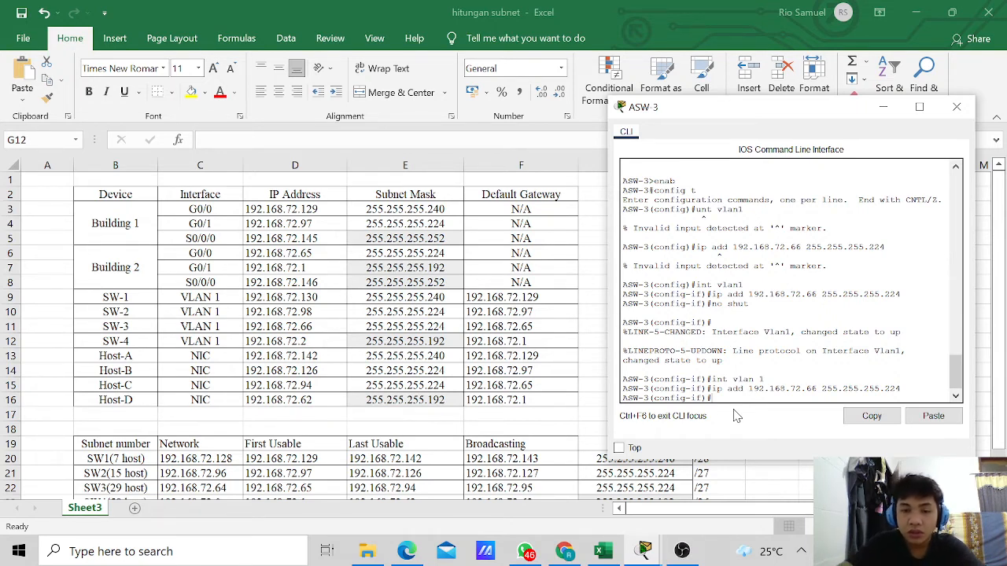
Step: Reissue no shut on ASW-3's VLAN 1 interface after the reapplied address
{"action": "type", "text": "no sh"}
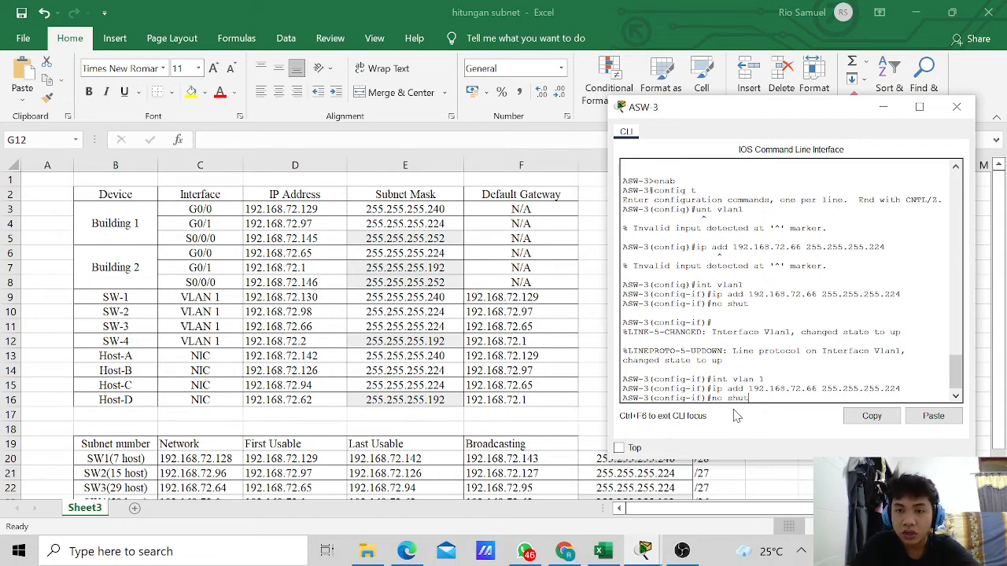
{"action": "type", "text": "ut"}
{"action": "key", "text": "Return"}
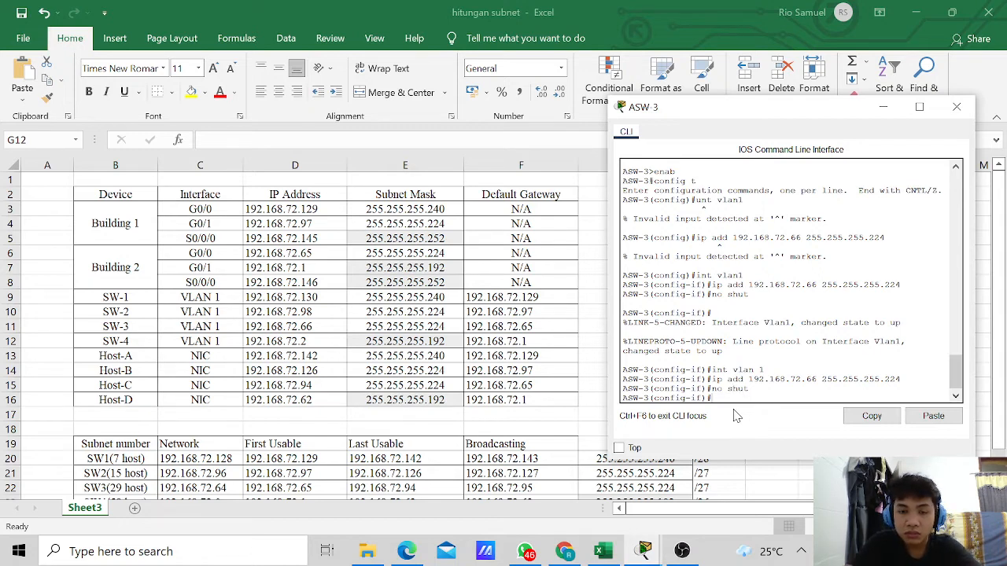
Step: Set ASW-3's default gateway with ip default-gateway 192.168.72.65 and exit global configuration mode
{"action": "type", "text": "ip"}
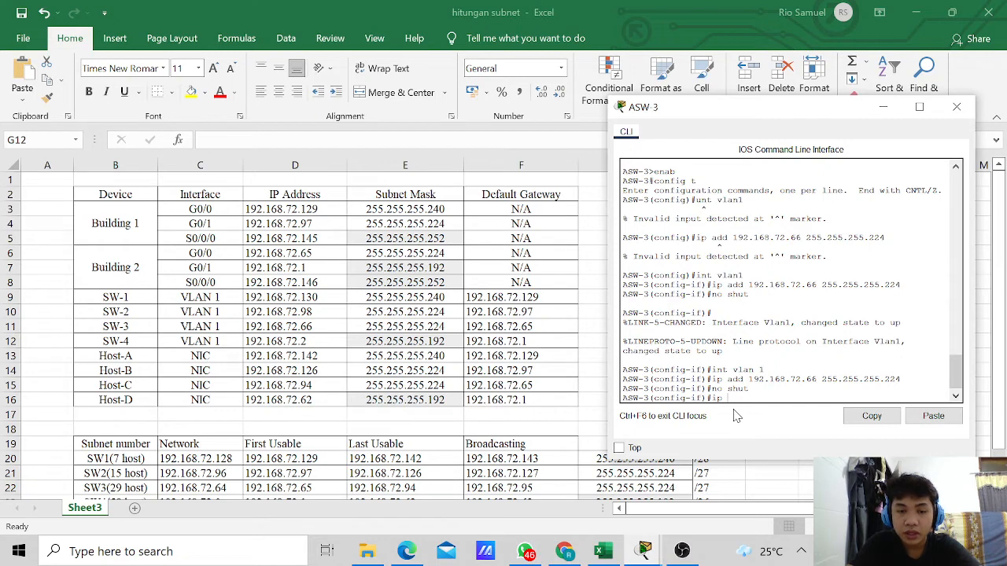
{"action": "type", "text": " defau"}
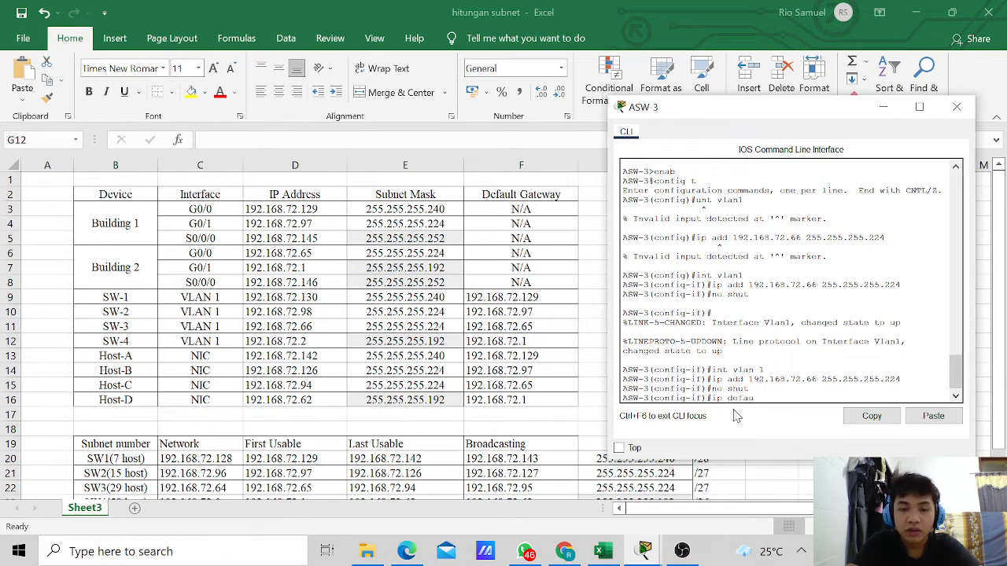
{"action": "type", "text": "lt "}
{"action": "type", "text": "gateway"}
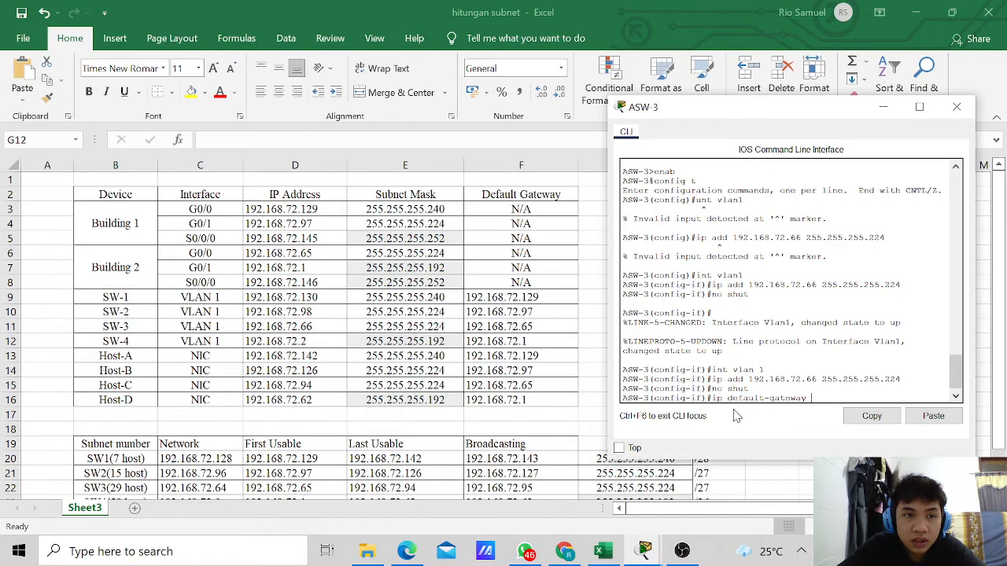
{"action": "type", "text": "19"}
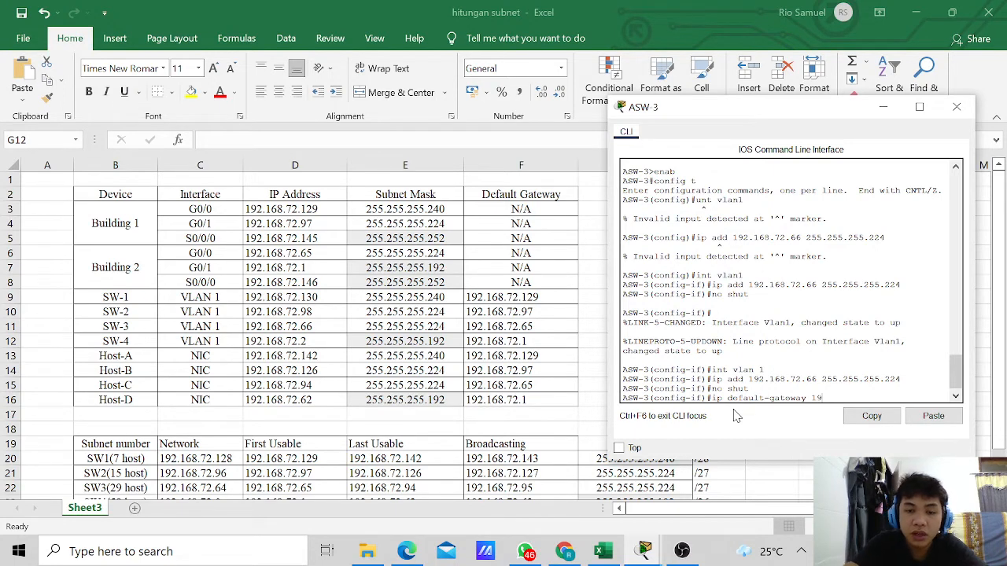
{"action": "type", "text": "2.168"}
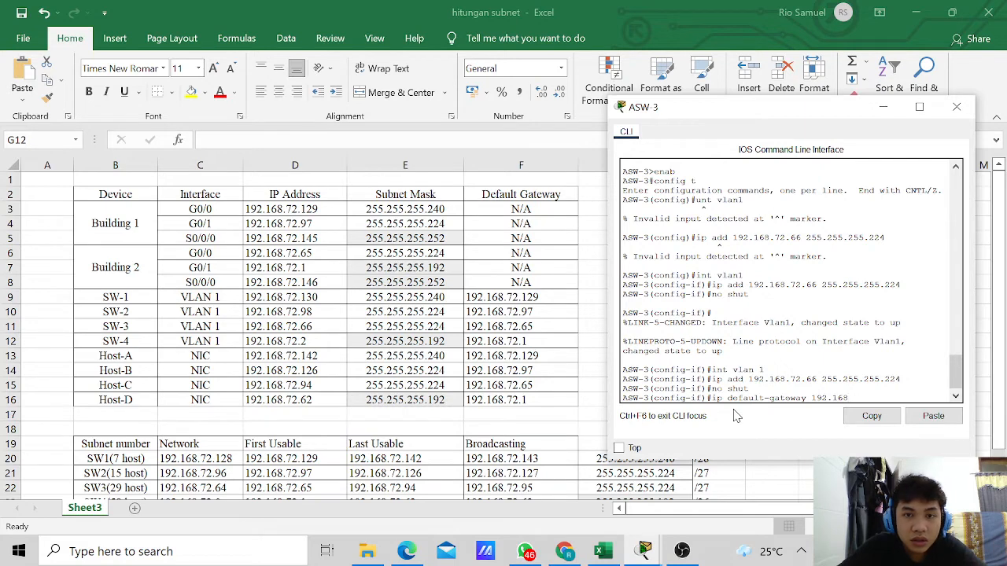
{"action": "type", "text": ".72.65"}
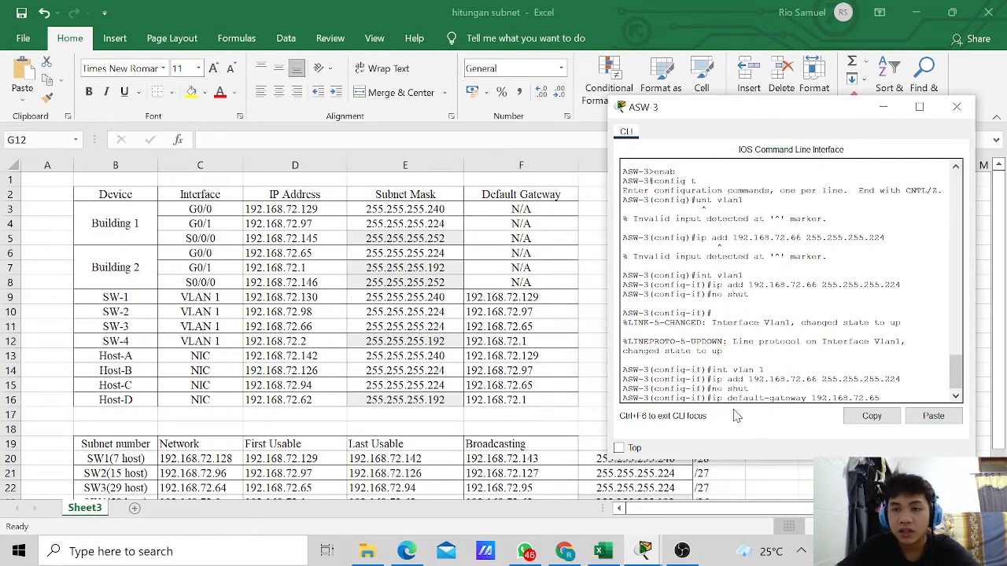
{"action": "key", "text": "Return"}
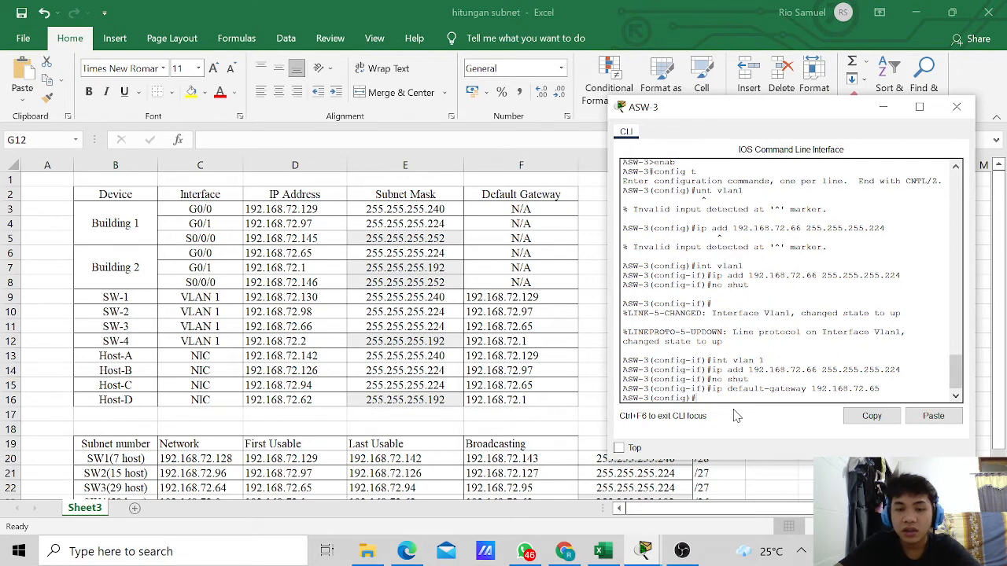
{"action": "type", "text": "exit"}
{"action": "key", "text": "Return"}
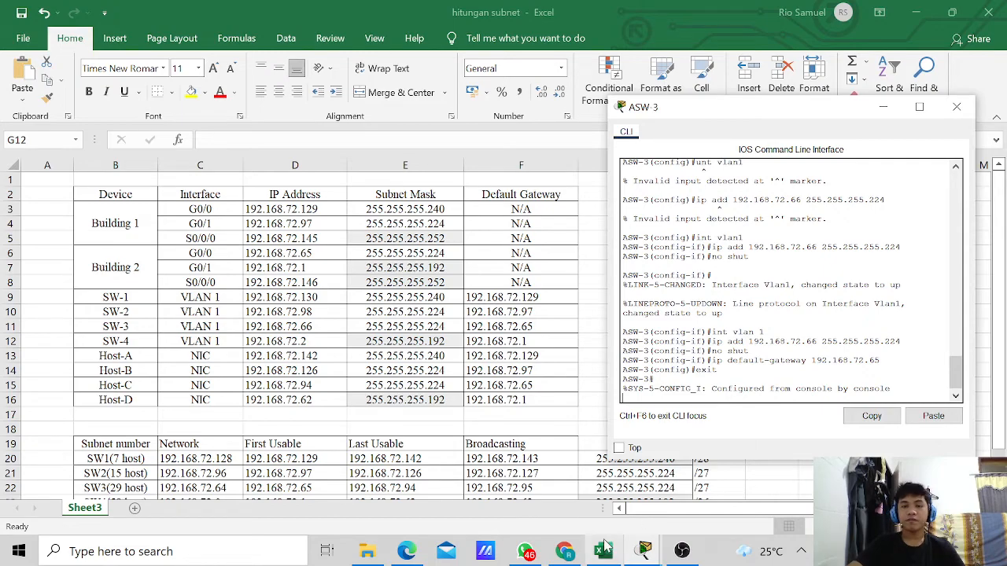
Step: Review the completion percentage and the Part 3 instructions in the PT Activity window for the remaining device configuration
{"action": "left_click", "coordinate": [643, 553]}
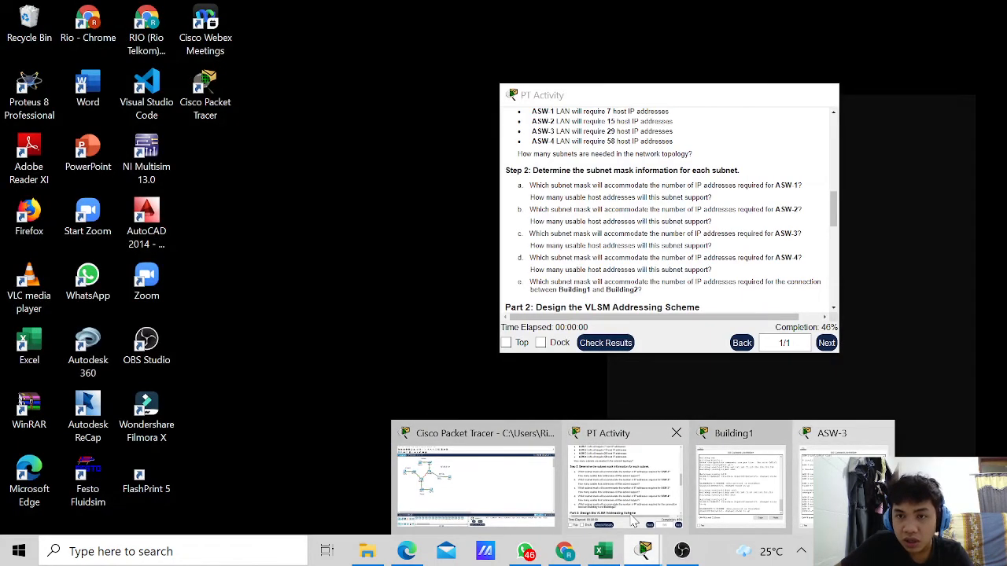
{"action": "left_click", "coordinate": [633, 519]}
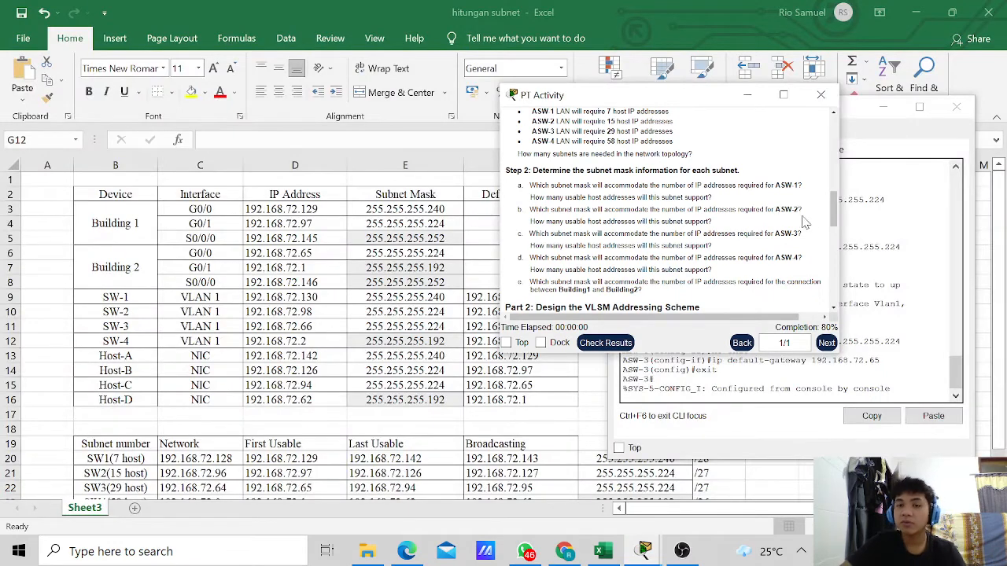
{"action": "scroll", "coordinate": [700, 191], "scroll_direction": "down", "scroll_amount": 3}
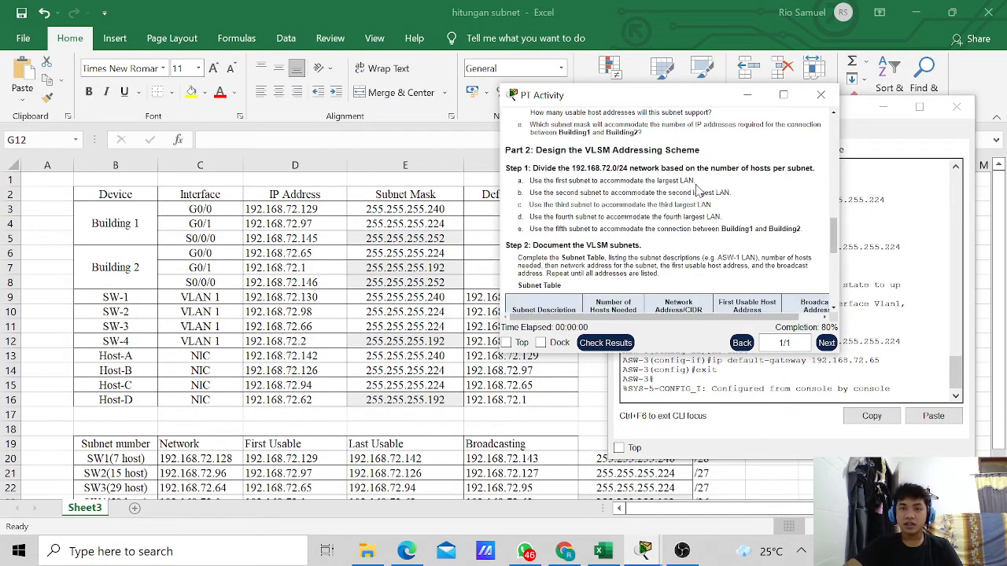
{"action": "scroll", "coordinate": [681, 194], "scroll_direction": "up", "scroll_amount": 2}
{"action": "scroll", "coordinate": [681, 194], "scroll_direction": "down", "scroll_amount": 5}
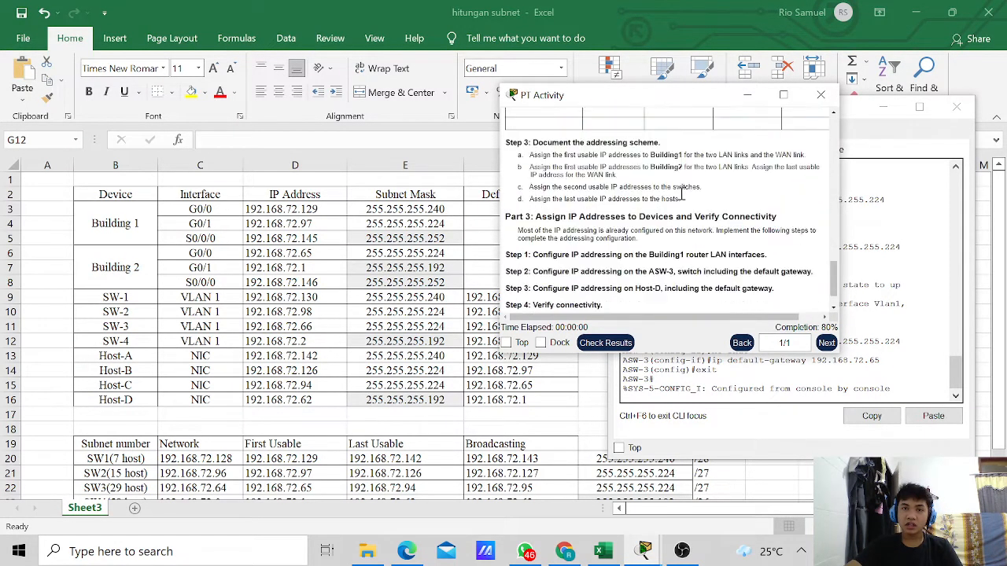
{"action": "scroll", "coordinate": [681, 194], "scroll_direction": "down", "scroll_amount": 2}
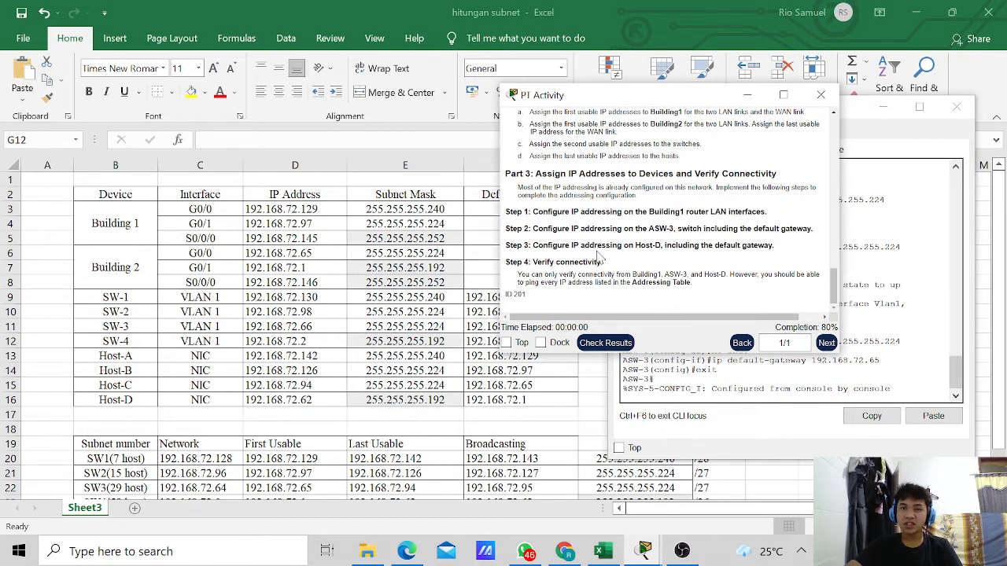
{"action": "left_click", "coordinate": [747, 96]}
{"action": "left_click", "coordinate": [874, 106]}
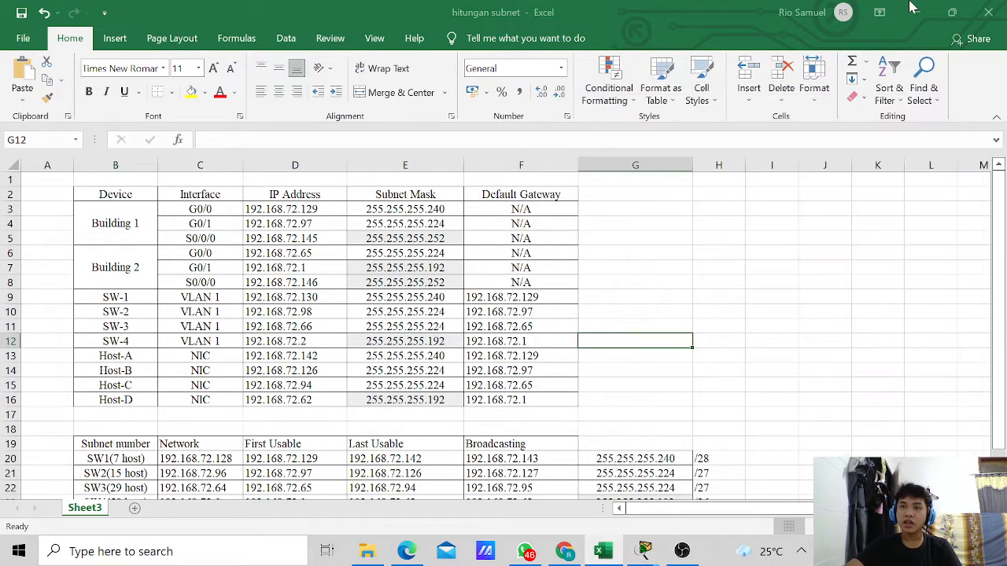
Step: Open Host-D's IP Configuration from the Packet Tracer topology and place its window beside the Excel addressing table
{"action": "left_click", "coordinate": [916, 13]}
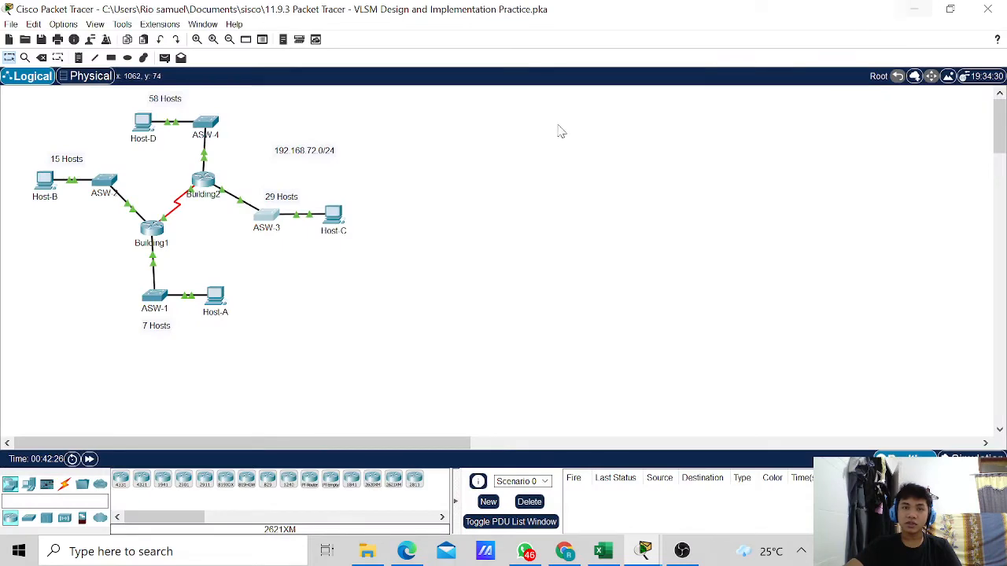
{"action": "left_click", "coordinate": [142, 125]}
{"action": "left_click", "coordinate": [358, 146]}
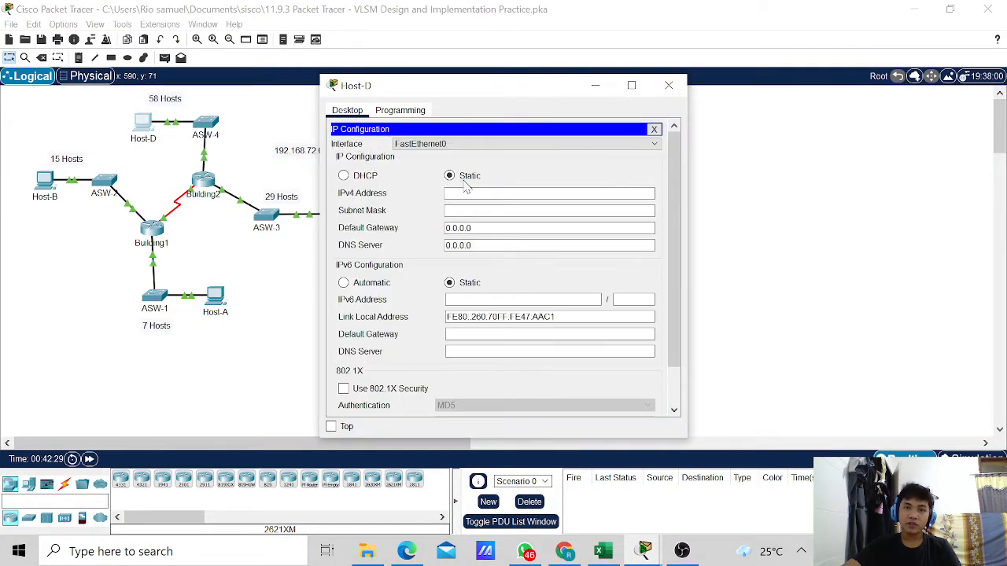
{"action": "left_click", "coordinate": [604, 553]}
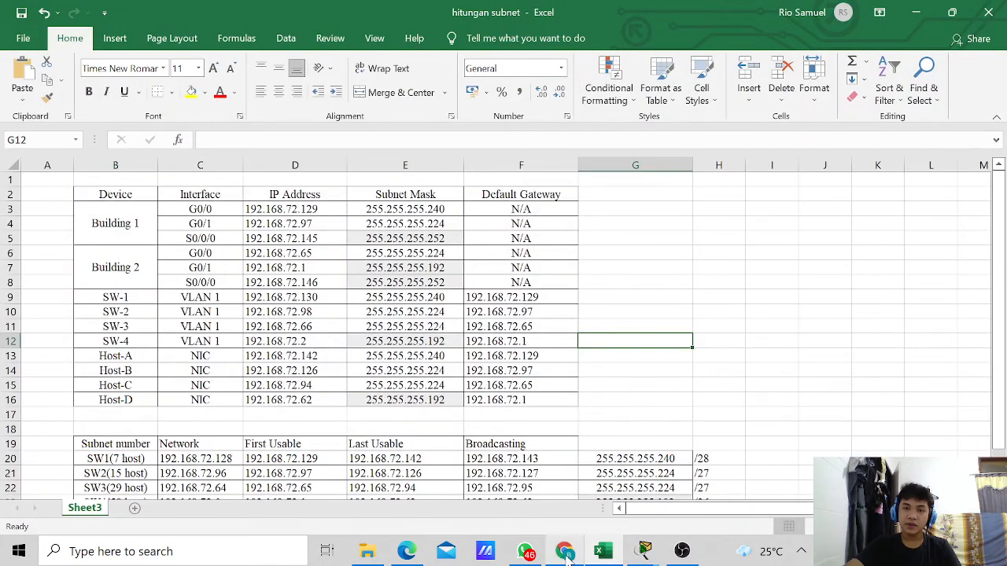
{"action": "mouse_move", "coordinate": [645, 553]}
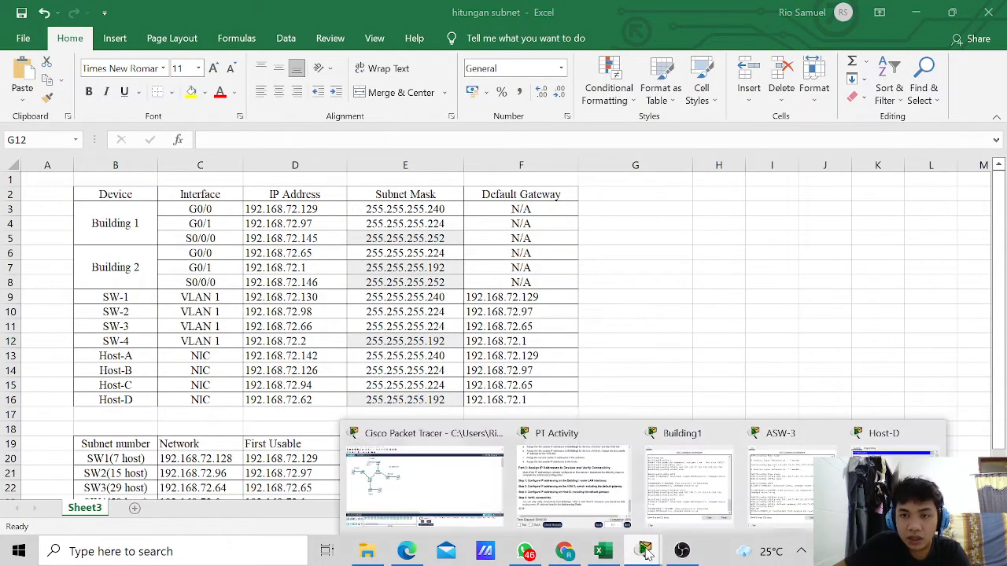
{"action": "left_click", "coordinate": [893, 456]}
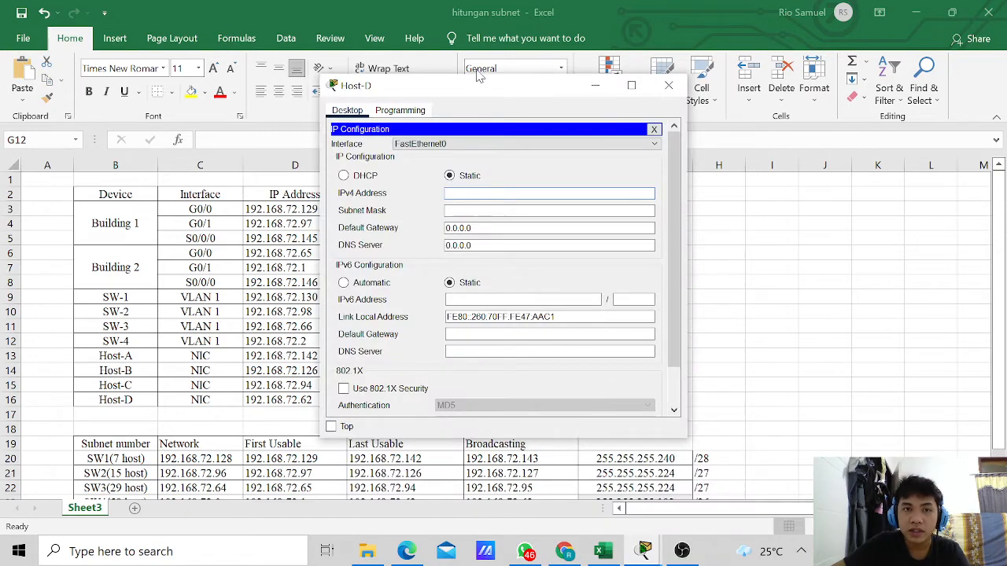
{"action": "left_click_drag", "start_coordinate": [485, 88], "coordinate": [751, 130]}
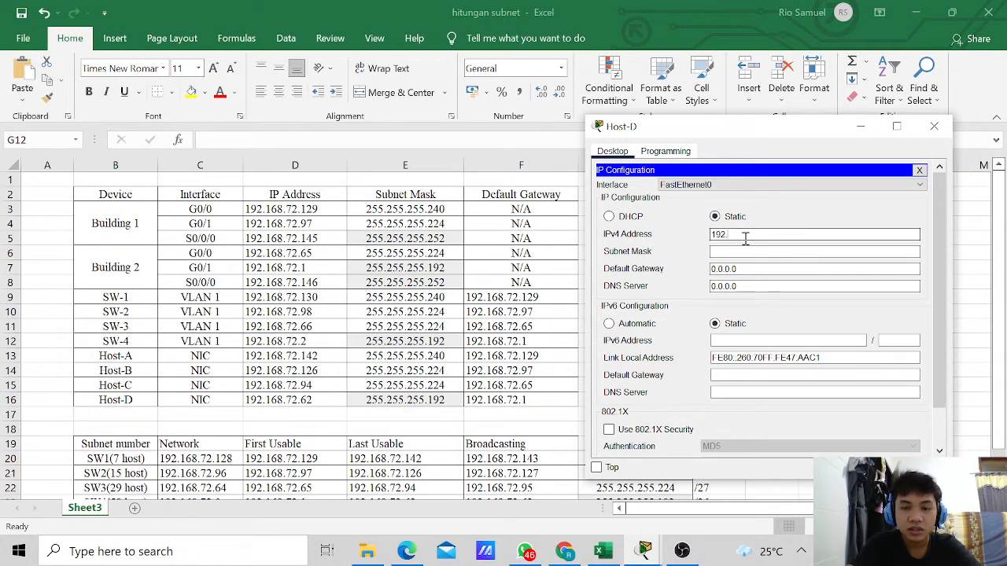
Step: Set Host-D's IPv4 address to 192.168.72.62, subnet mask to 255.255.255.192 and default gateway to 192.168.72.1, then close its window
{"action": "type", "text": "168.72.62"}
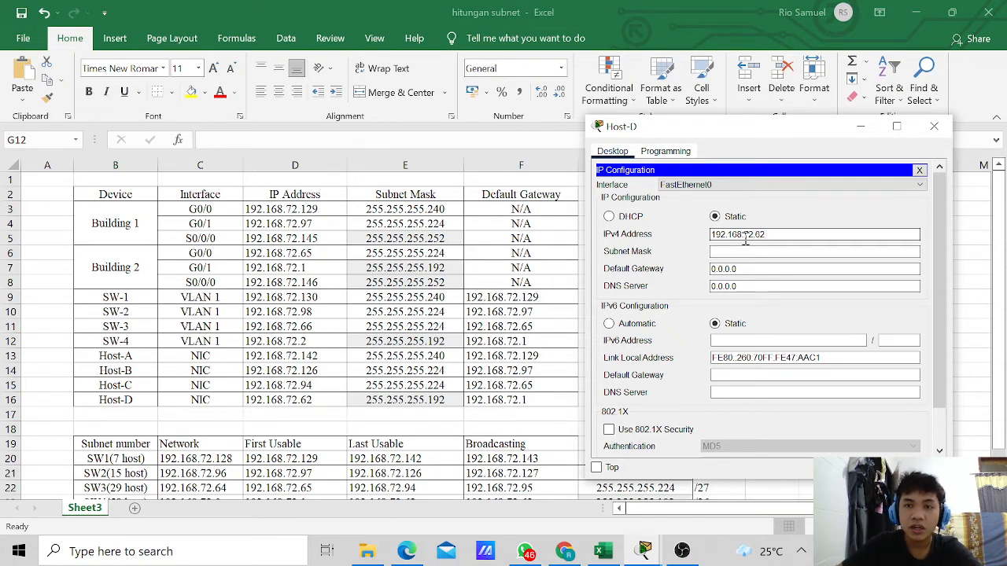
{"action": "left_click", "coordinate": [751, 251]}
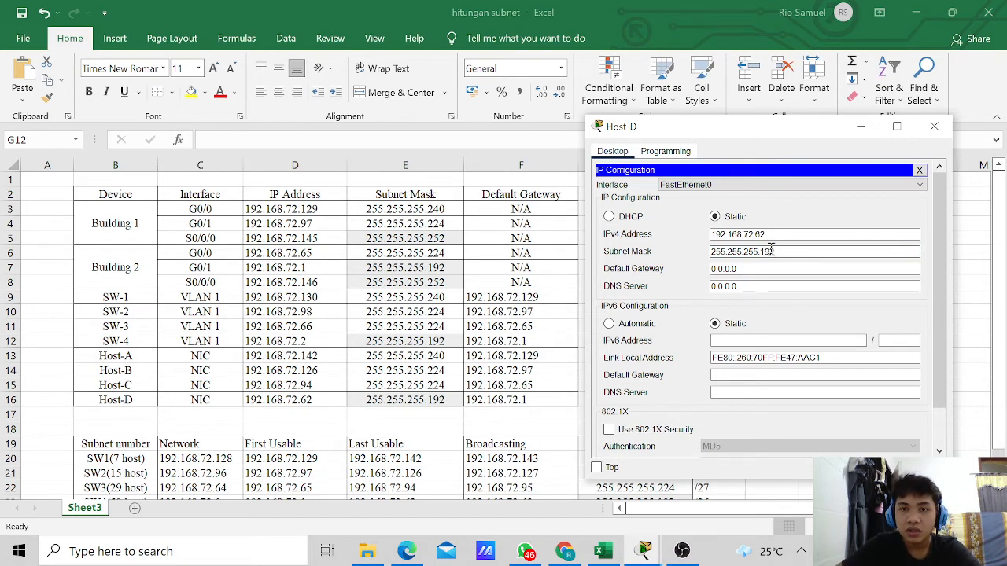
{"action": "left_click", "coordinate": [749, 268]}
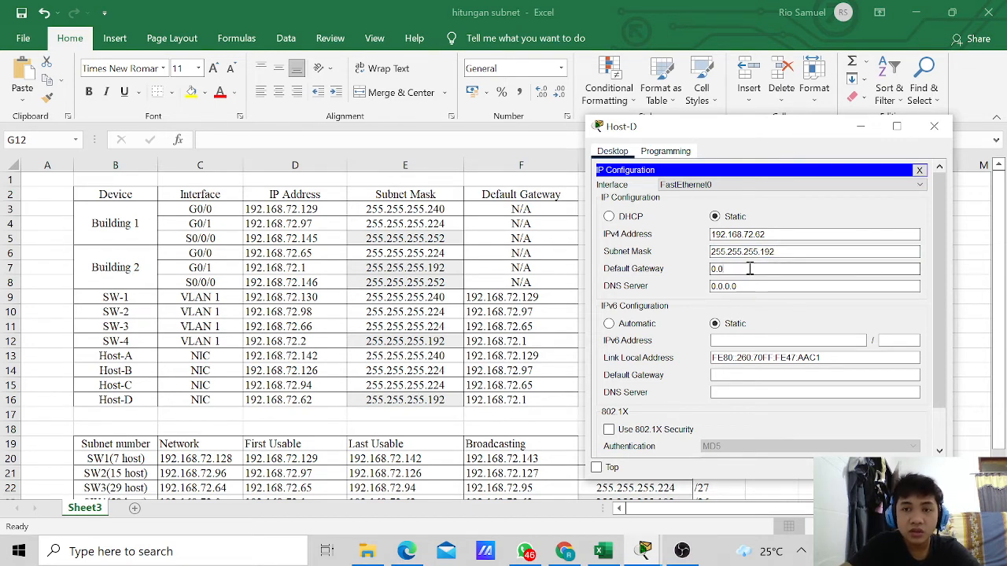
{"action": "key", "text": "BackSpace"}
{"action": "key", "text": "BackSpace"}
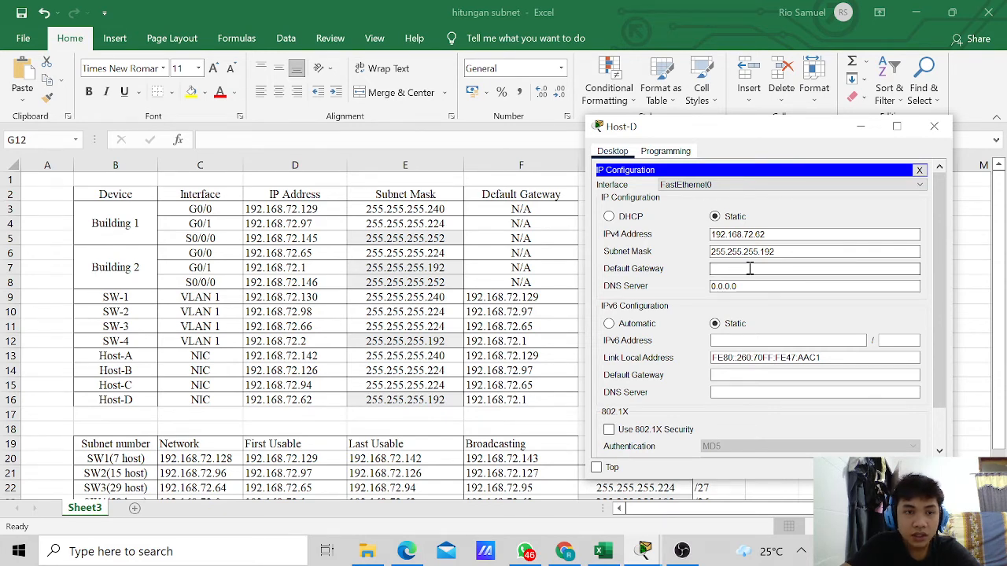
{"action": "type", "text": "19"}
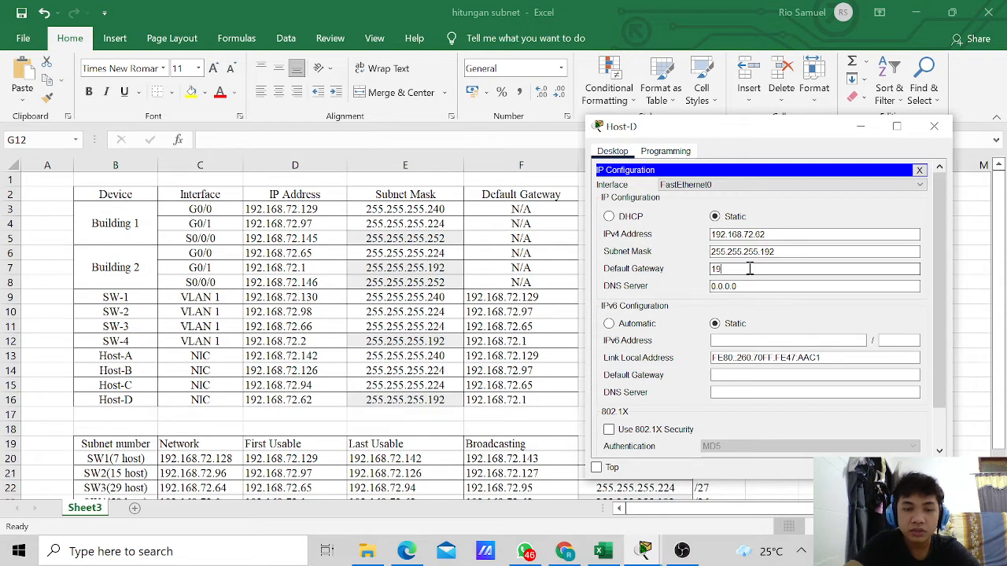
{"action": "type", "text": "2.16"}
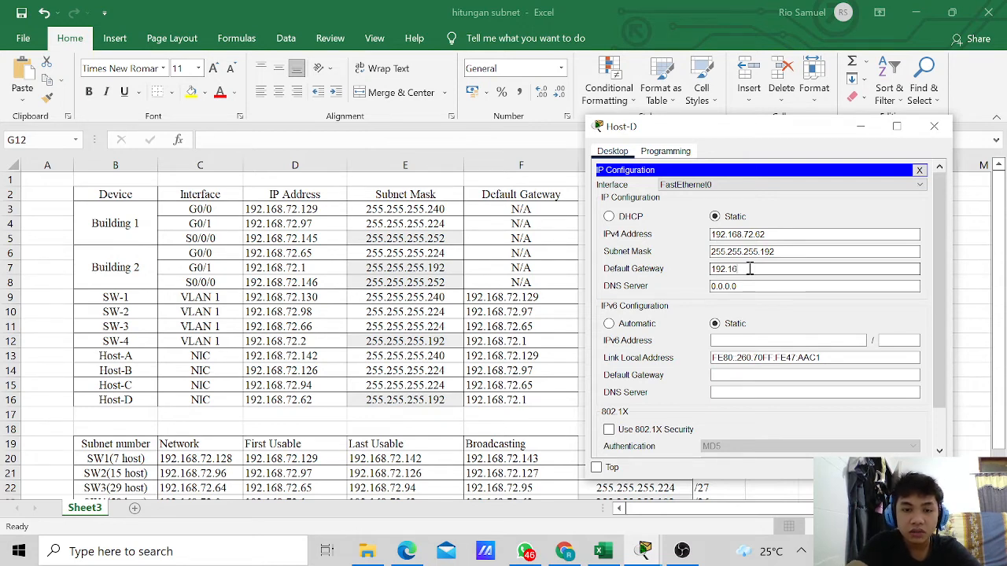
{"action": "type", "text": "8.72"}
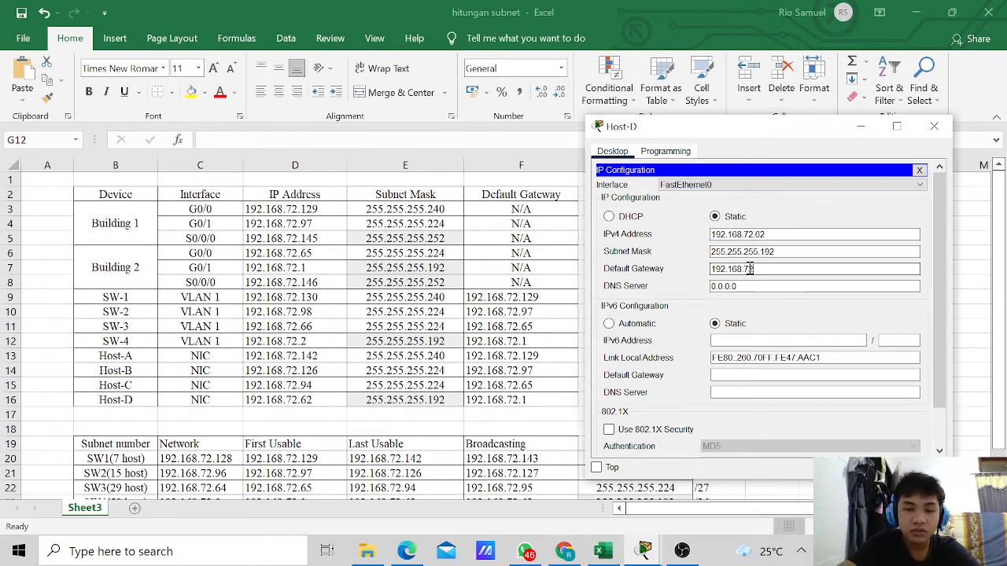
{"action": "type", "text": ".1"}
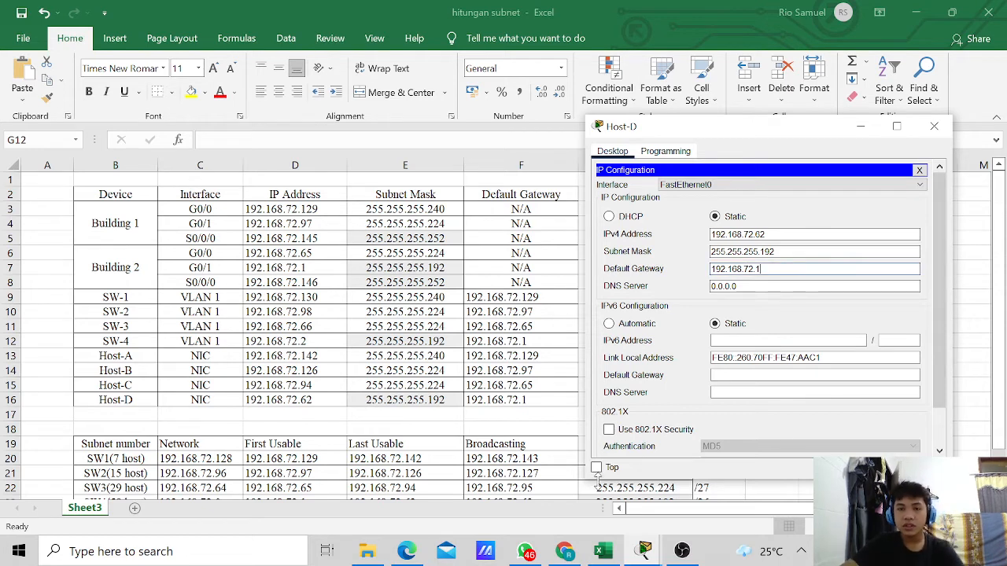
{"action": "left_click", "coordinate": [932, 127]}
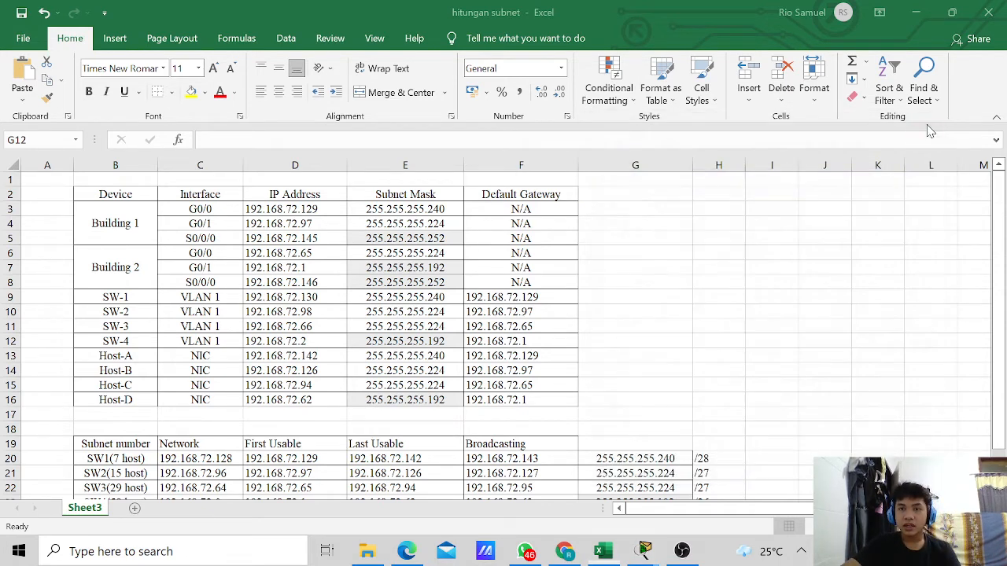
Step: Check the results of the Packet Tracer activity and examine the status of each assessment item
{"action": "mouse_move", "coordinate": [636, 542]}
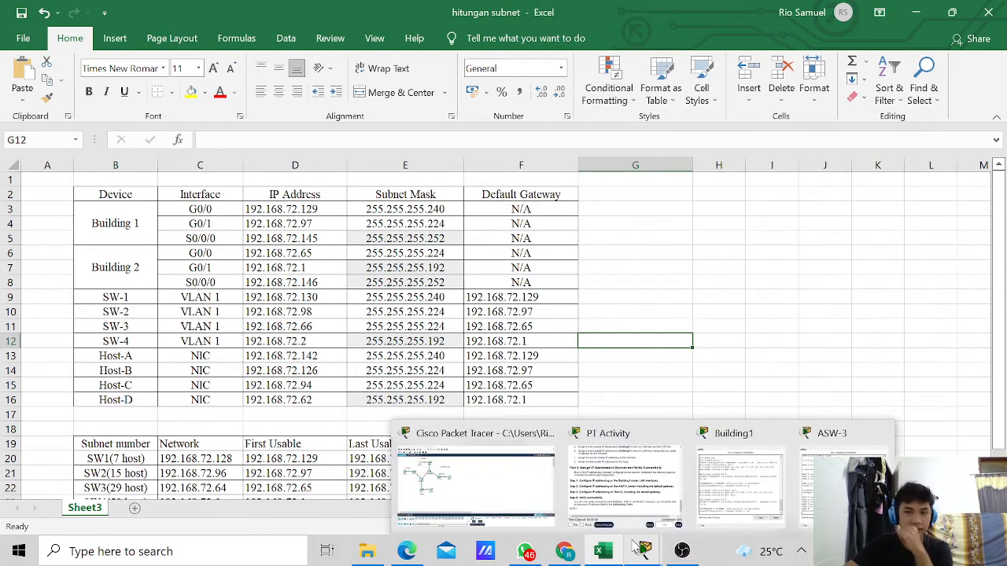
{"action": "left_click", "coordinate": [620, 507]}
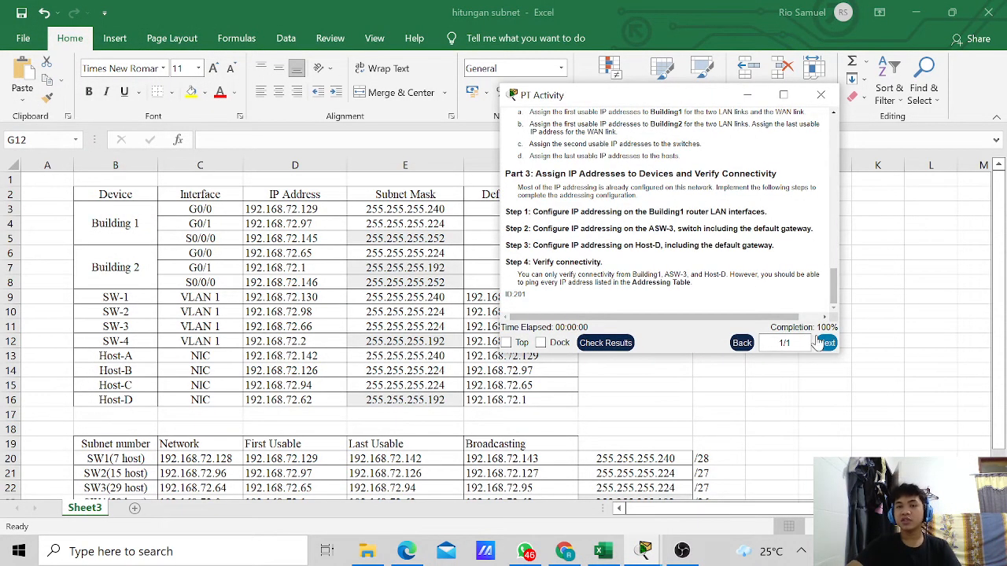
{"action": "left_click", "coordinate": [617, 348]}
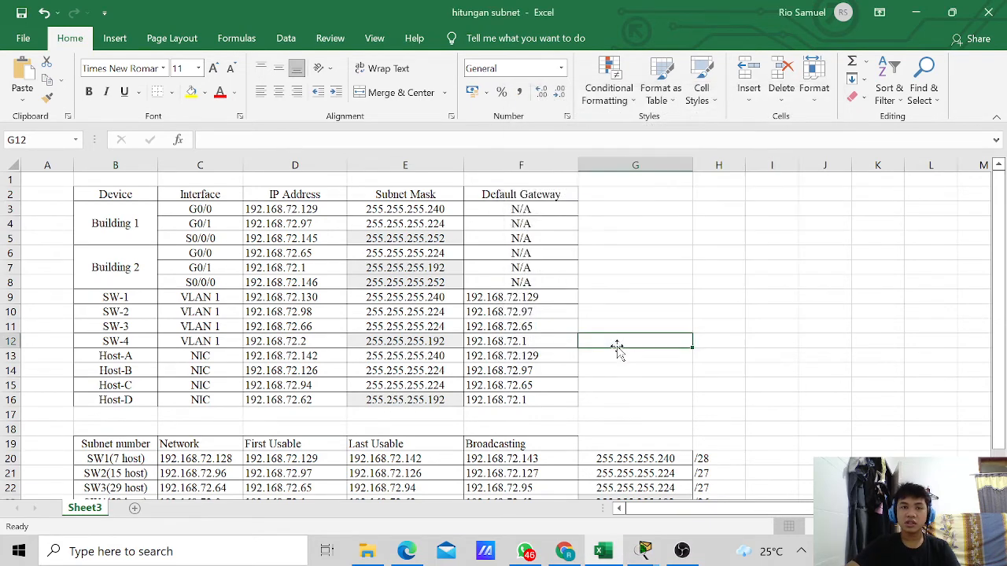
{"action": "left_click", "coordinate": [914, 14]}
{"action": "left_click", "coordinate": [121, 85]}
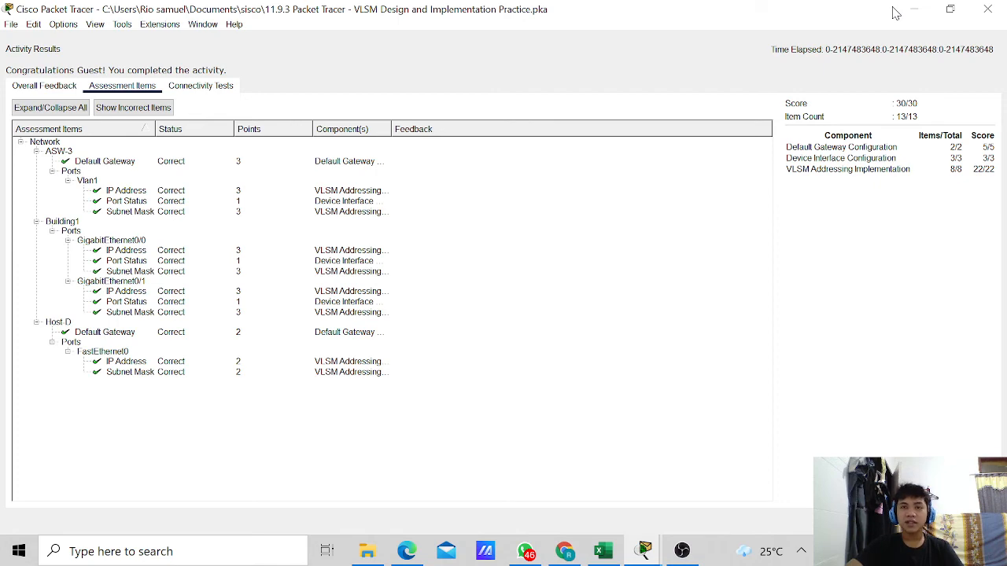
{"action": "left_click", "coordinate": [682, 551]}
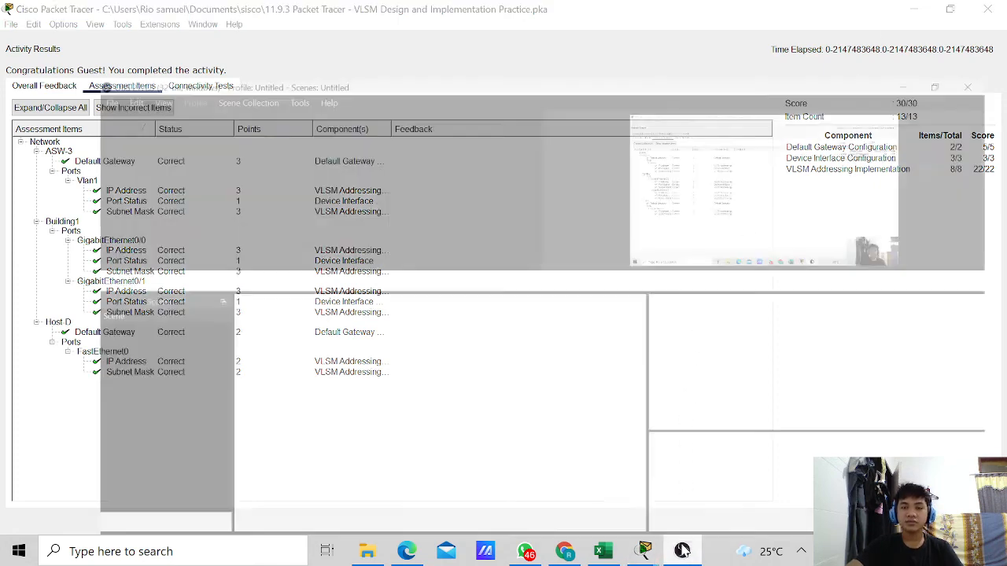